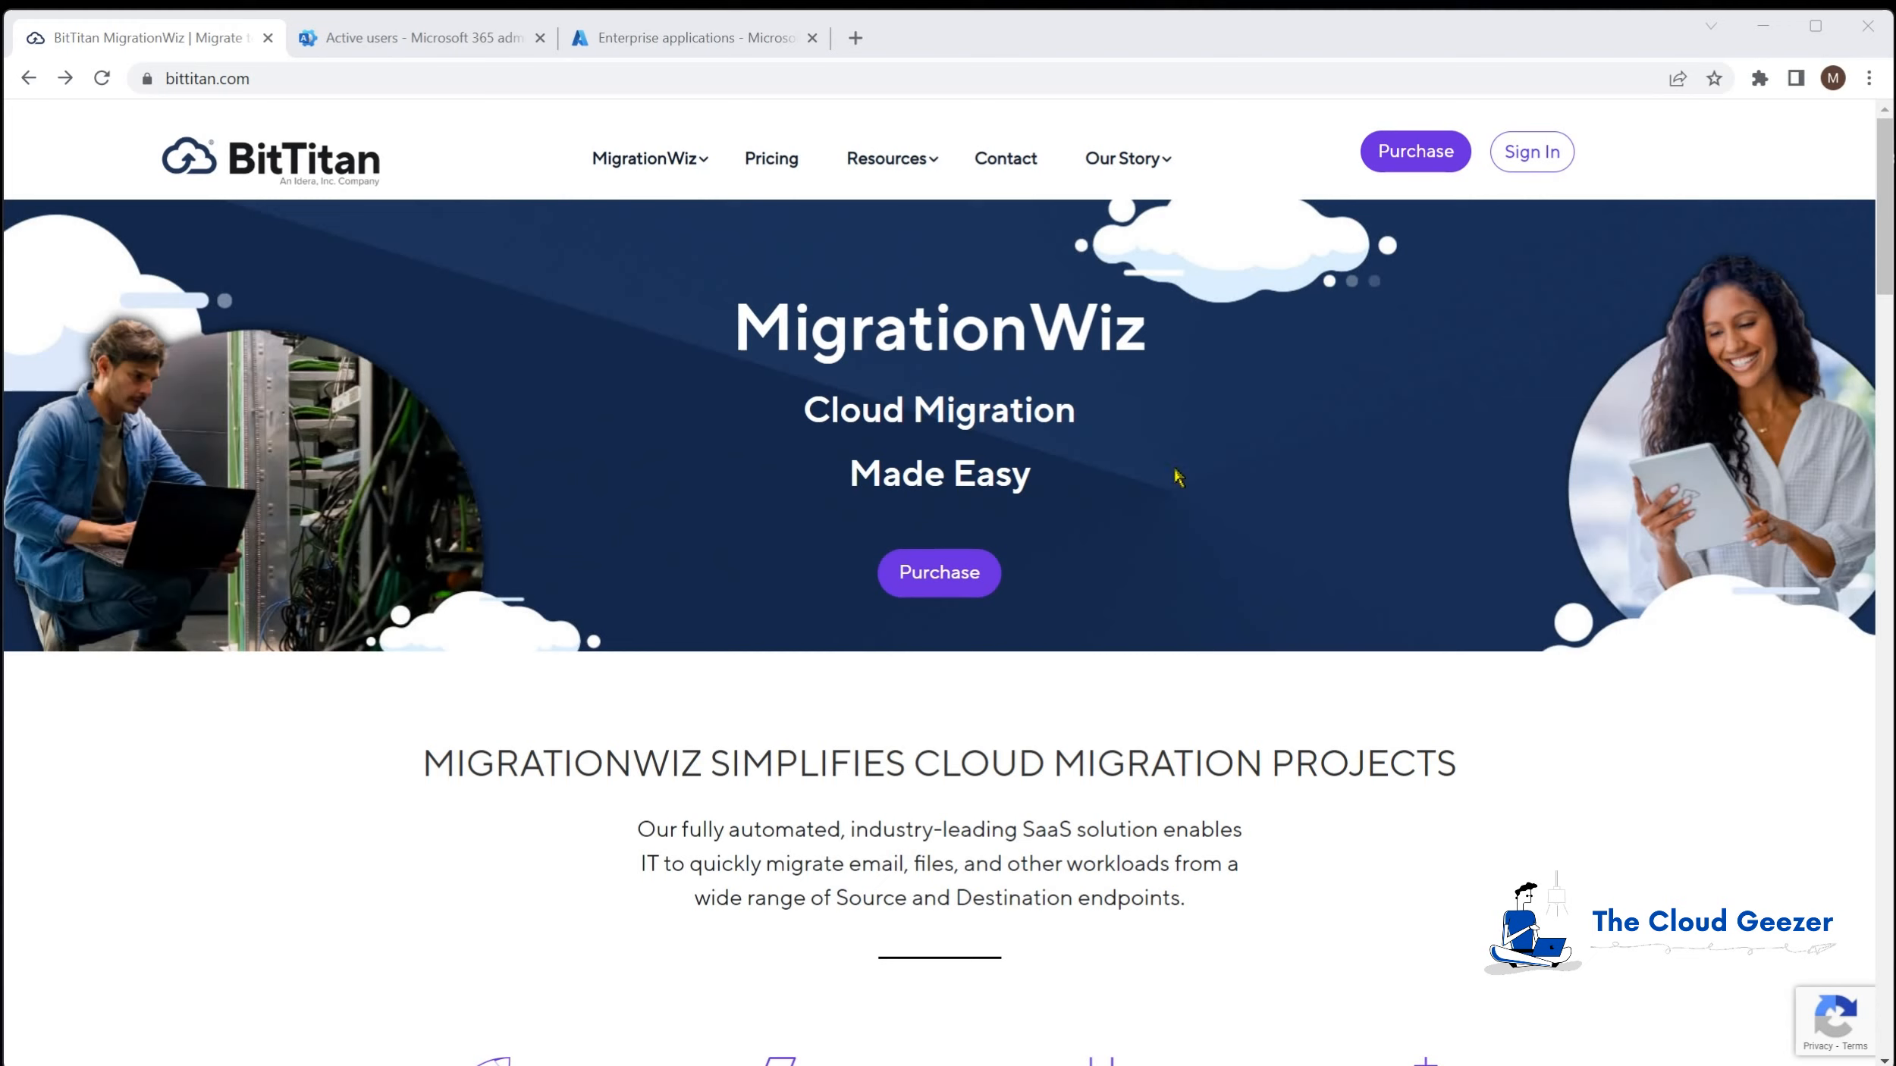
Step: Open the BitTitan sign-in page from bittitan.com
click(1527, 156)
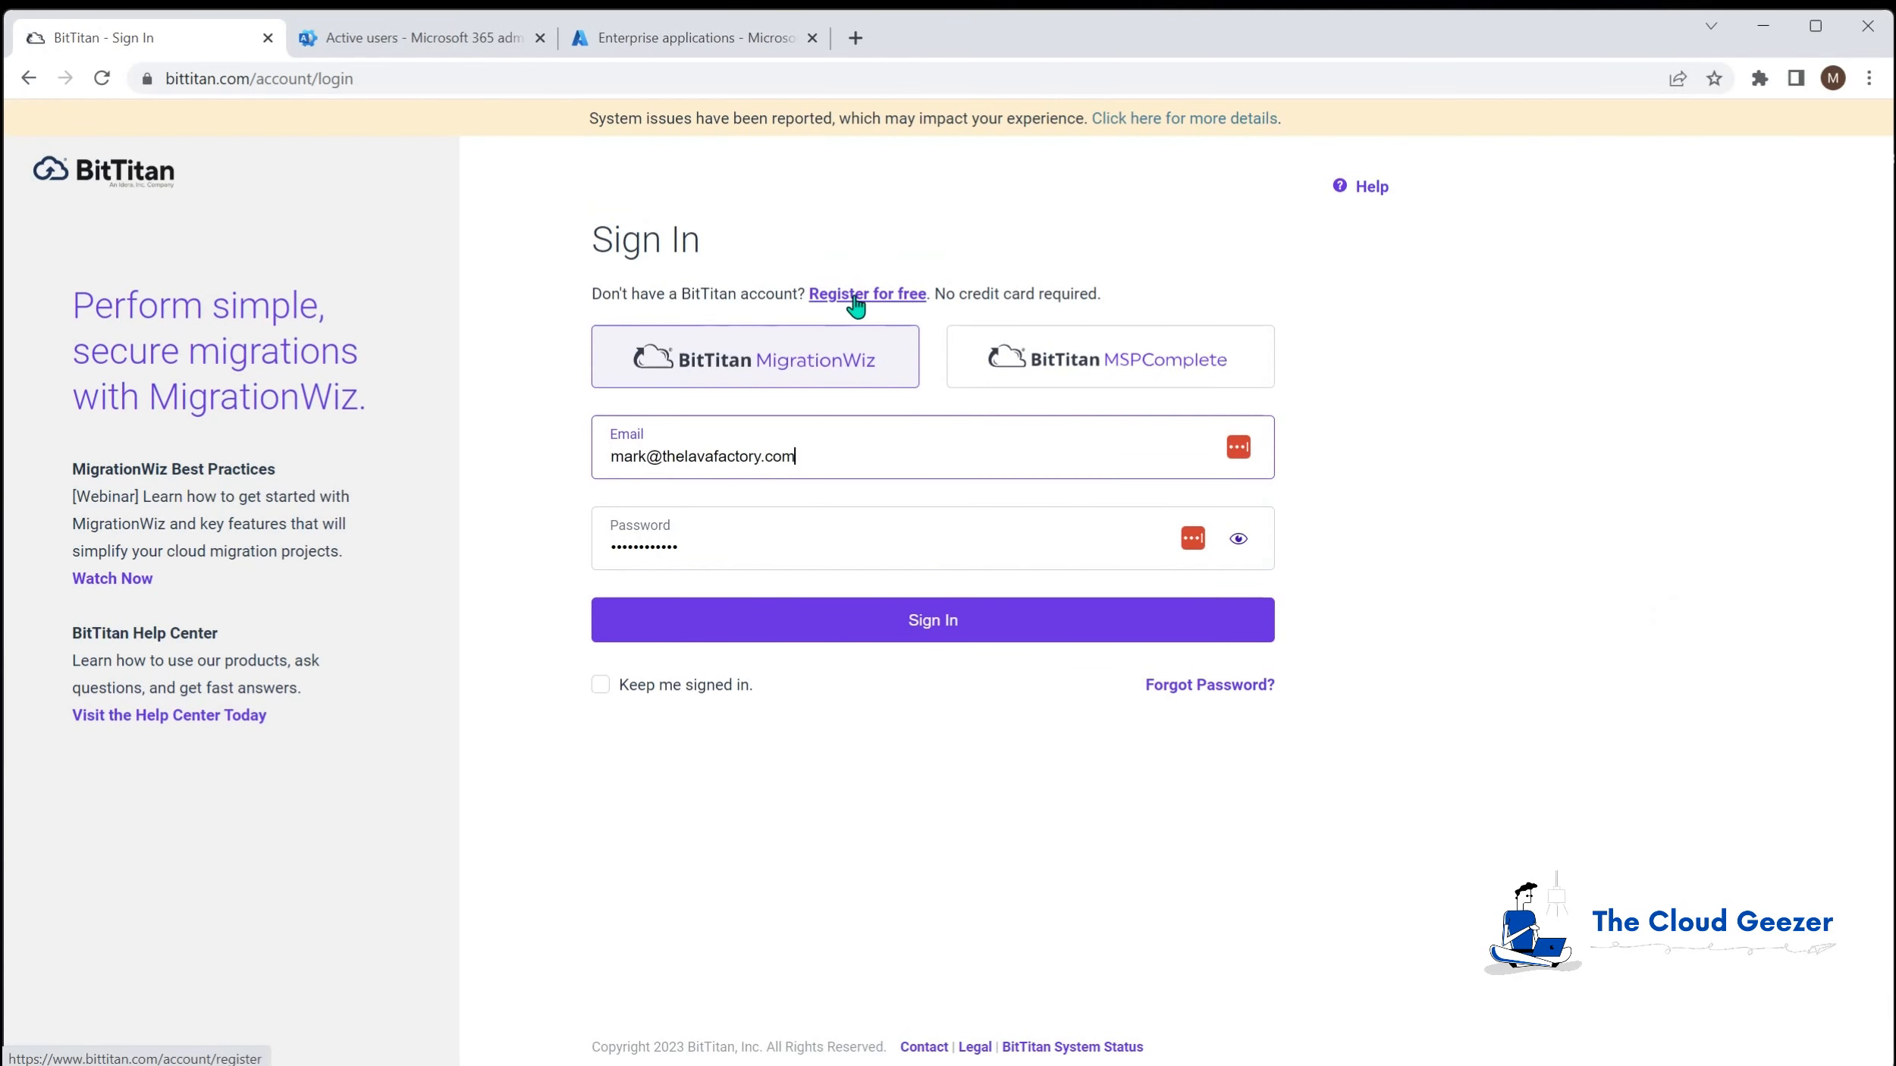
Step: Sign in to MigrationWiz with the saved credentials and start a new project
click(950, 624)
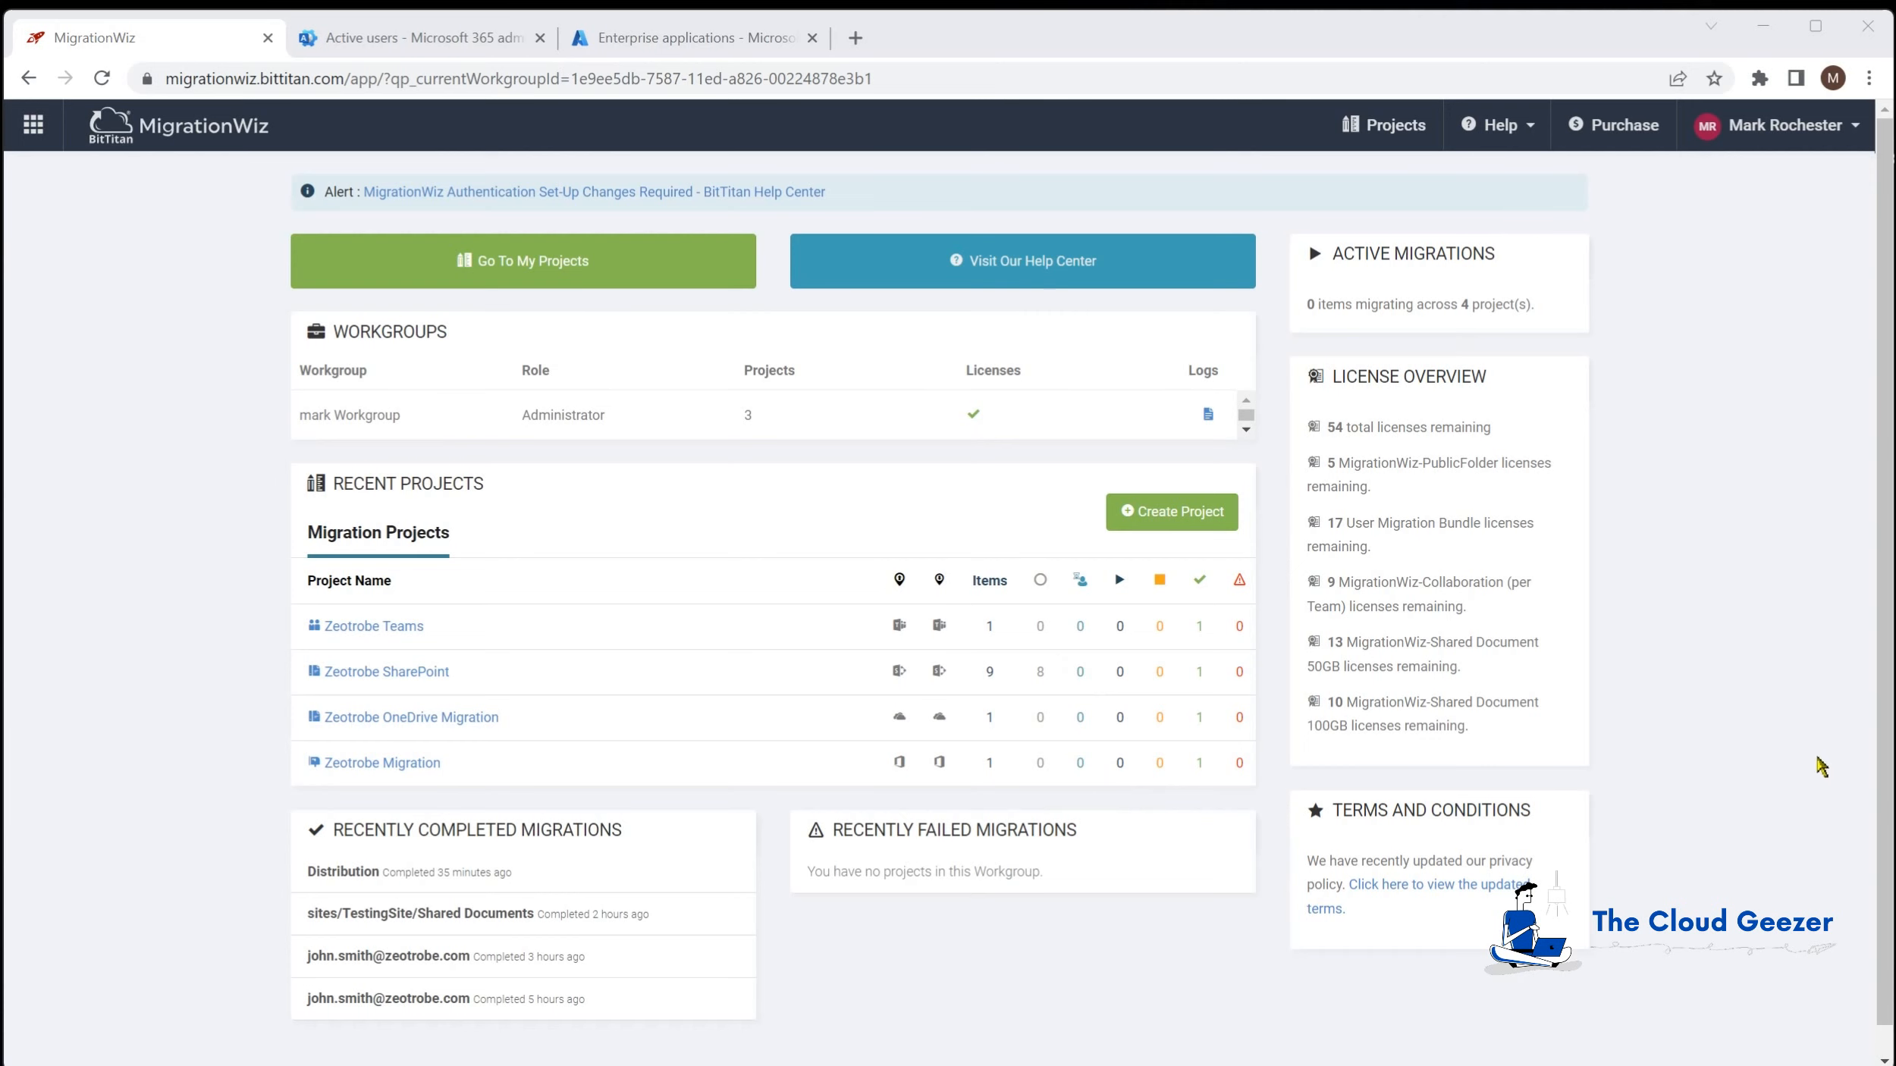
click(1177, 514)
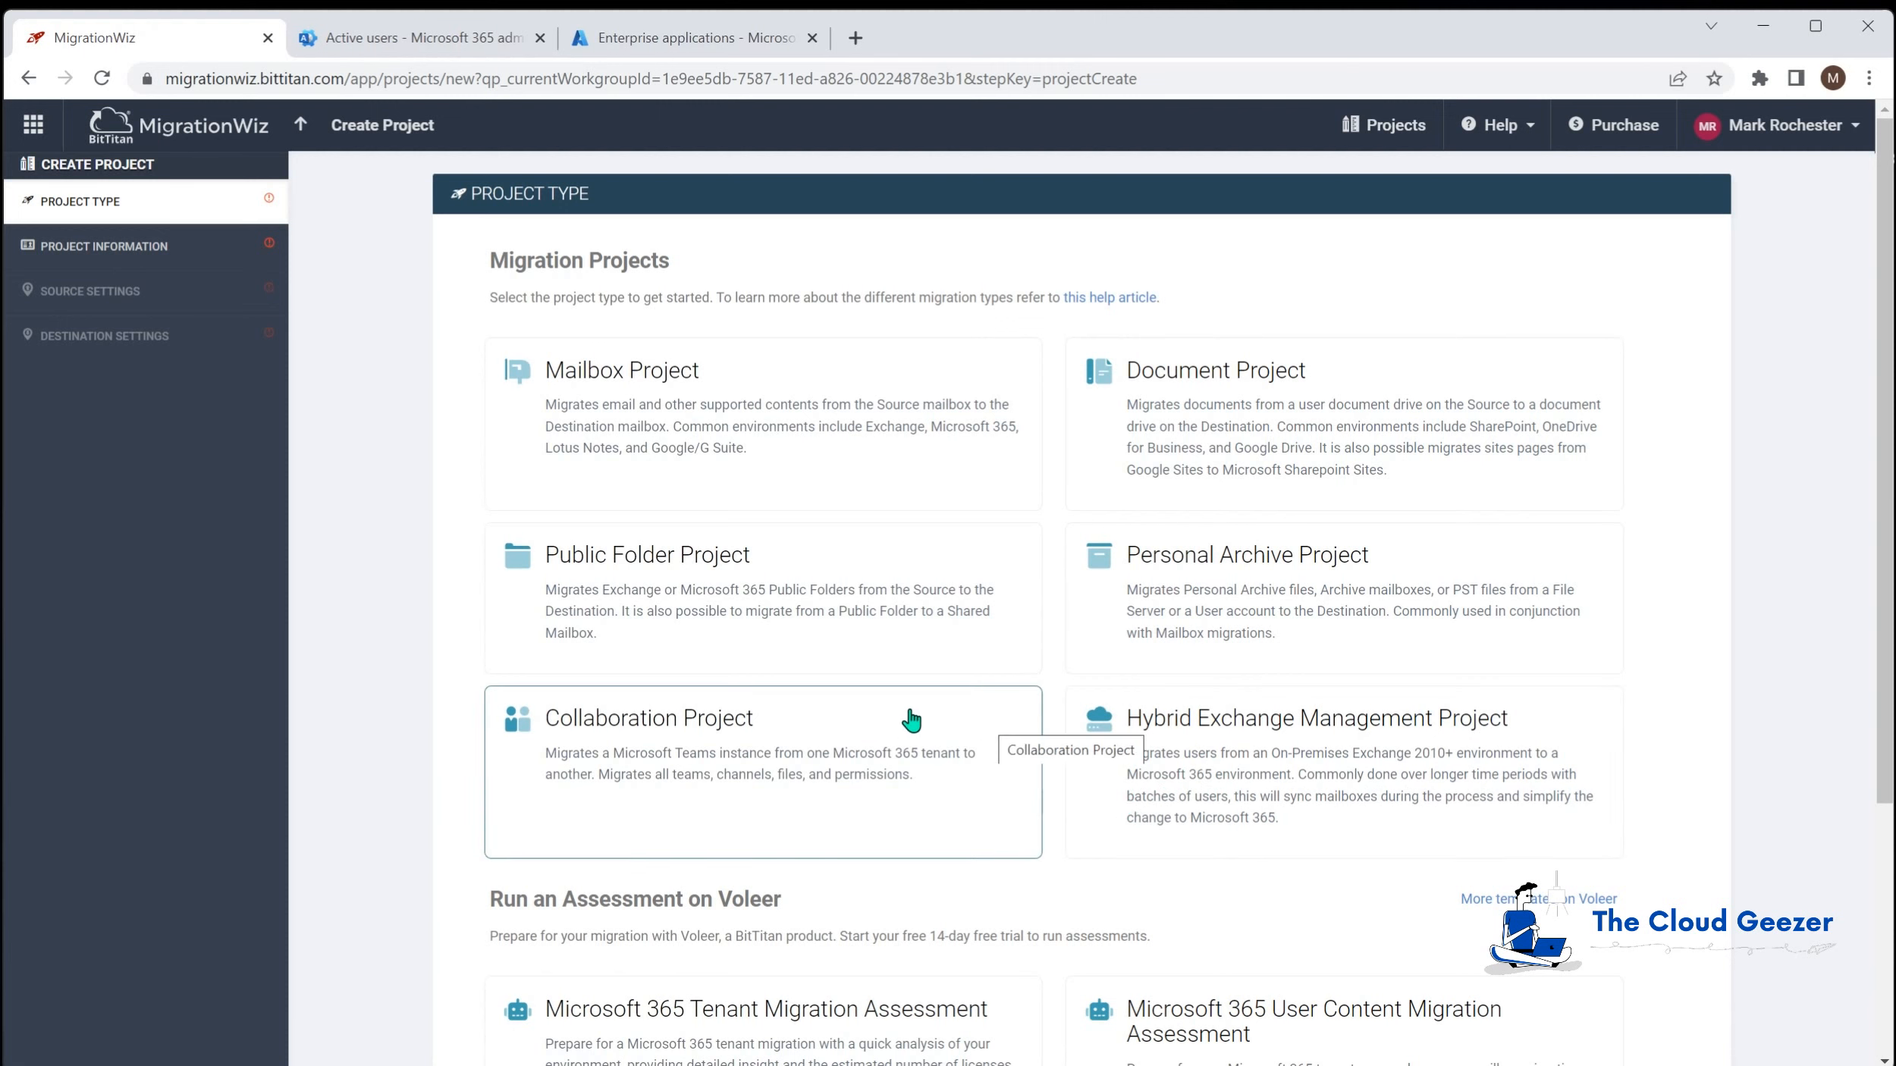
Step: Choose Mailbox Project named Demo Project and start adding a new customer
click(795, 373)
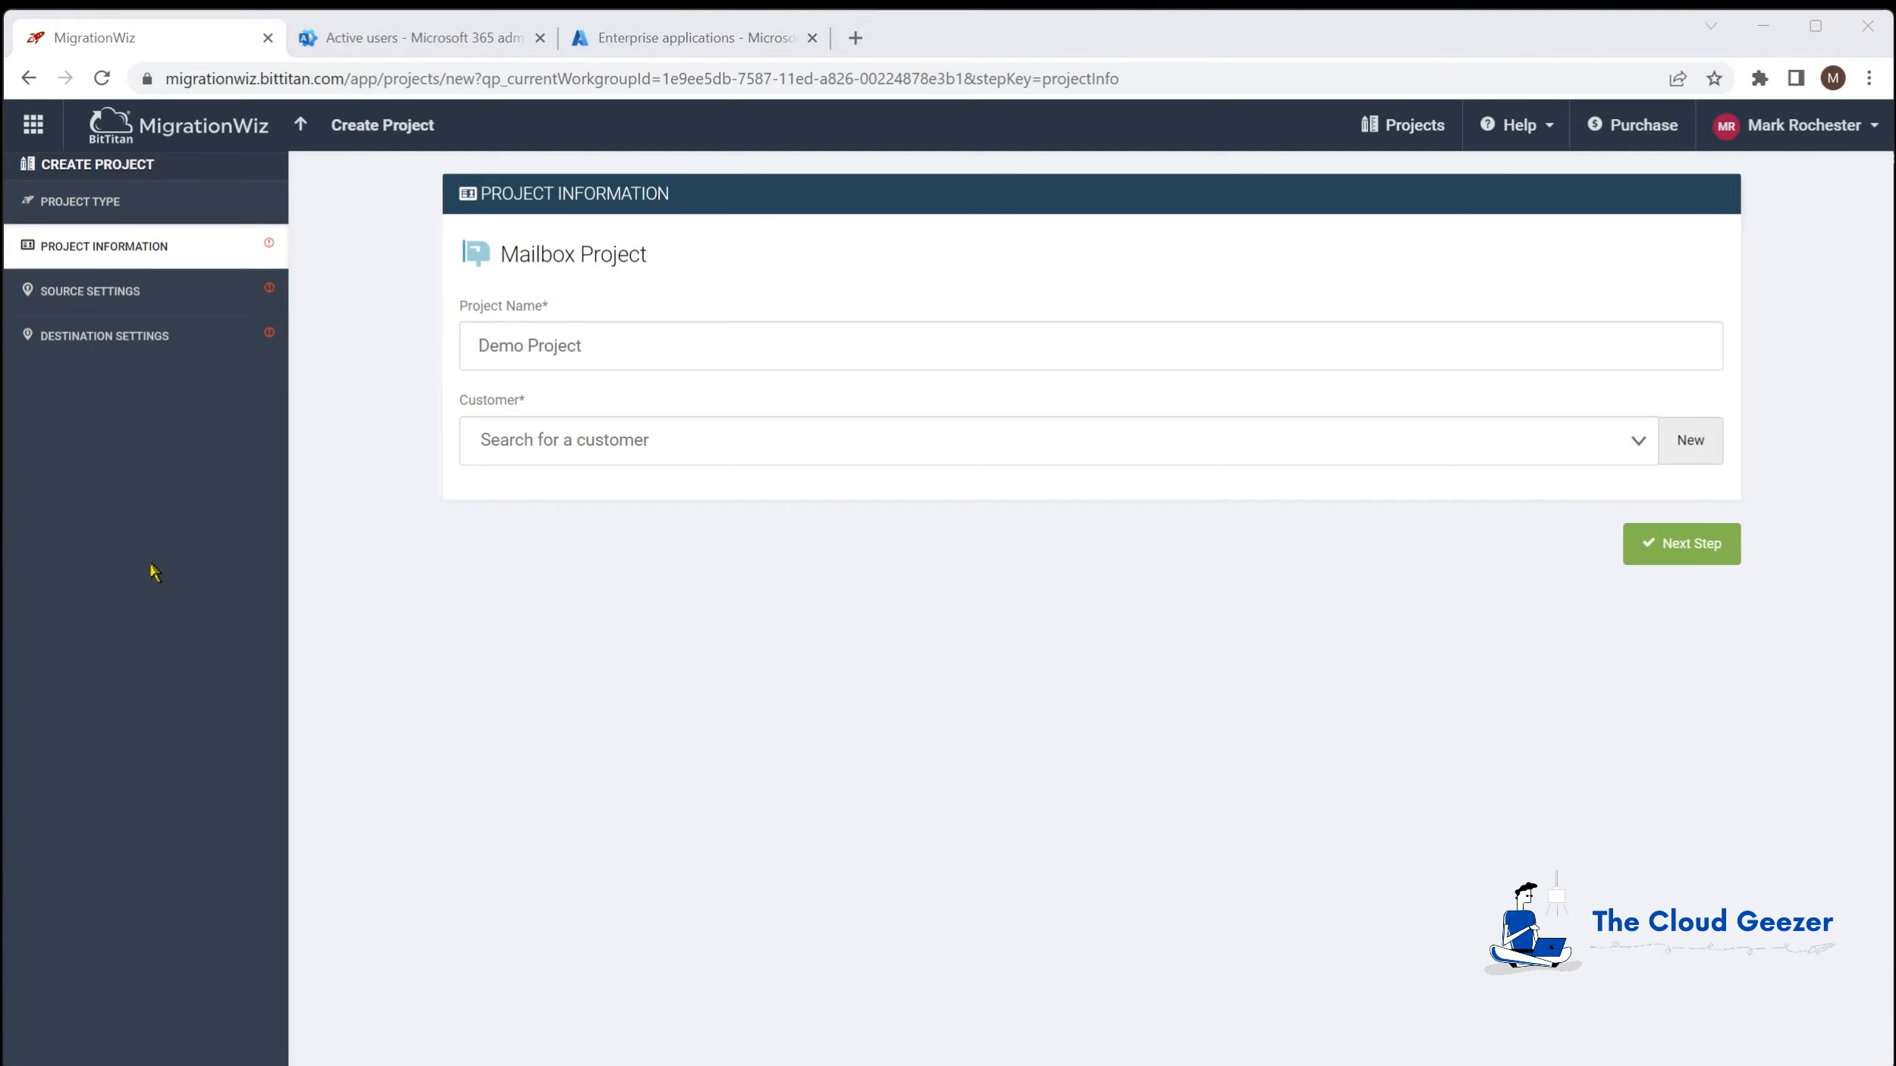
click(652, 441)
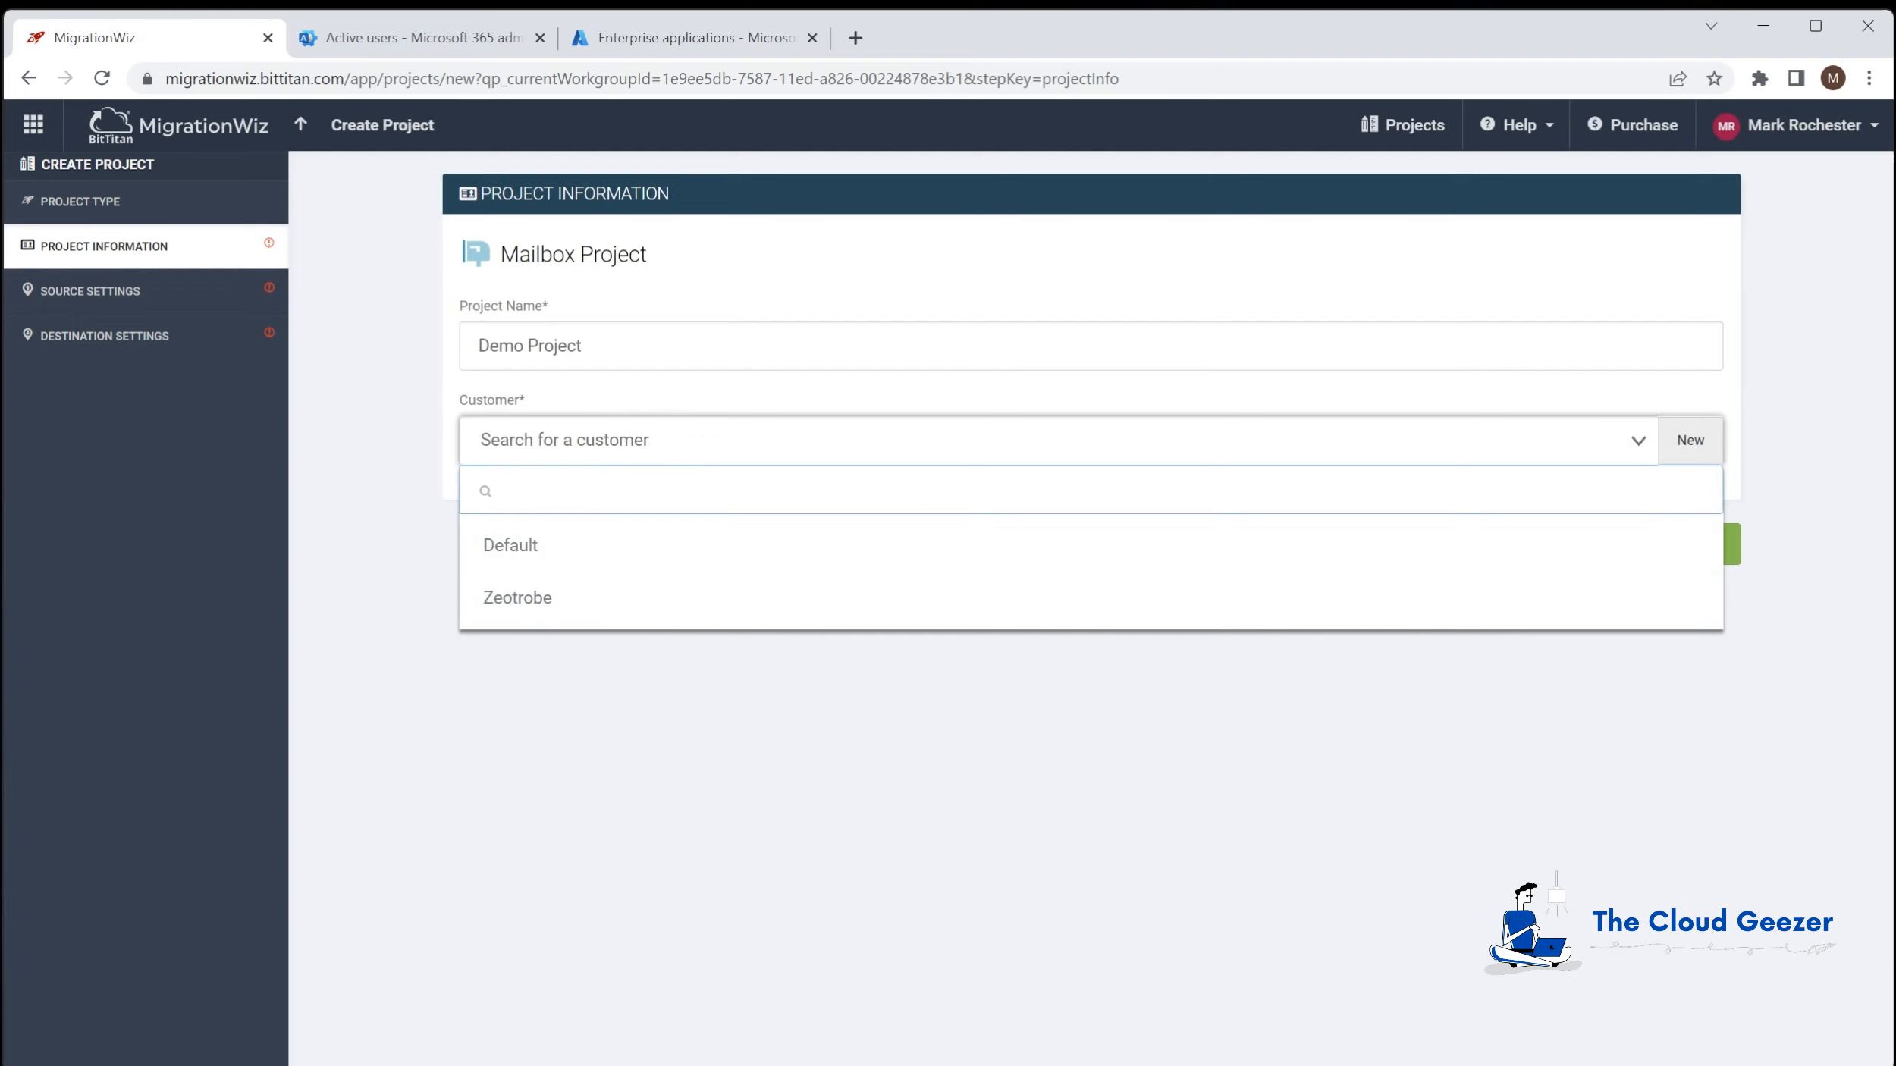
click(1706, 444)
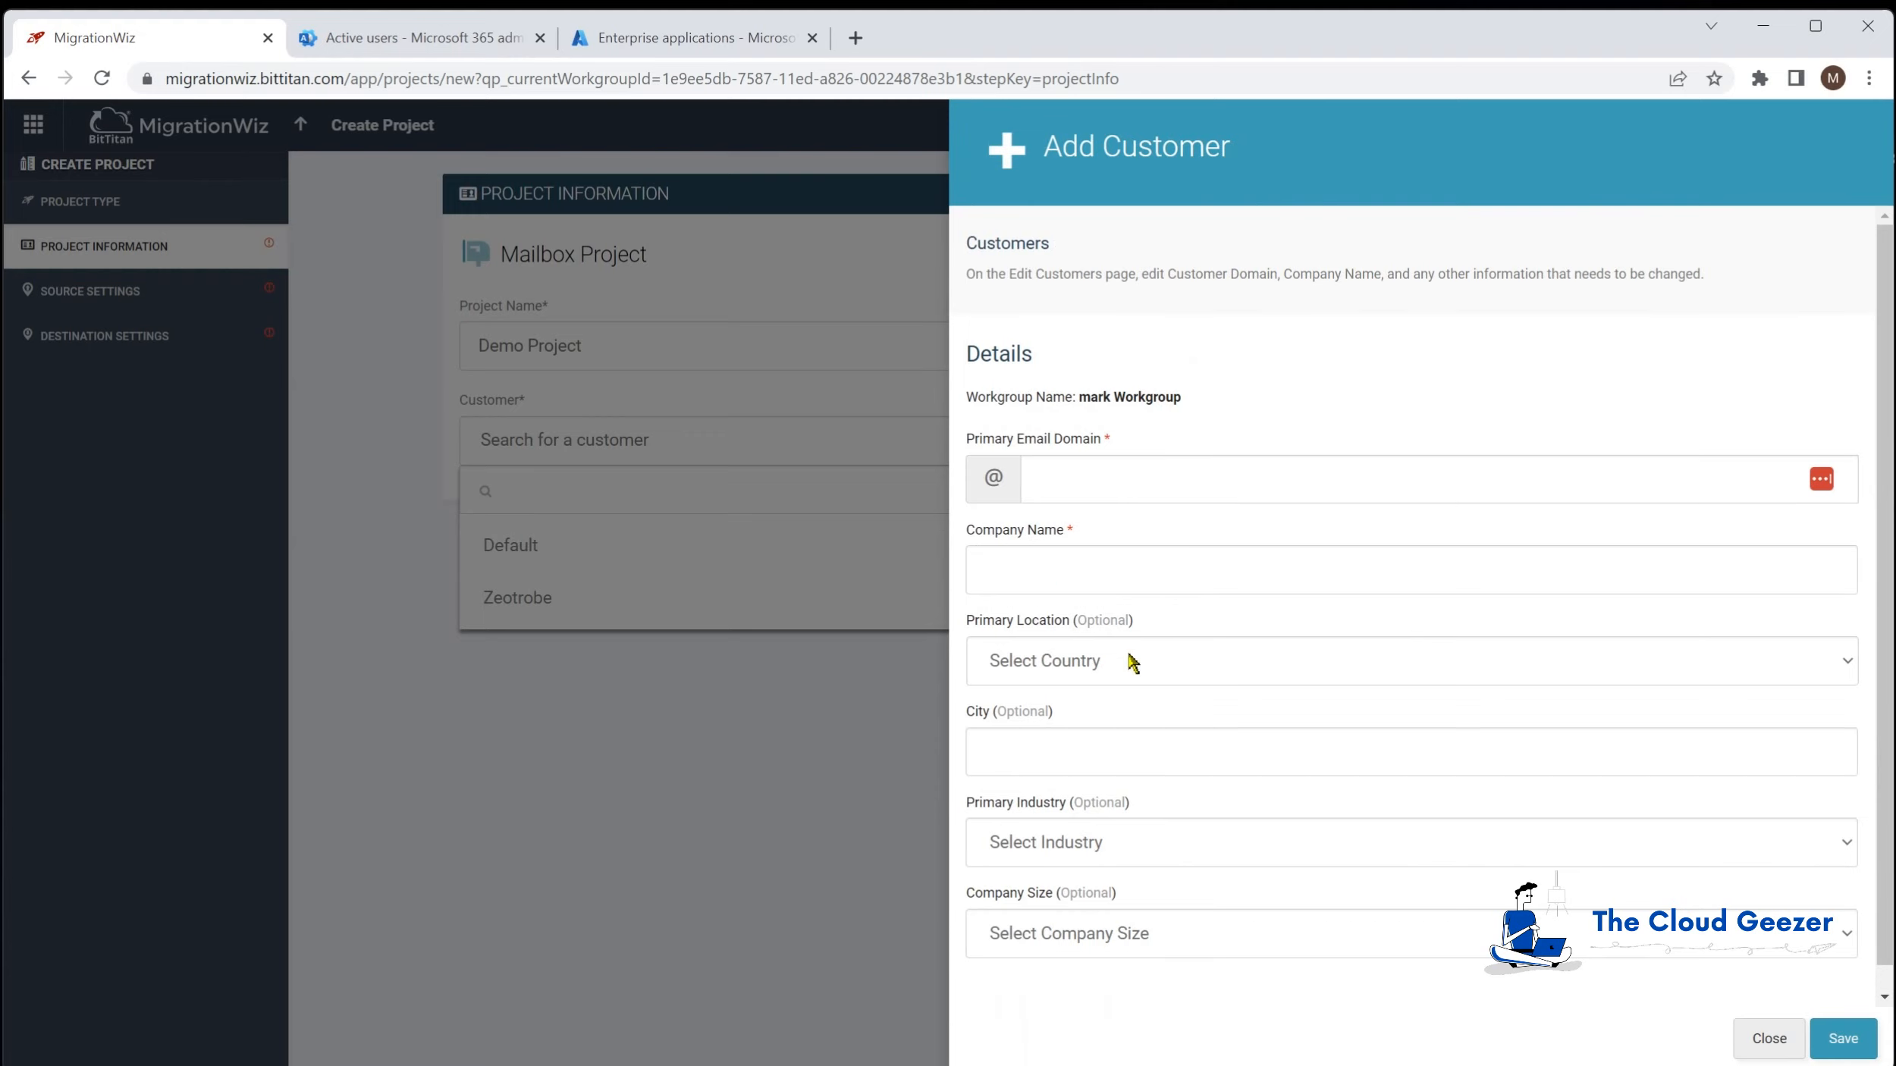
Step: Save the new customer Migration Test Company with primary domain migrationtest.com
scroll(1312, 803, down, 1)
scroll(1312, 804, up, 1)
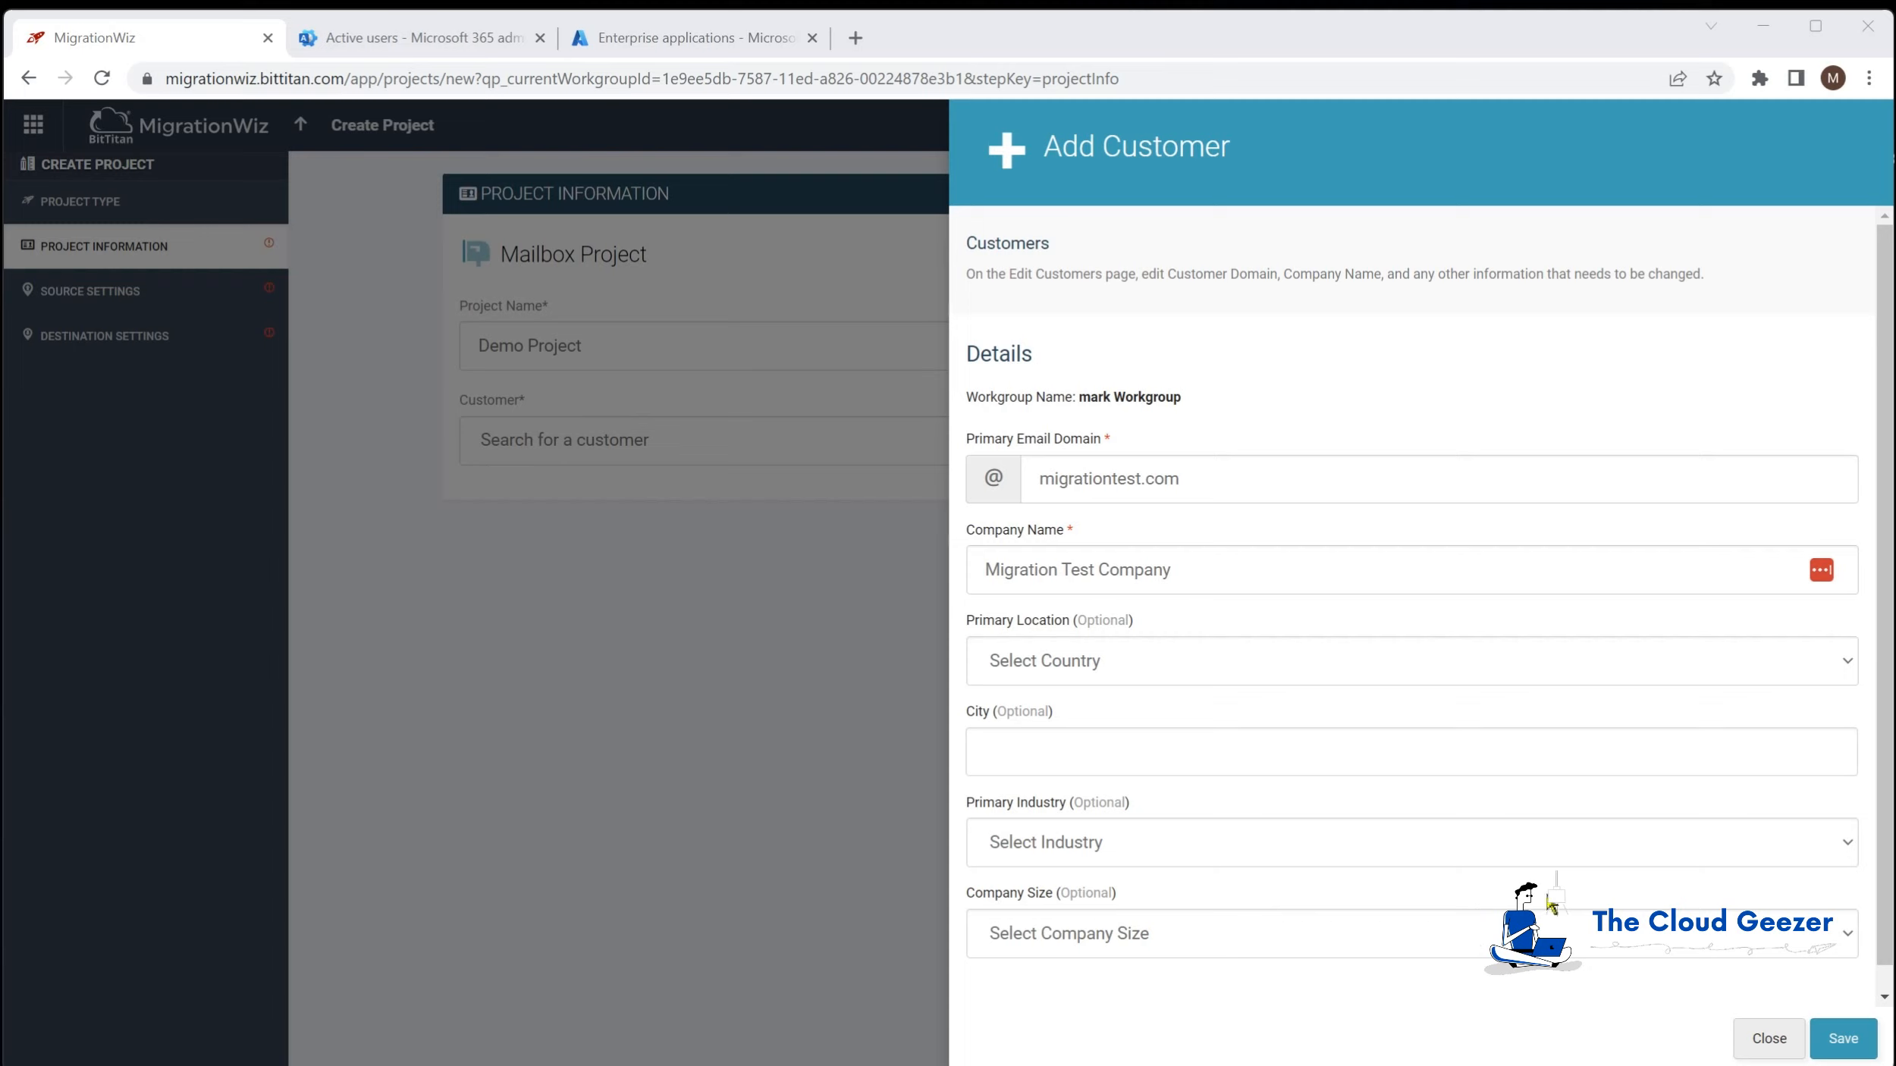
click(1850, 1044)
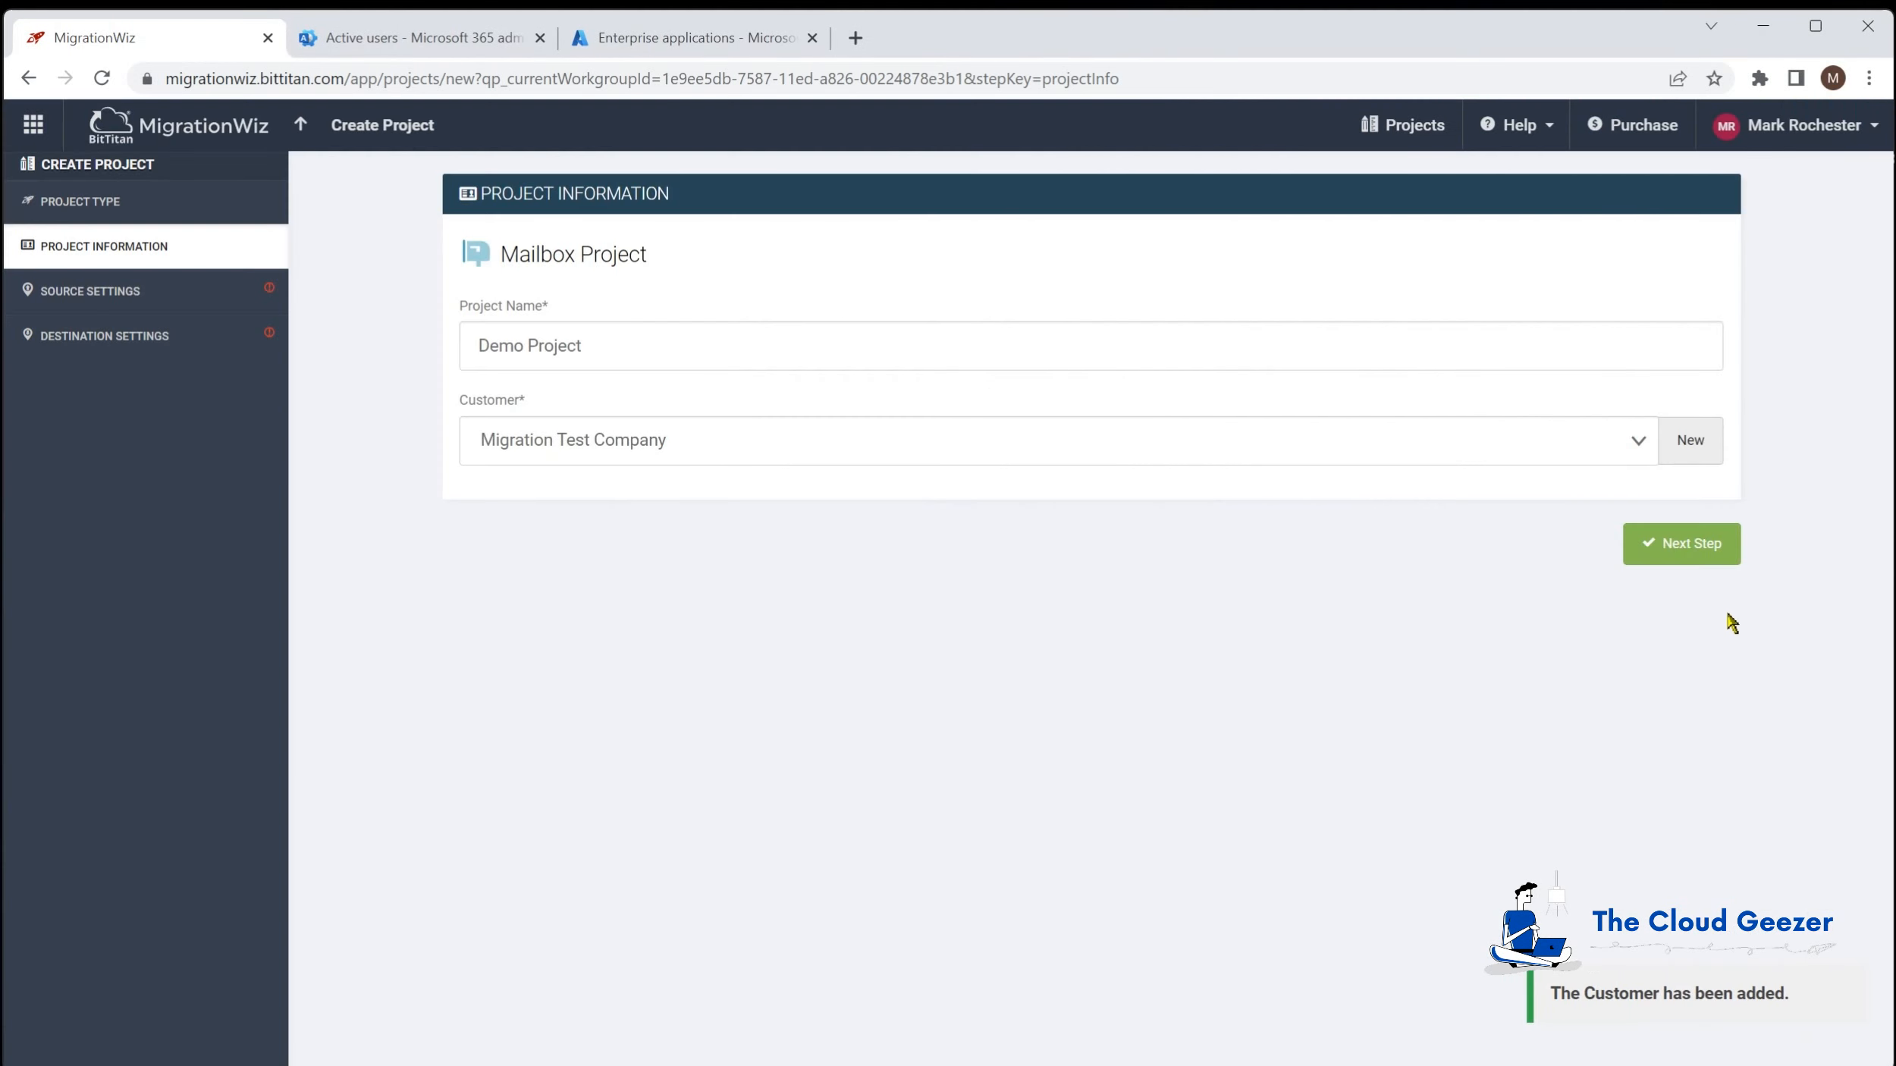
Step: Create source endpoint M365 Tenant of type Microsoft 365 with the administrator username and password
click(1699, 552)
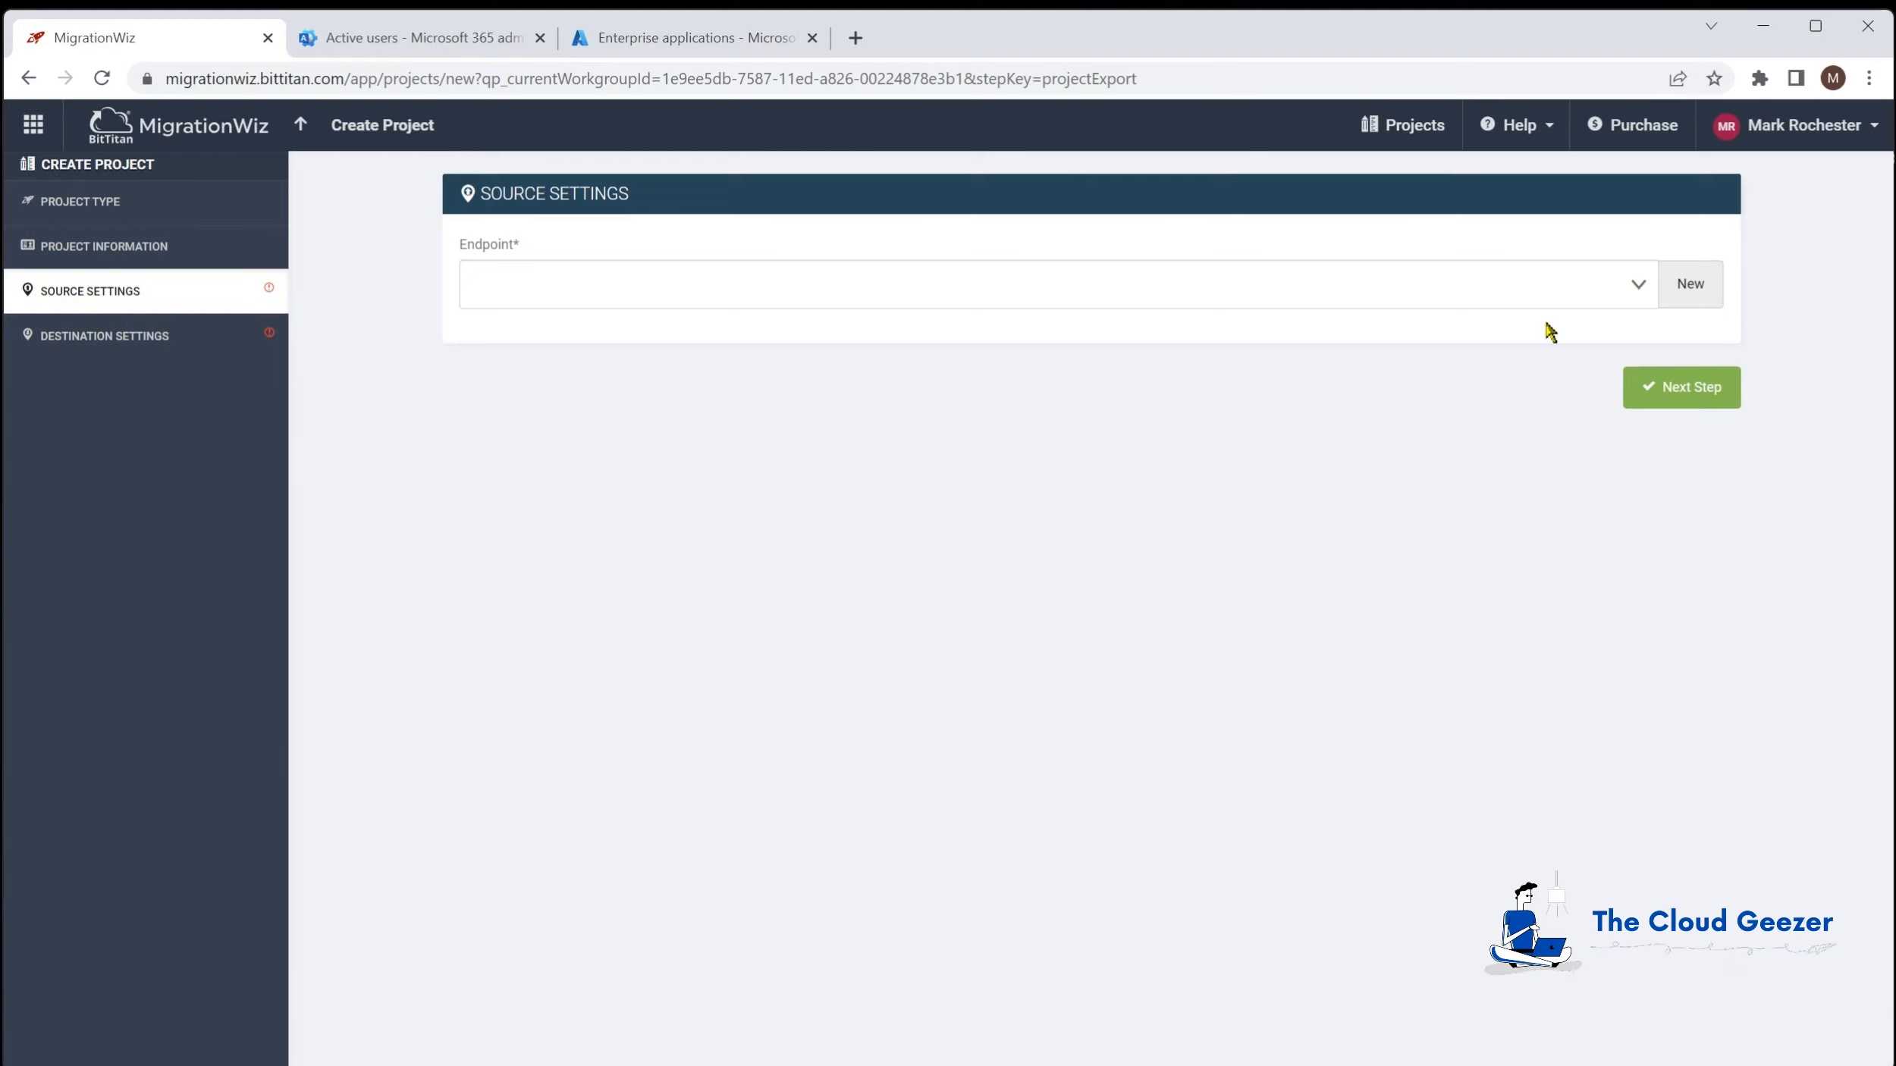
click(1640, 289)
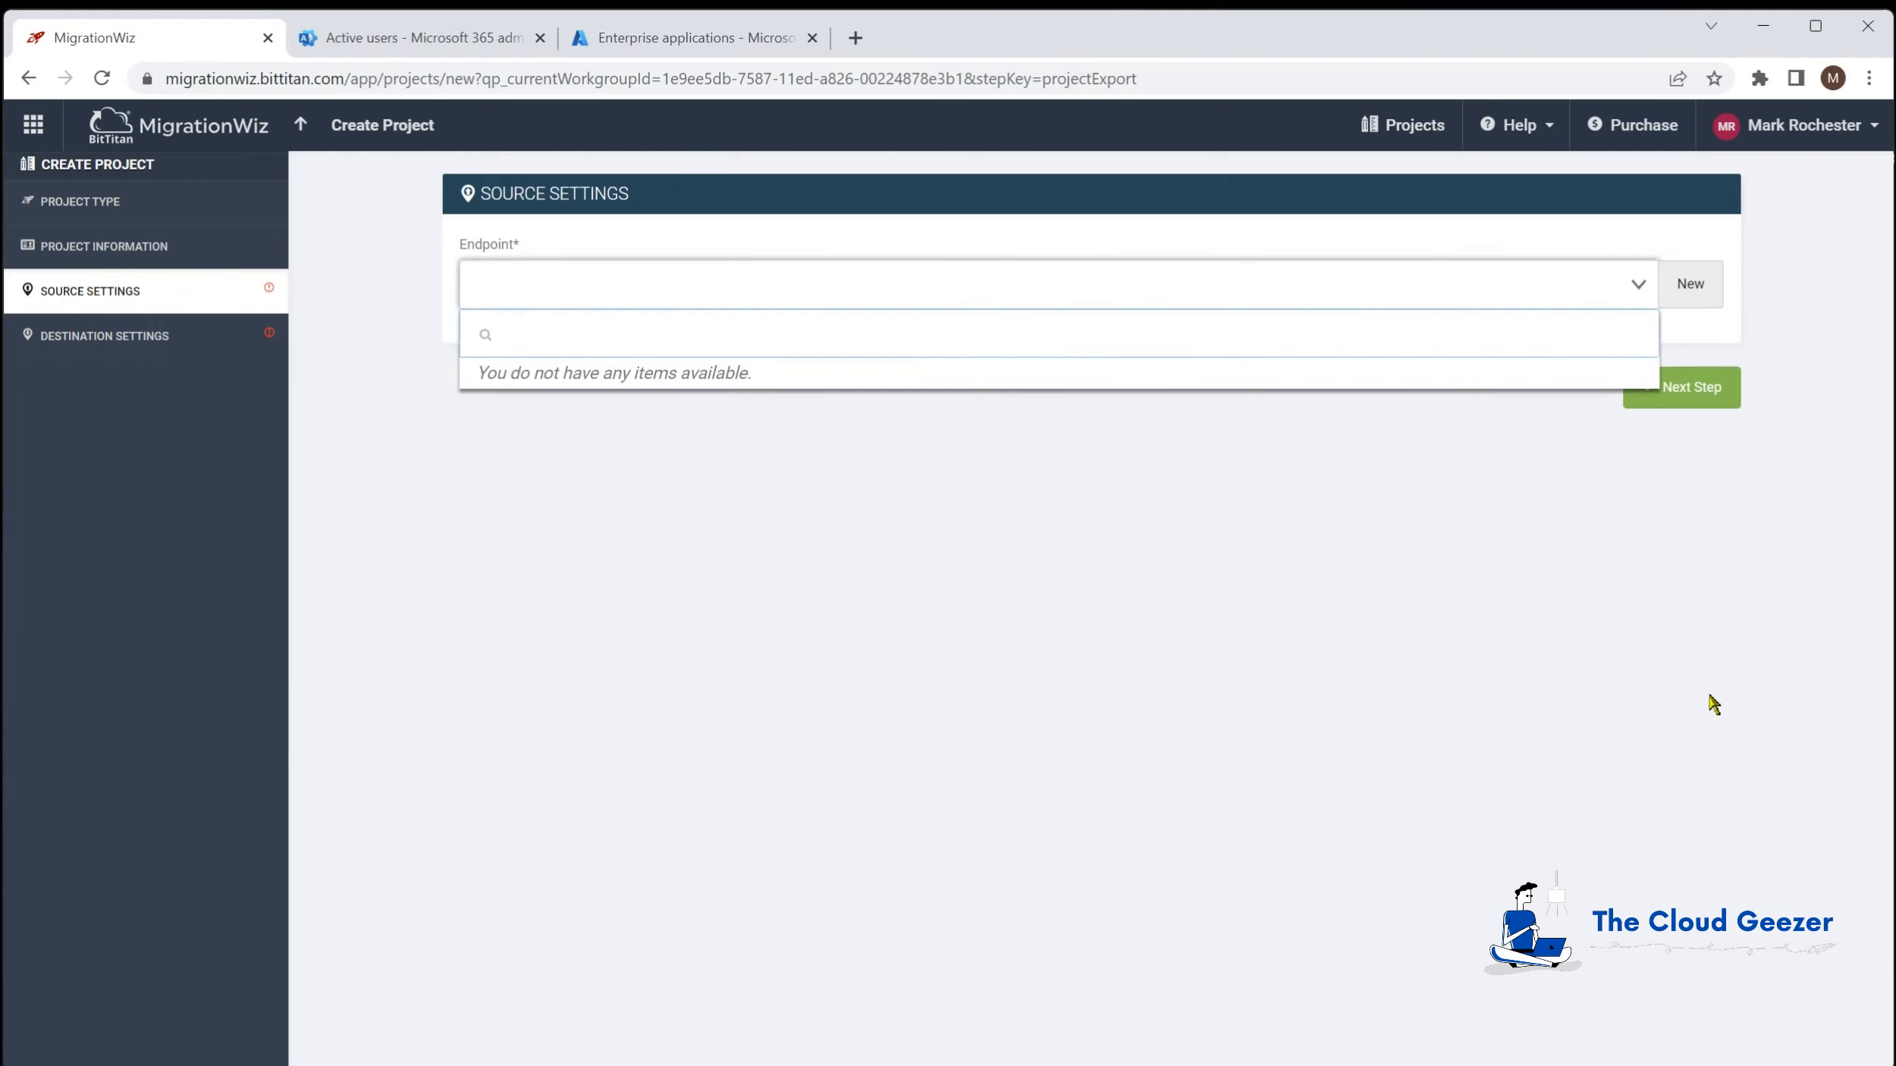
click(1698, 286)
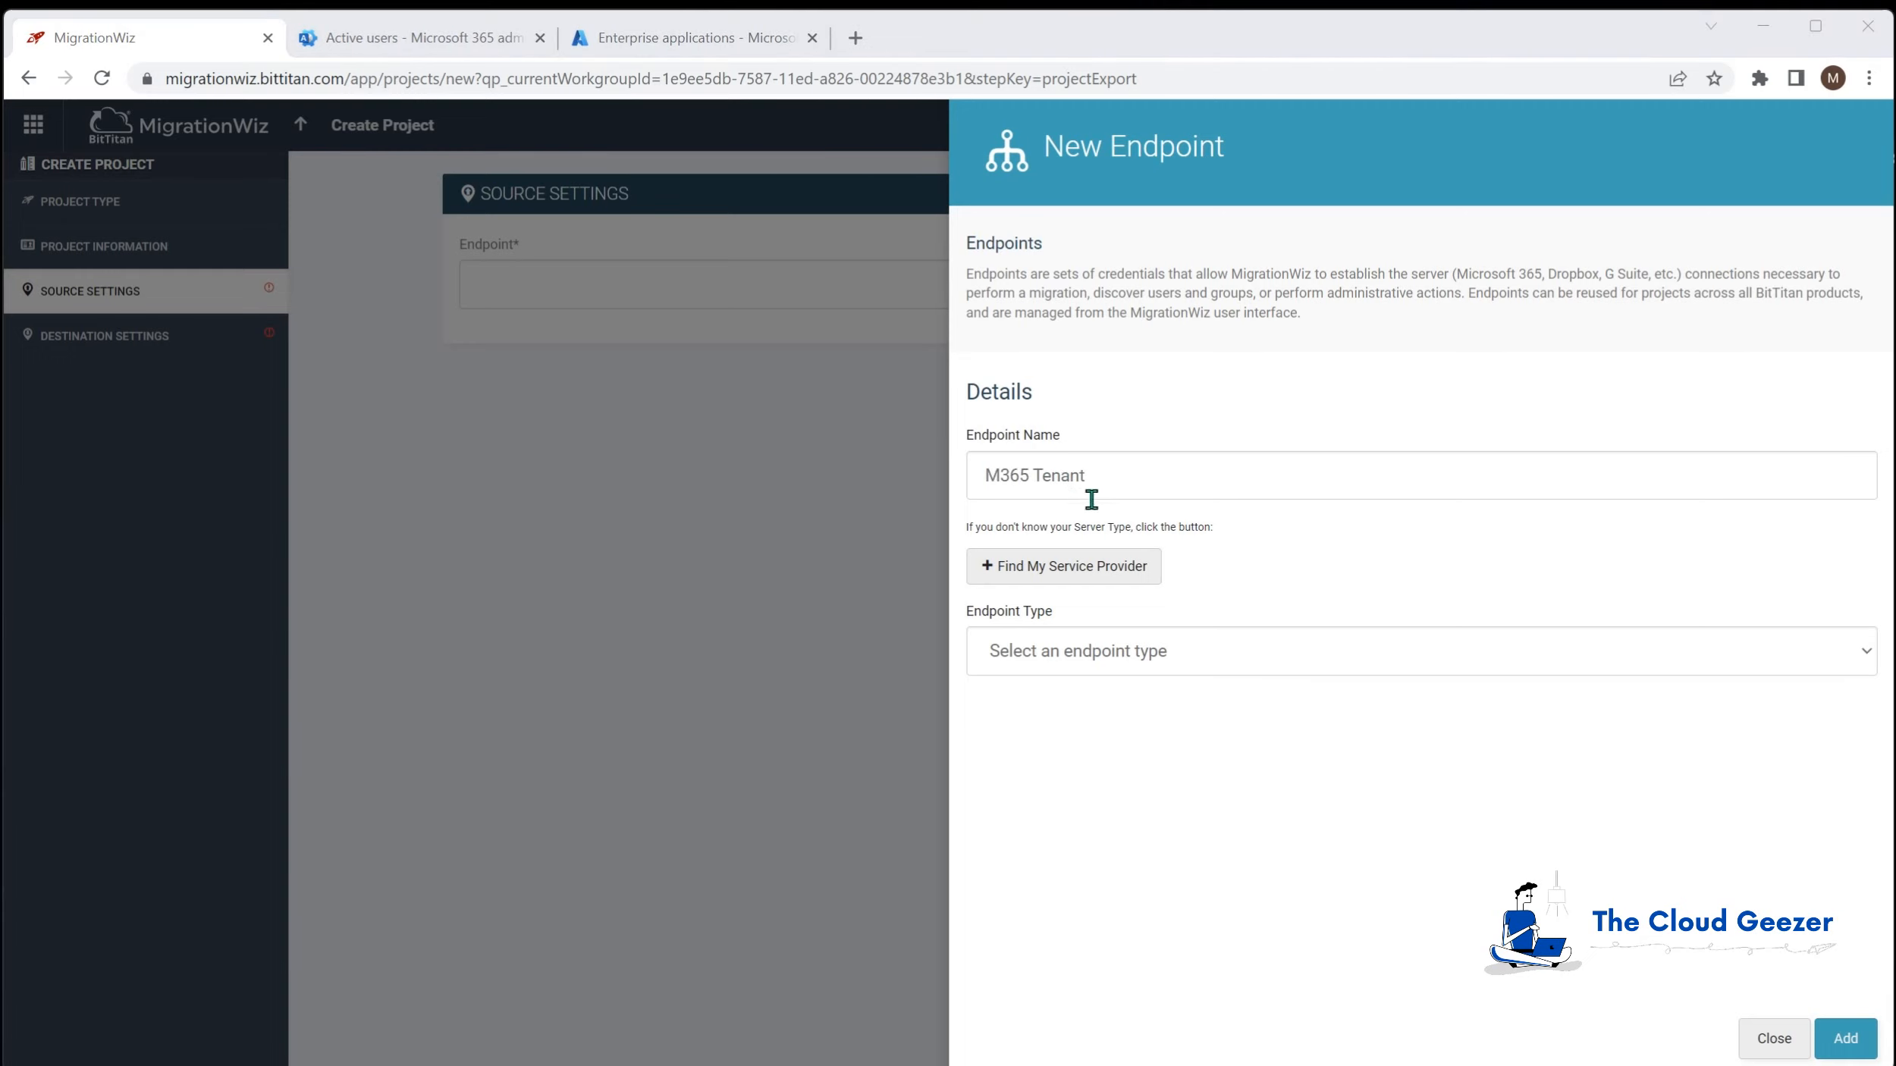
click(1107, 661)
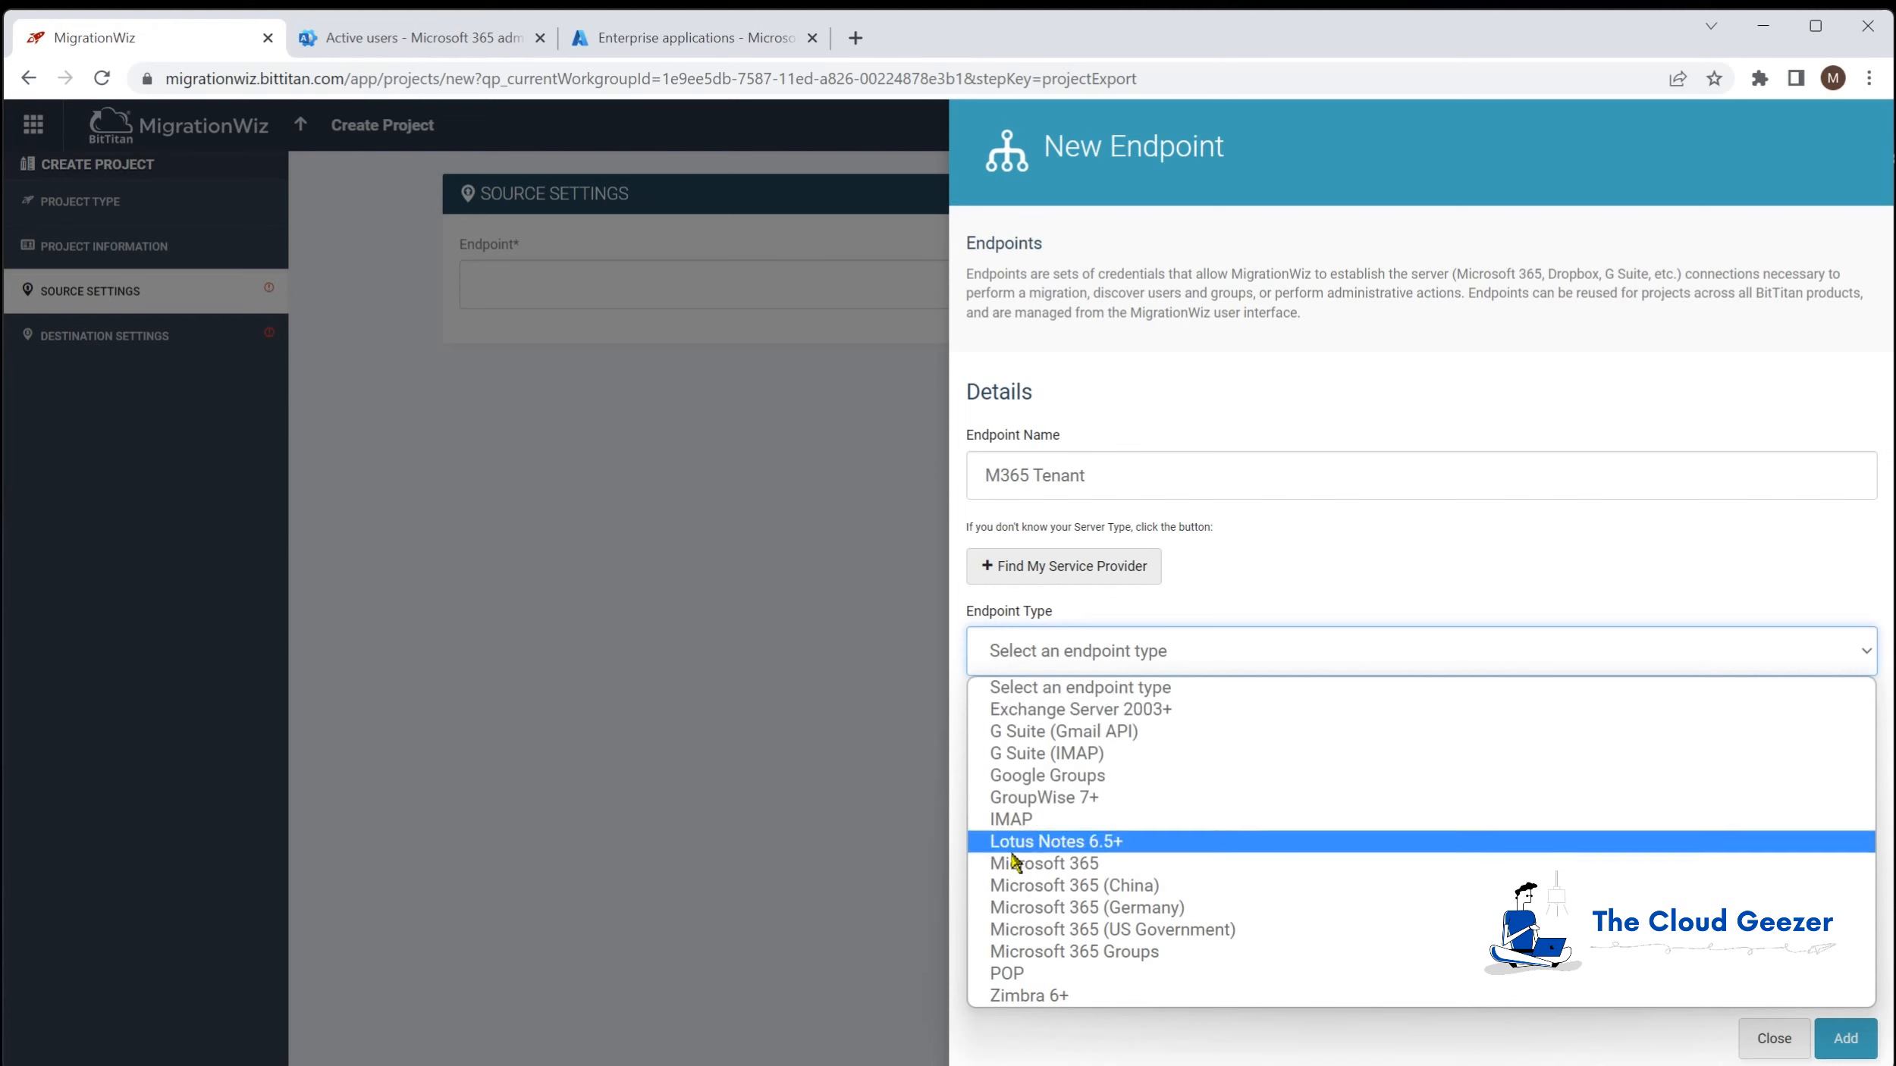
click(1112, 865)
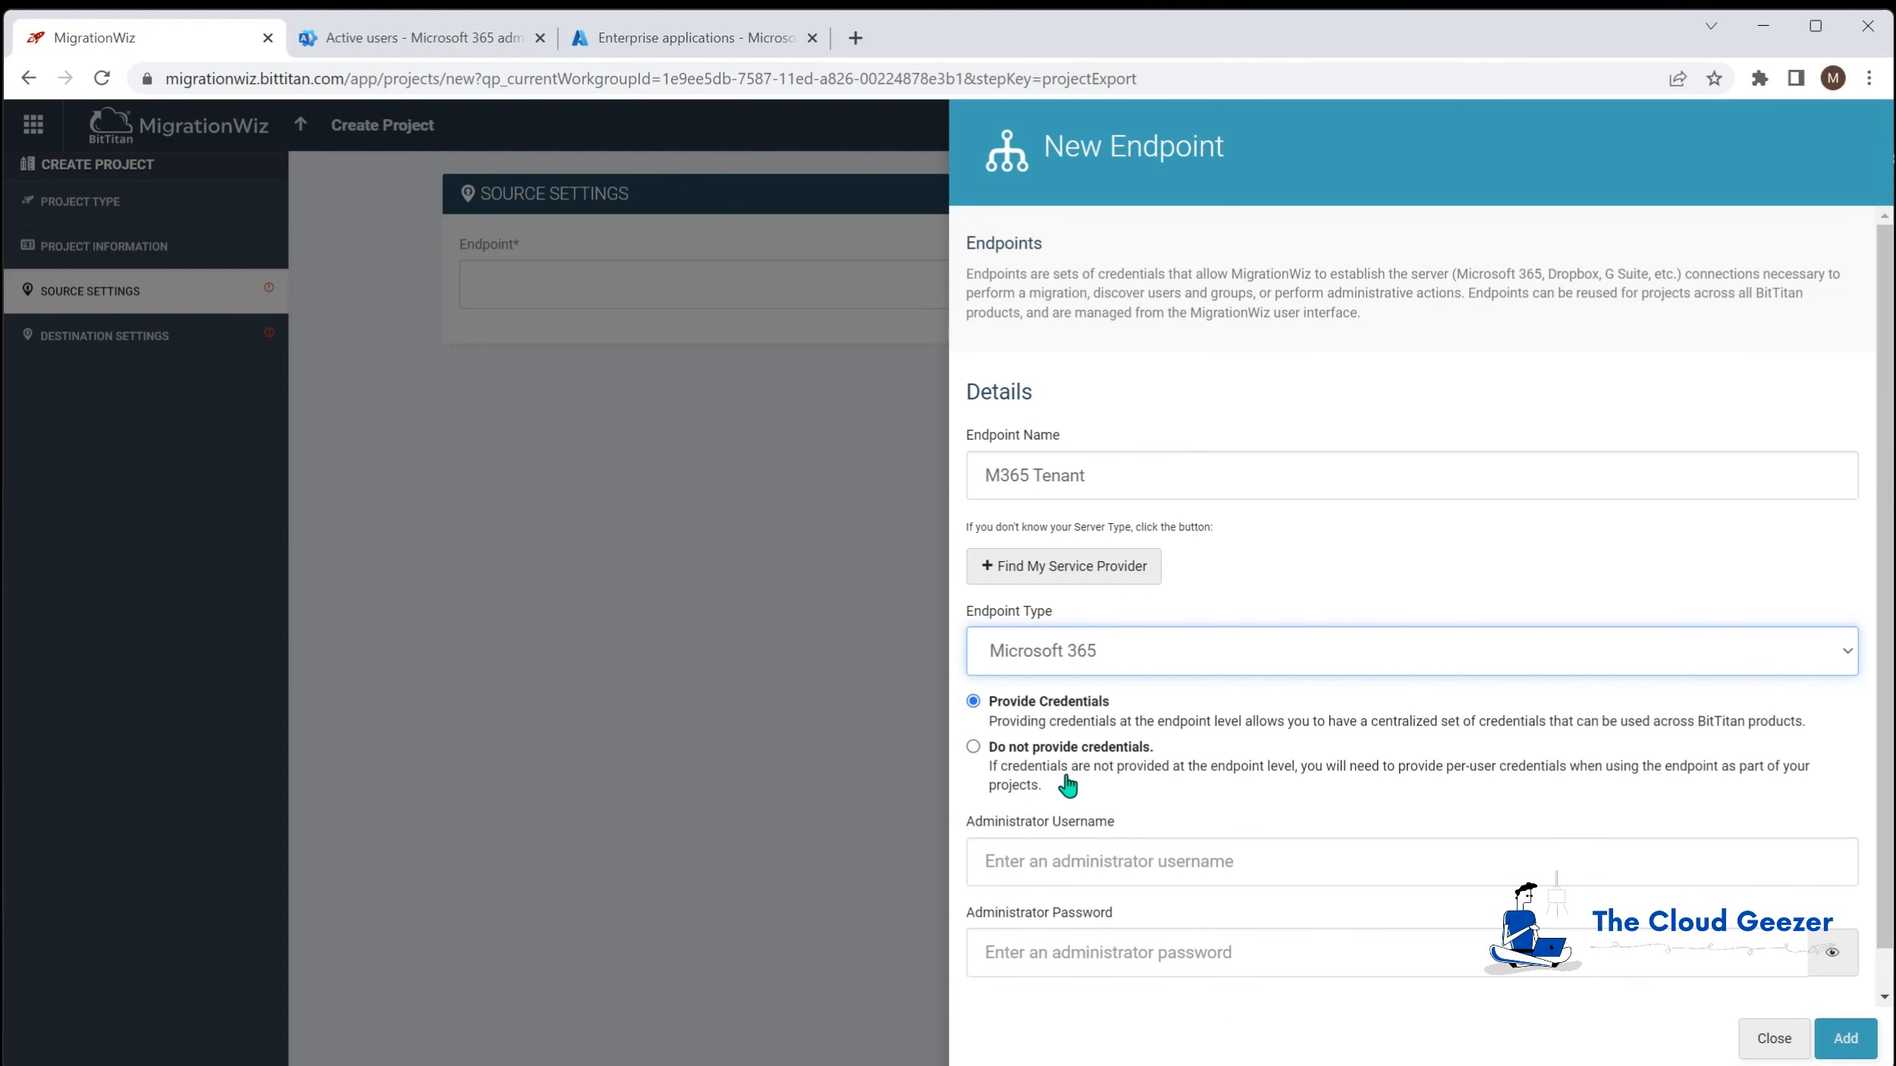
click(1133, 865)
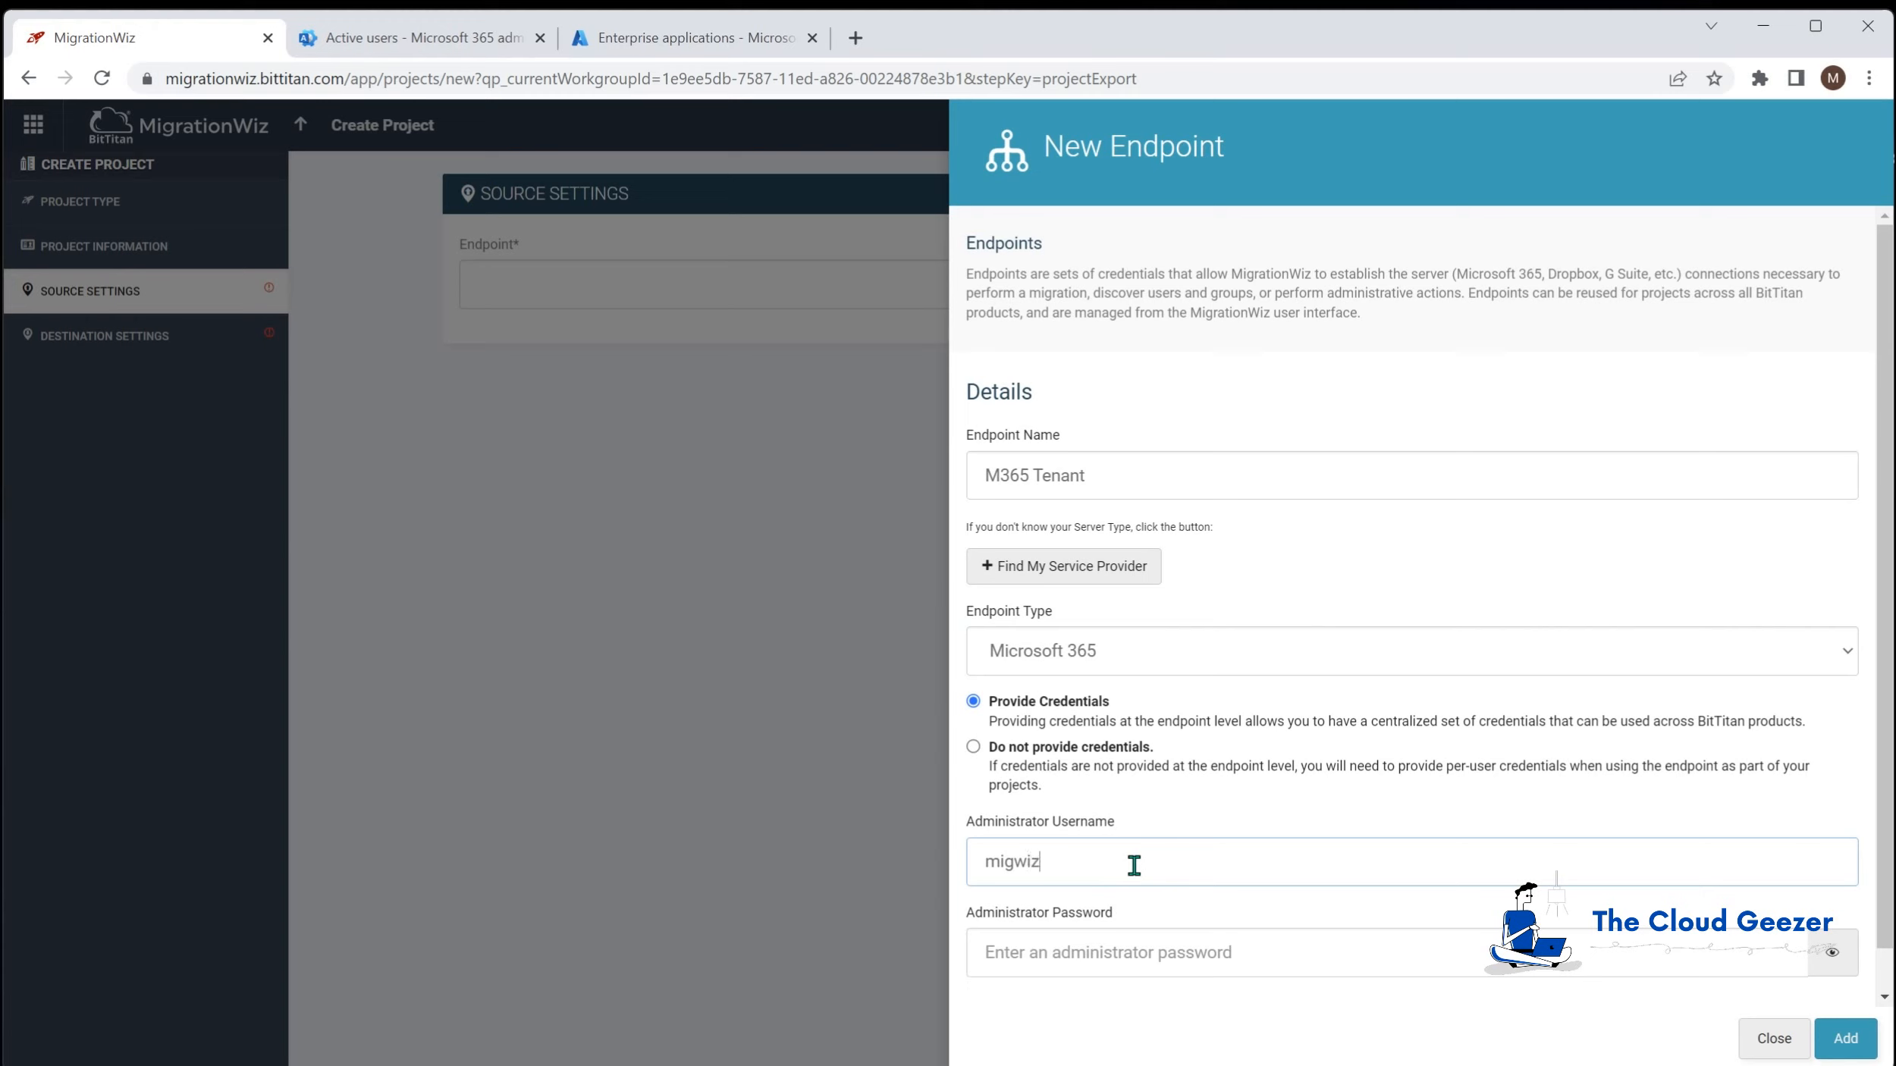
key(Tab)
text(•)
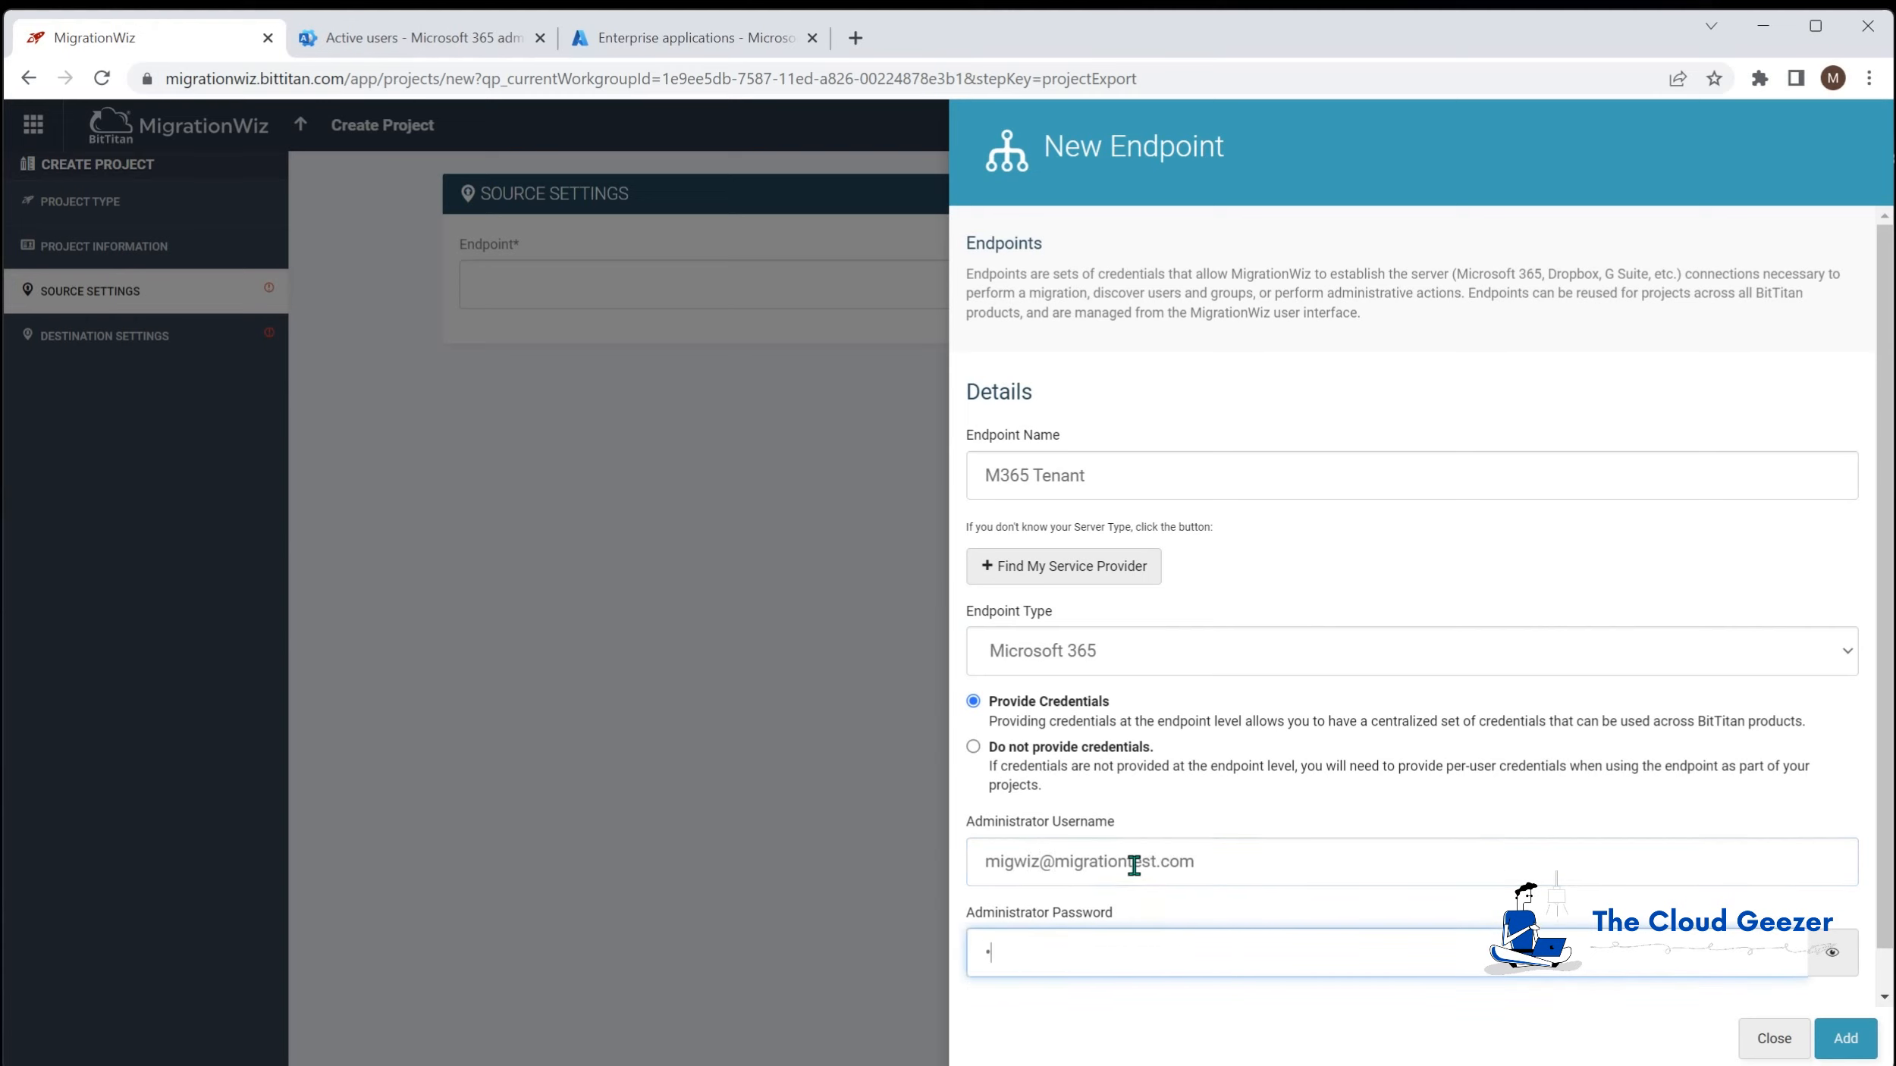
text(•)
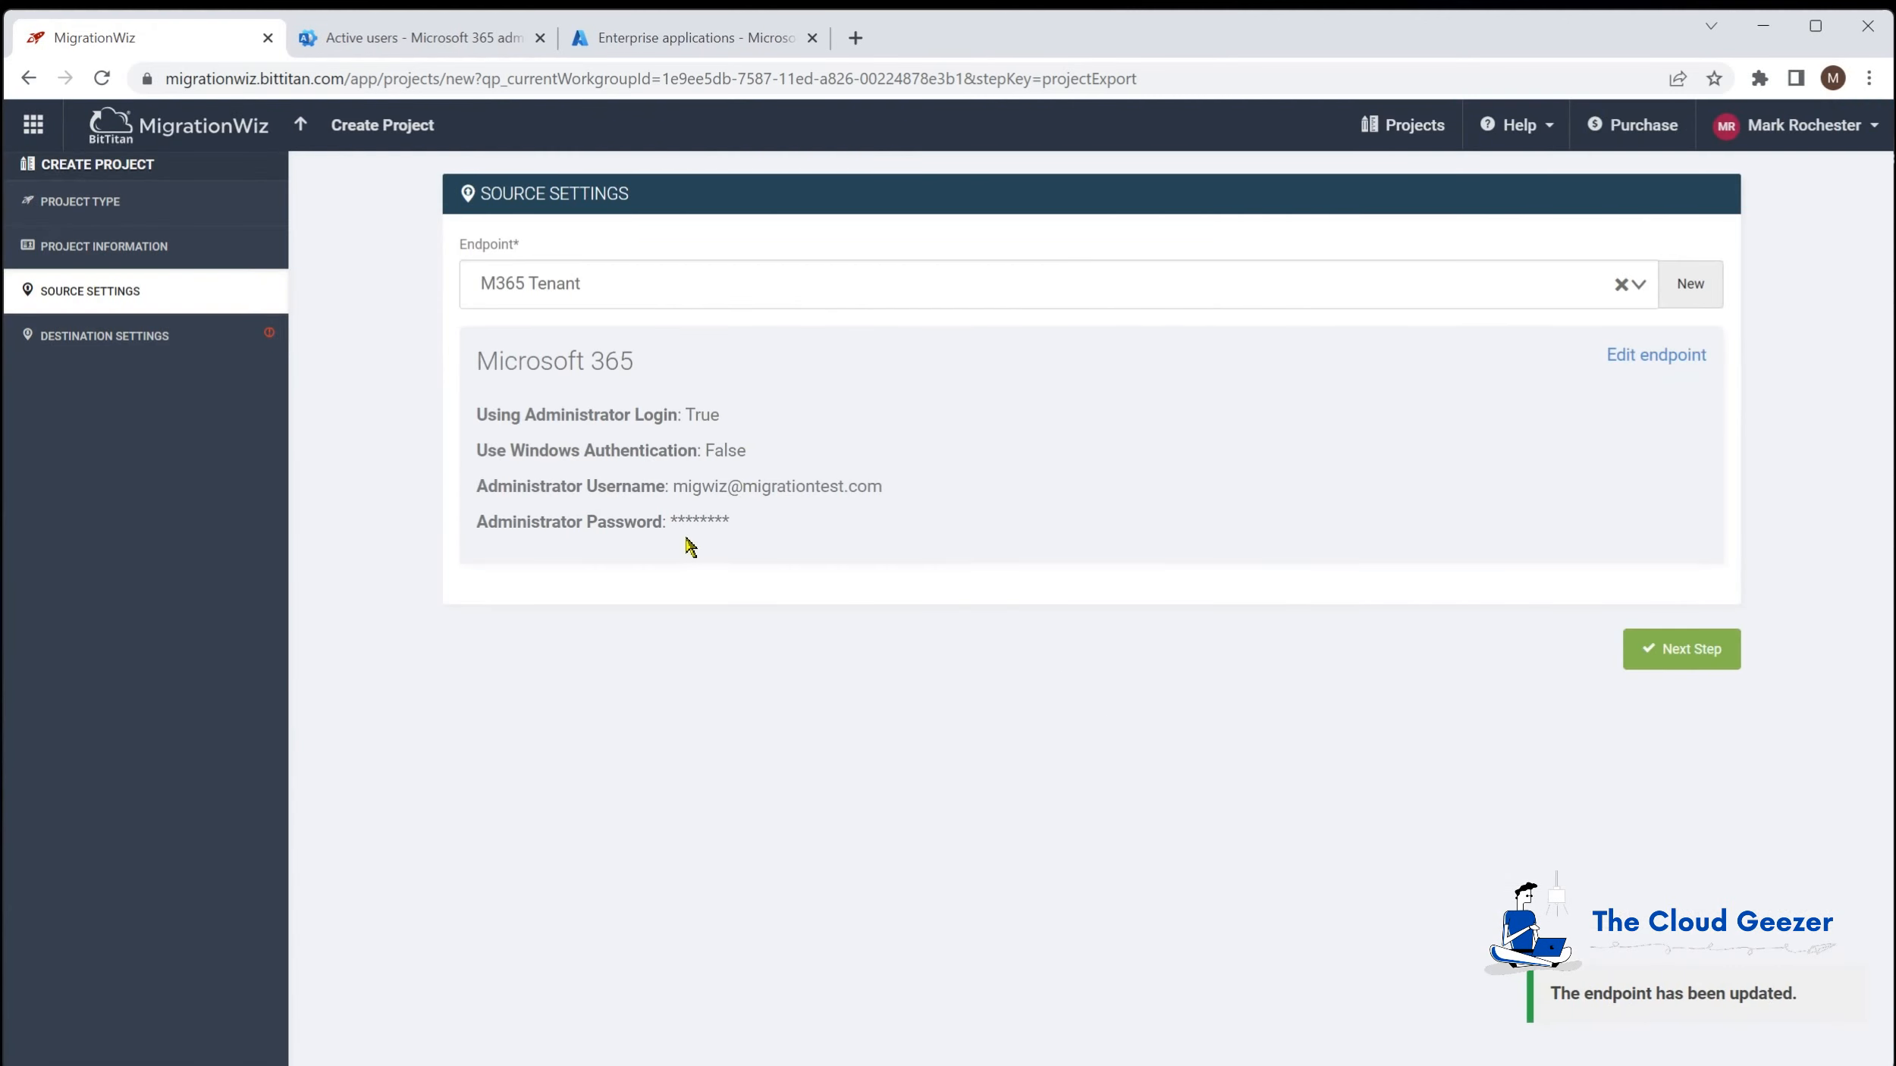
Step: Add destination endpoint Zeotrobe M365 Tenant, type Microsoft 365, with administrator username and password
click(1710, 653)
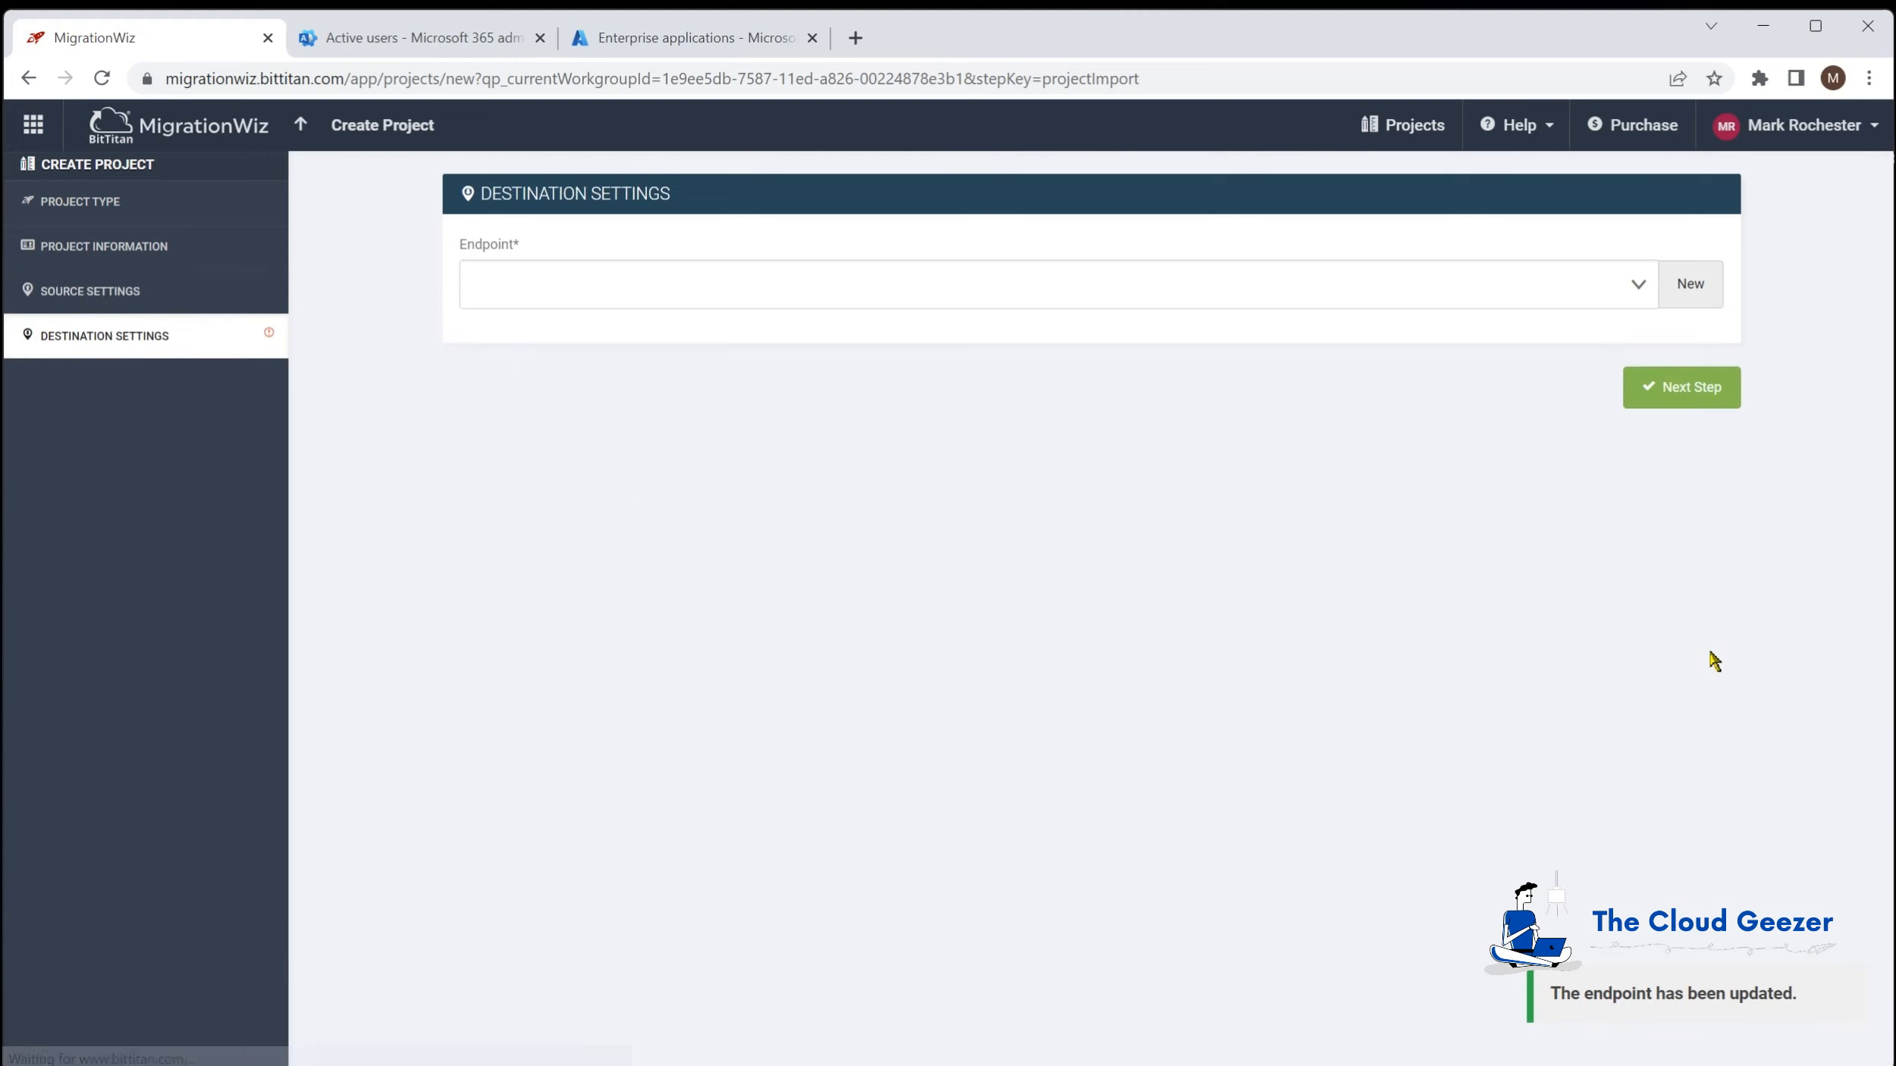
click(1690, 285)
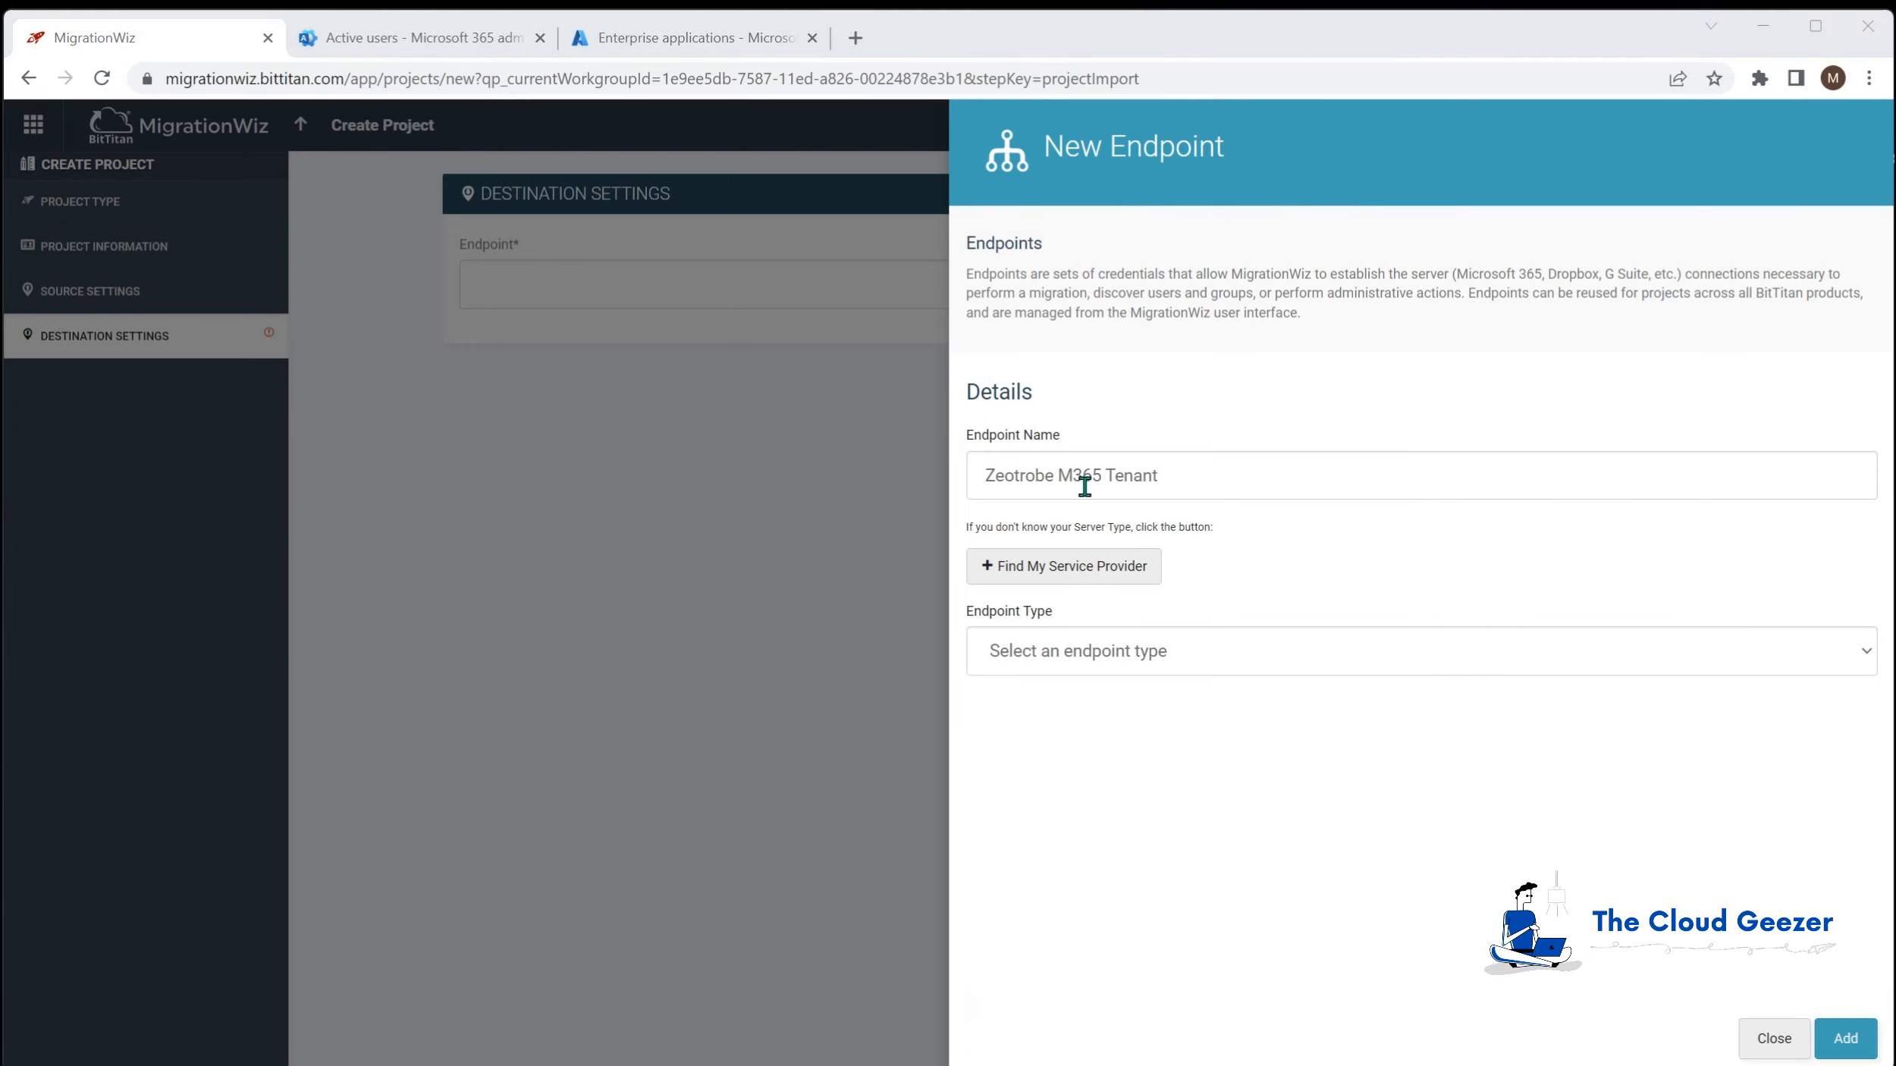
click(1081, 656)
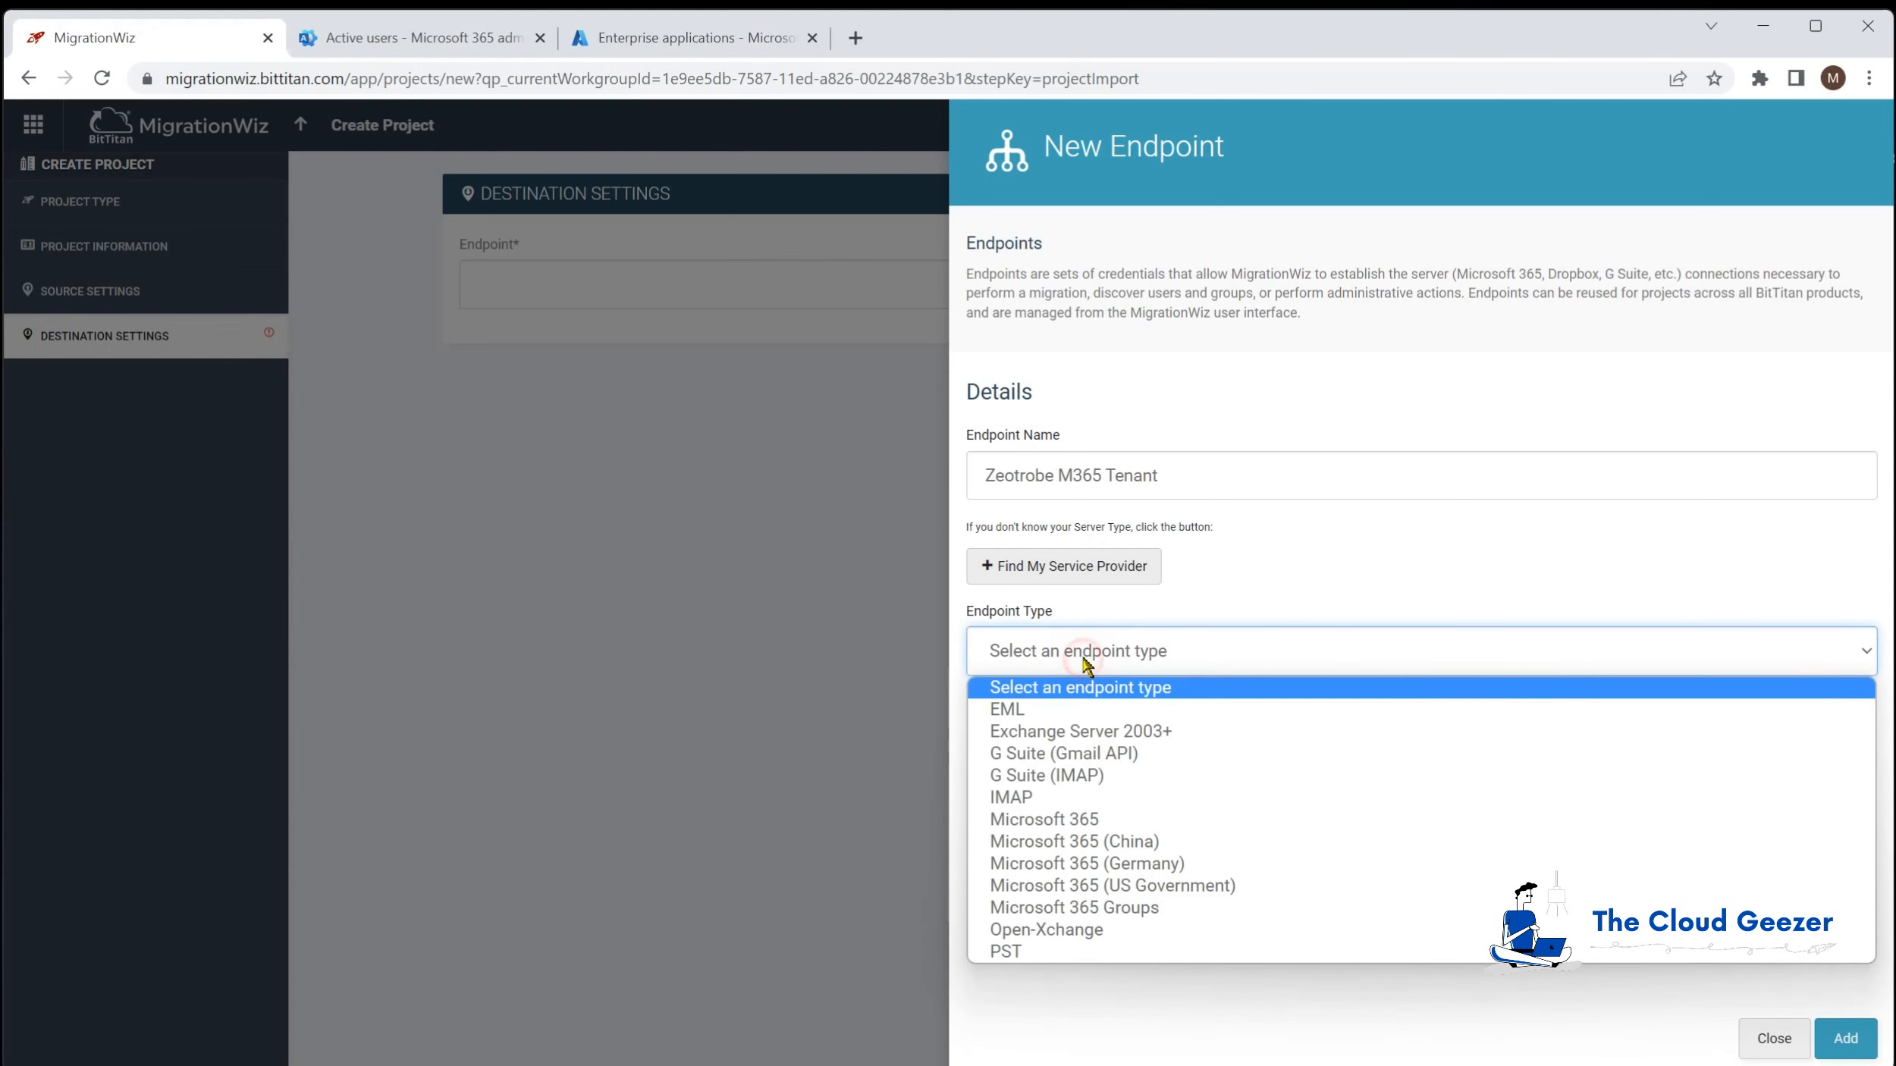
click(1081, 819)
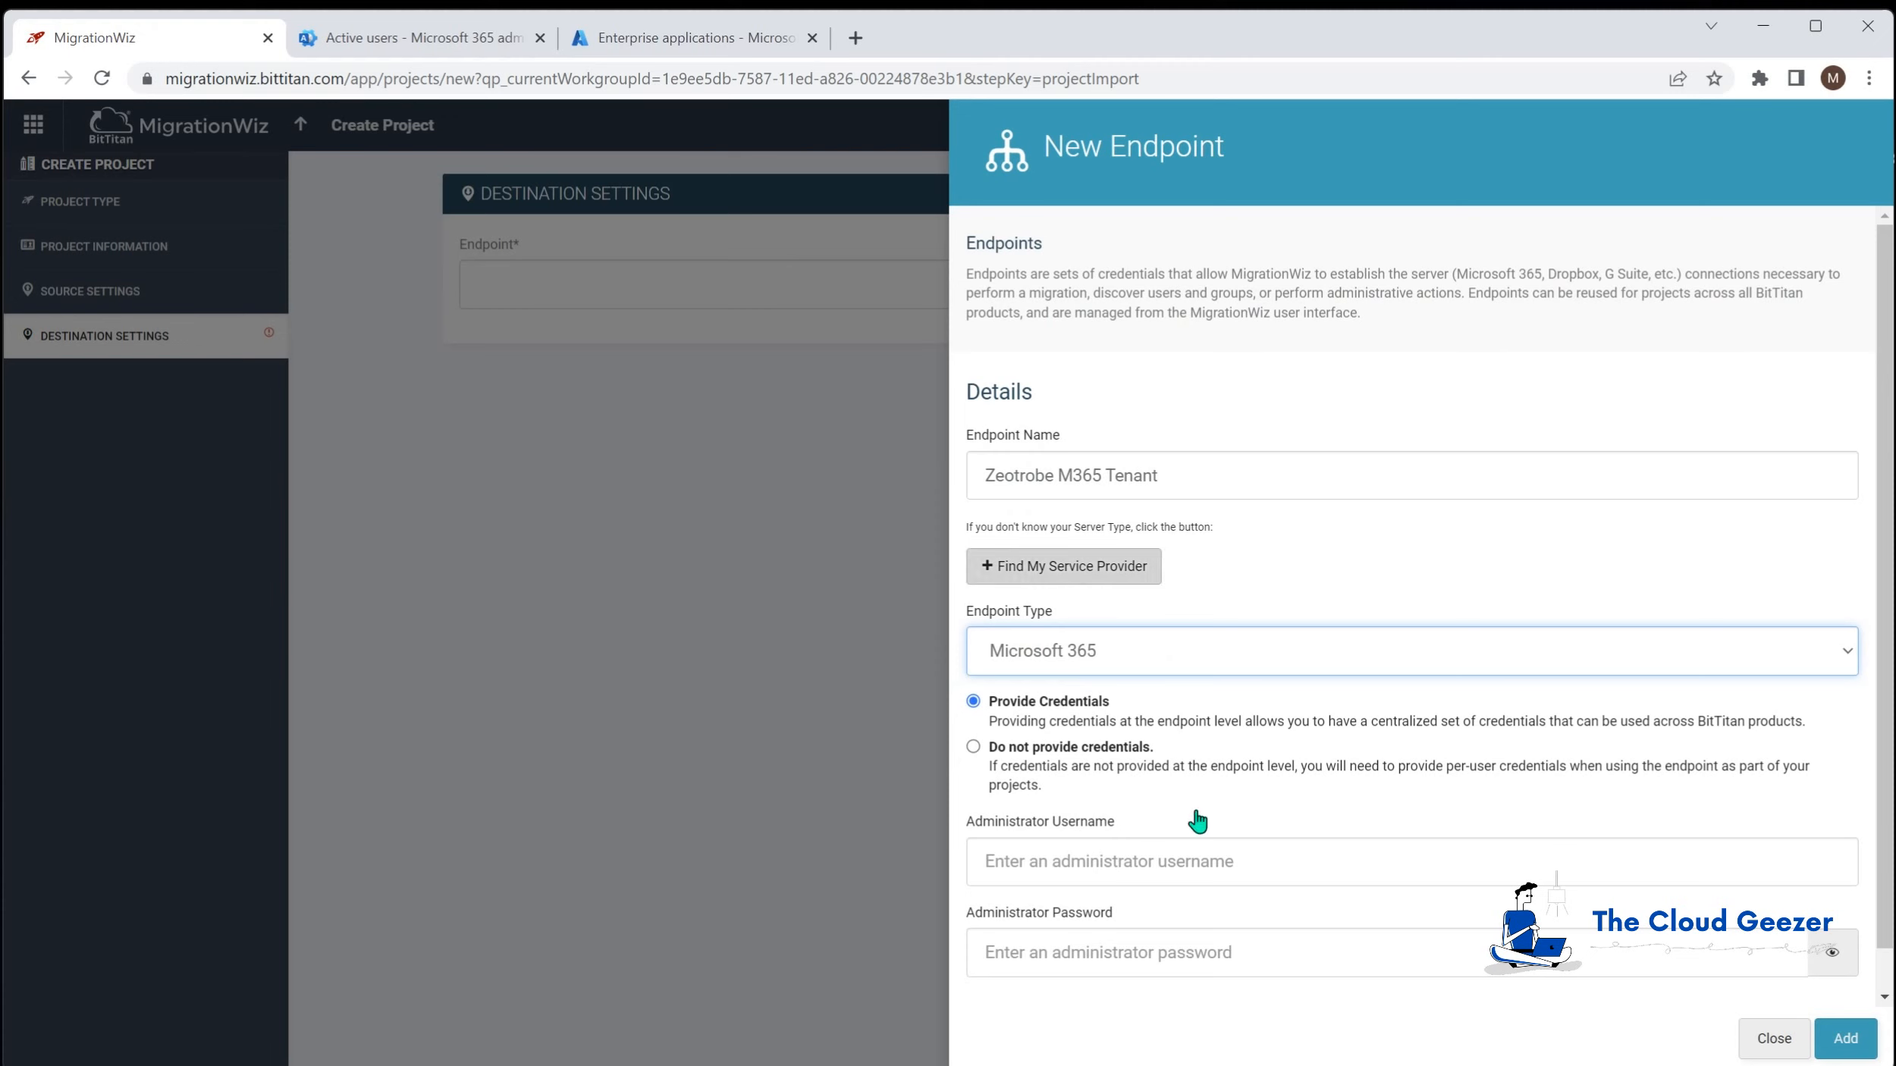
click(1203, 860)
key(Tab)
text(••)
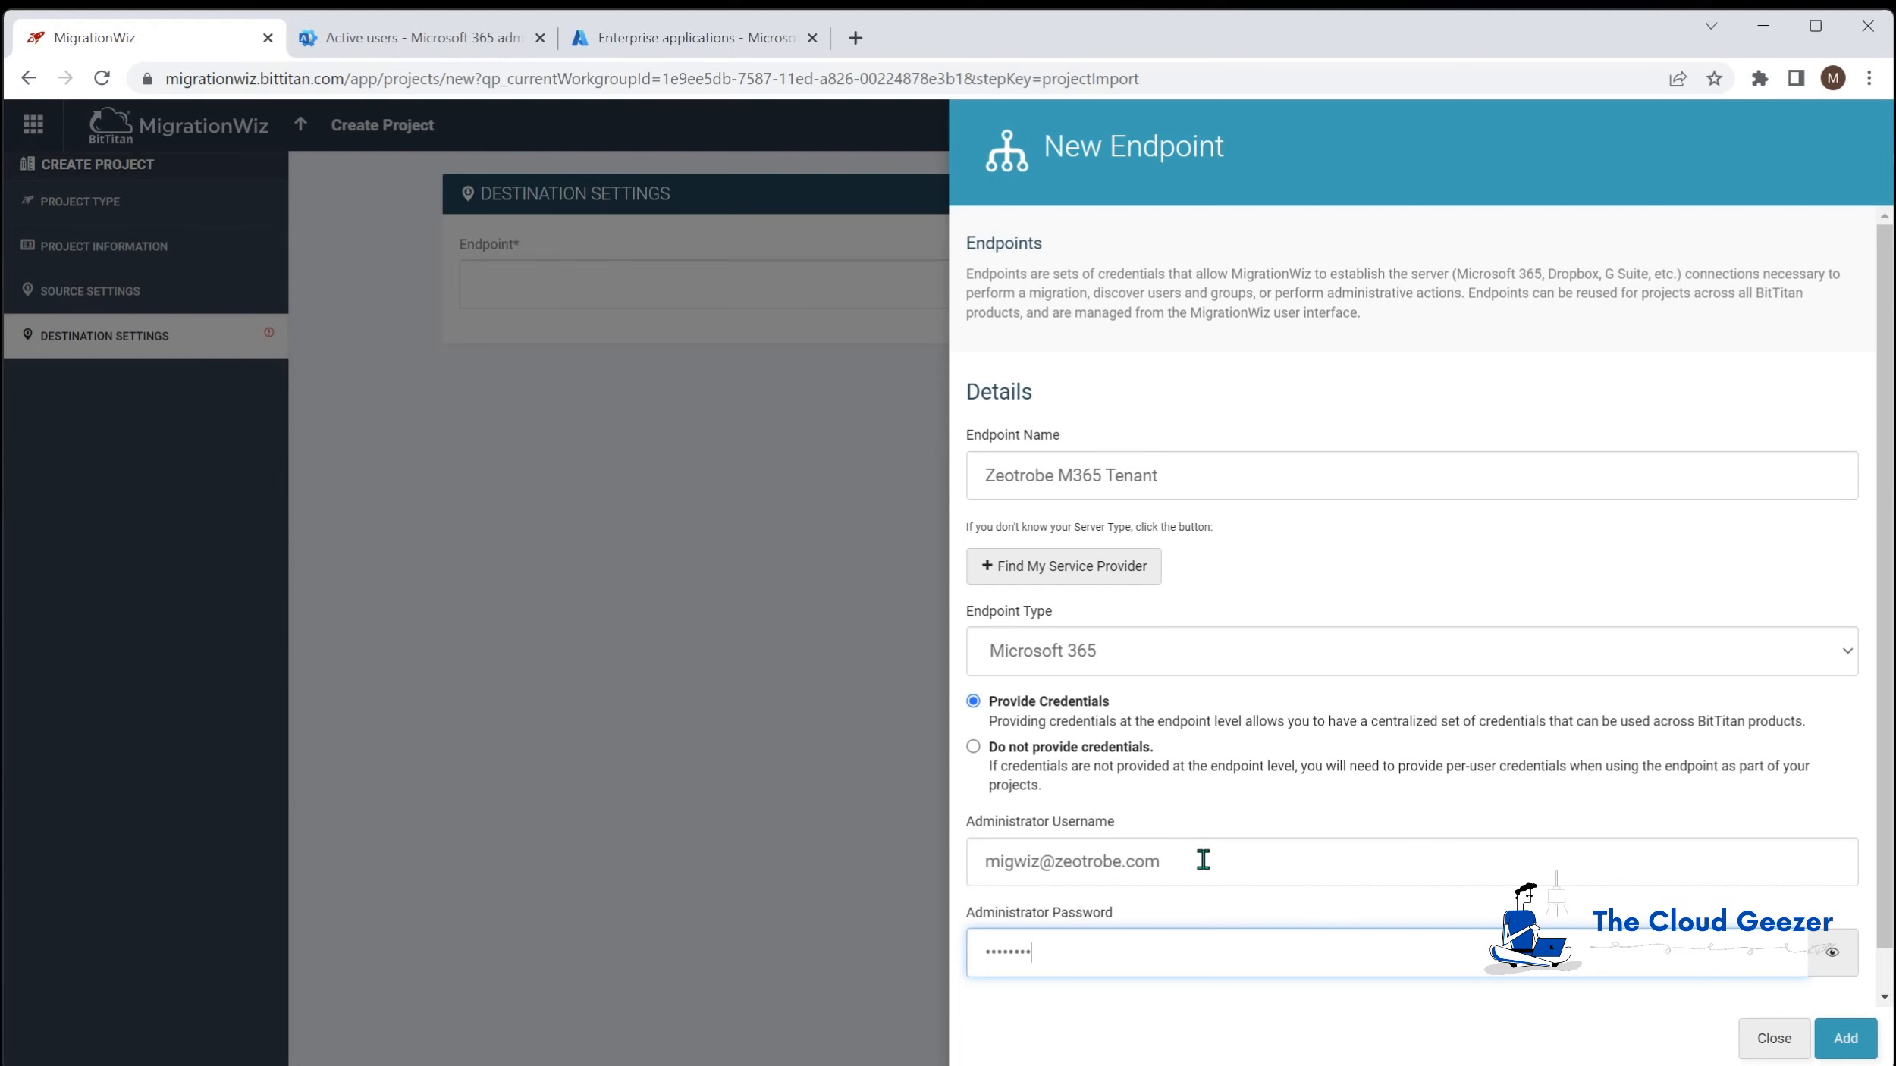
click(1847, 1040)
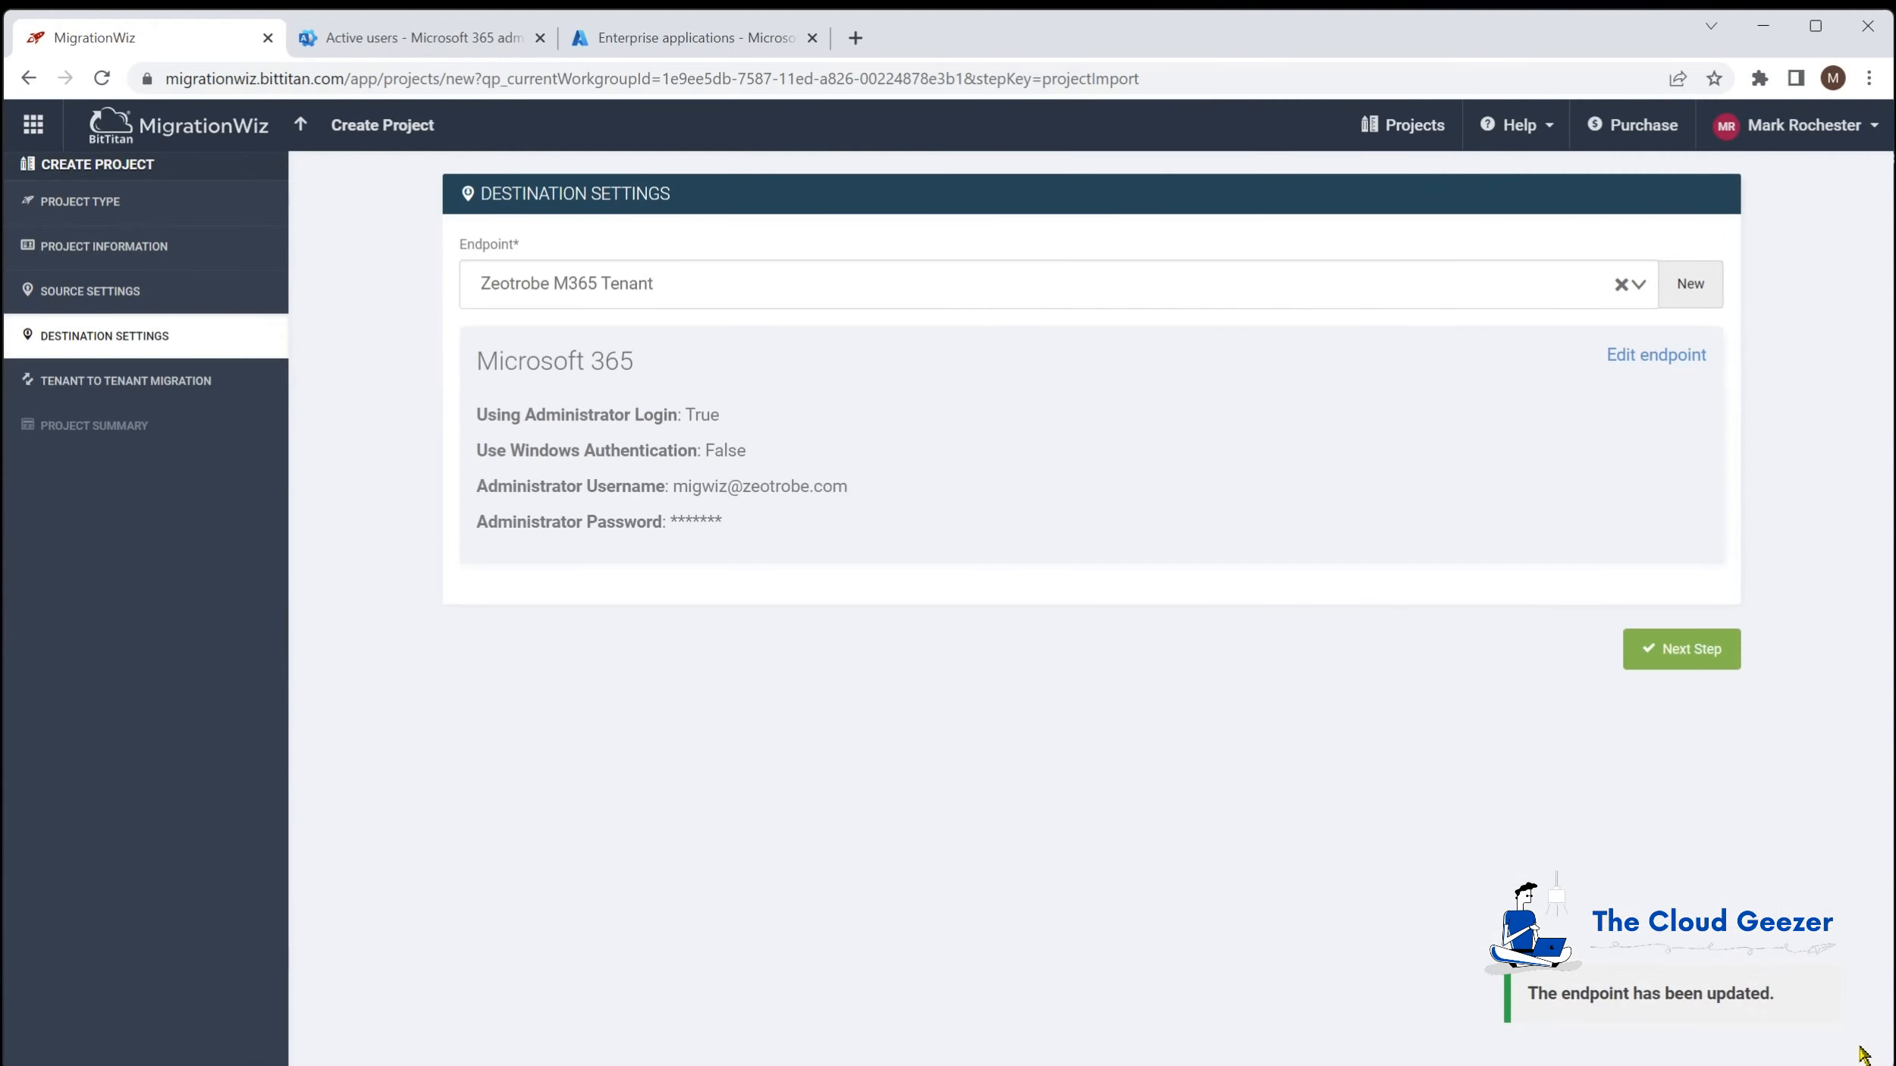
Step: Leave Tenant to Tenant Coexistence unchecked and save the project to its summary
click(1702, 651)
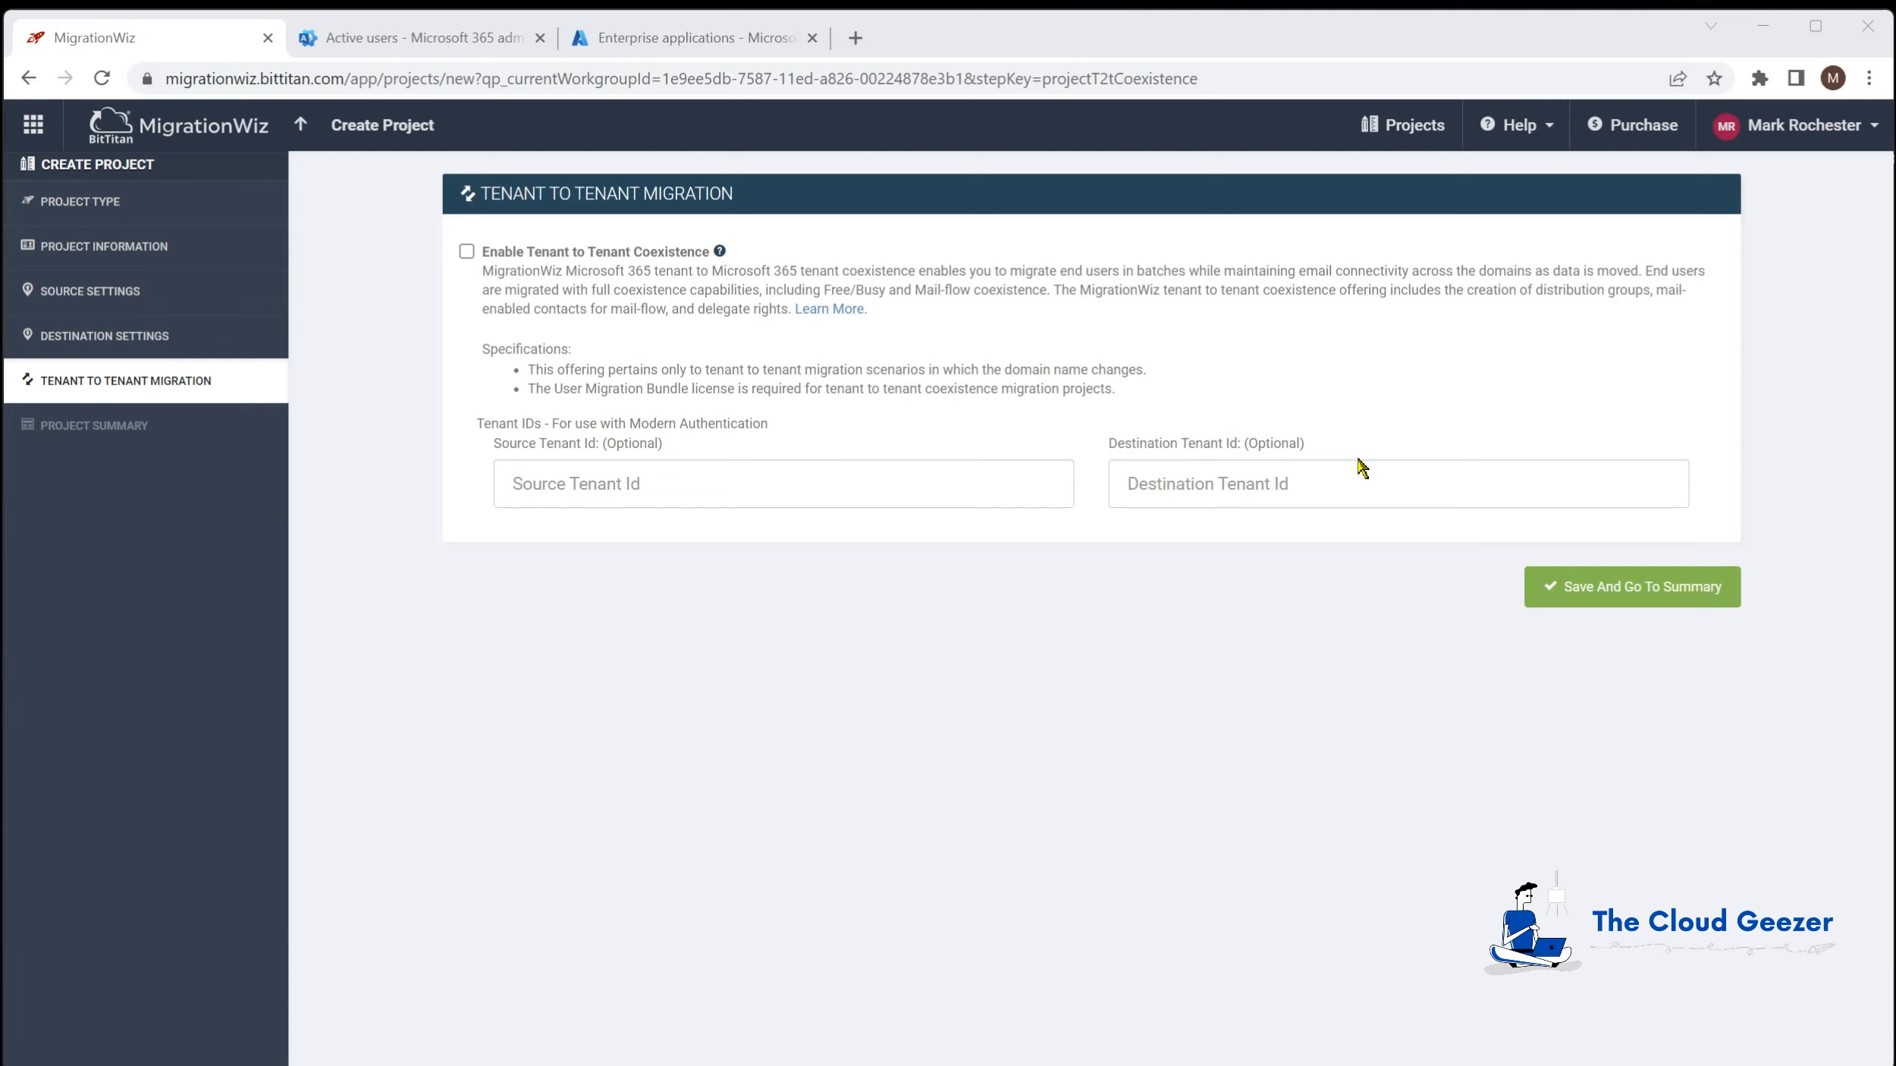
click(1660, 587)
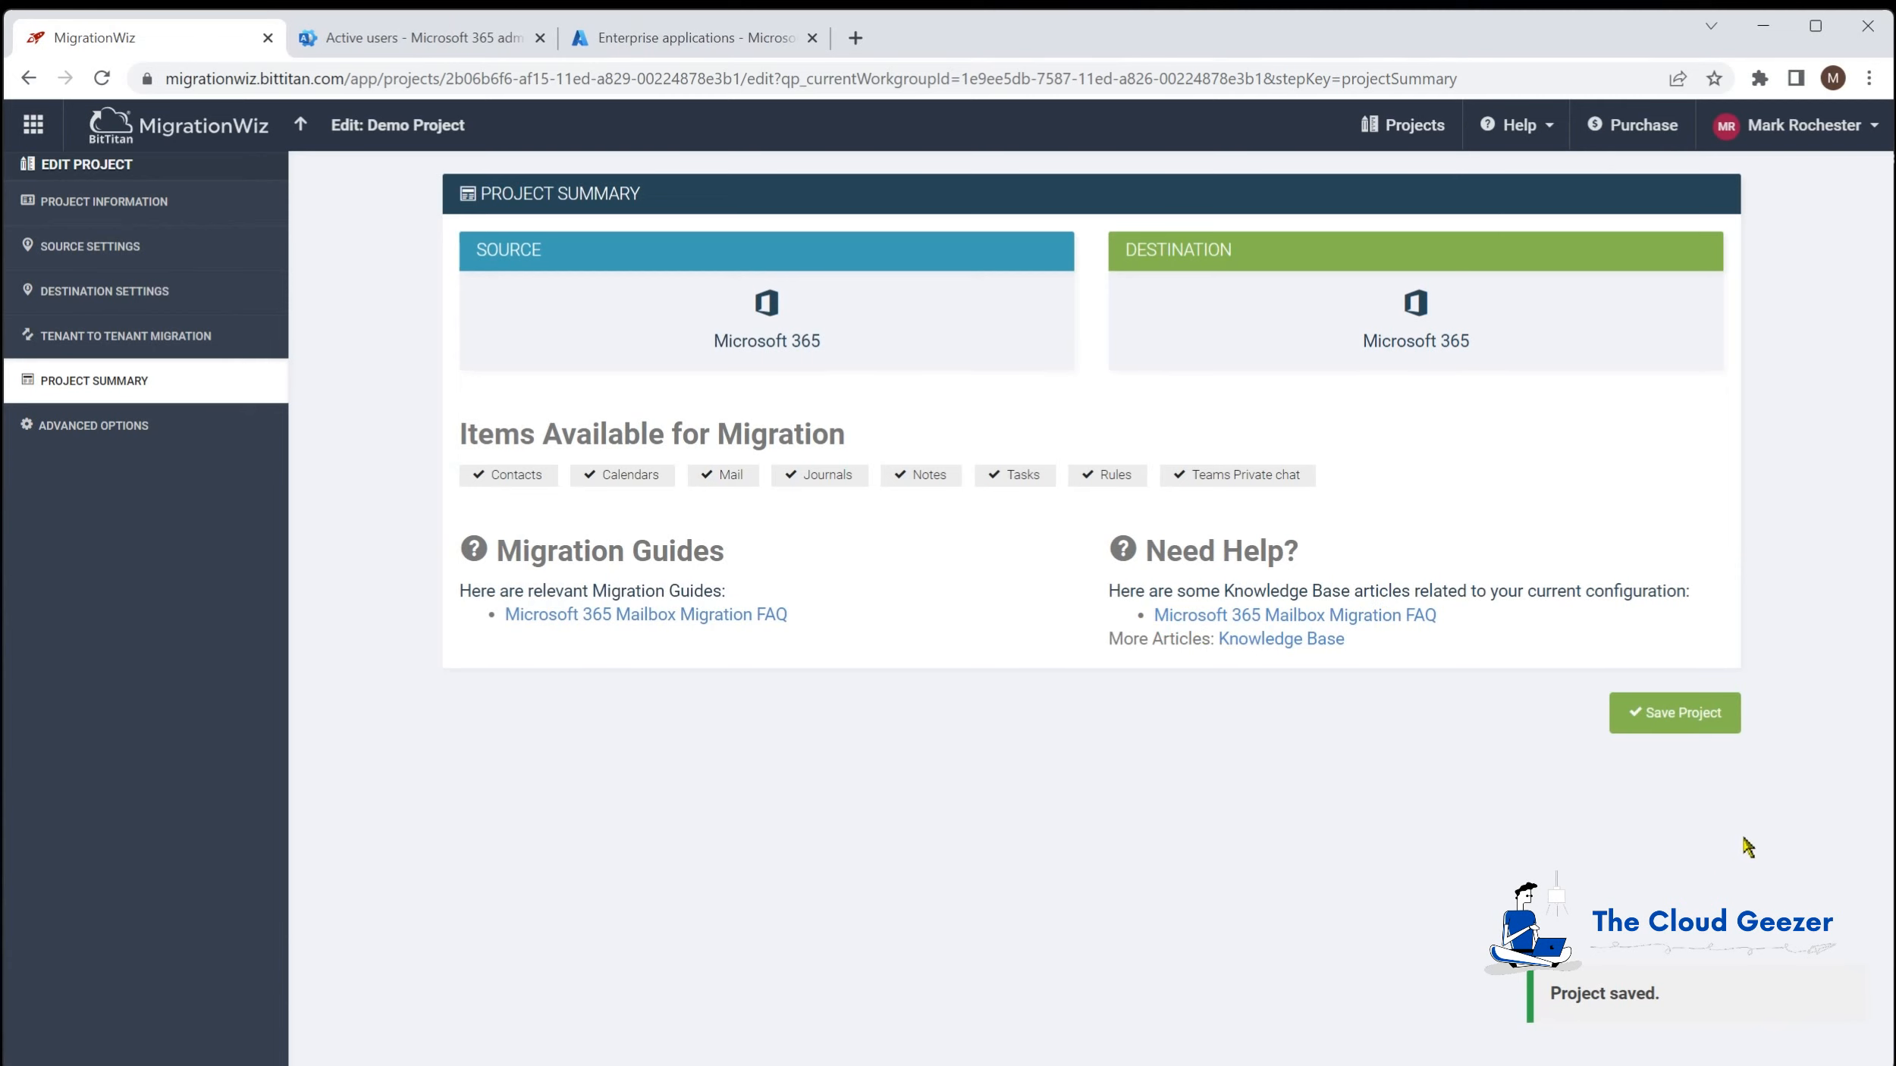
Step: Save Demo Project to reach its empty item page, then bring up the app launcher
click(1680, 713)
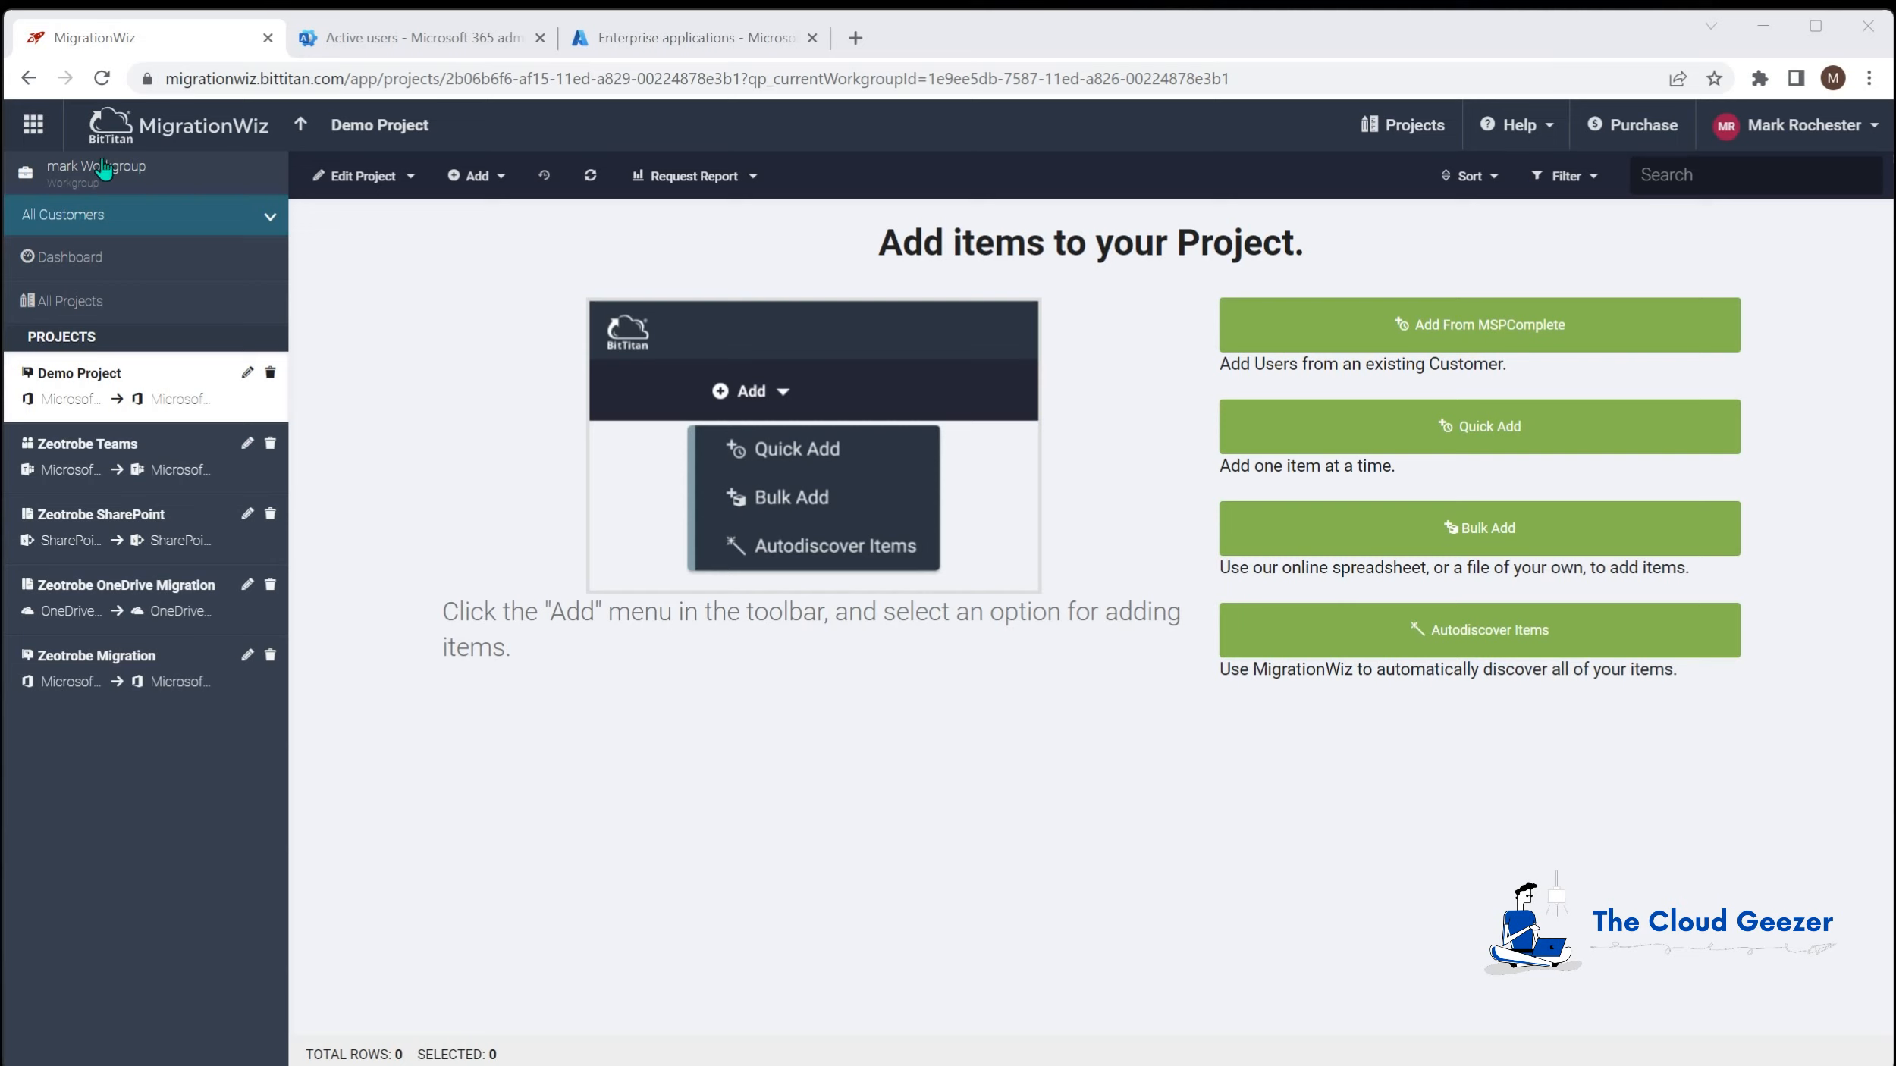
click(33, 125)
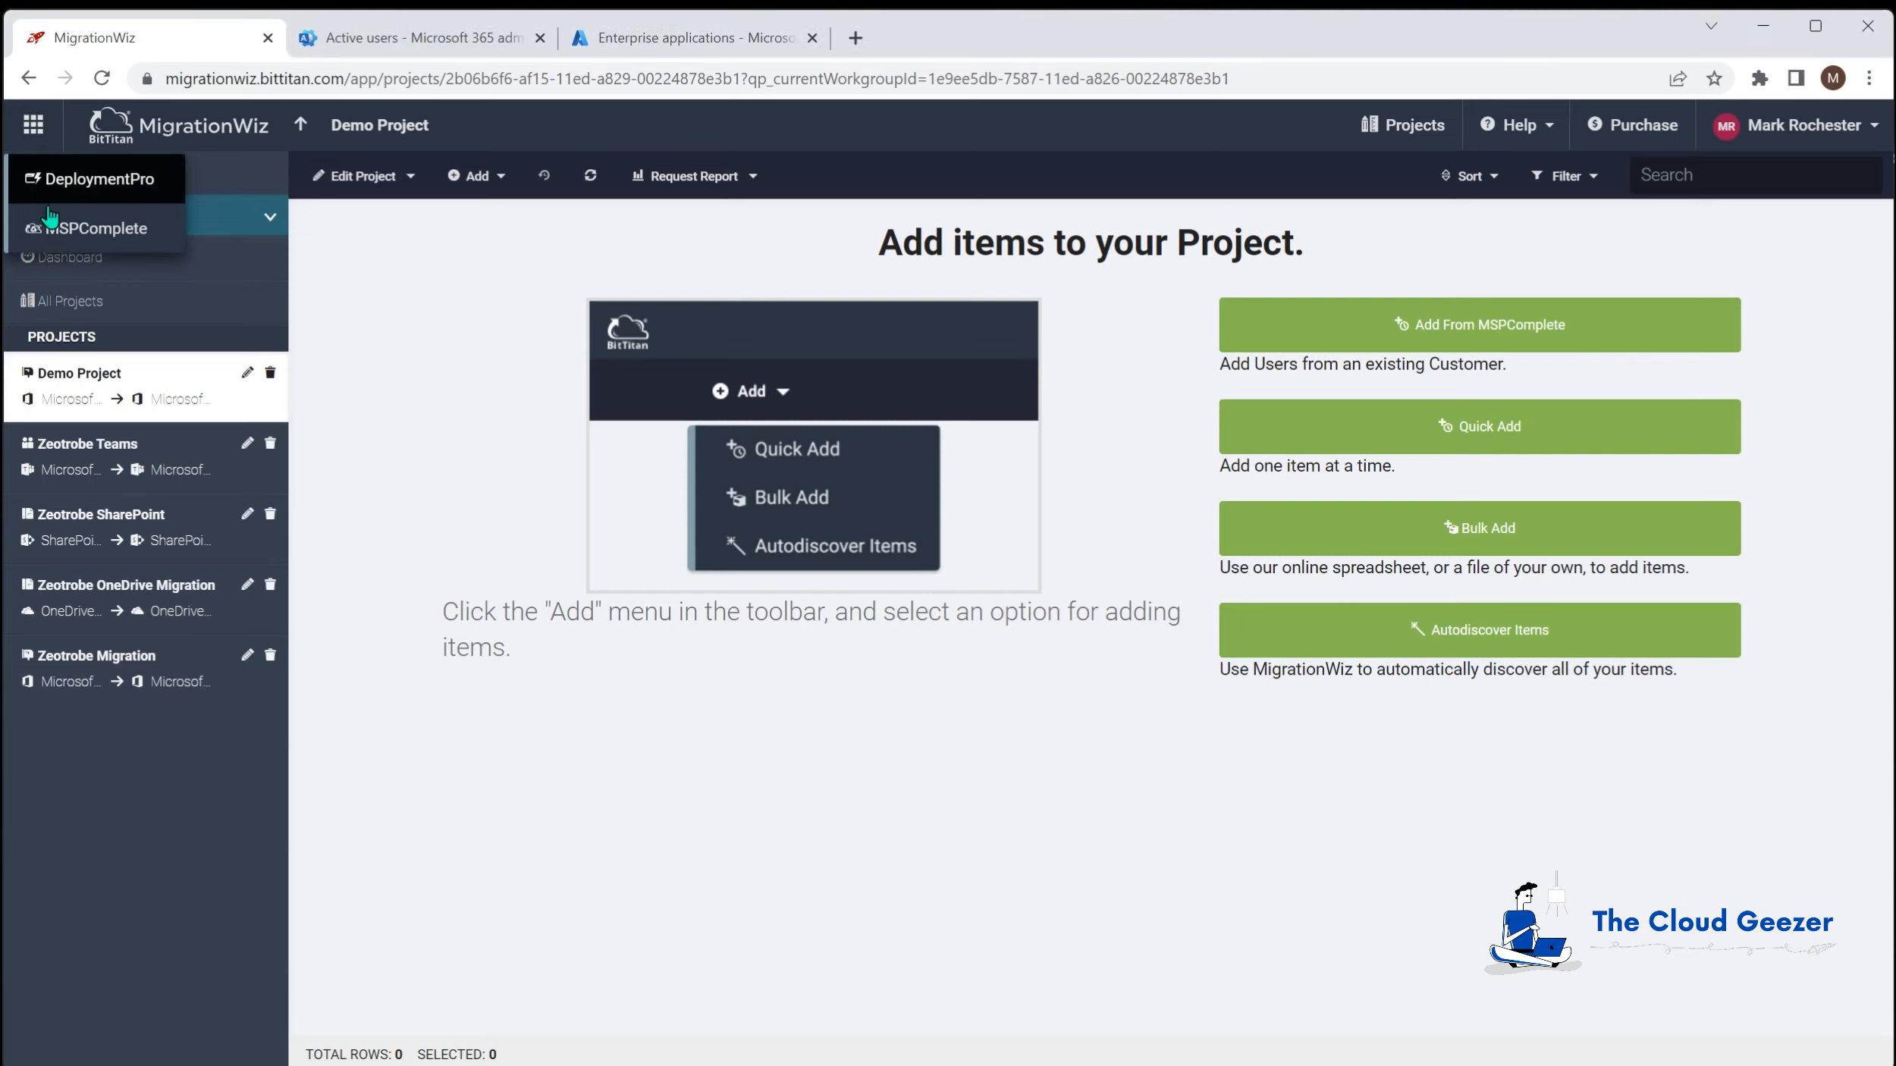
Step: In MSPComplete, open customer Migration Test Company and view its endpoints
click(110, 227)
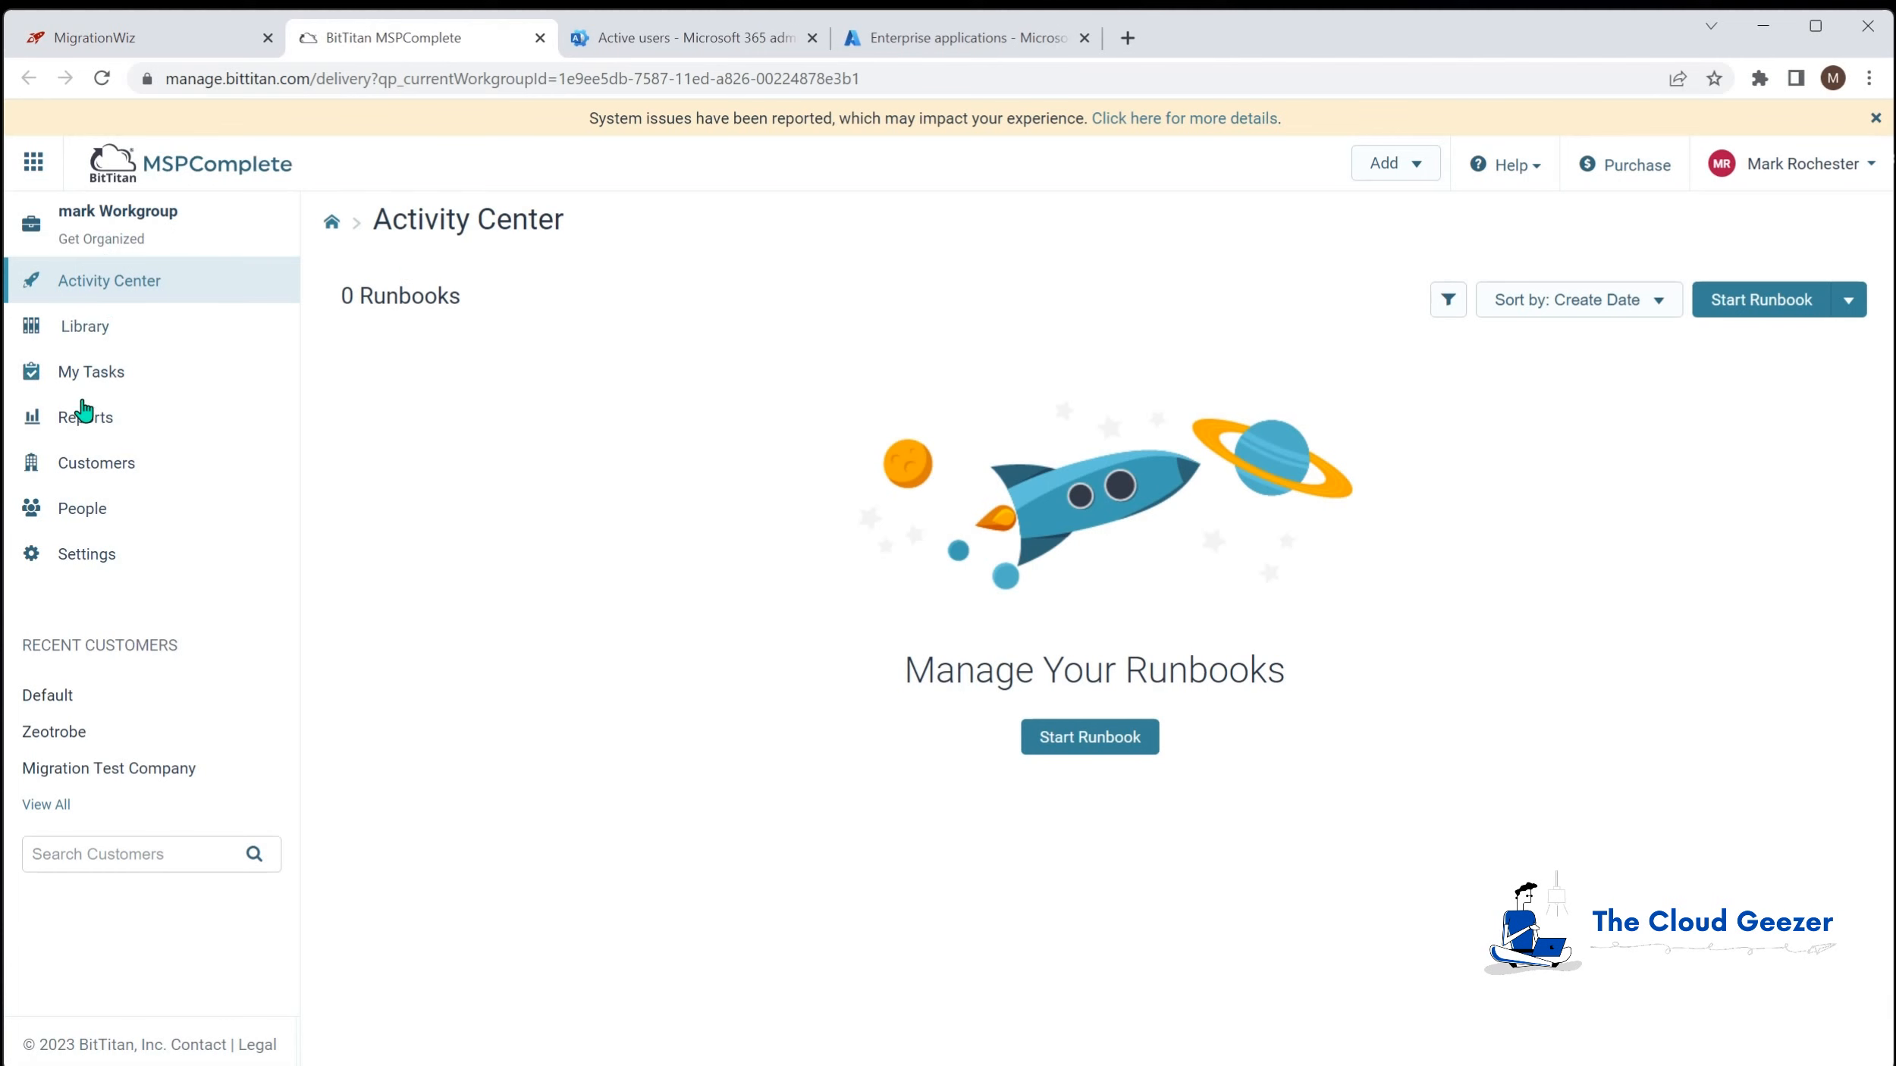
click(89, 472)
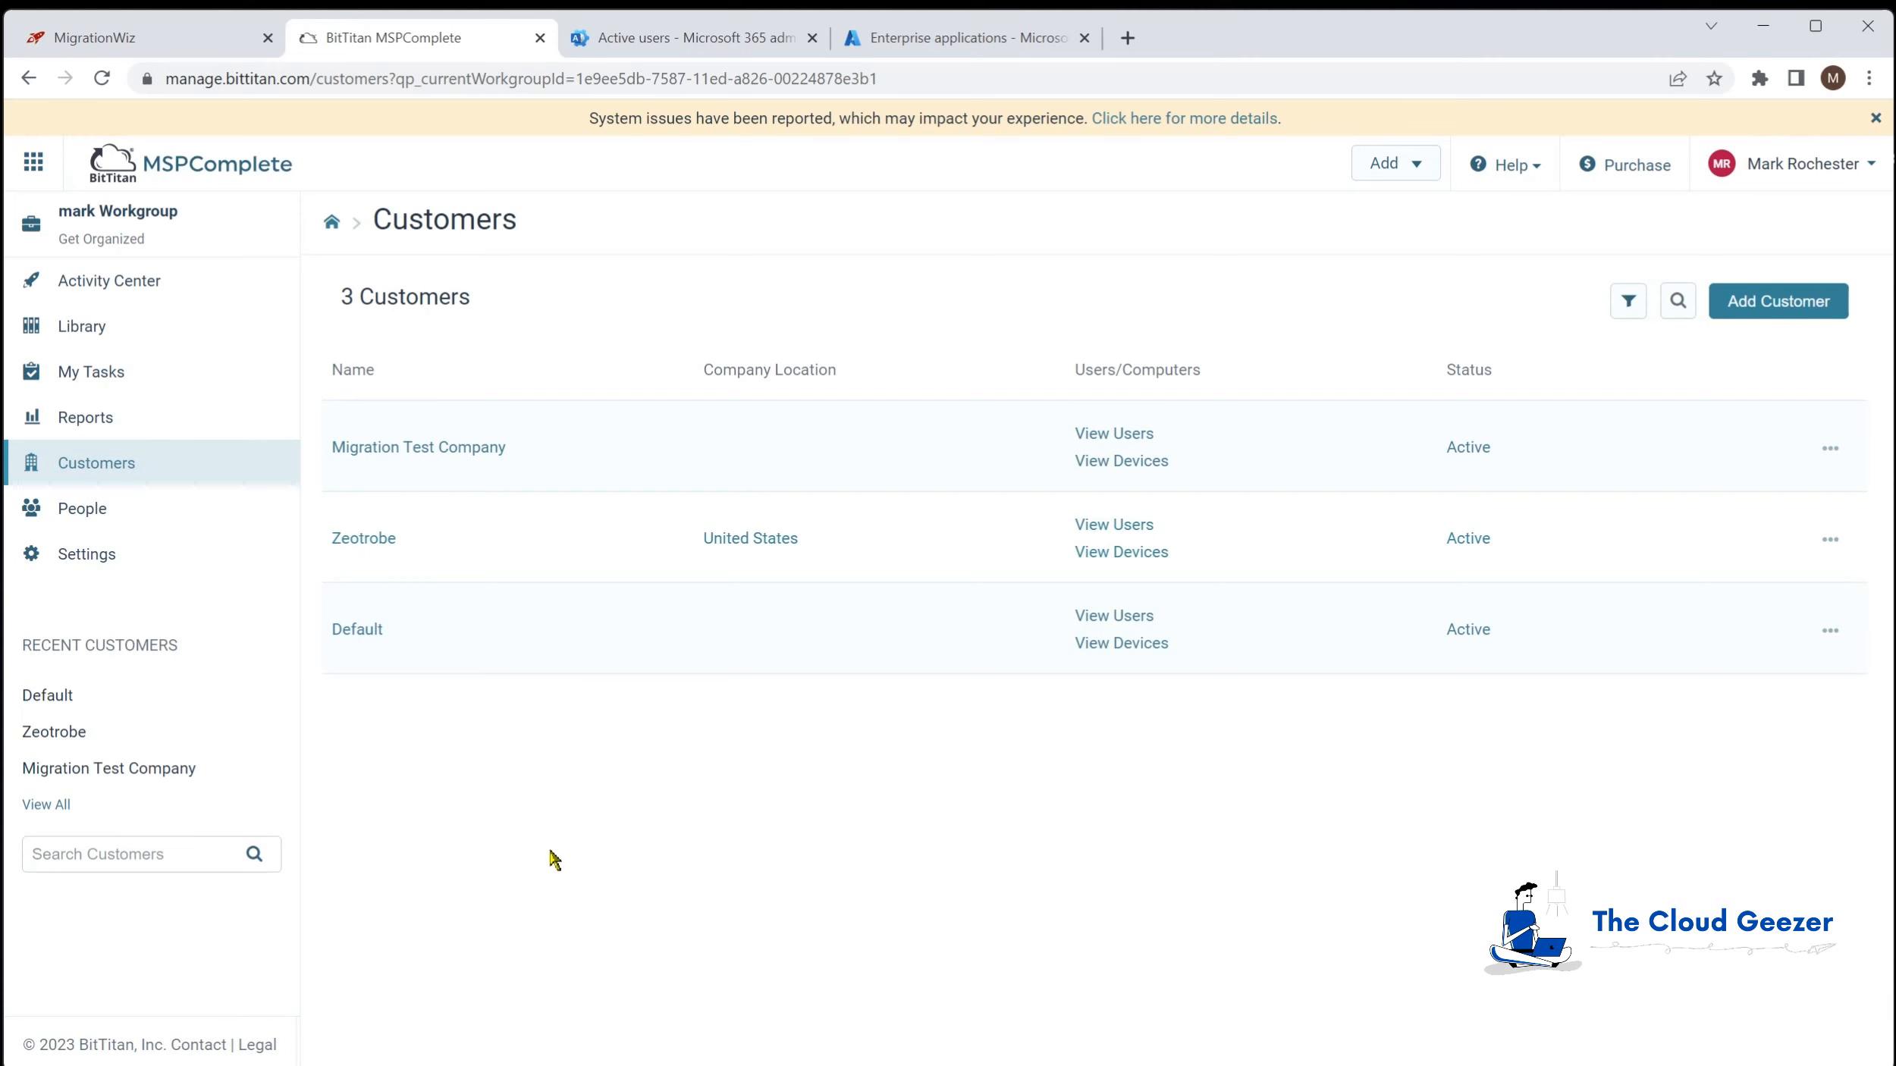
click(476, 449)
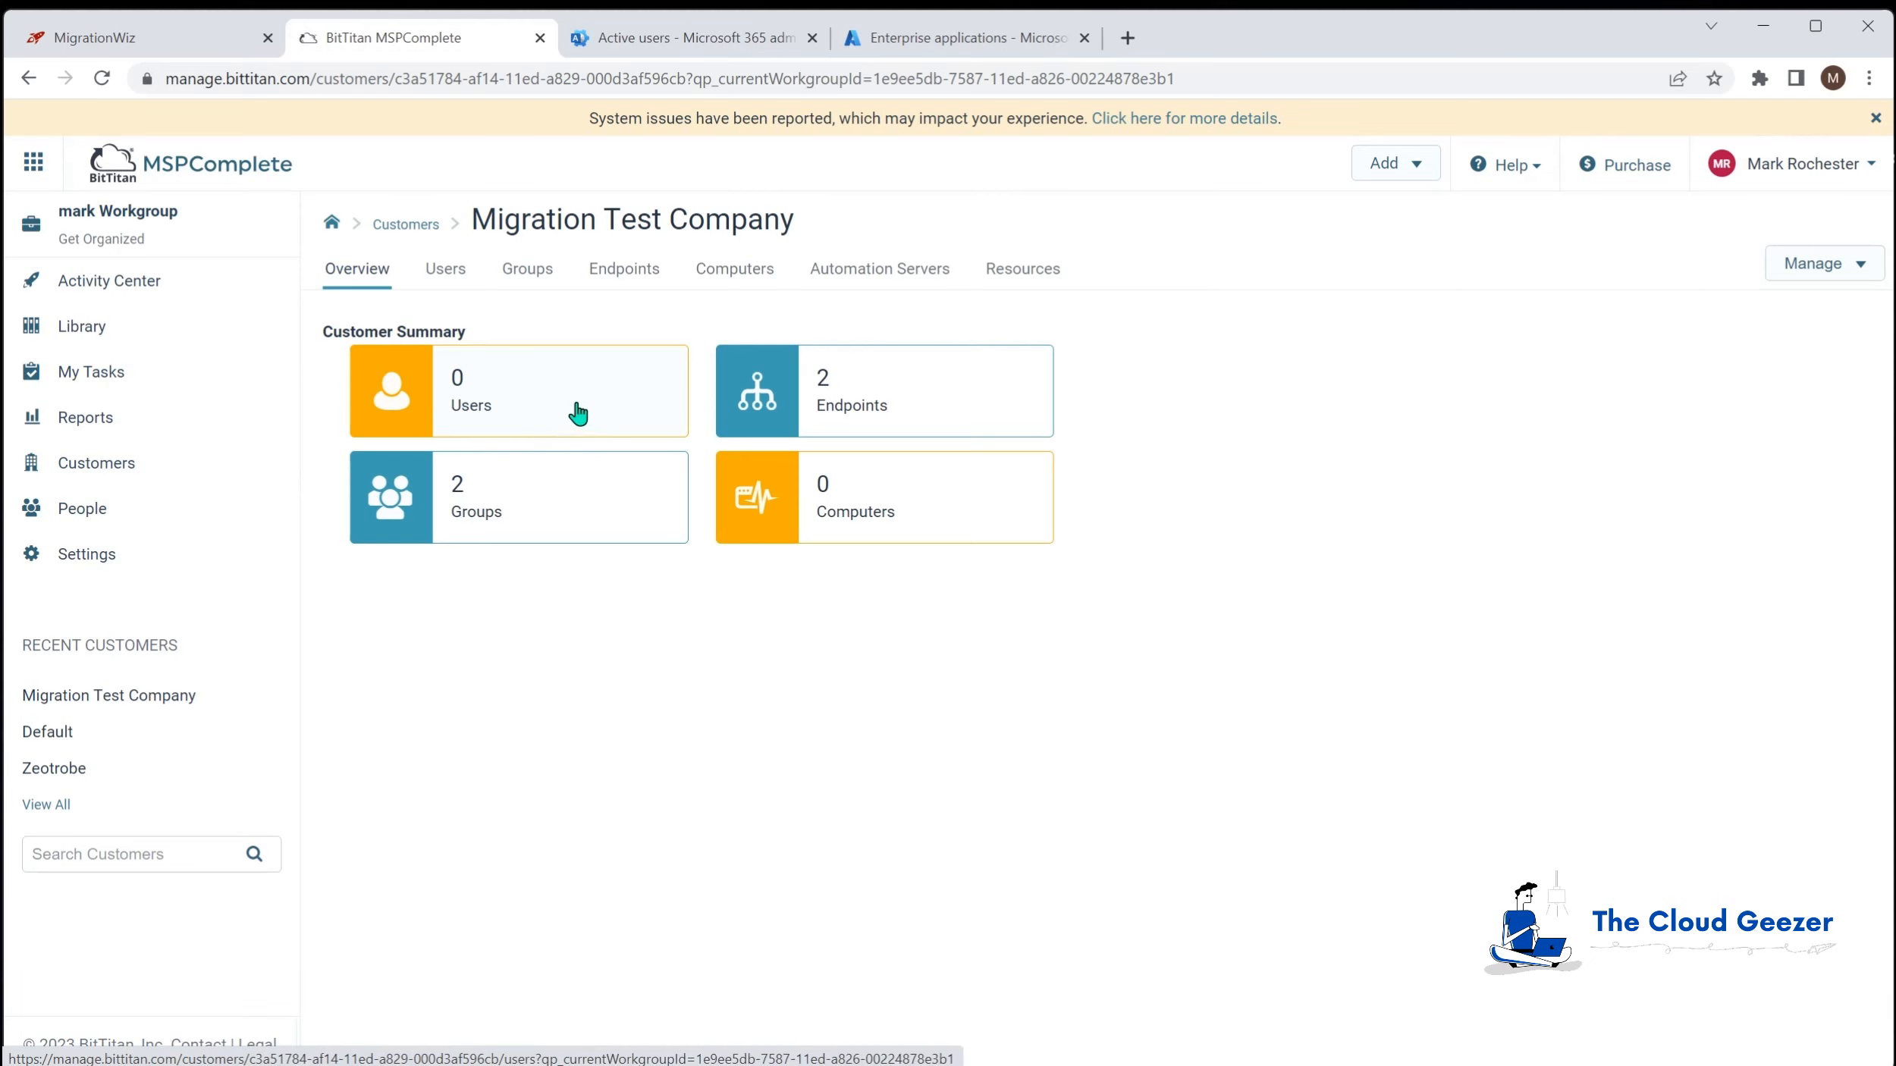
click(832, 376)
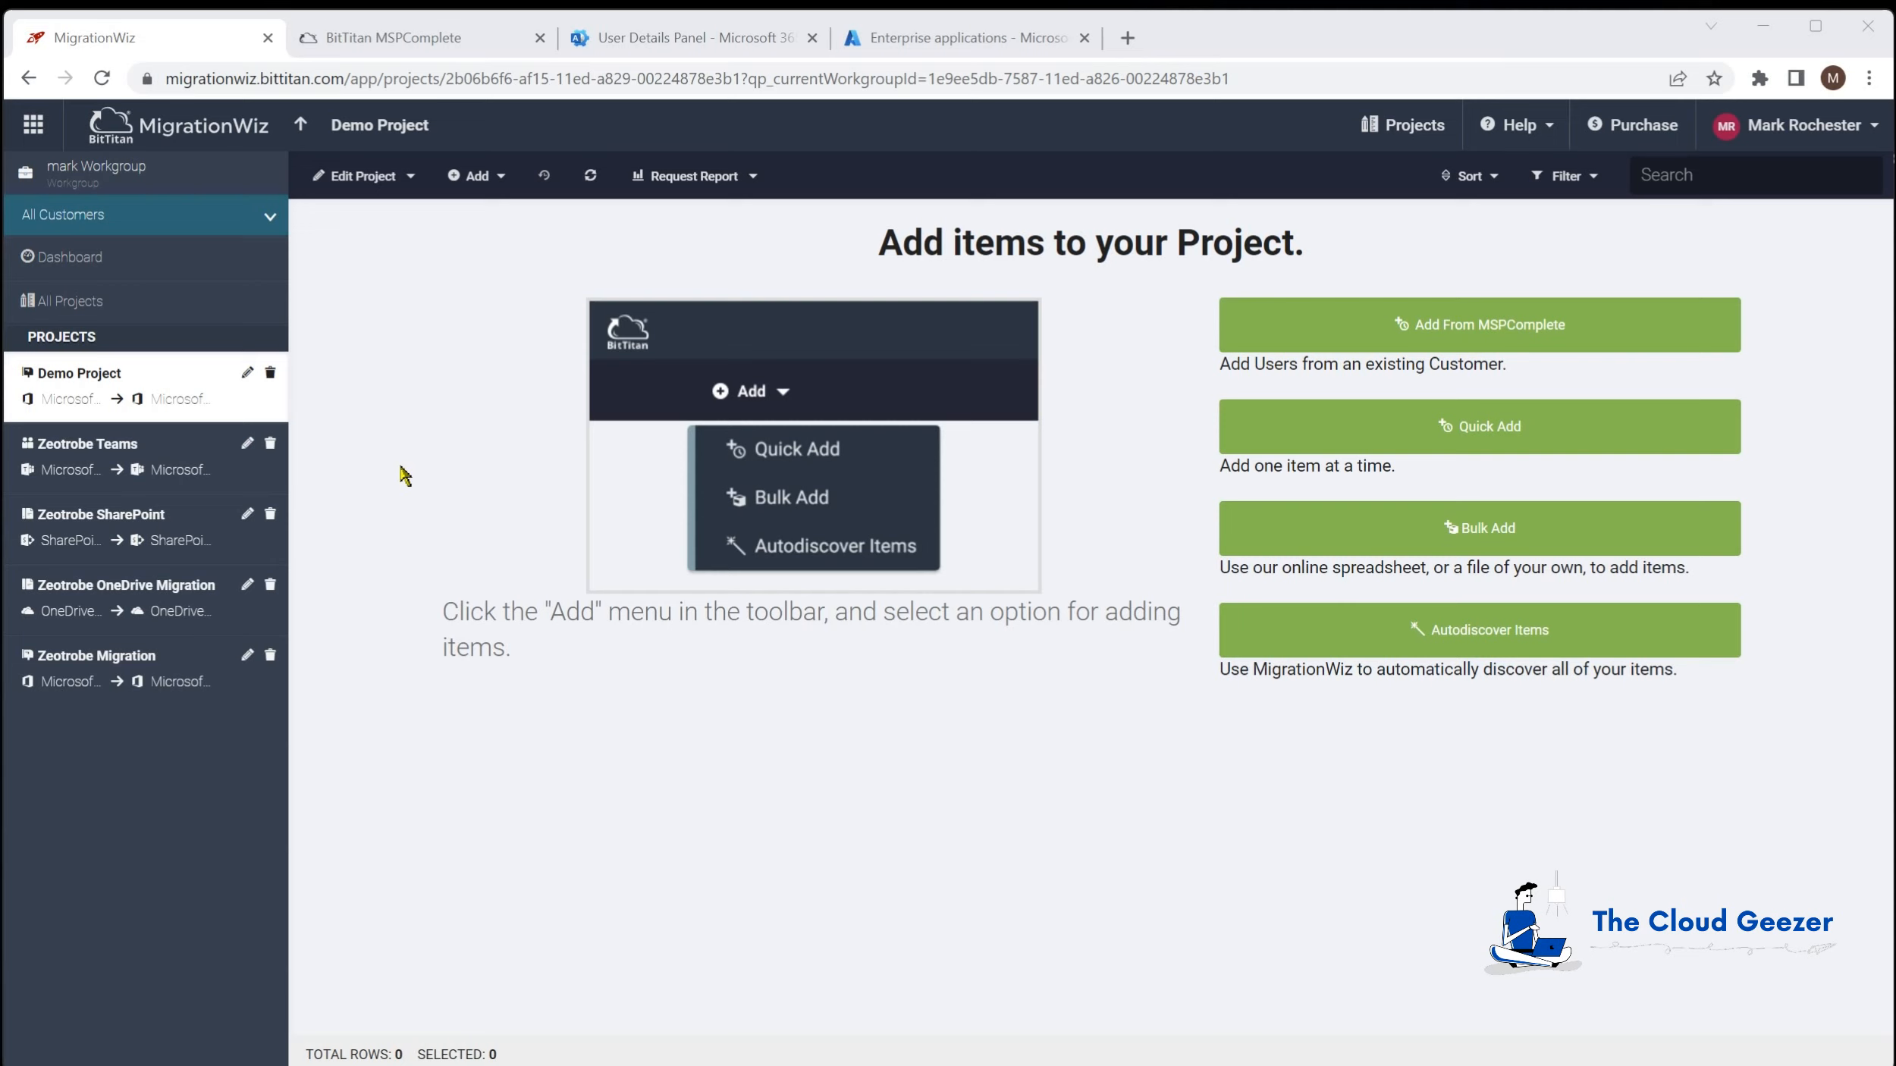
Step: Open the Zeotrobe Migration project and check the Microsoft 365 Active users list
click(304, 130)
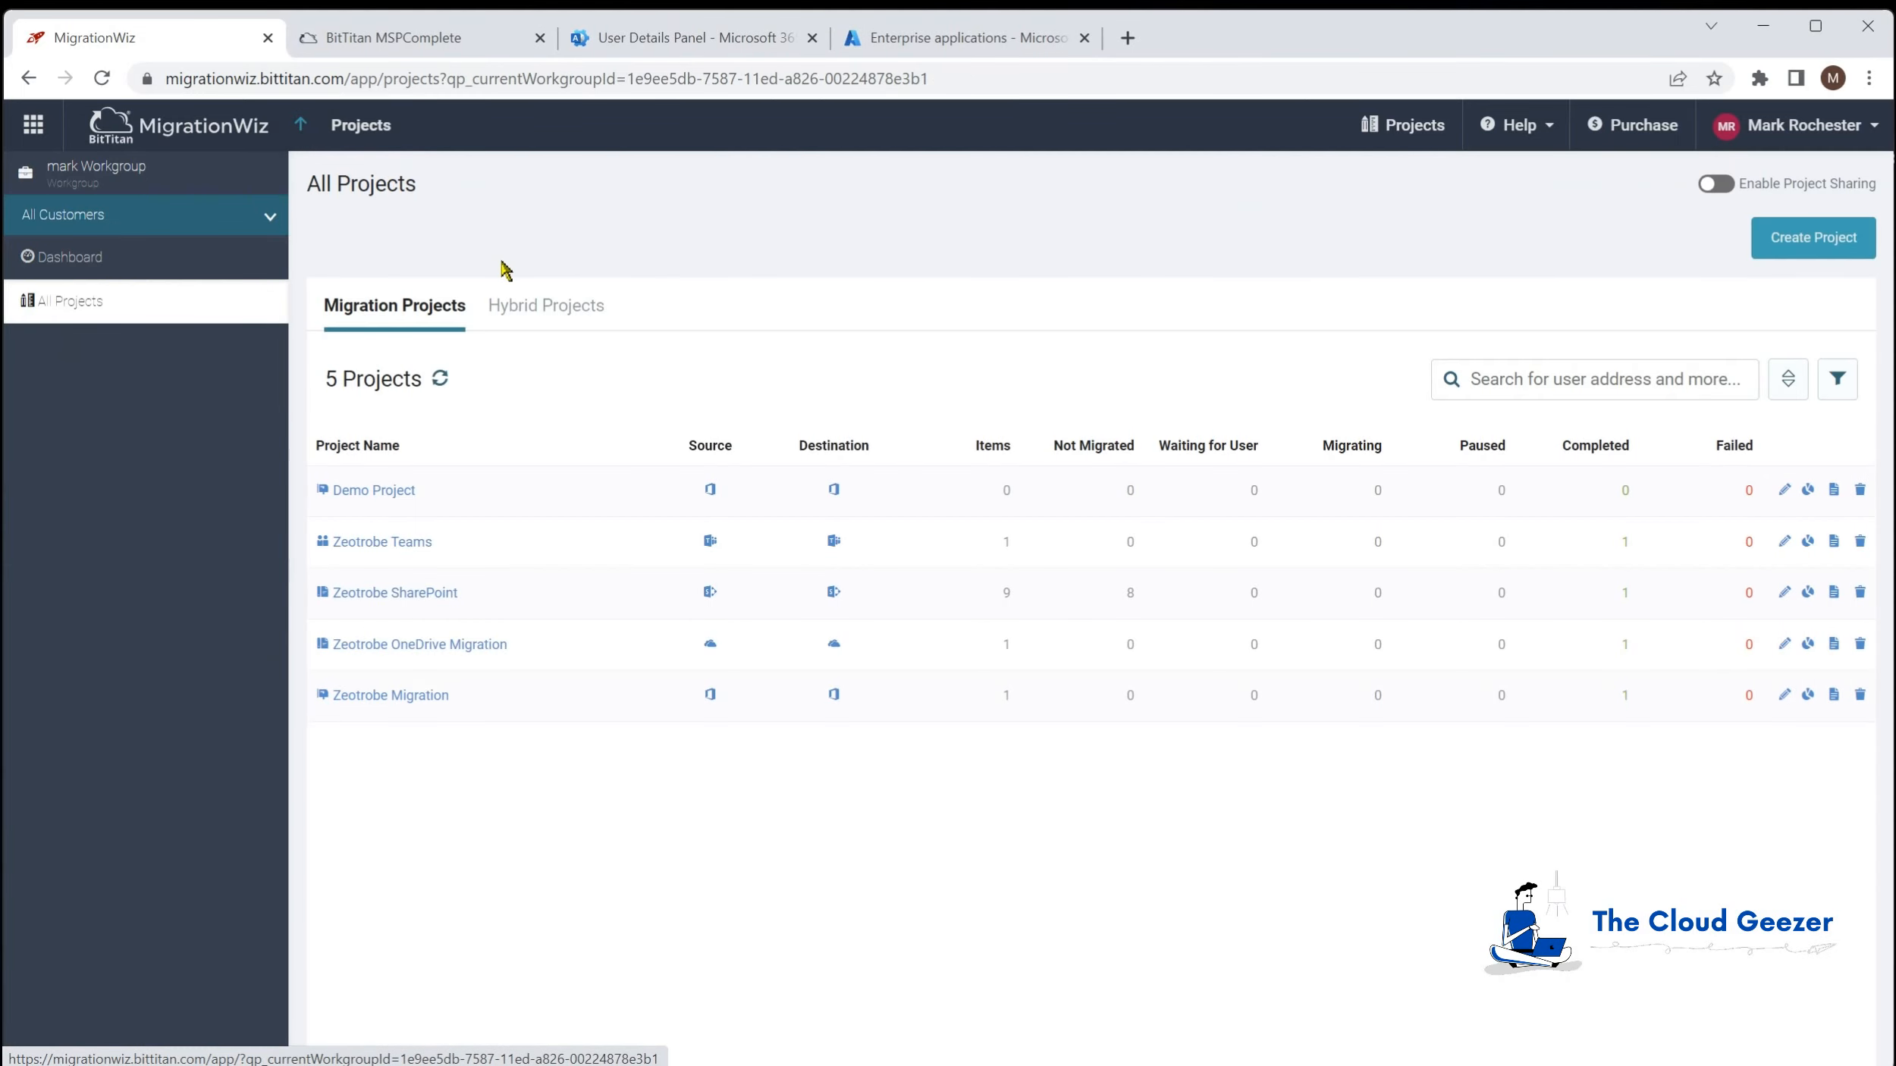
click(385, 695)
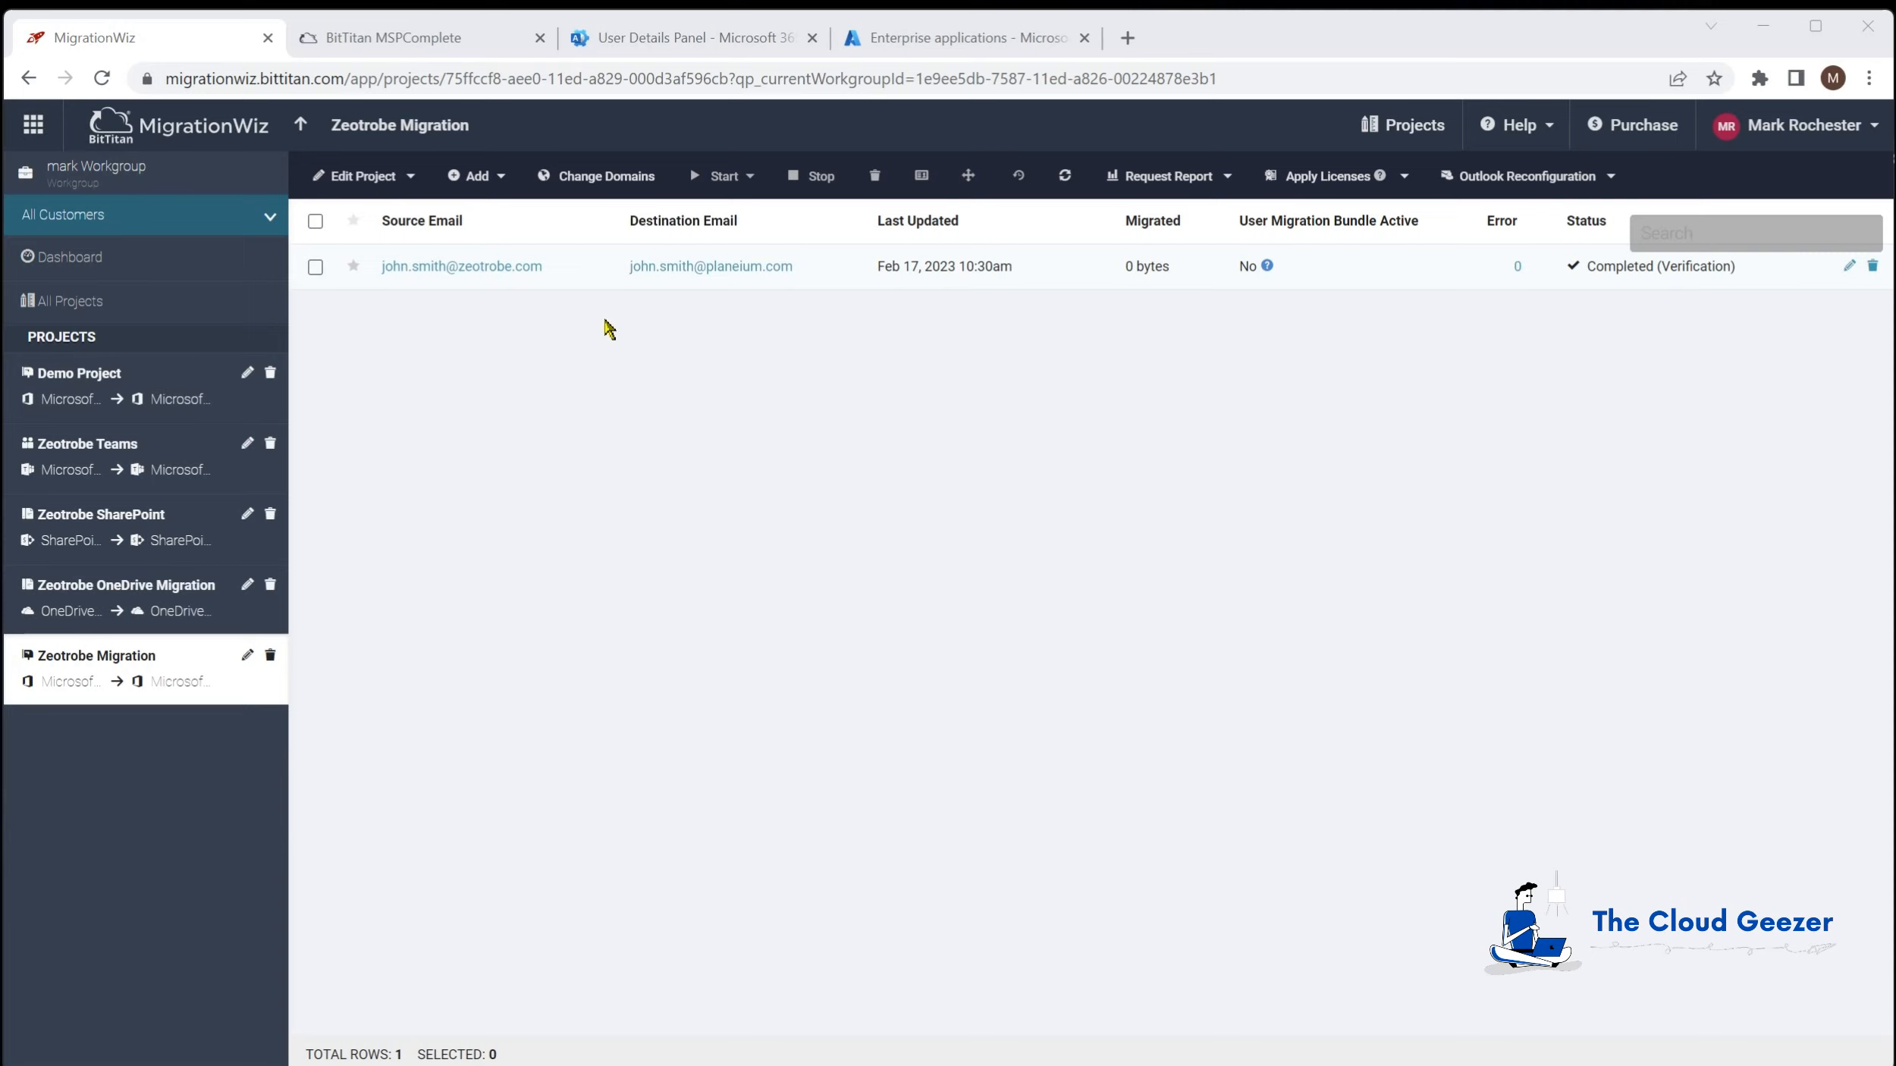
click(674, 39)
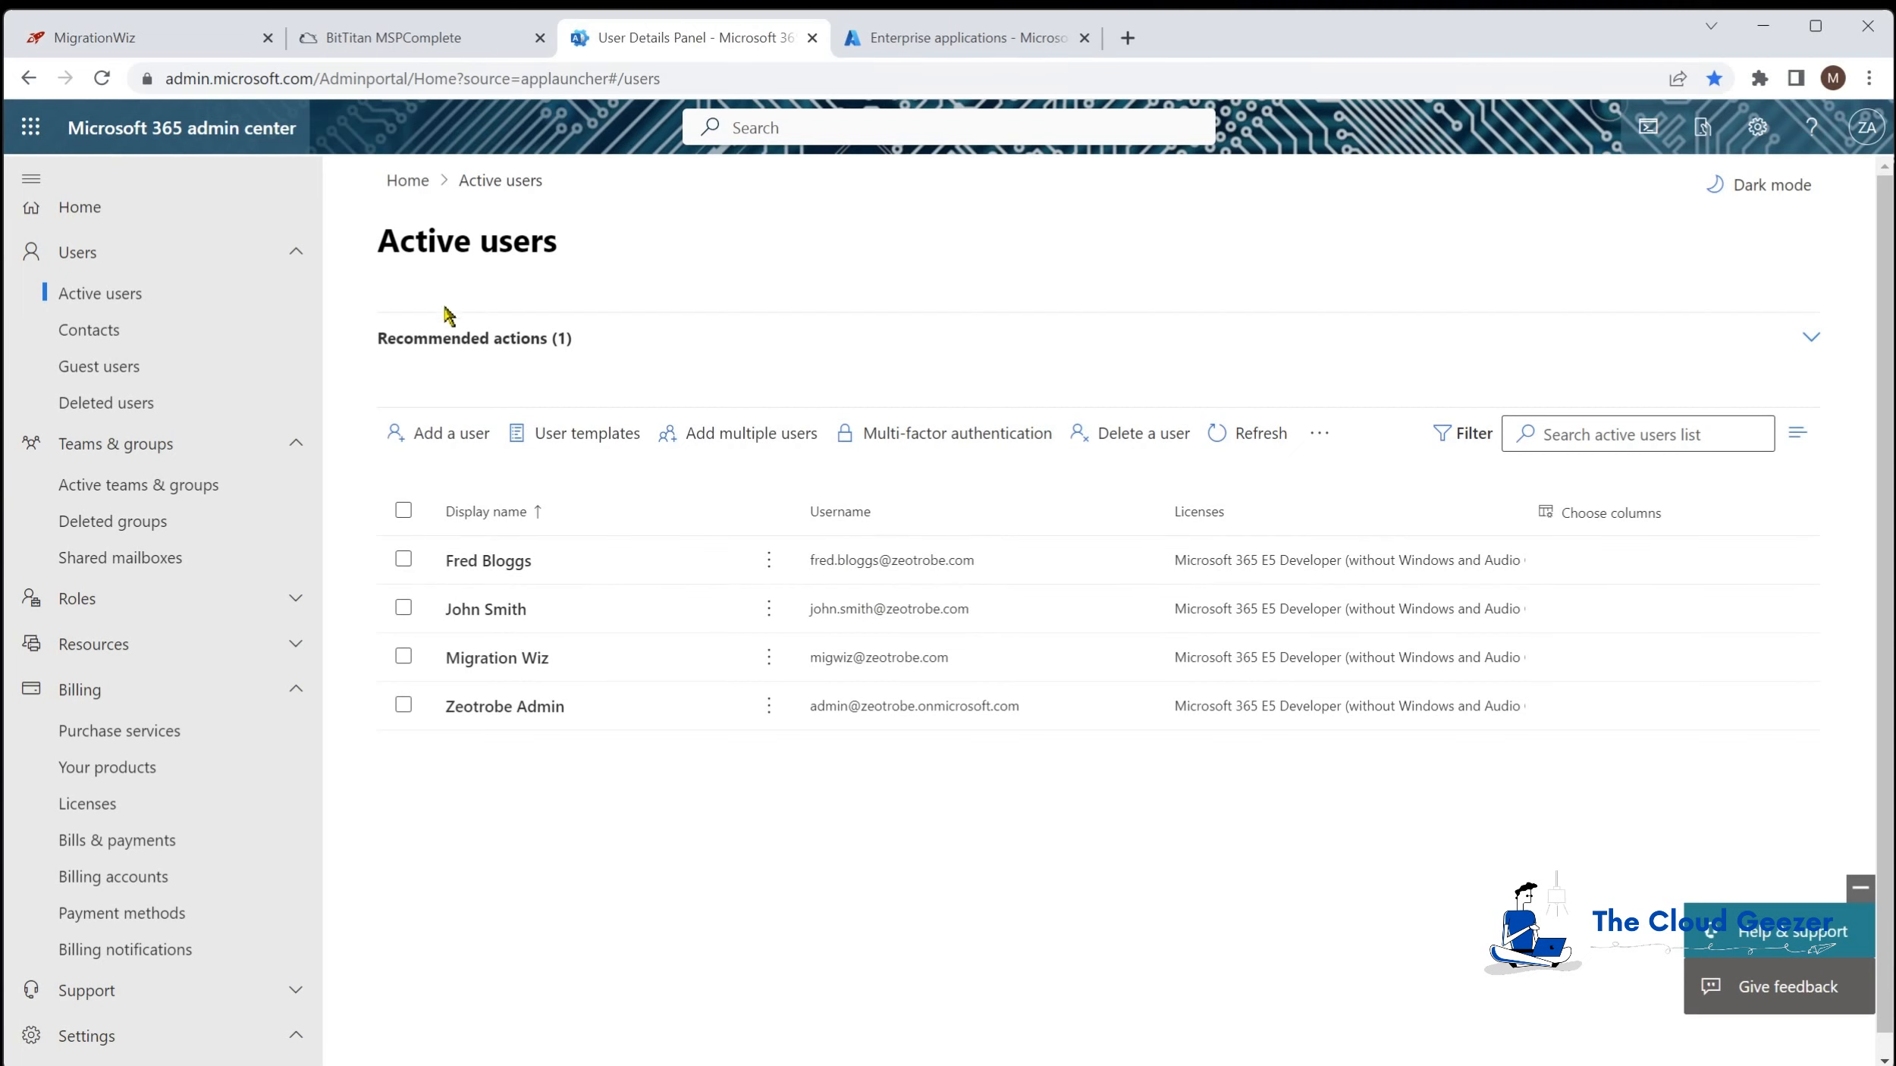
click(99, 47)
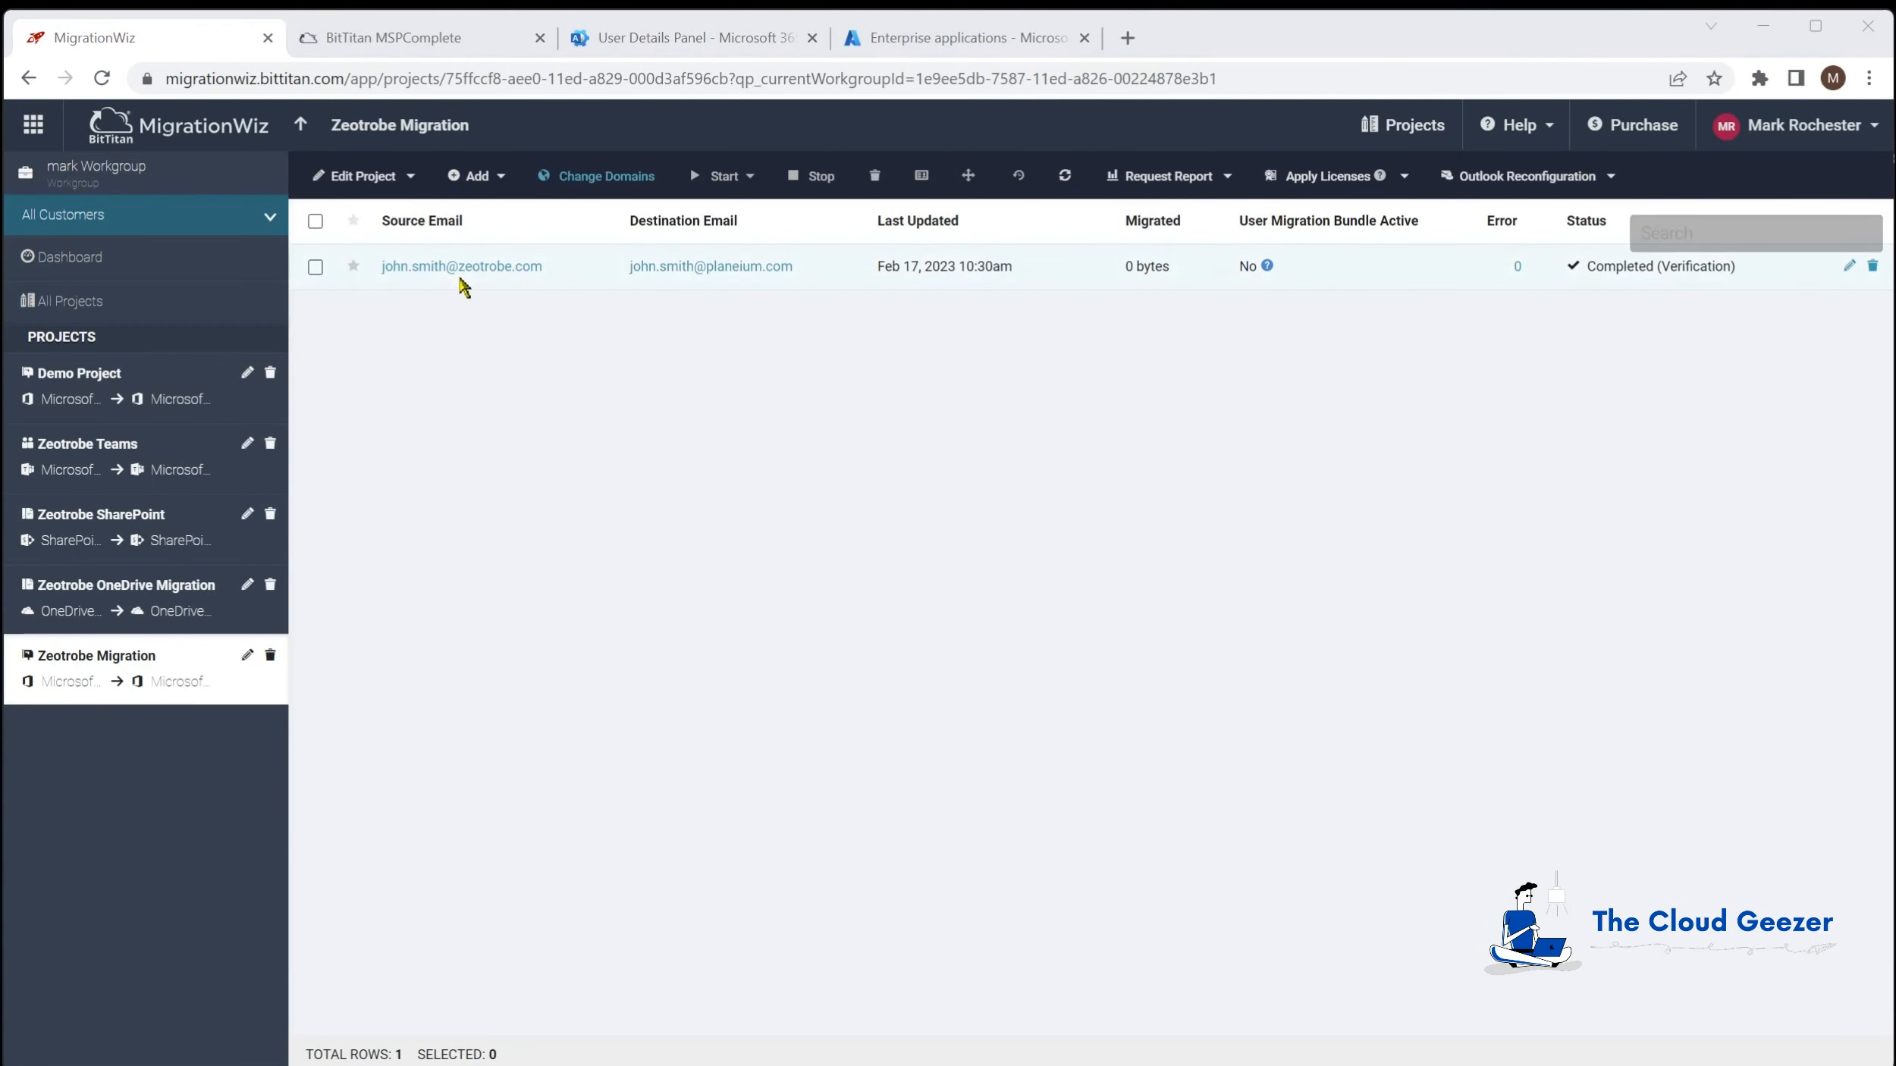
click(497, 175)
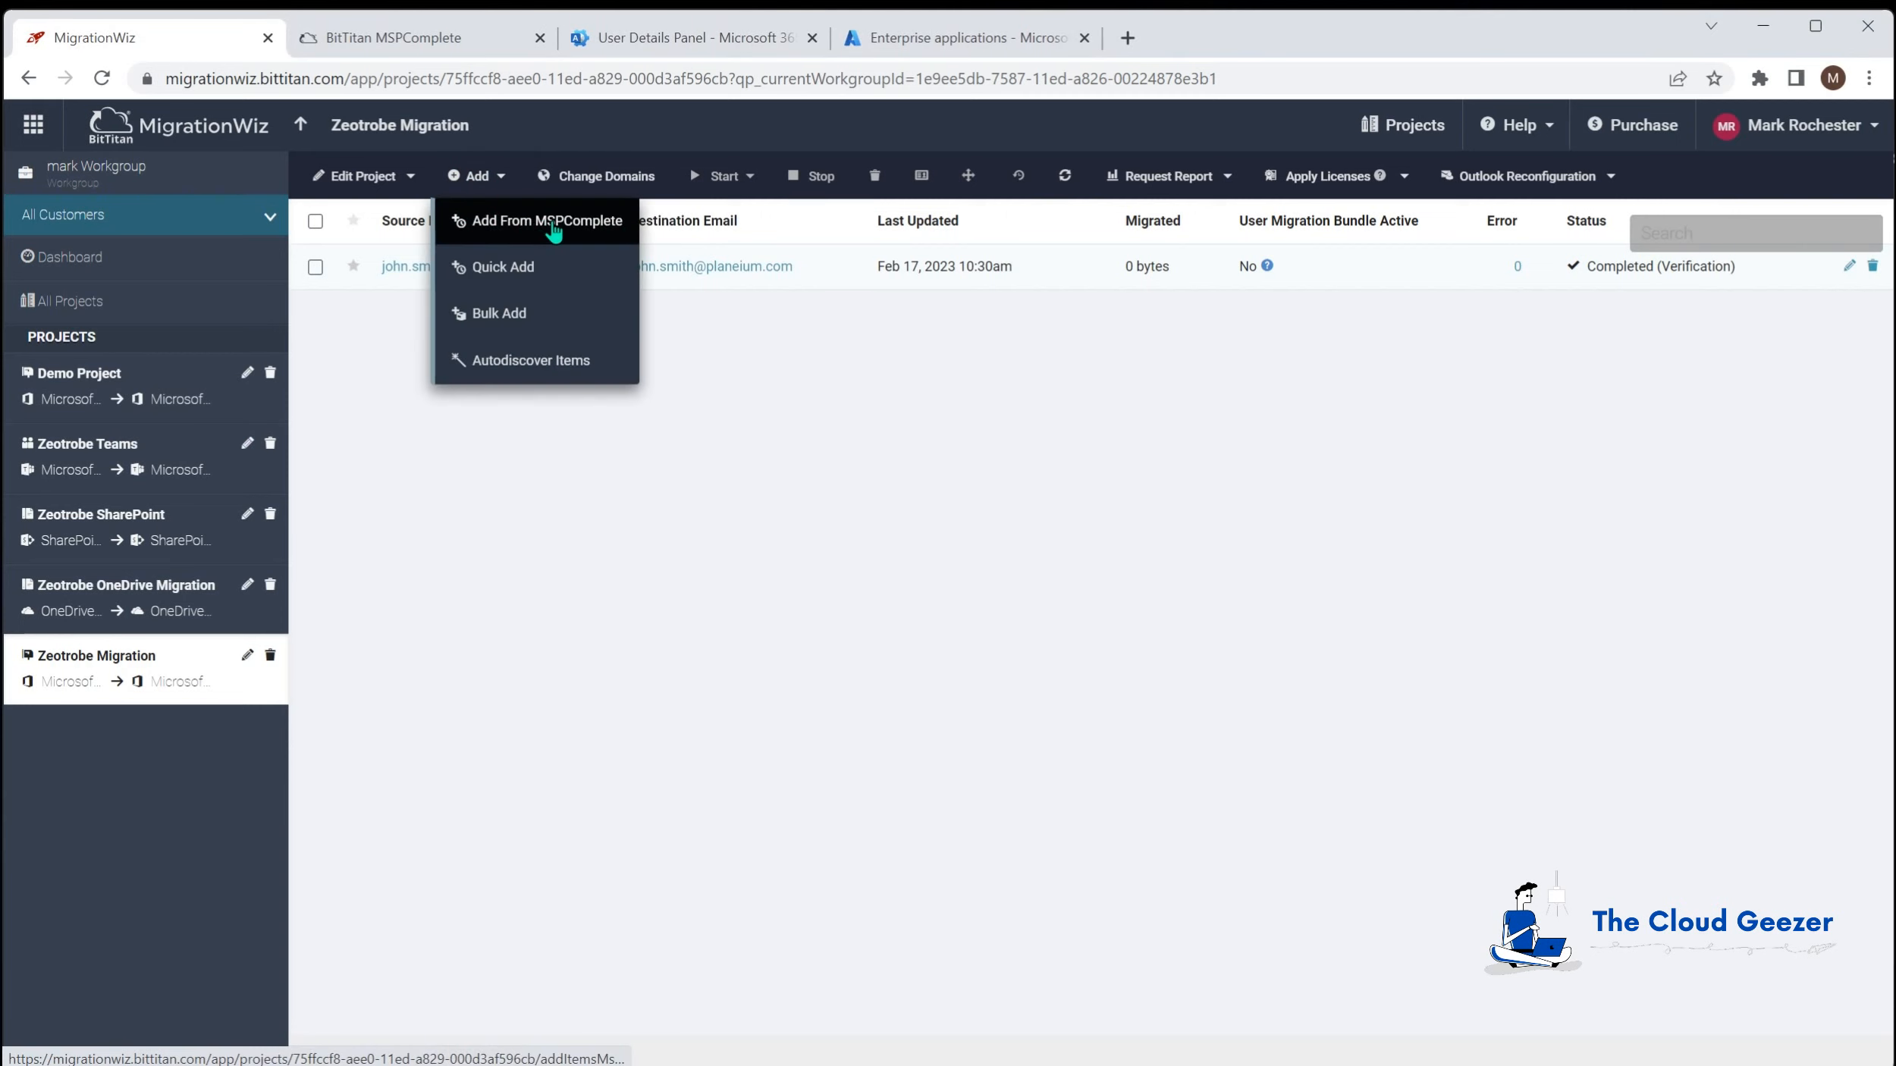
click(554, 230)
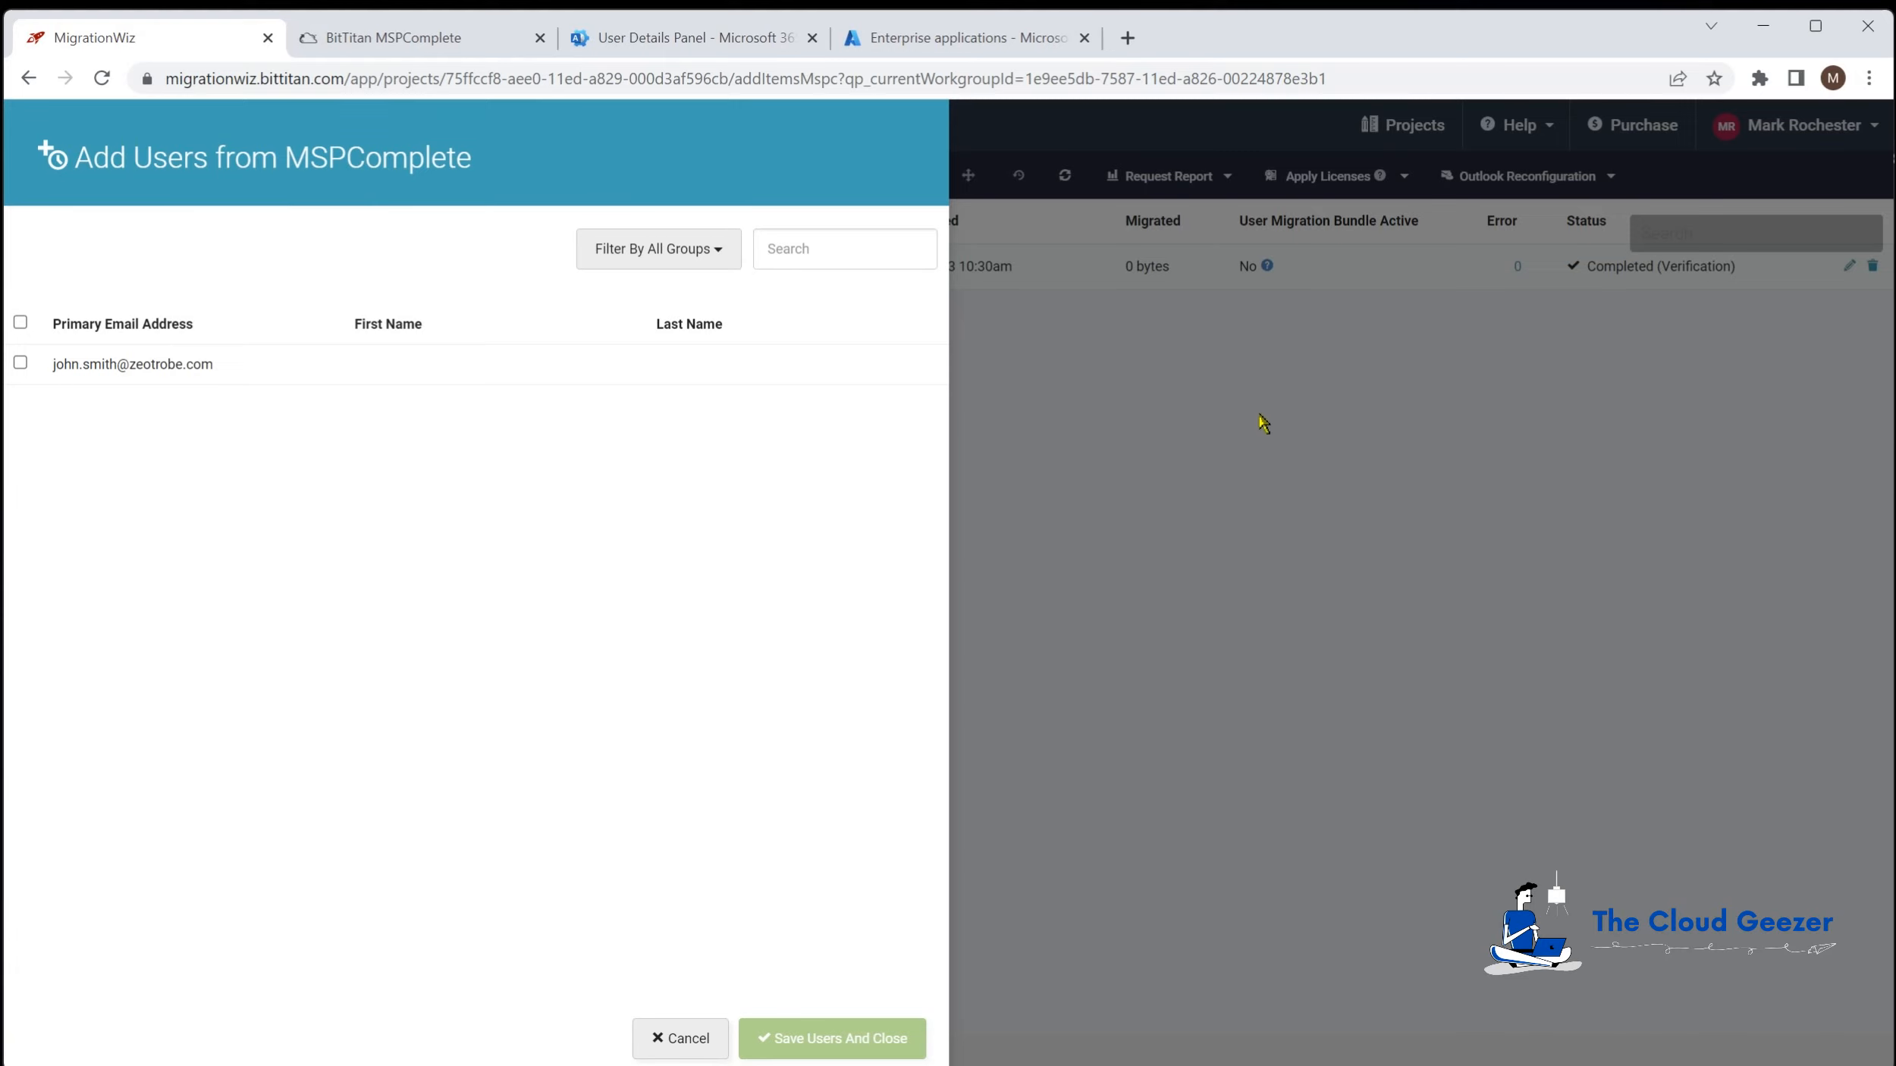
click(680, 1037)
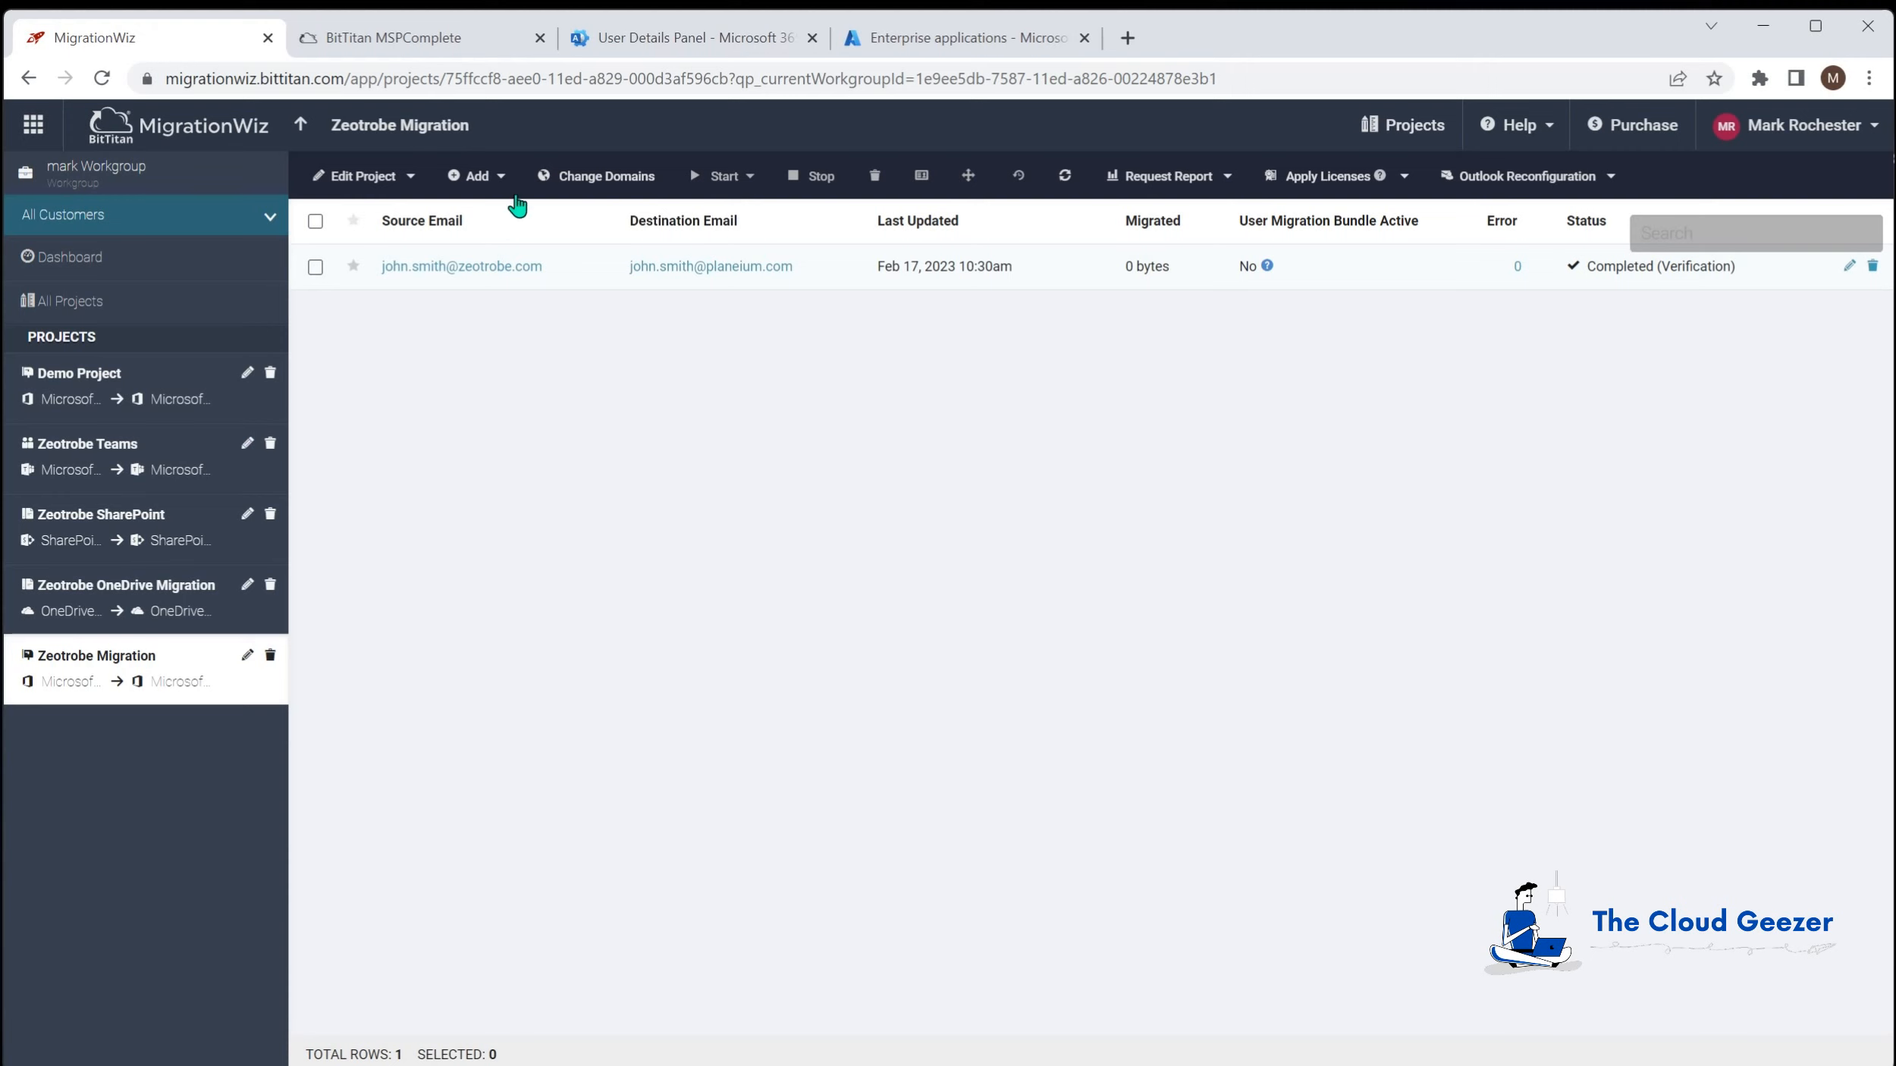
Step: Open the Quick Add form, cancel it without saving, and reopen the Add menu
click(497, 177)
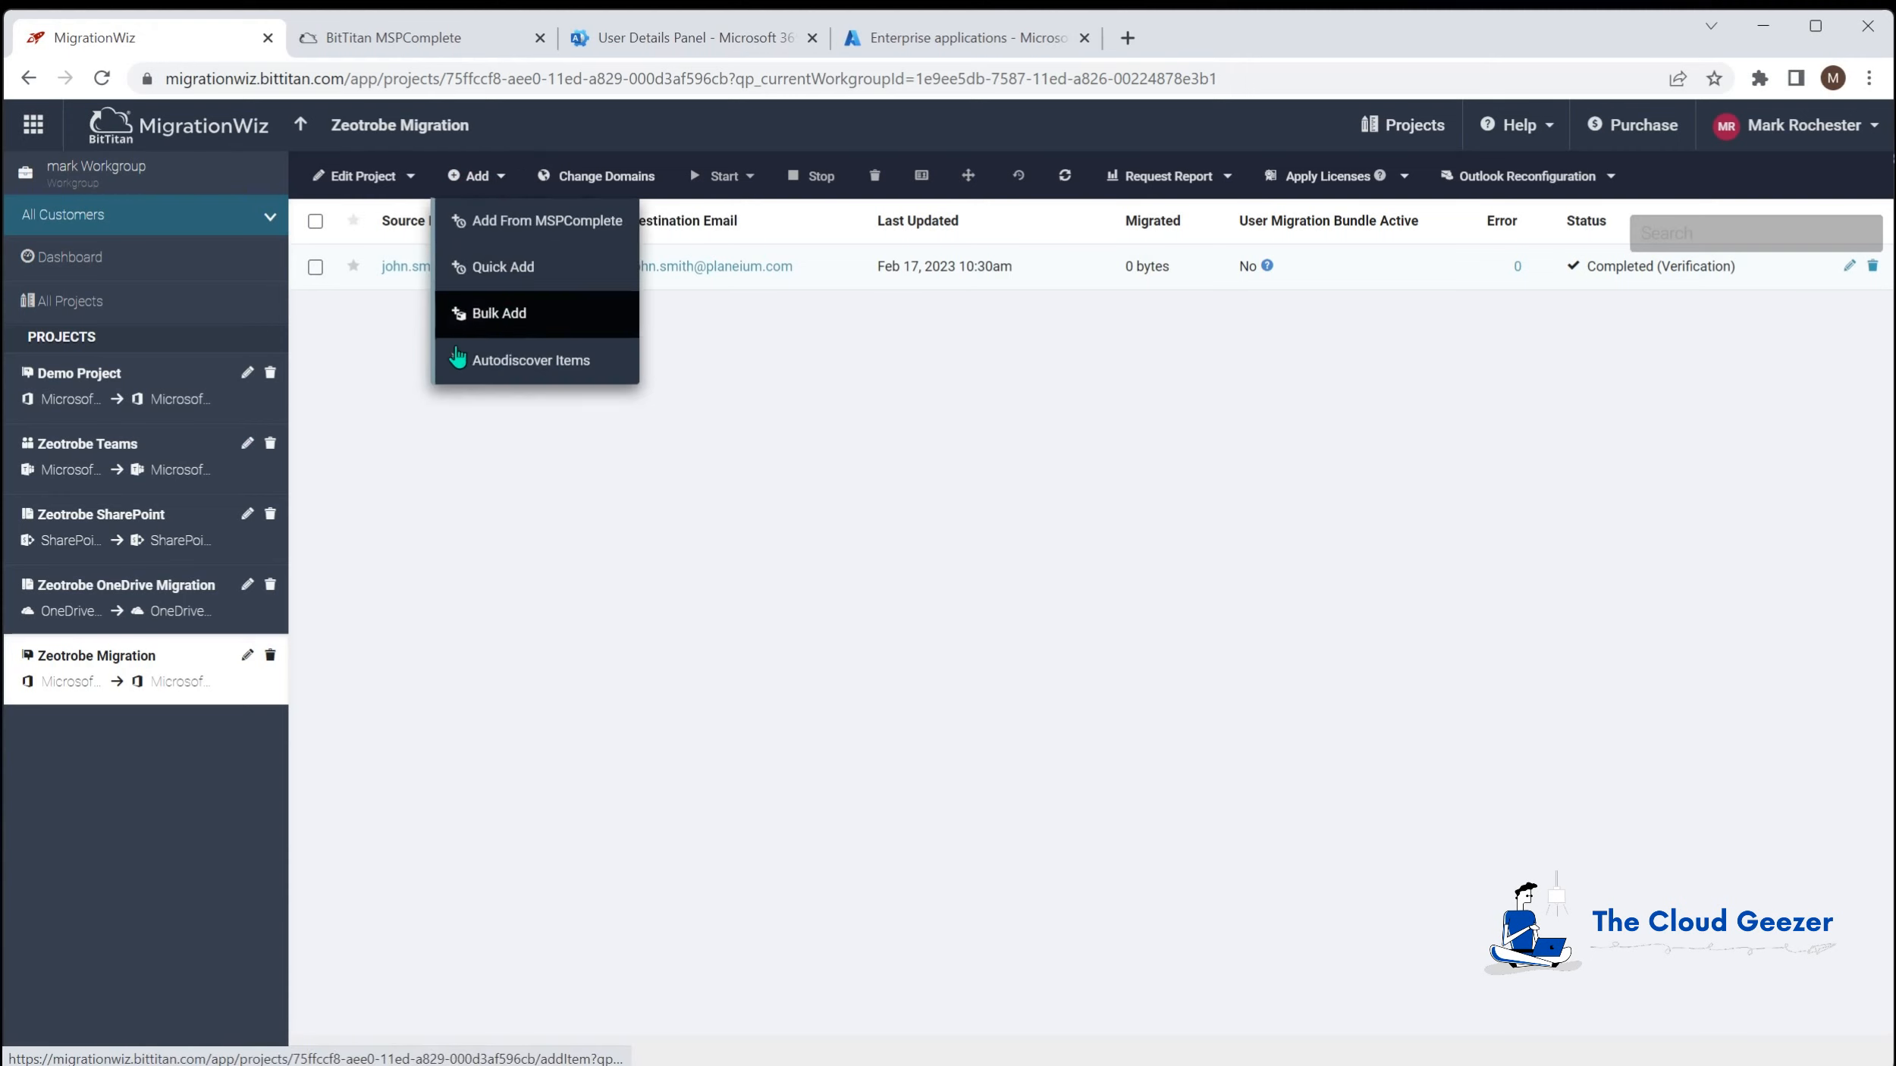
click(527, 267)
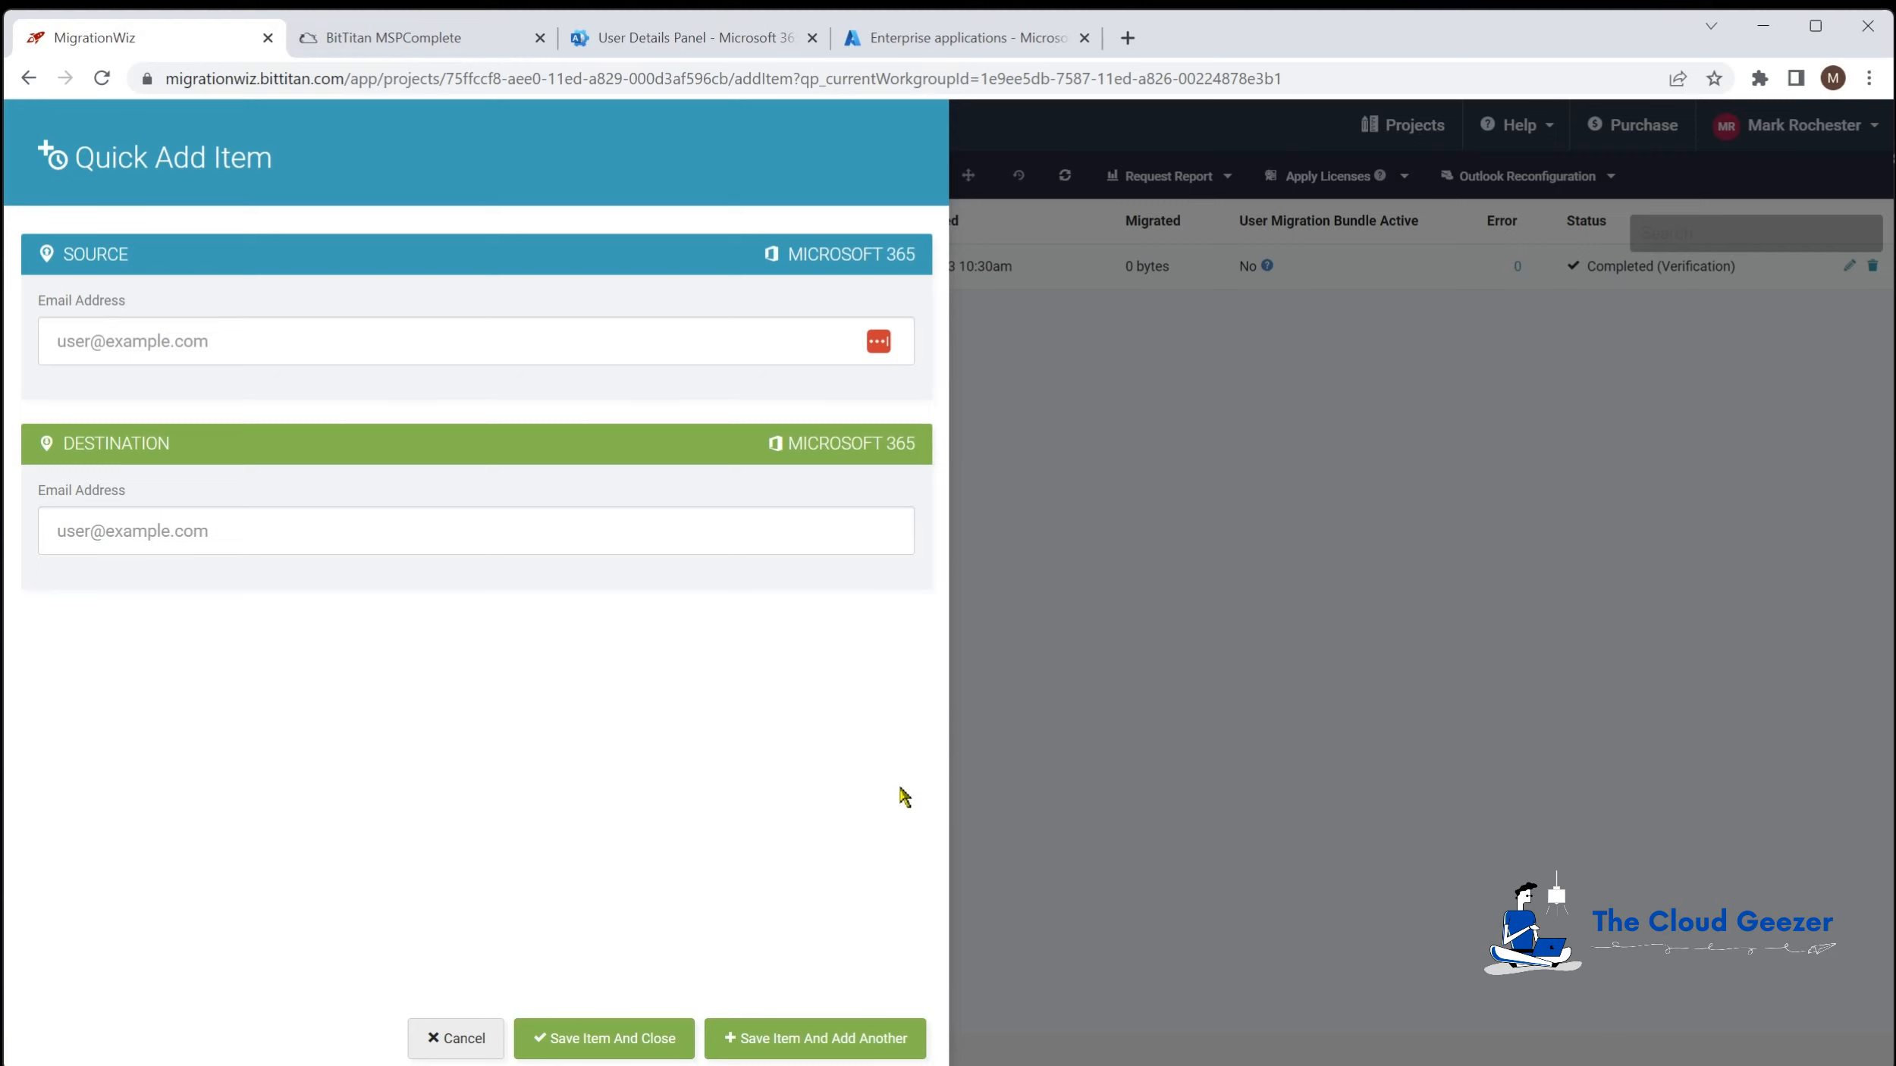
click(470, 1046)
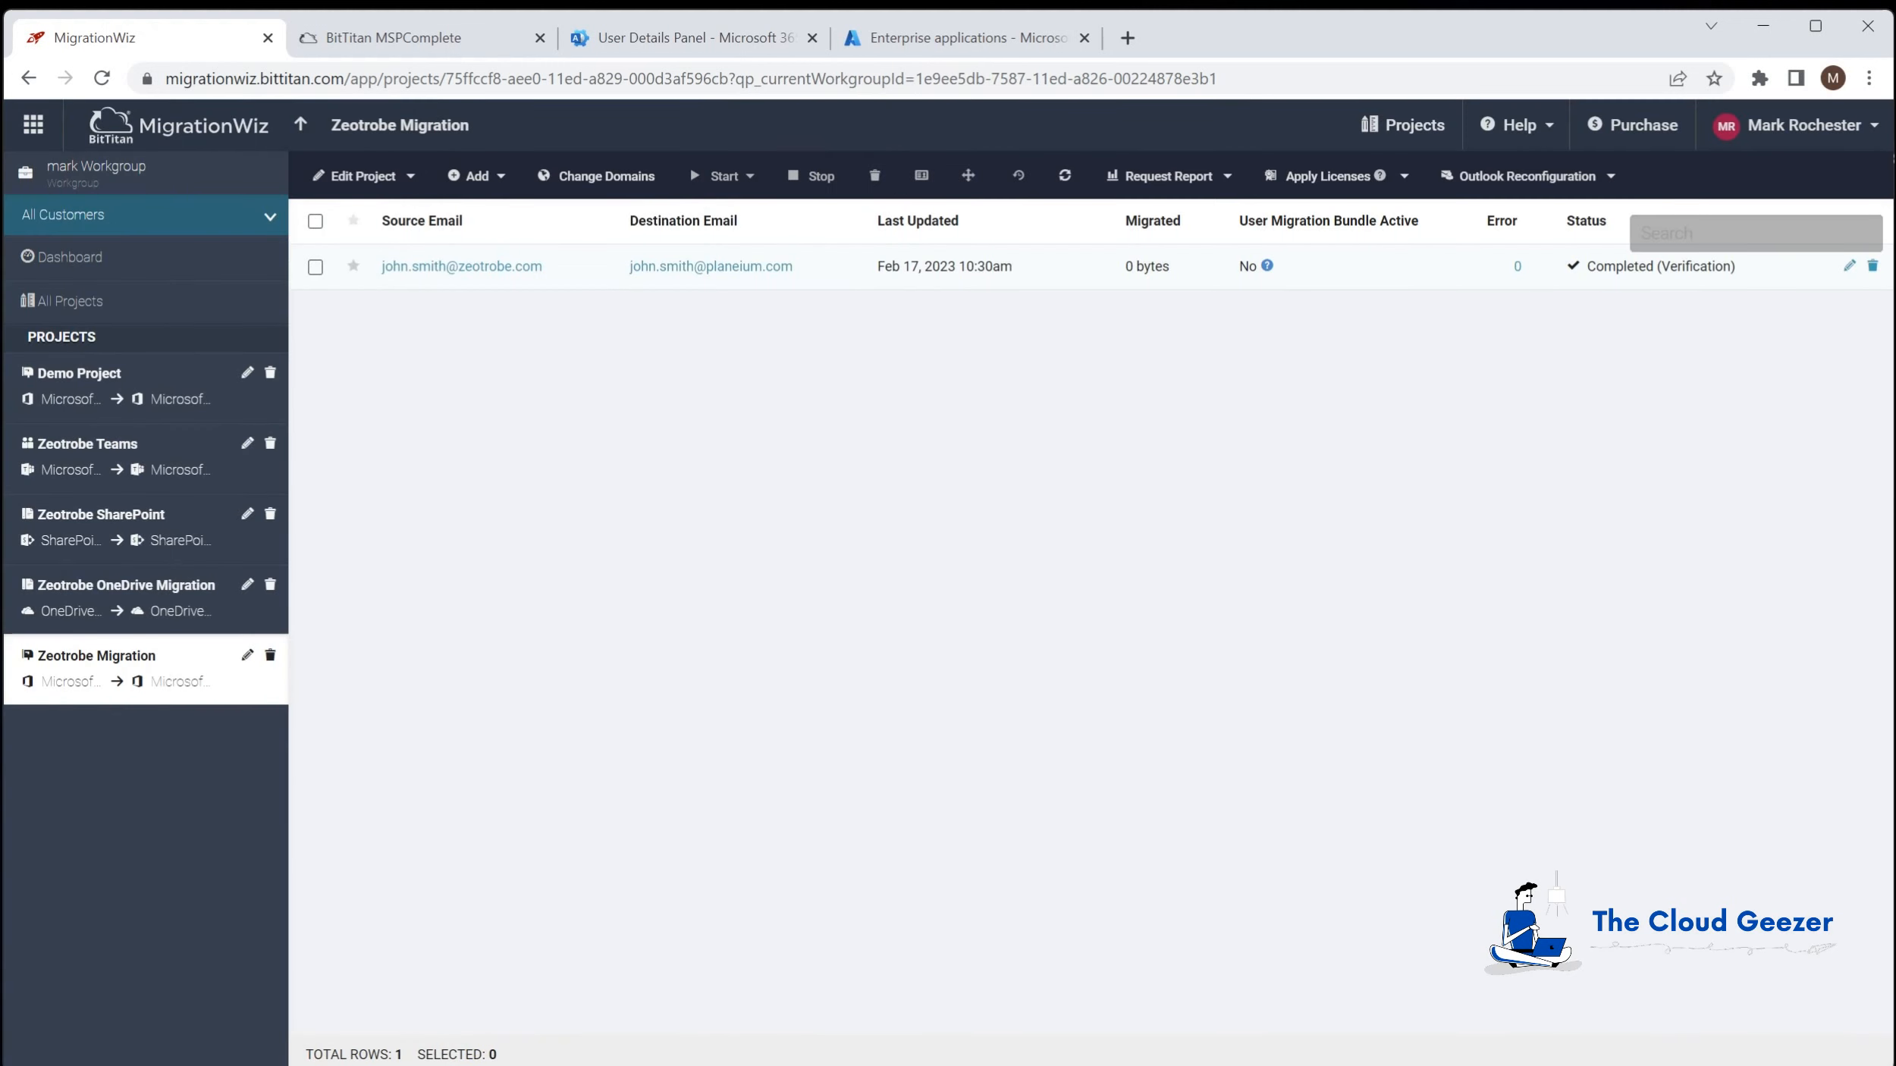
click(503, 182)
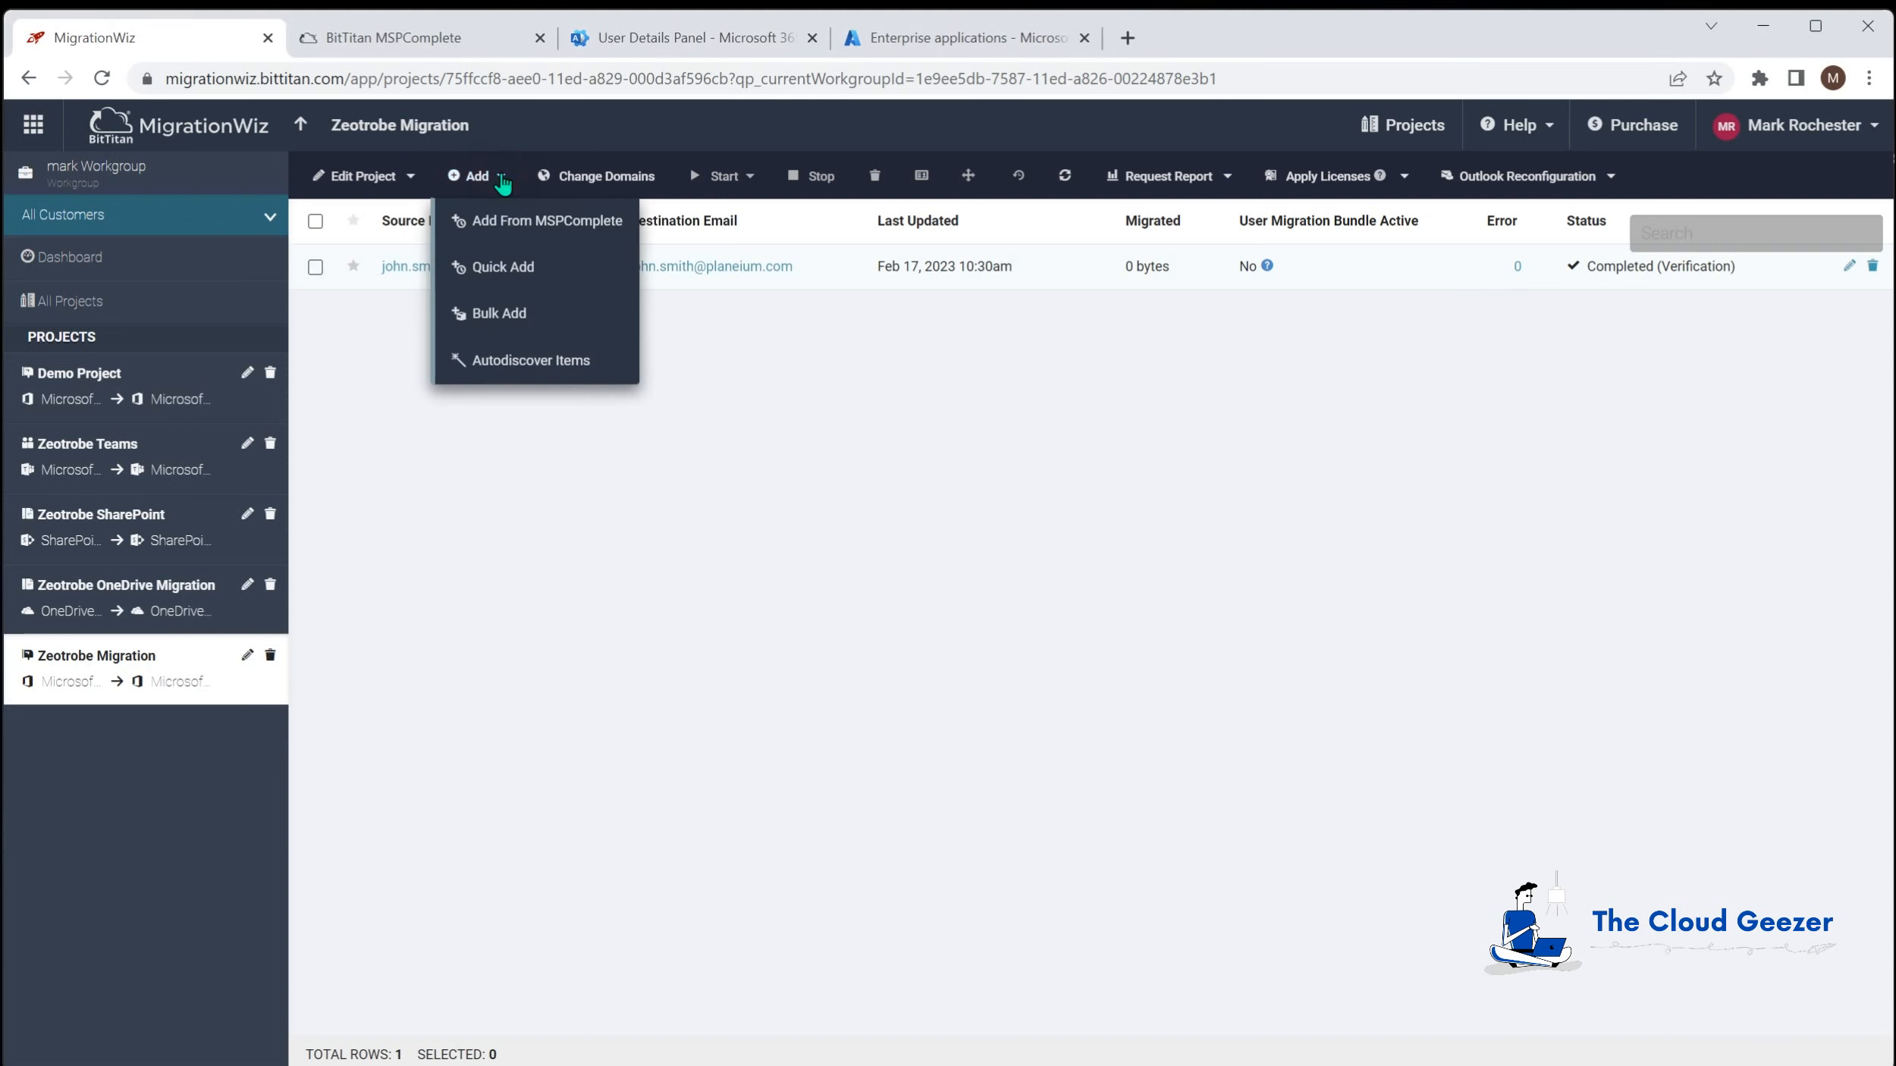
Step: Download the Bulk Add sample CSV template and open it in Excel
click(534, 322)
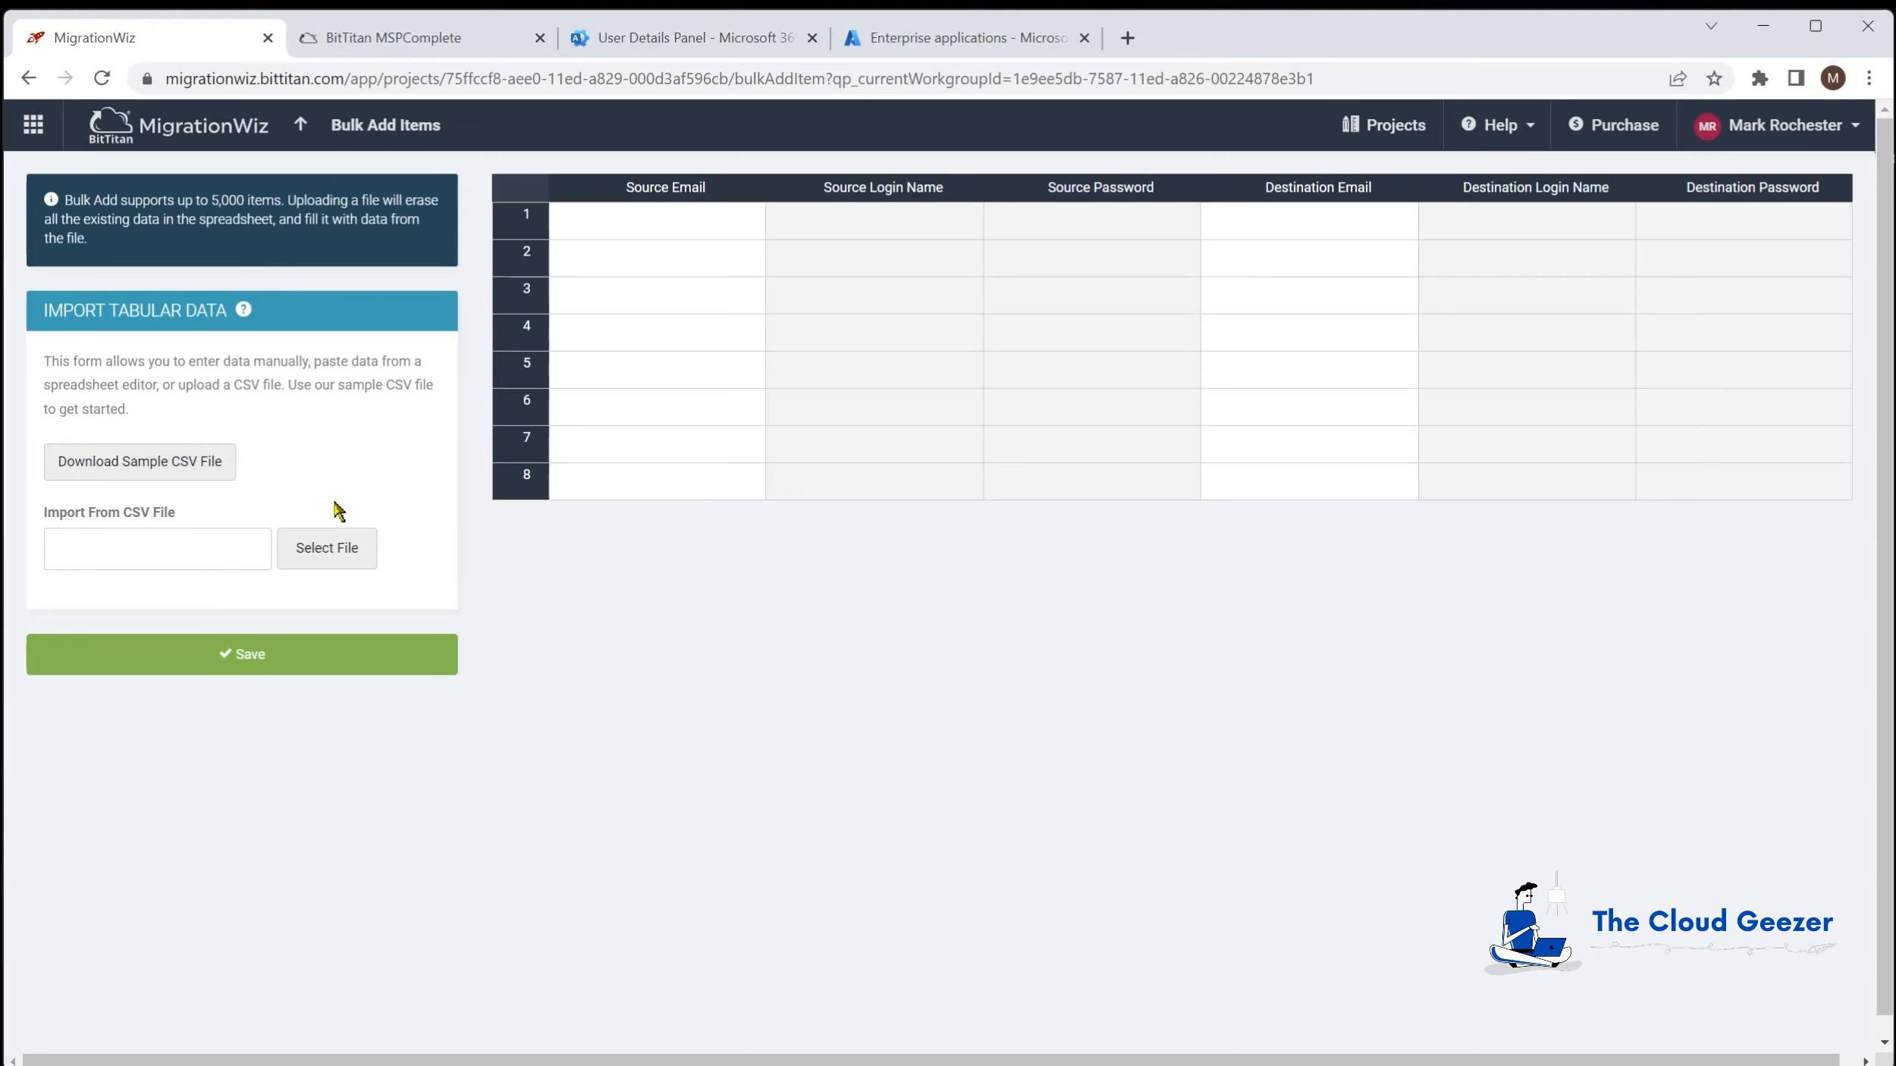
click(156, 465)
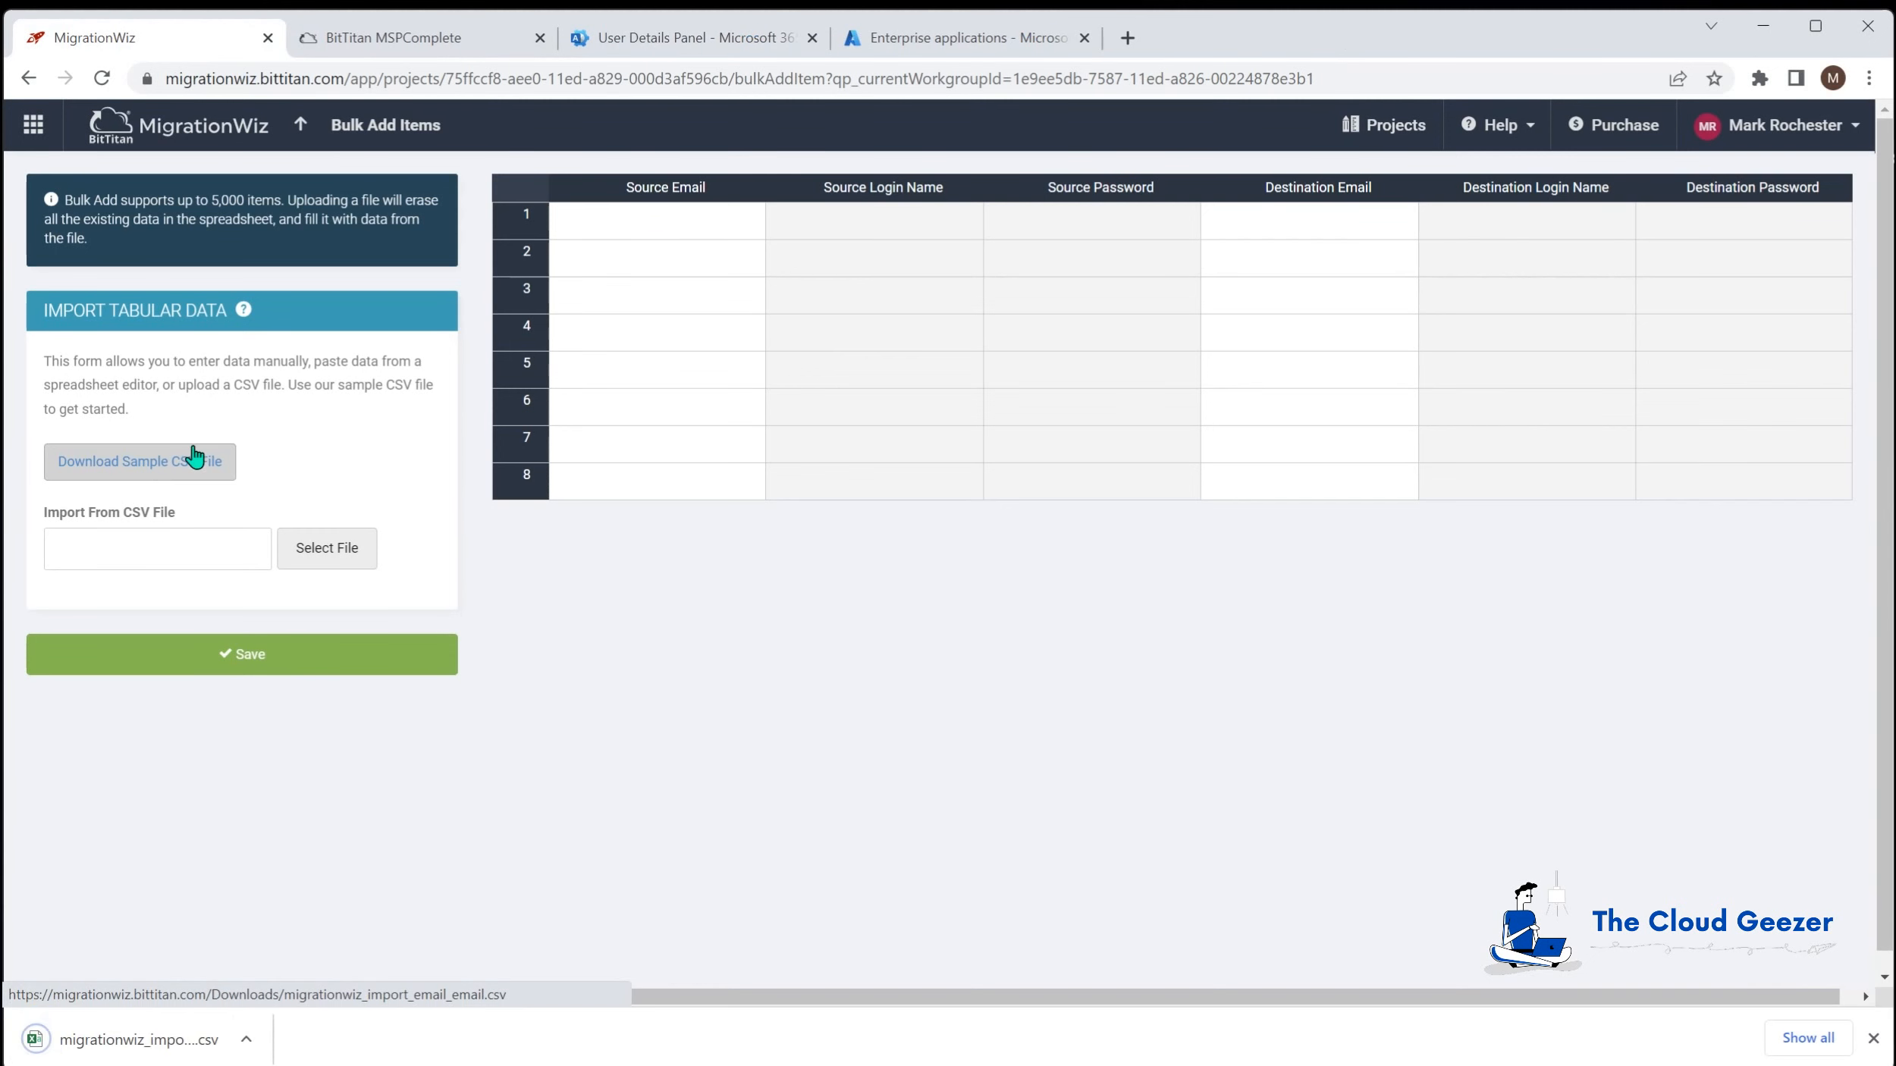
click(140, 1039)
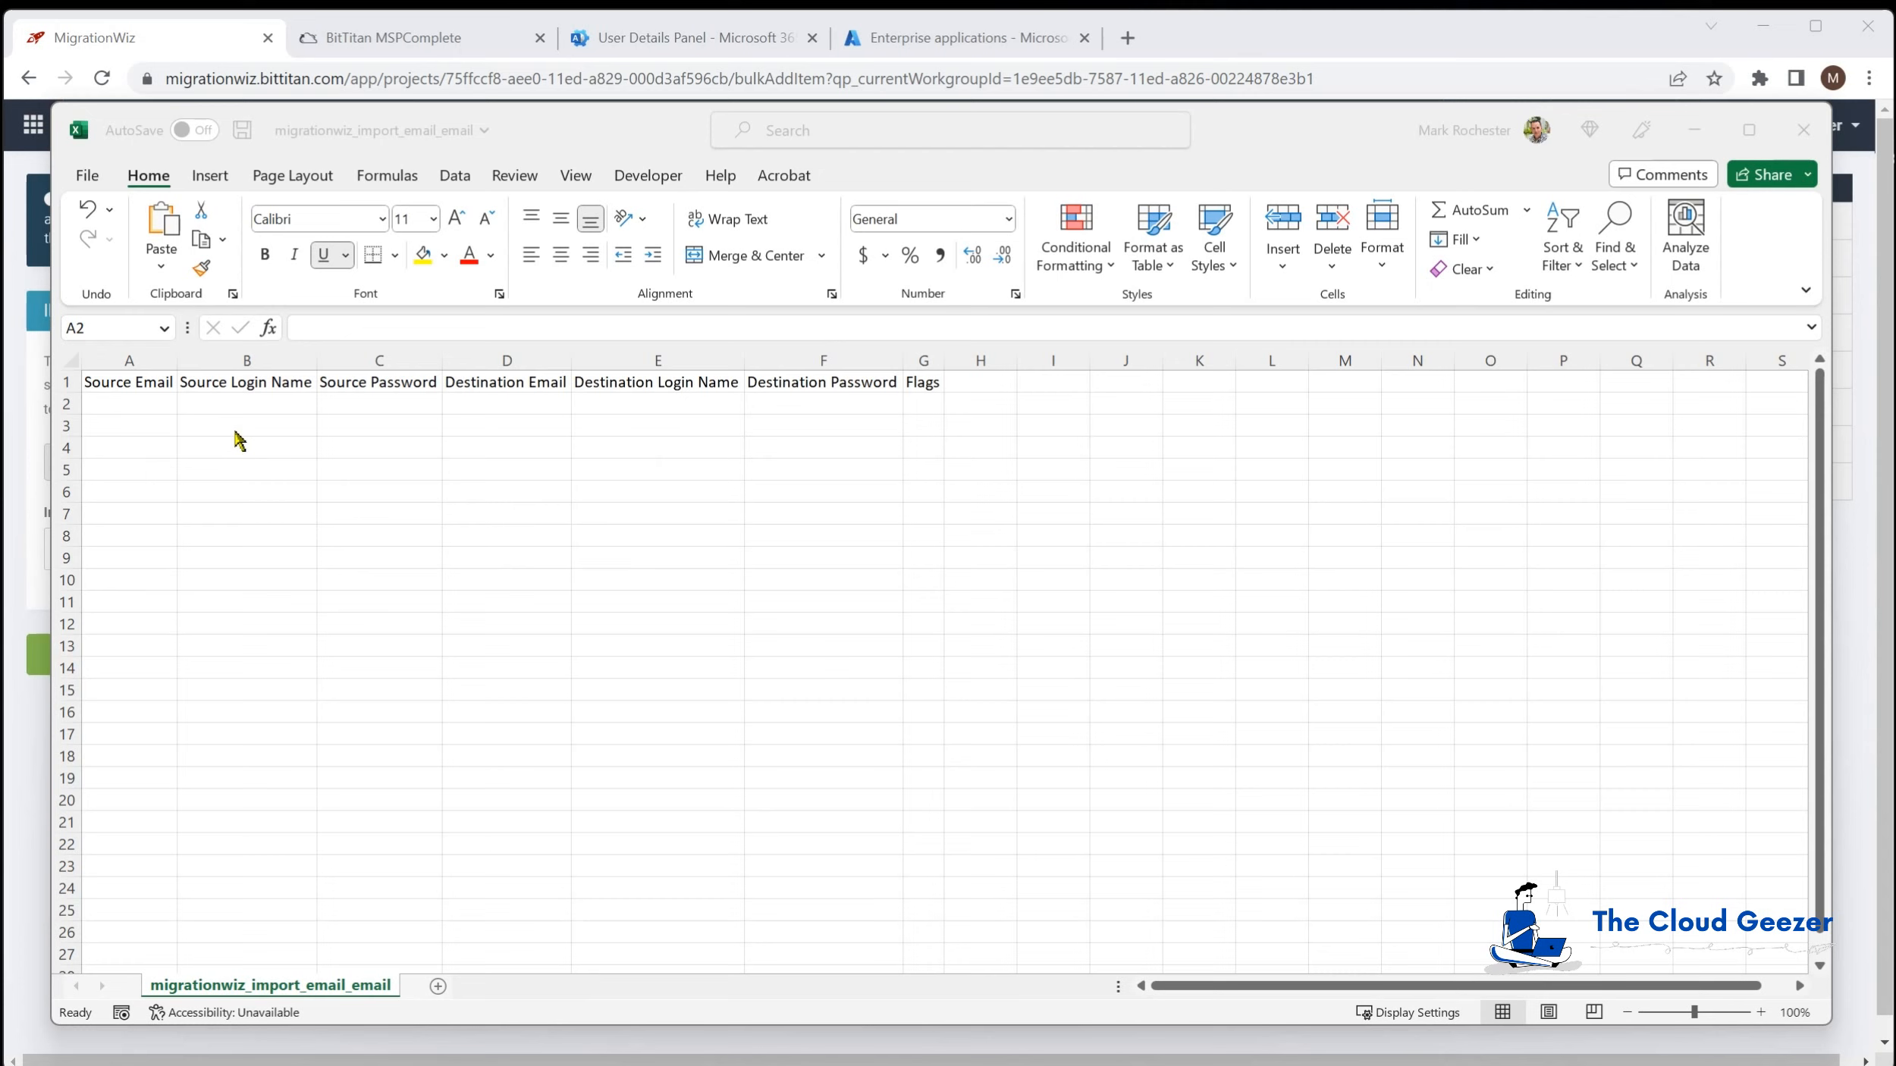
Step: Enter the user's source email address in A2 and destination email address in D2
click(138, 406)
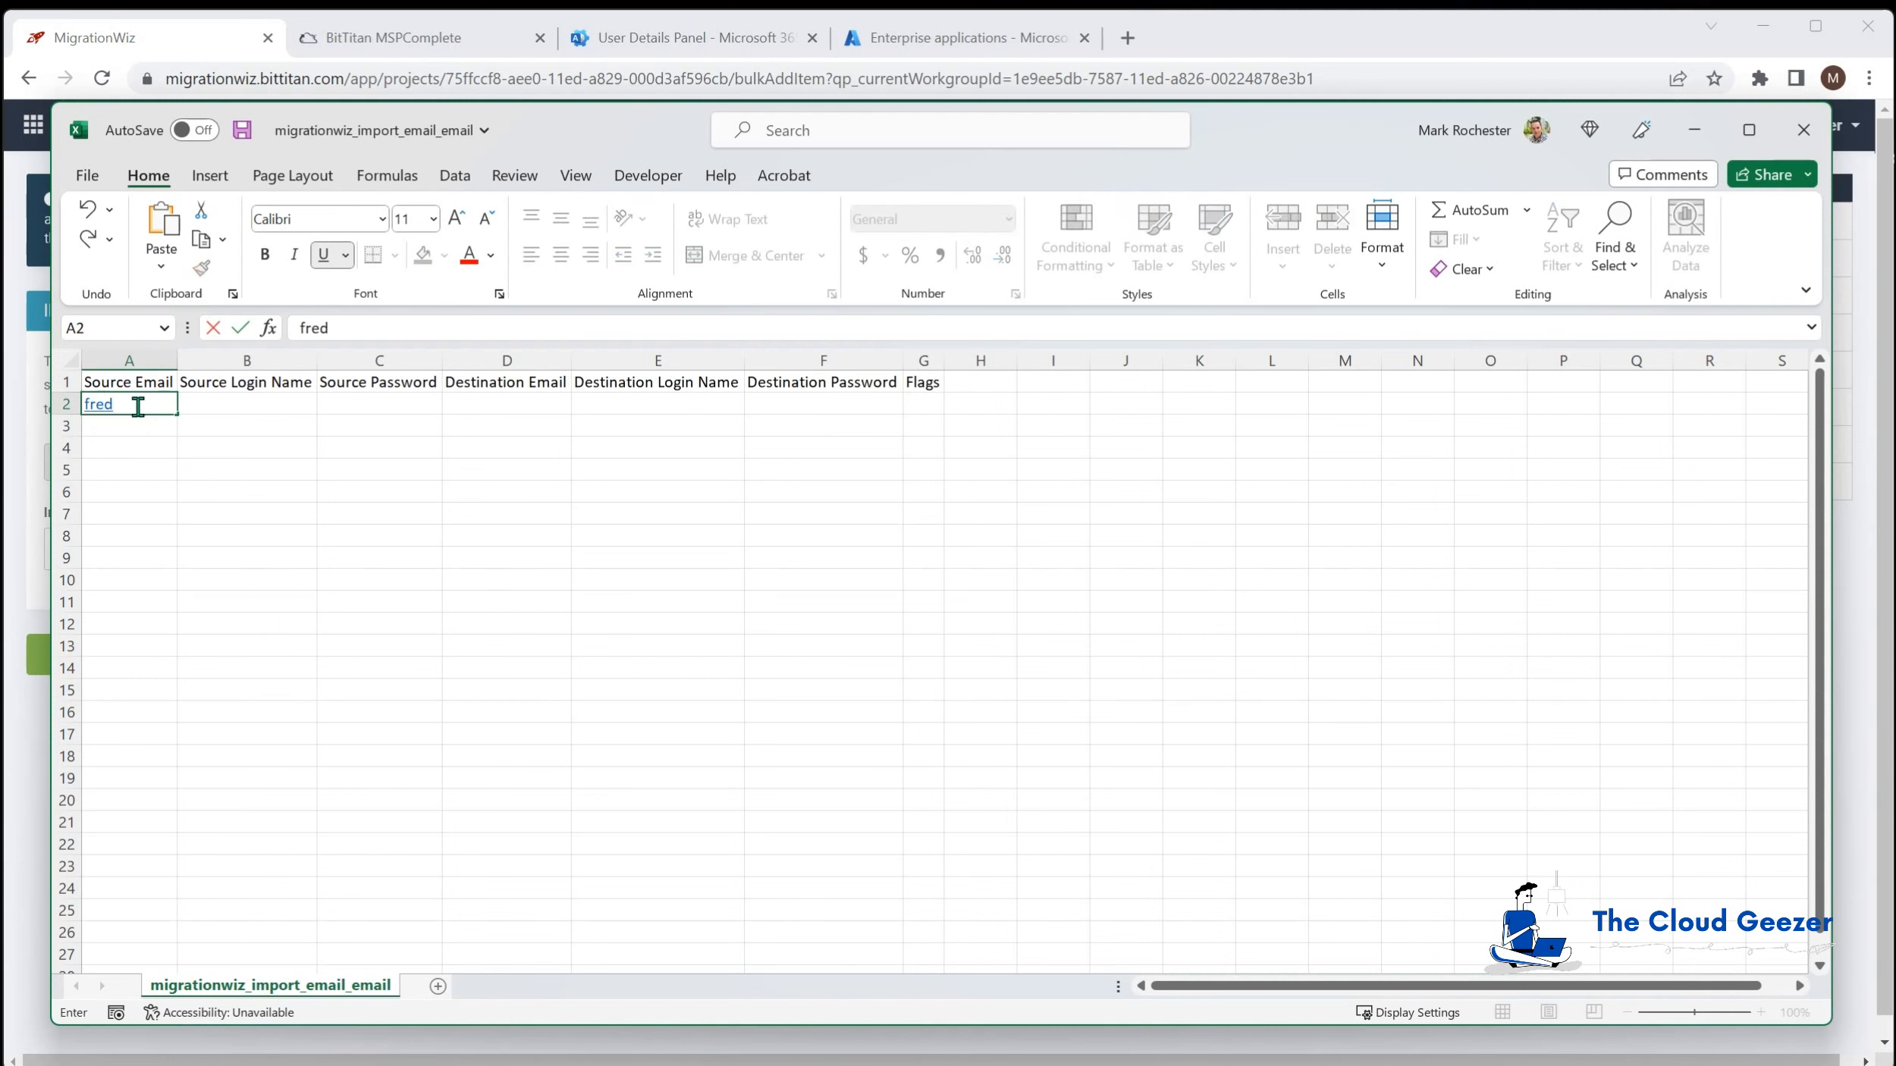
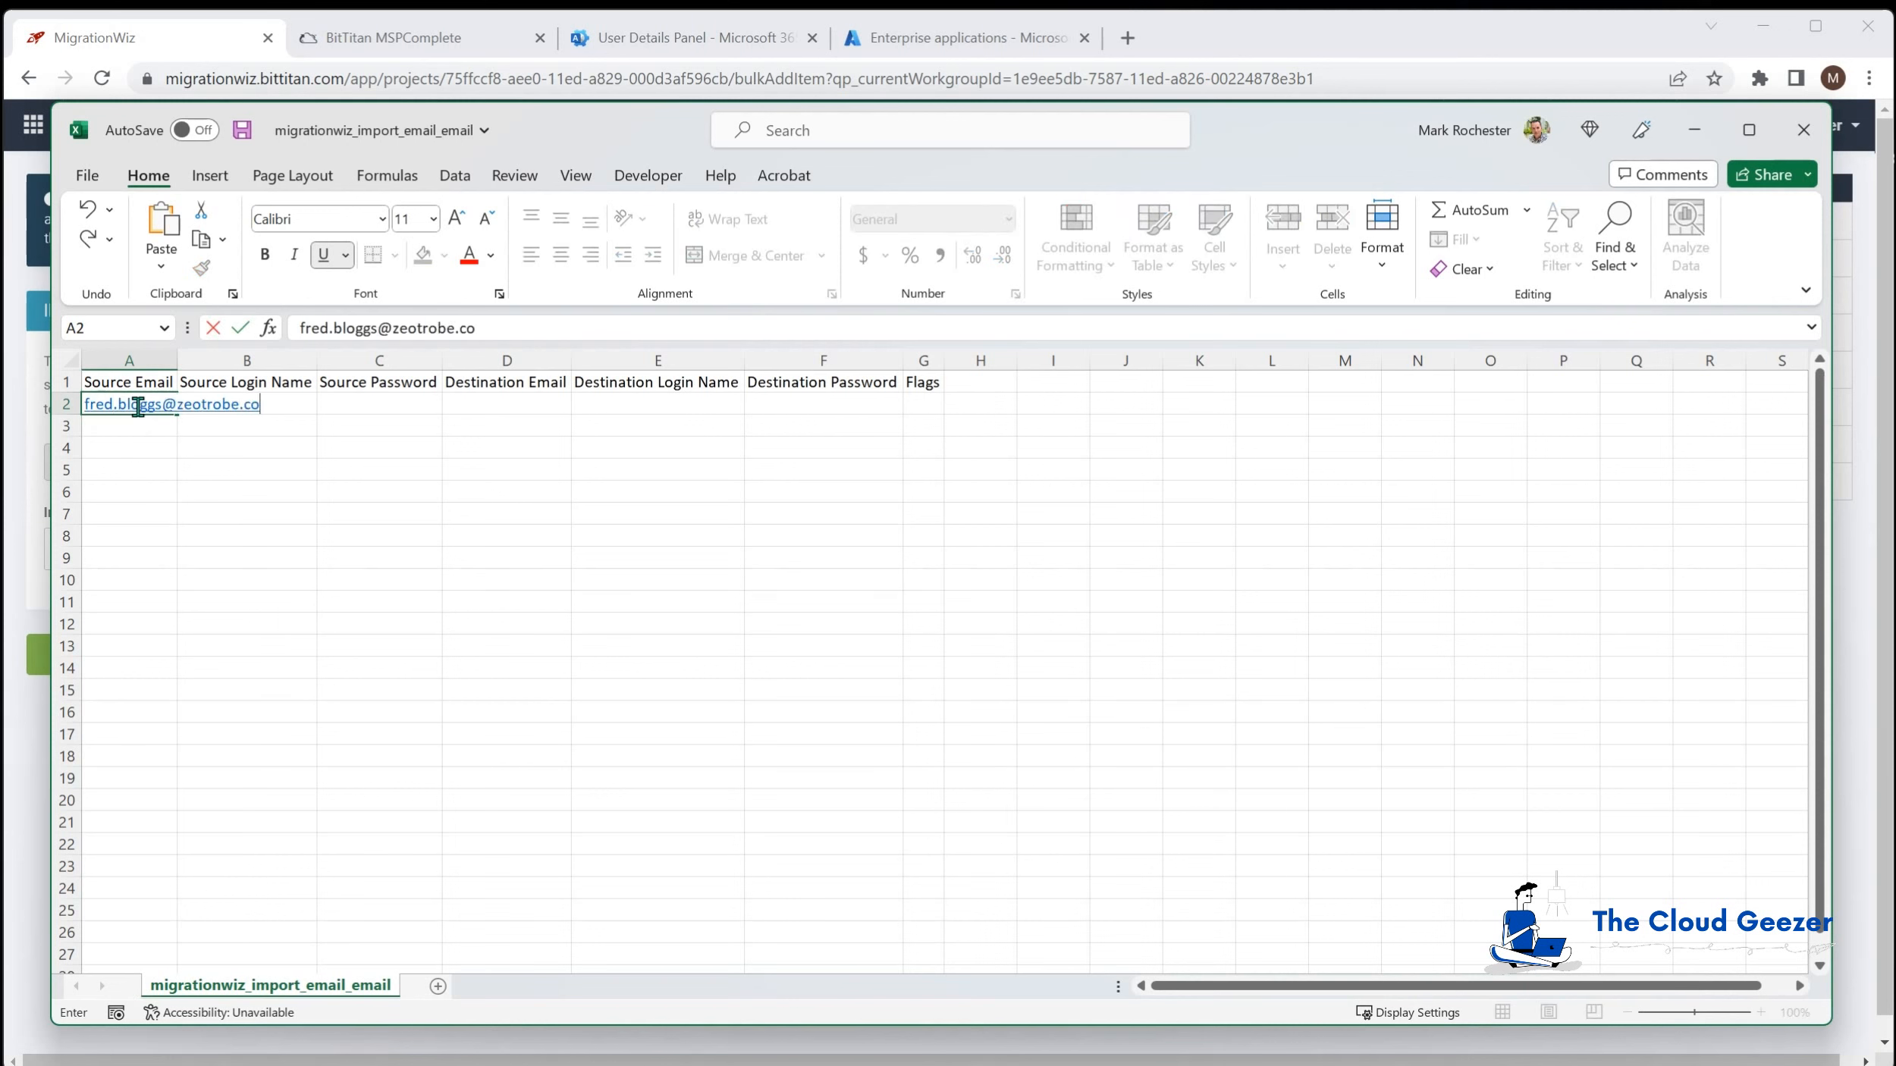
key(Tab)
key(Tab)
key(Tab)
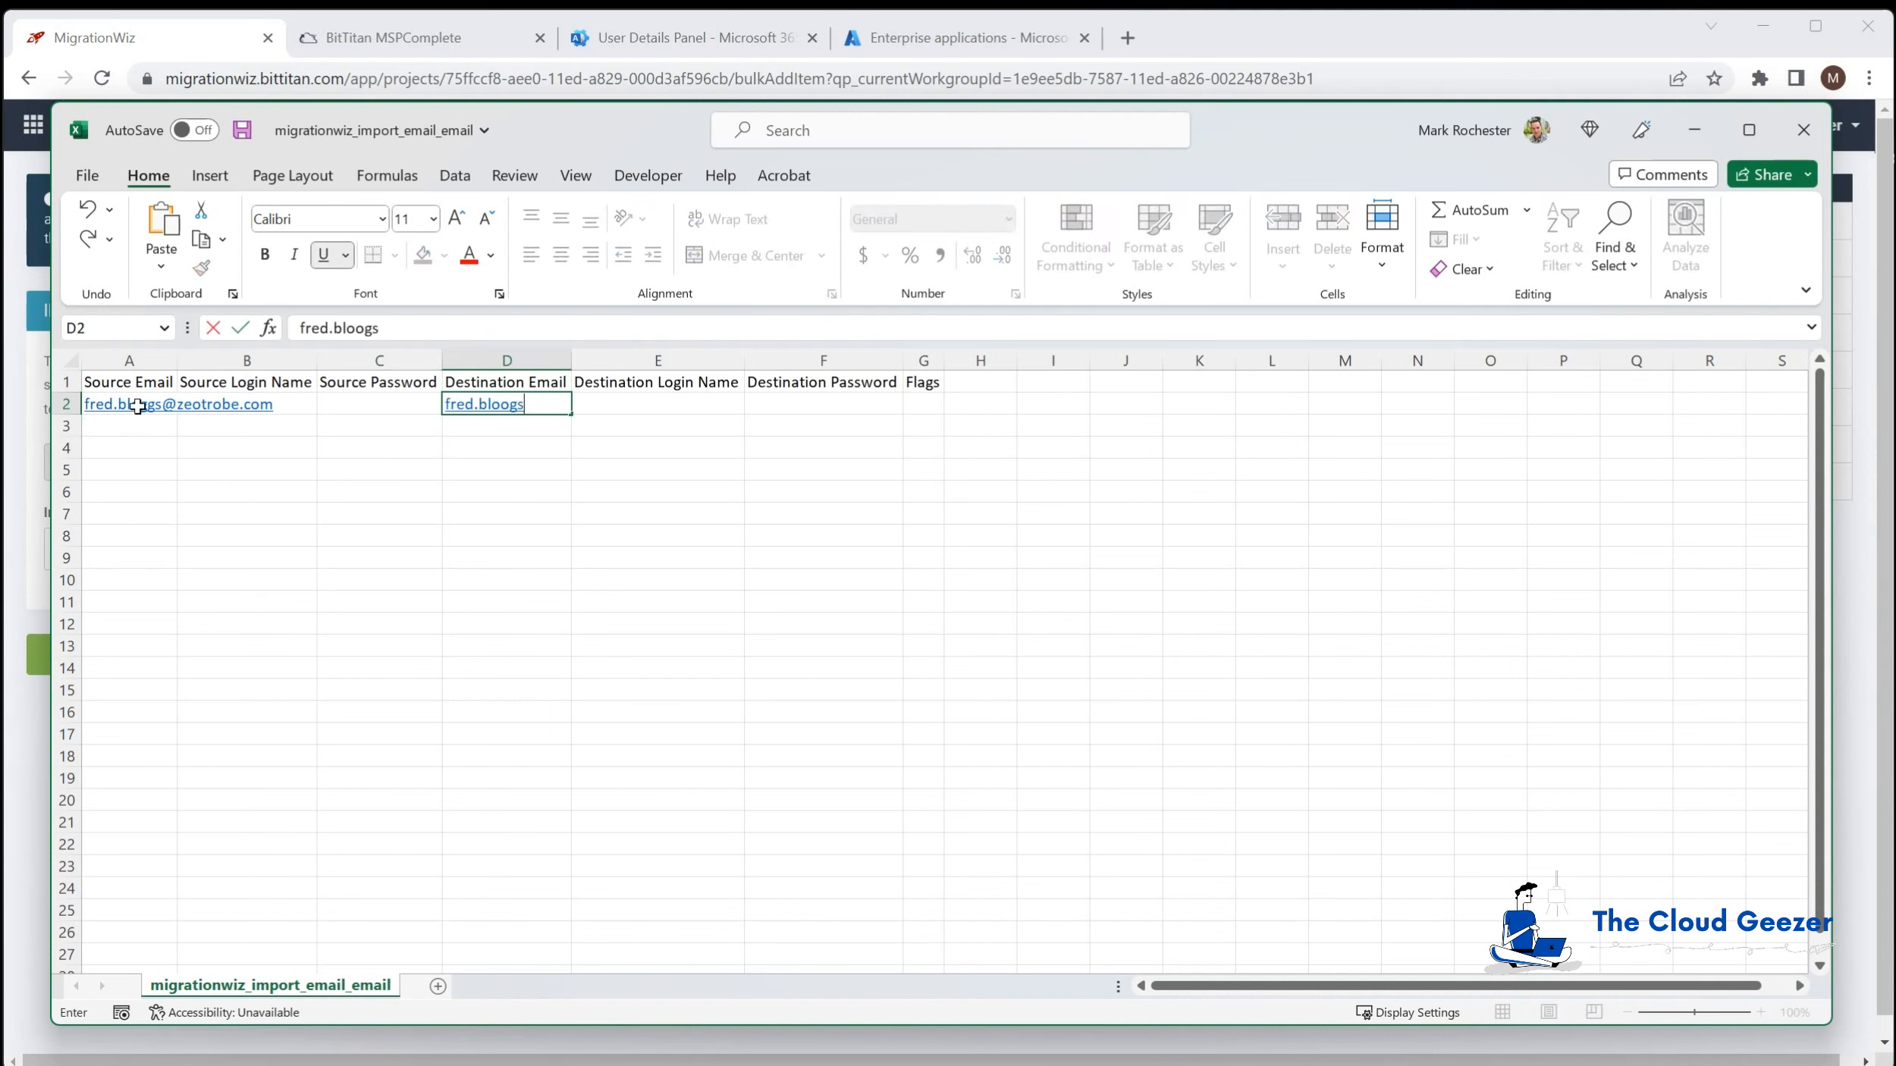
key(Return)
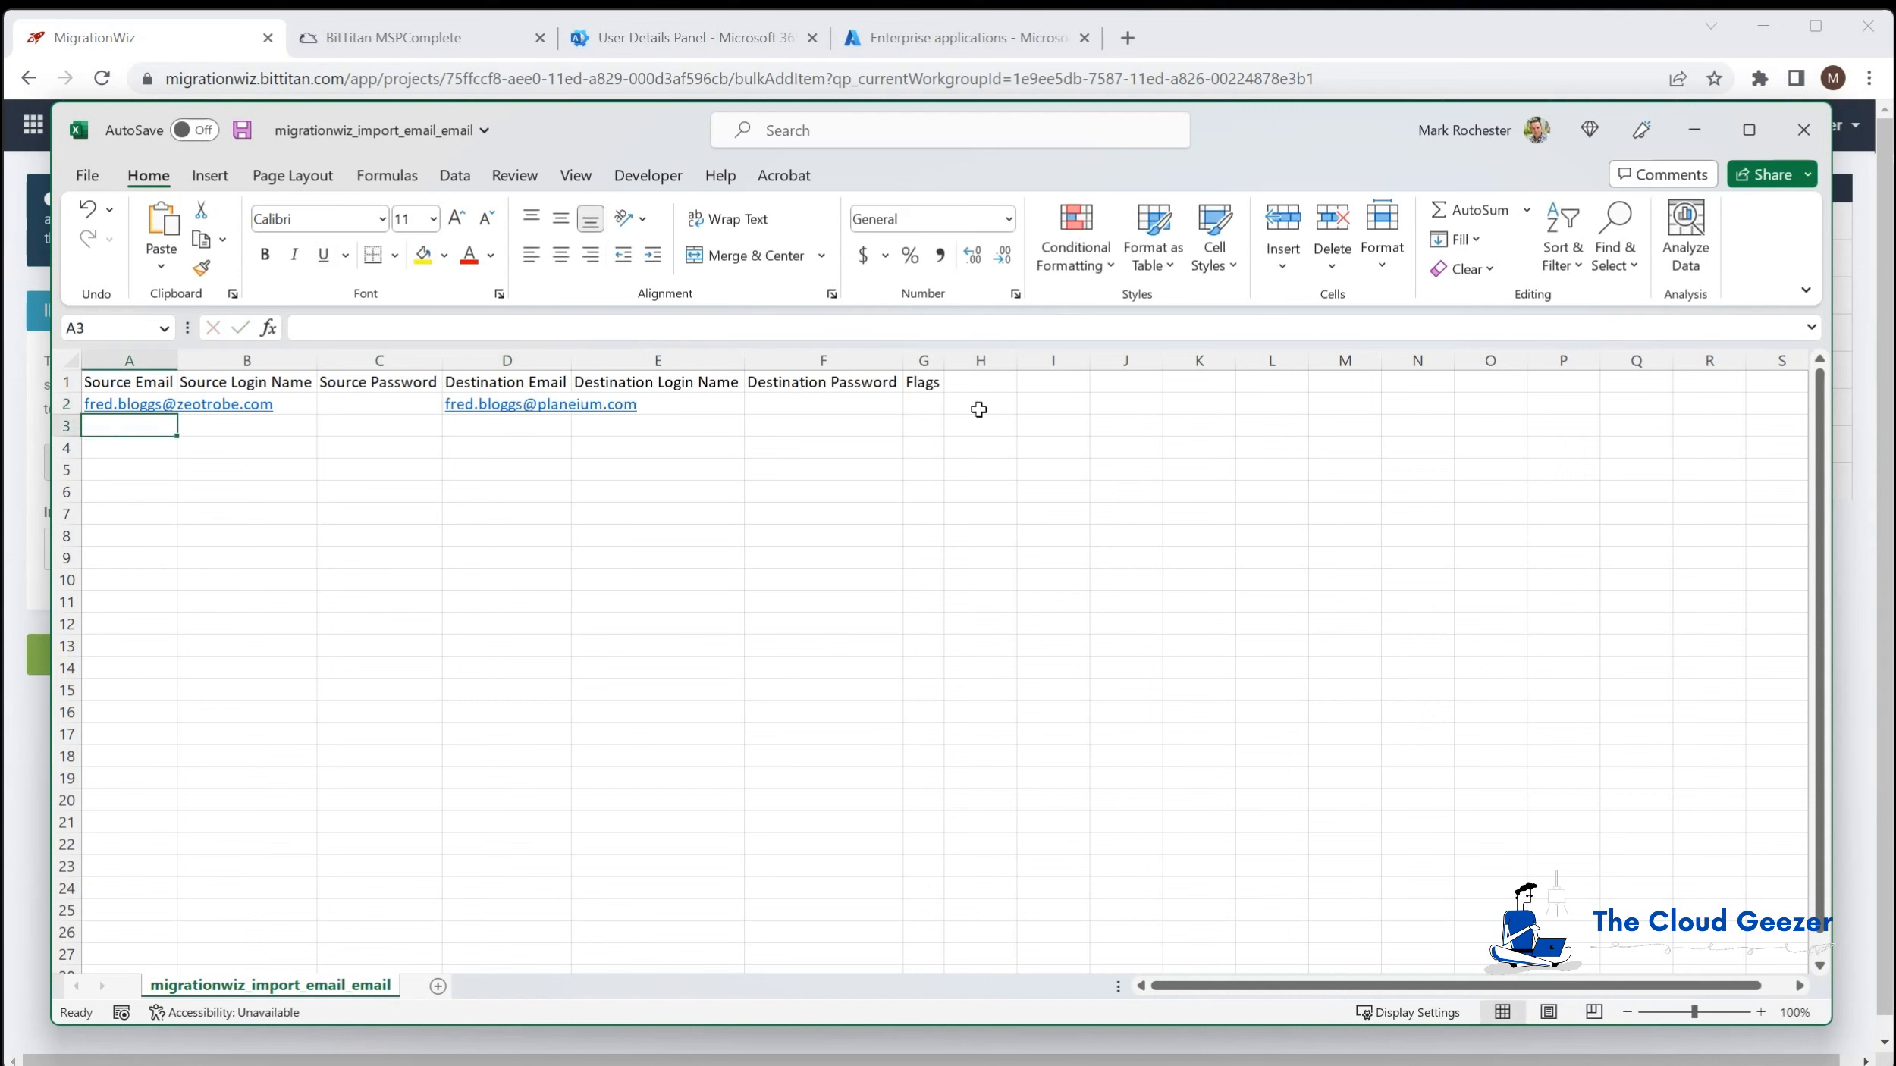
Step: Import the filled CSV on Bulk Add Items, check row 1, and save the mailbox
click(1694, 130)
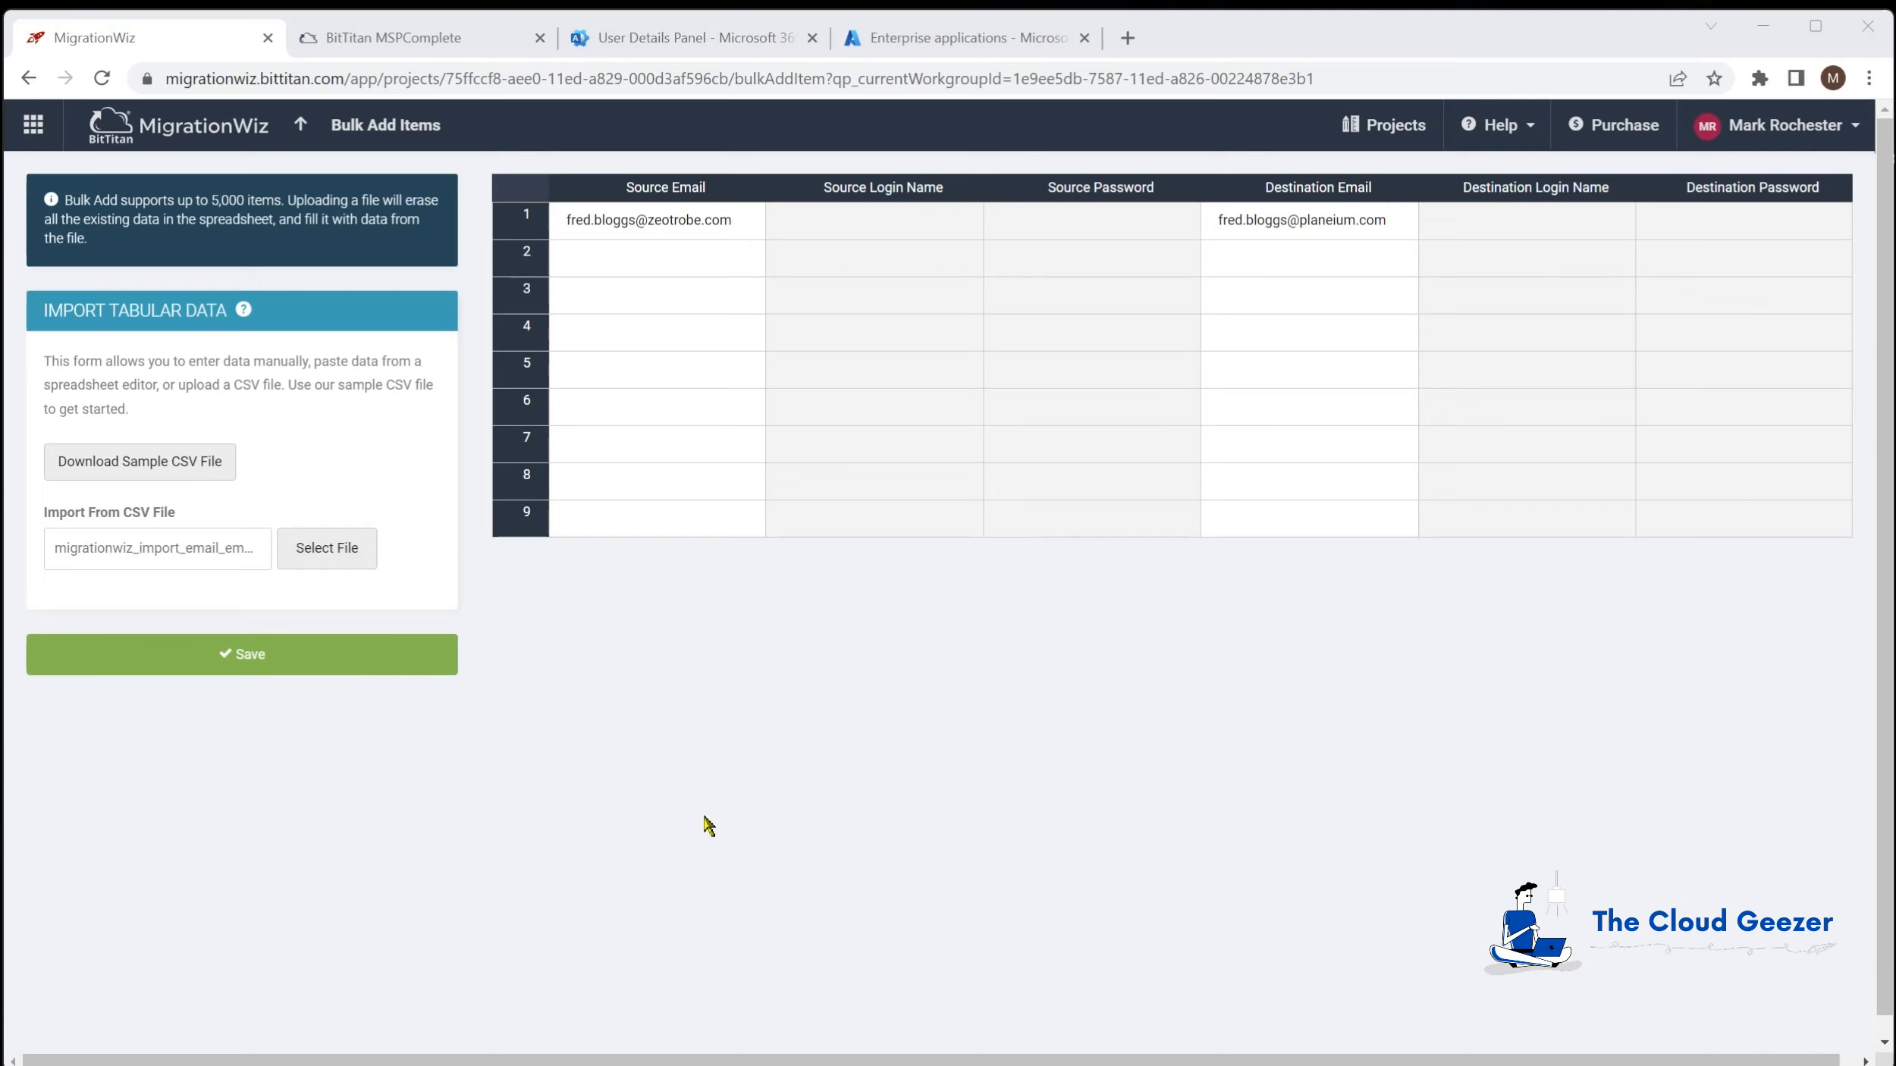
click(734, 221)
click(1363, 235)
click(675, 228)
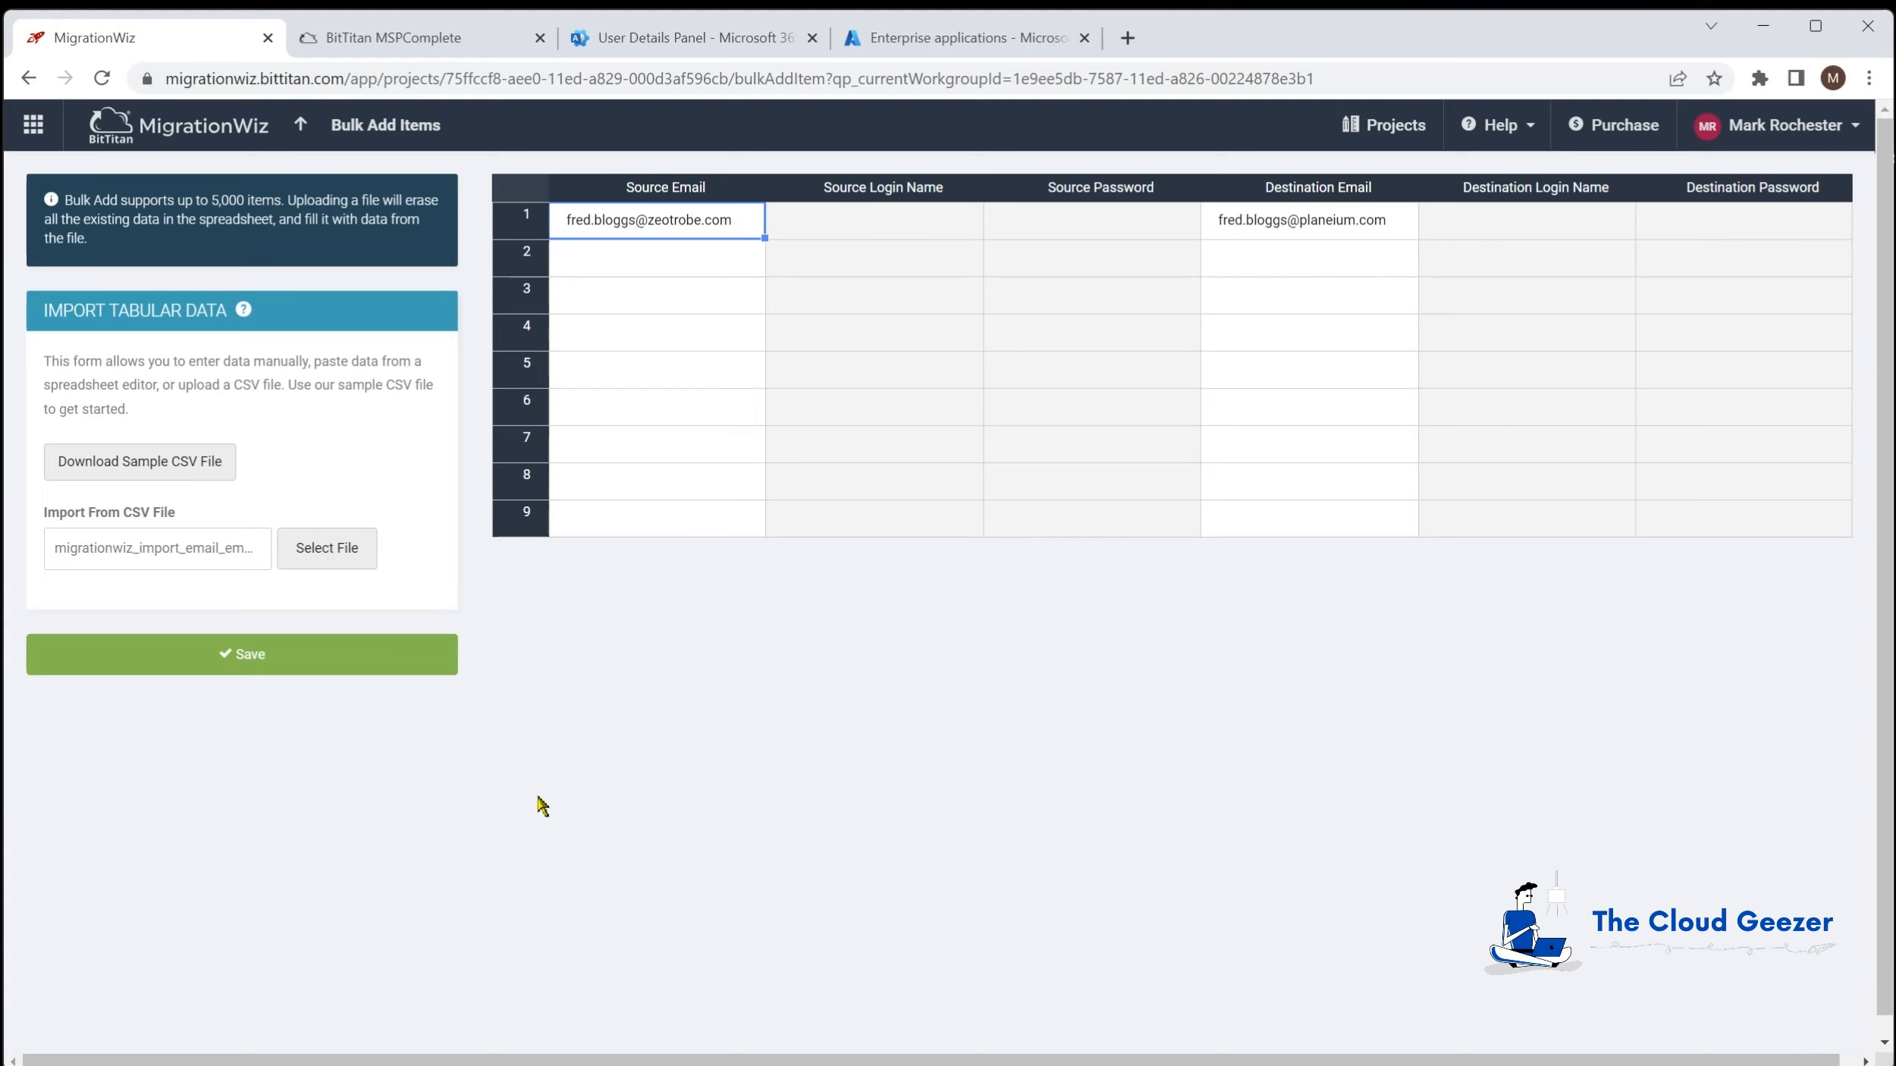
click(271, 656)
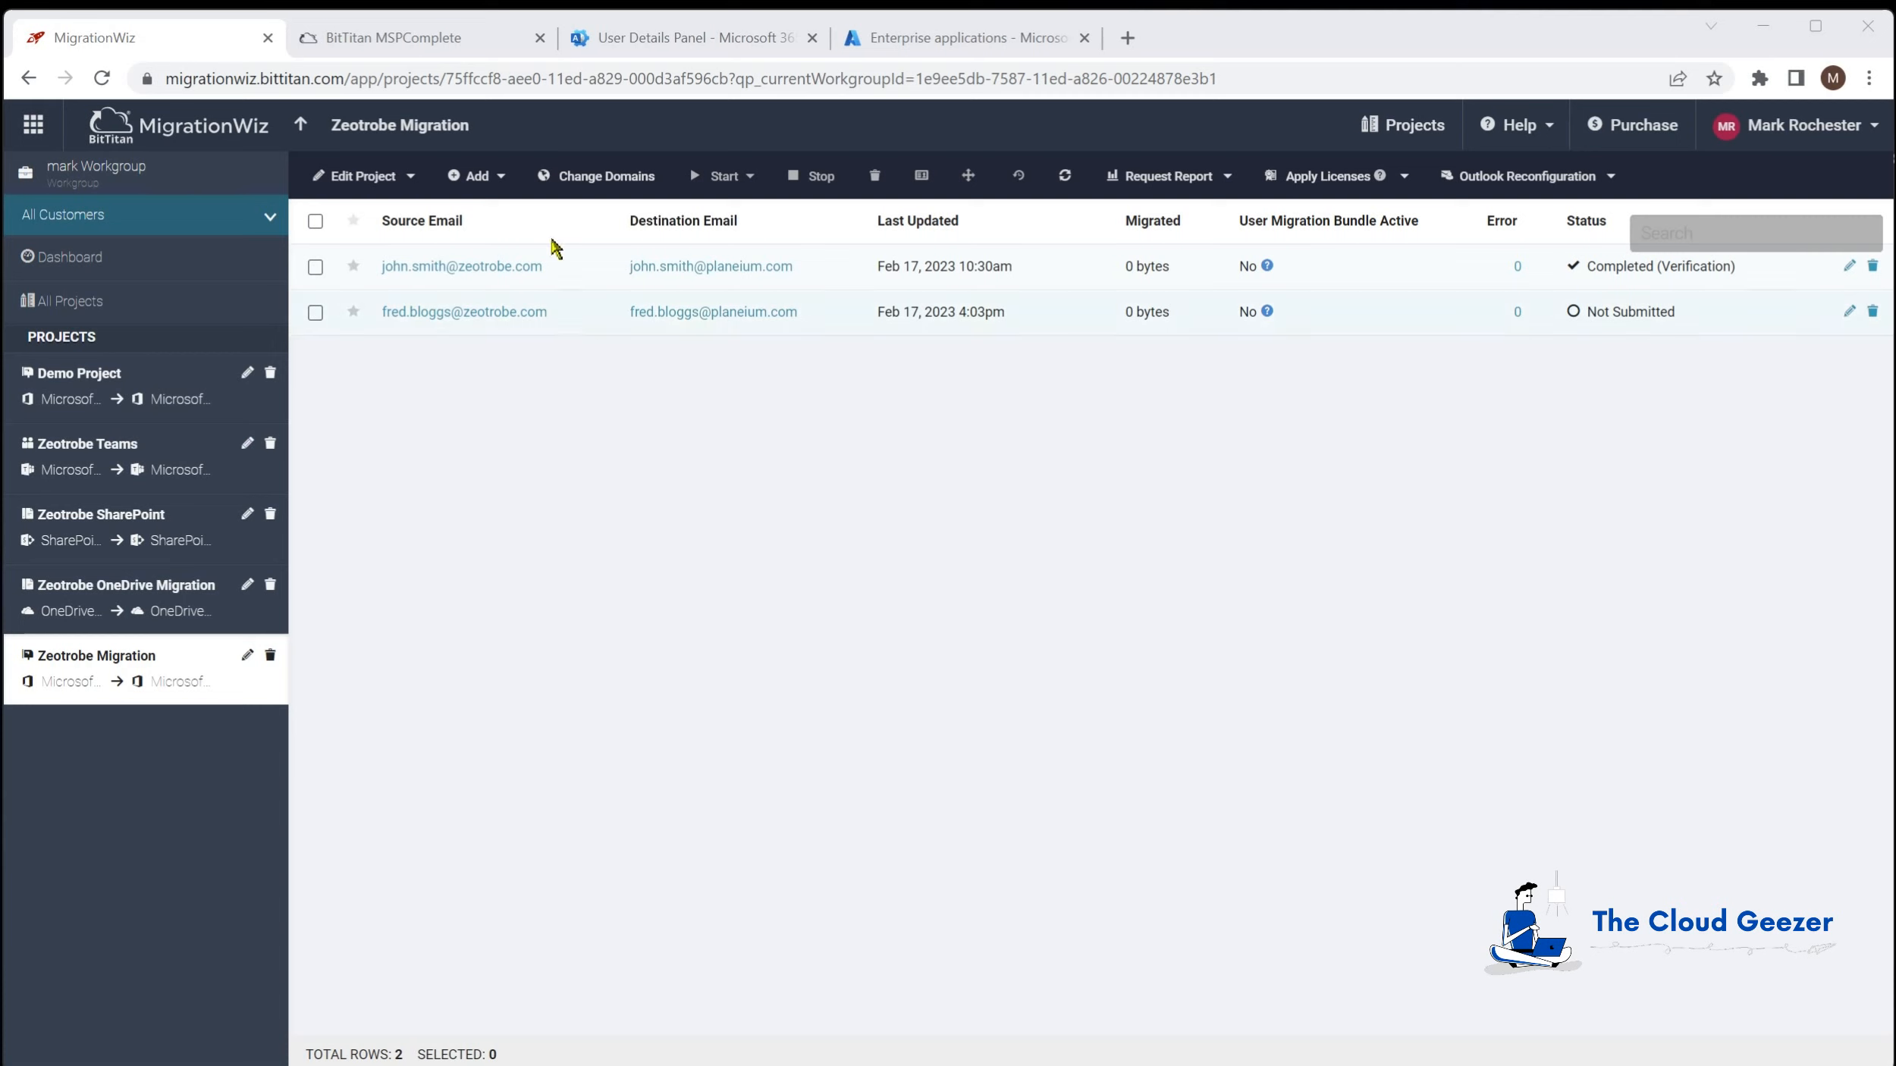
Step: Delete the newly added Not Submitted mailbox row from the project
click(496, 178)
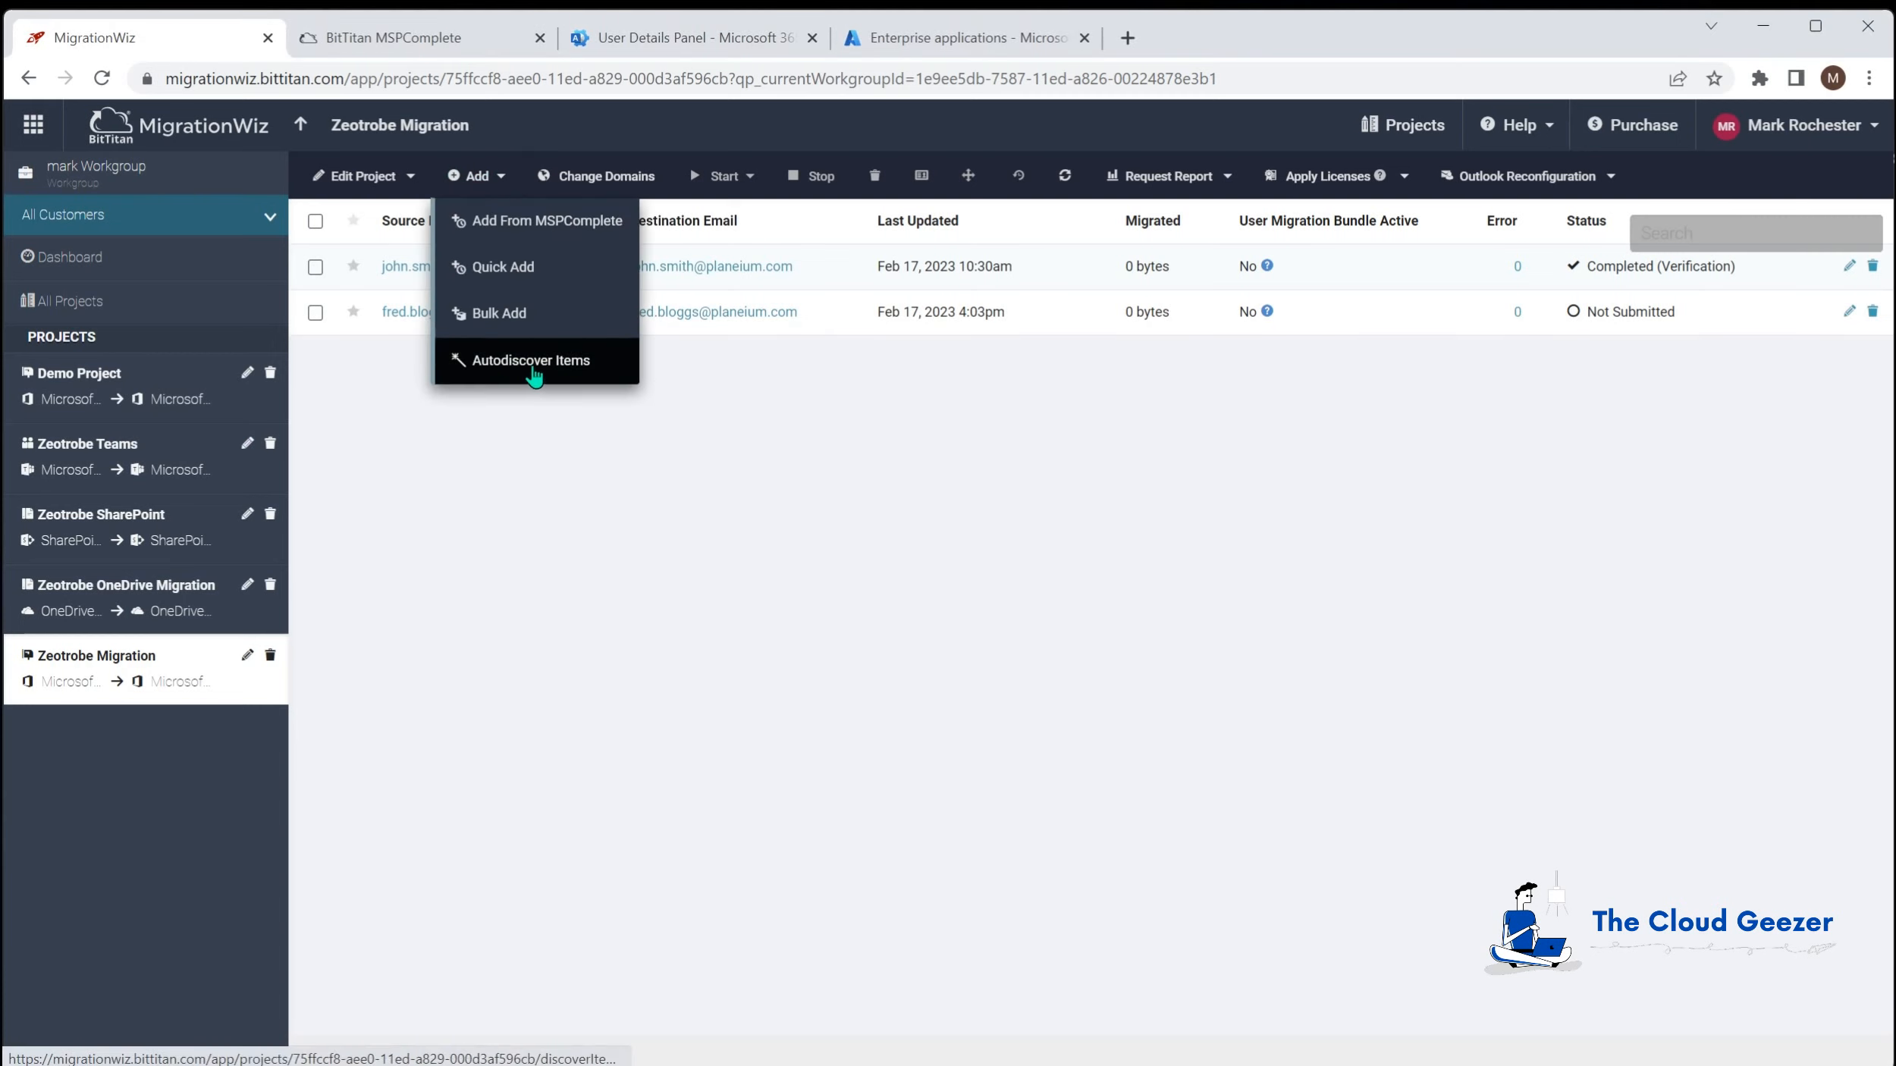
click(775, 468)
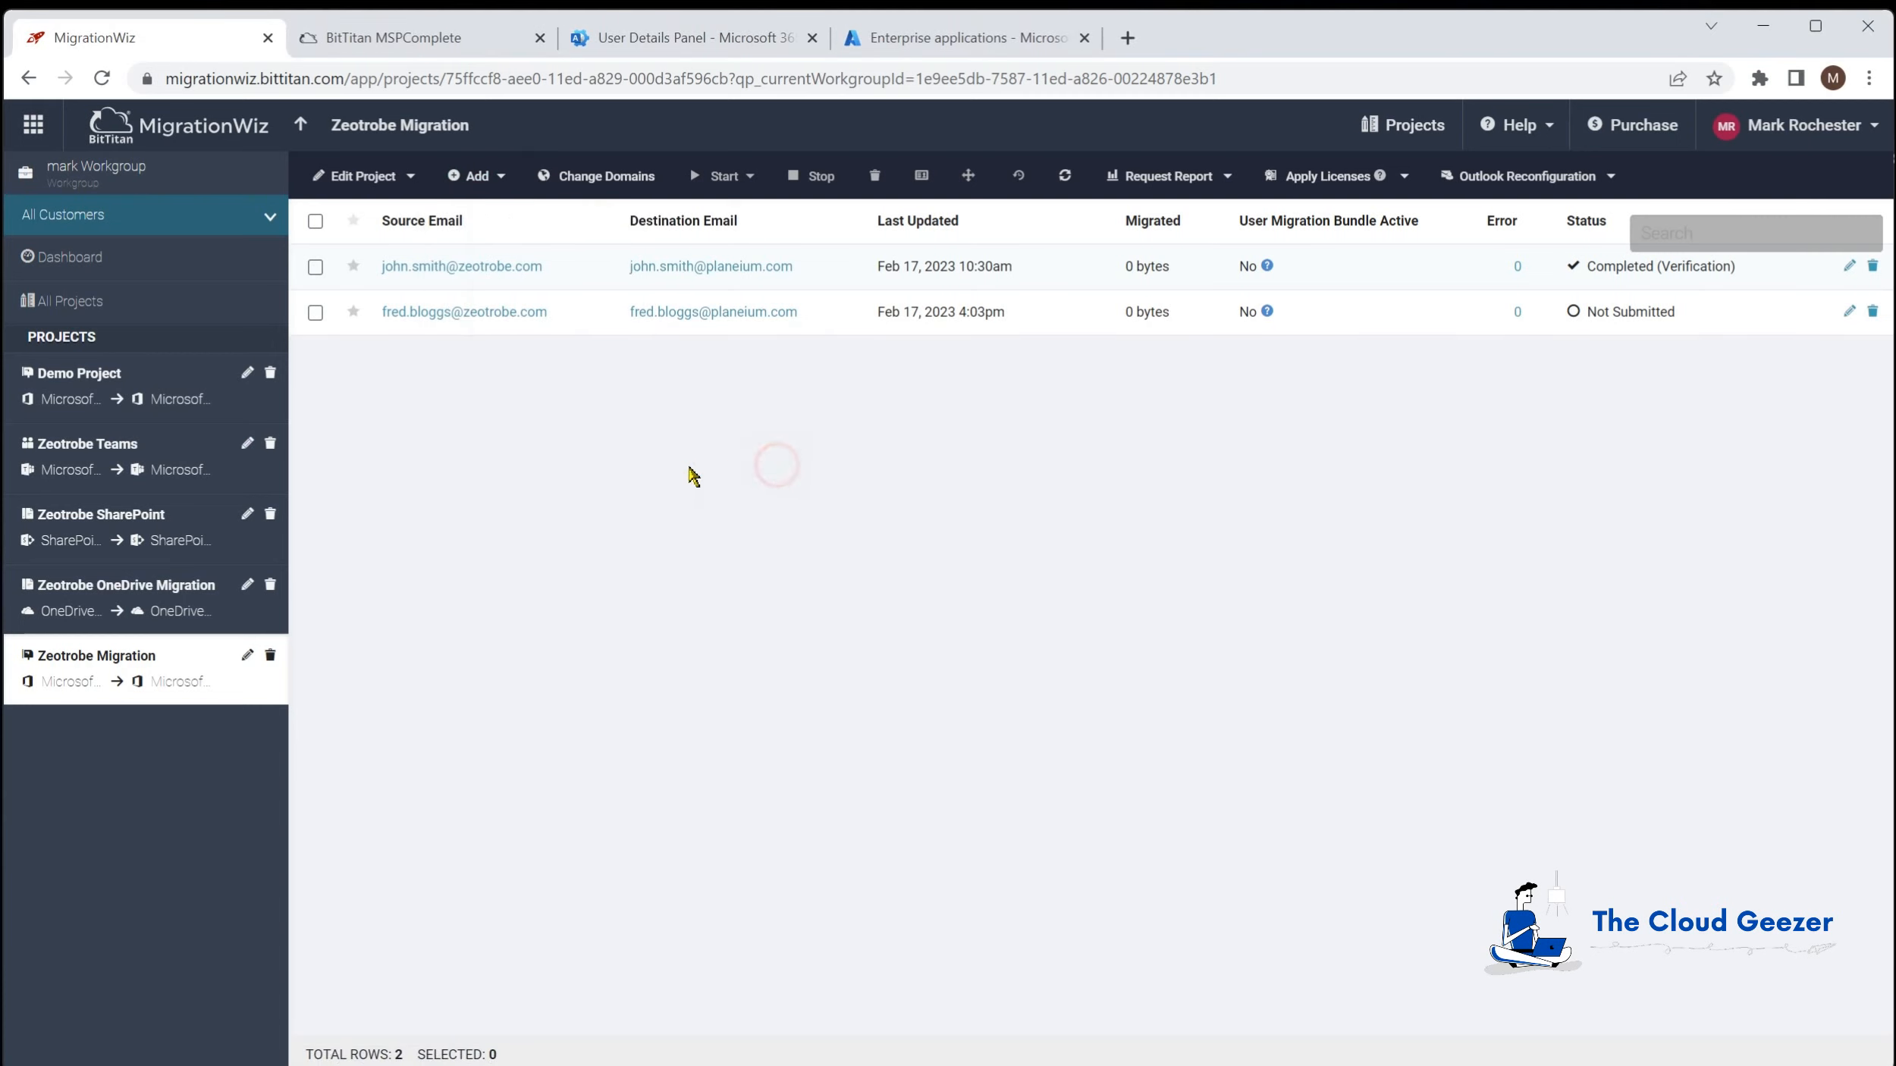
click(316, 312)
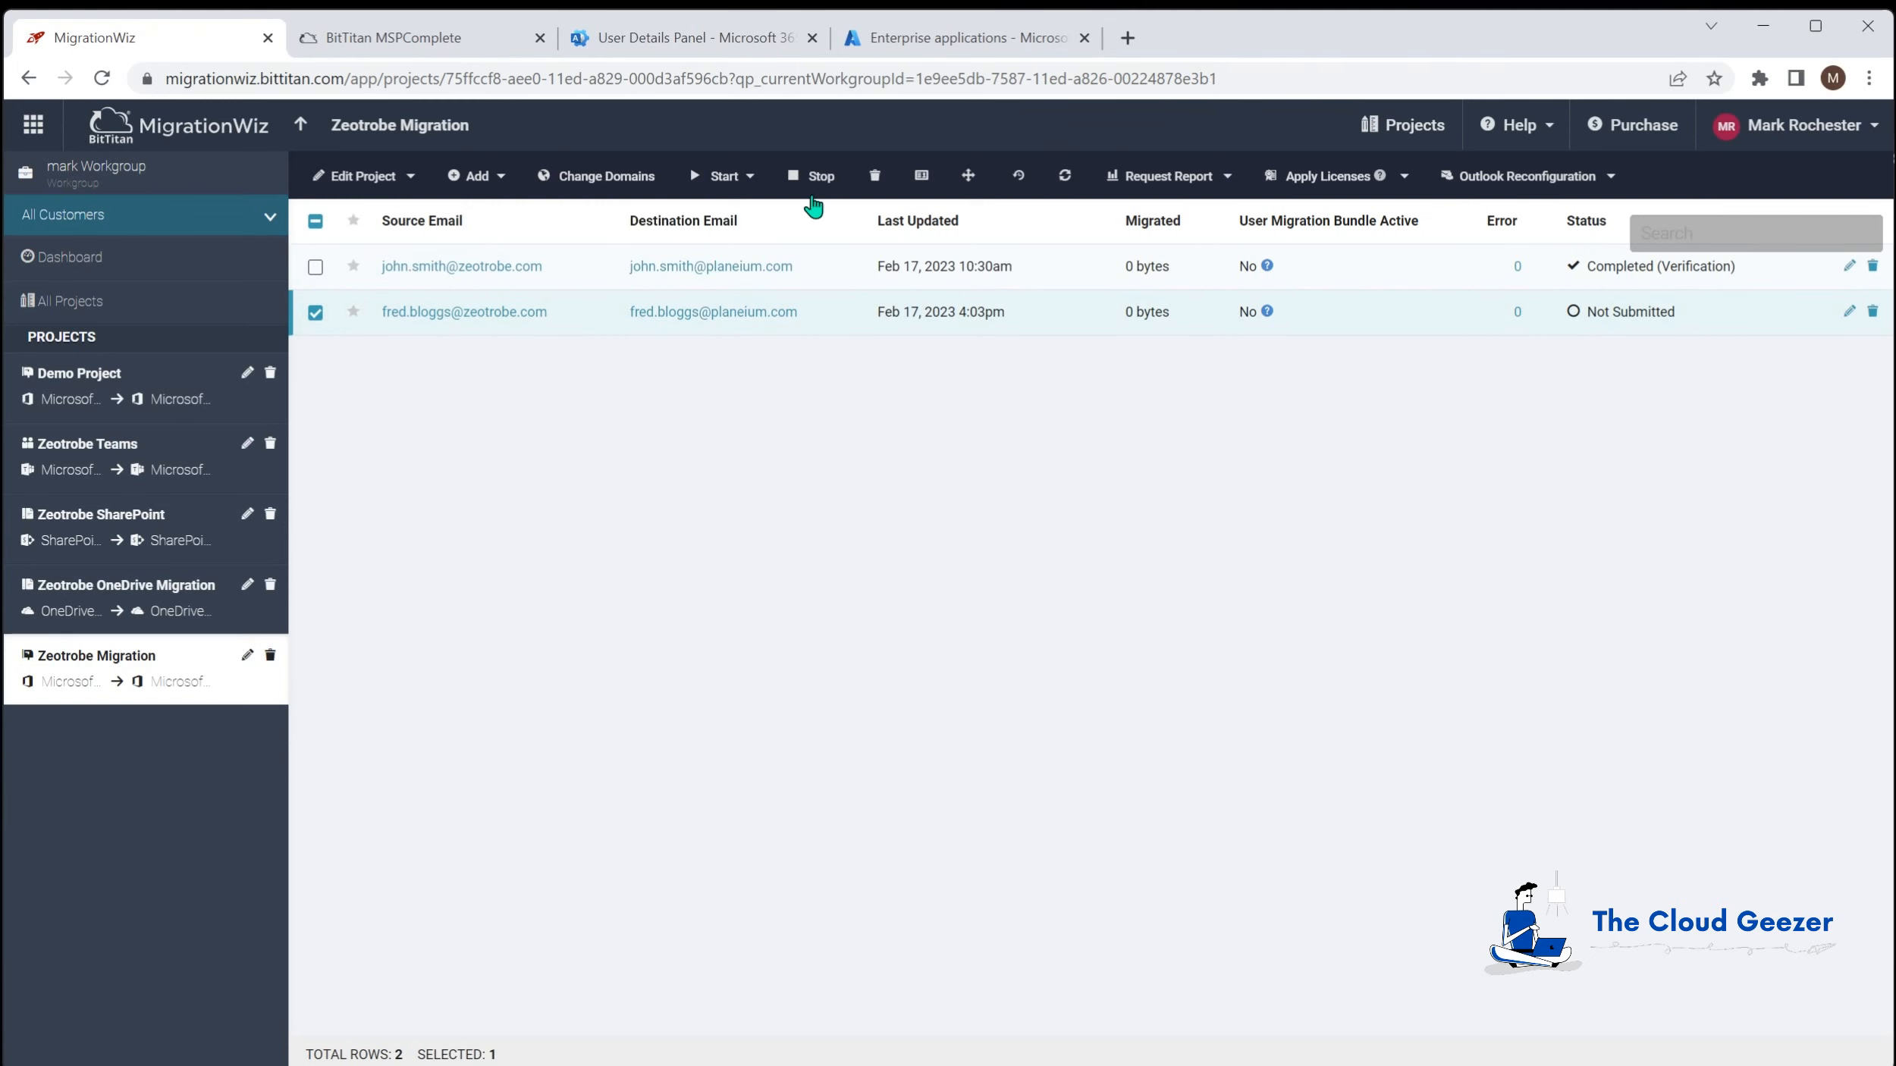
click(875, 176)
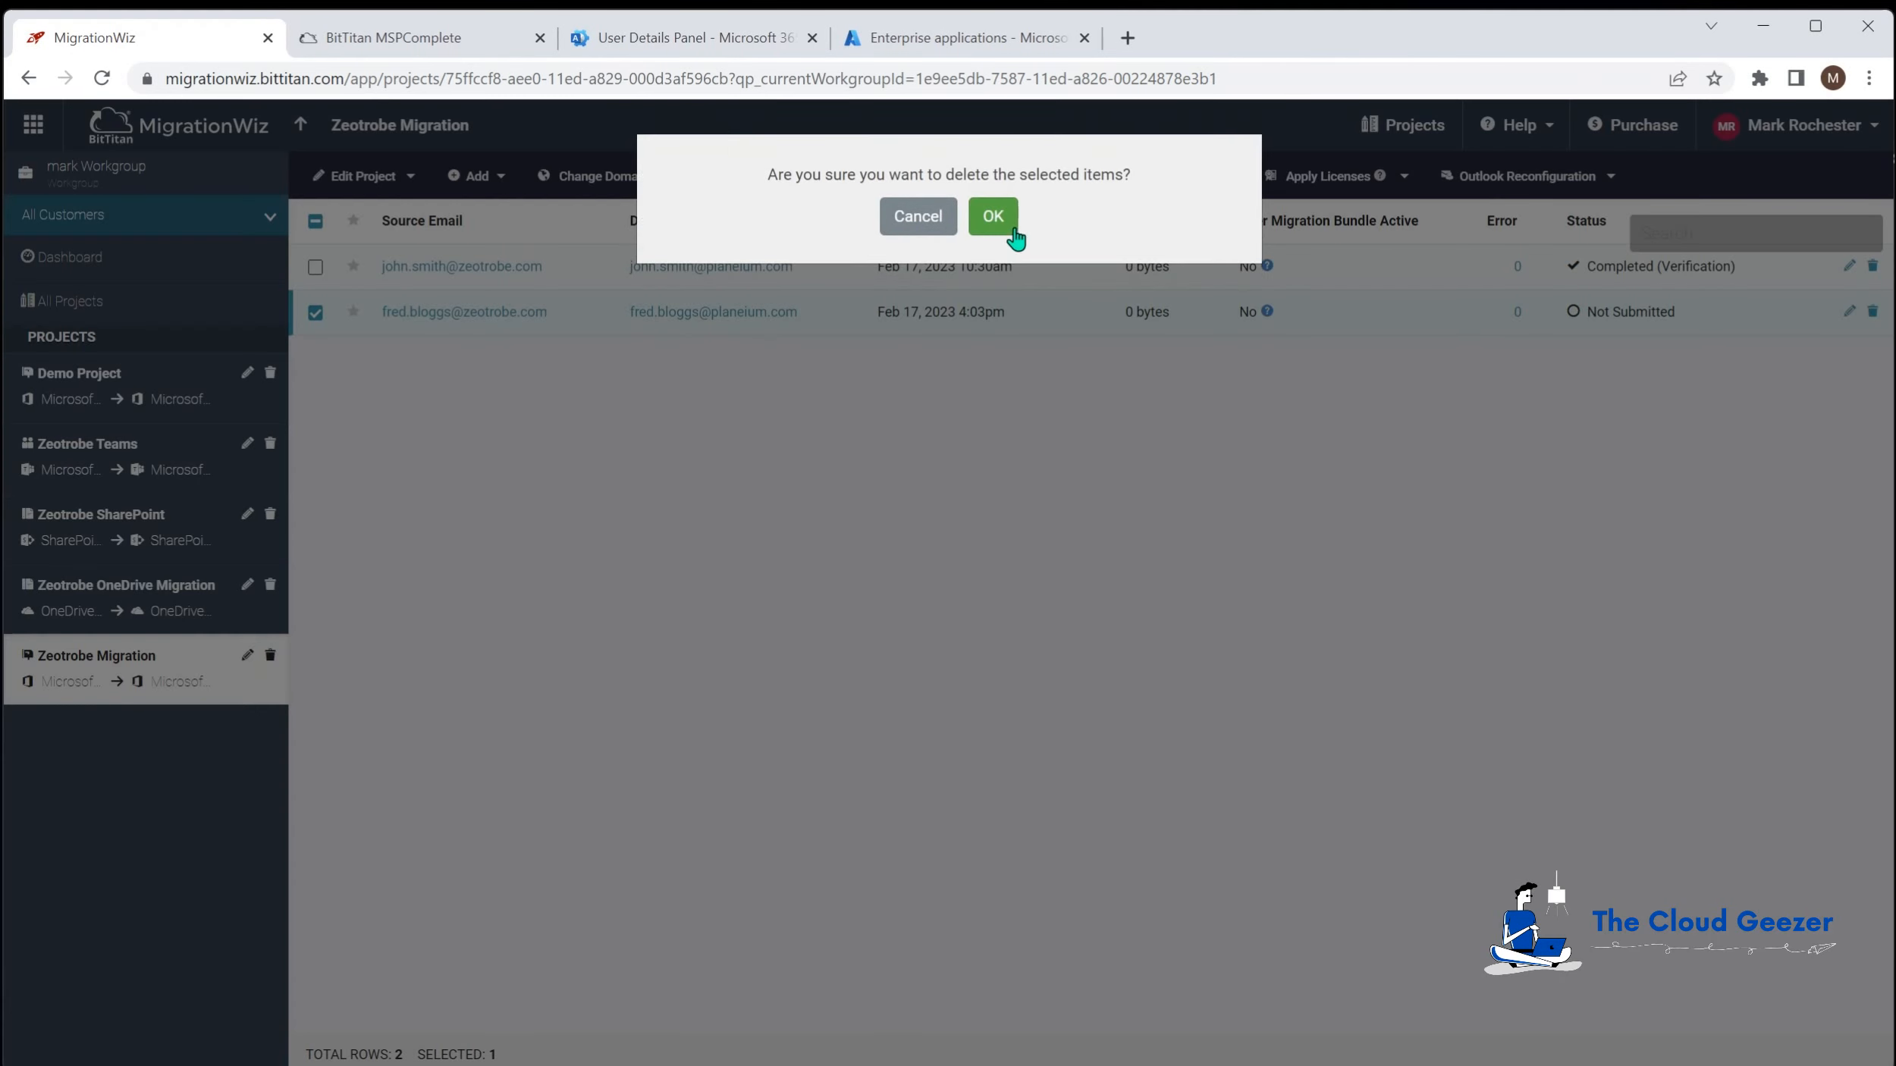
click(1011, 230)
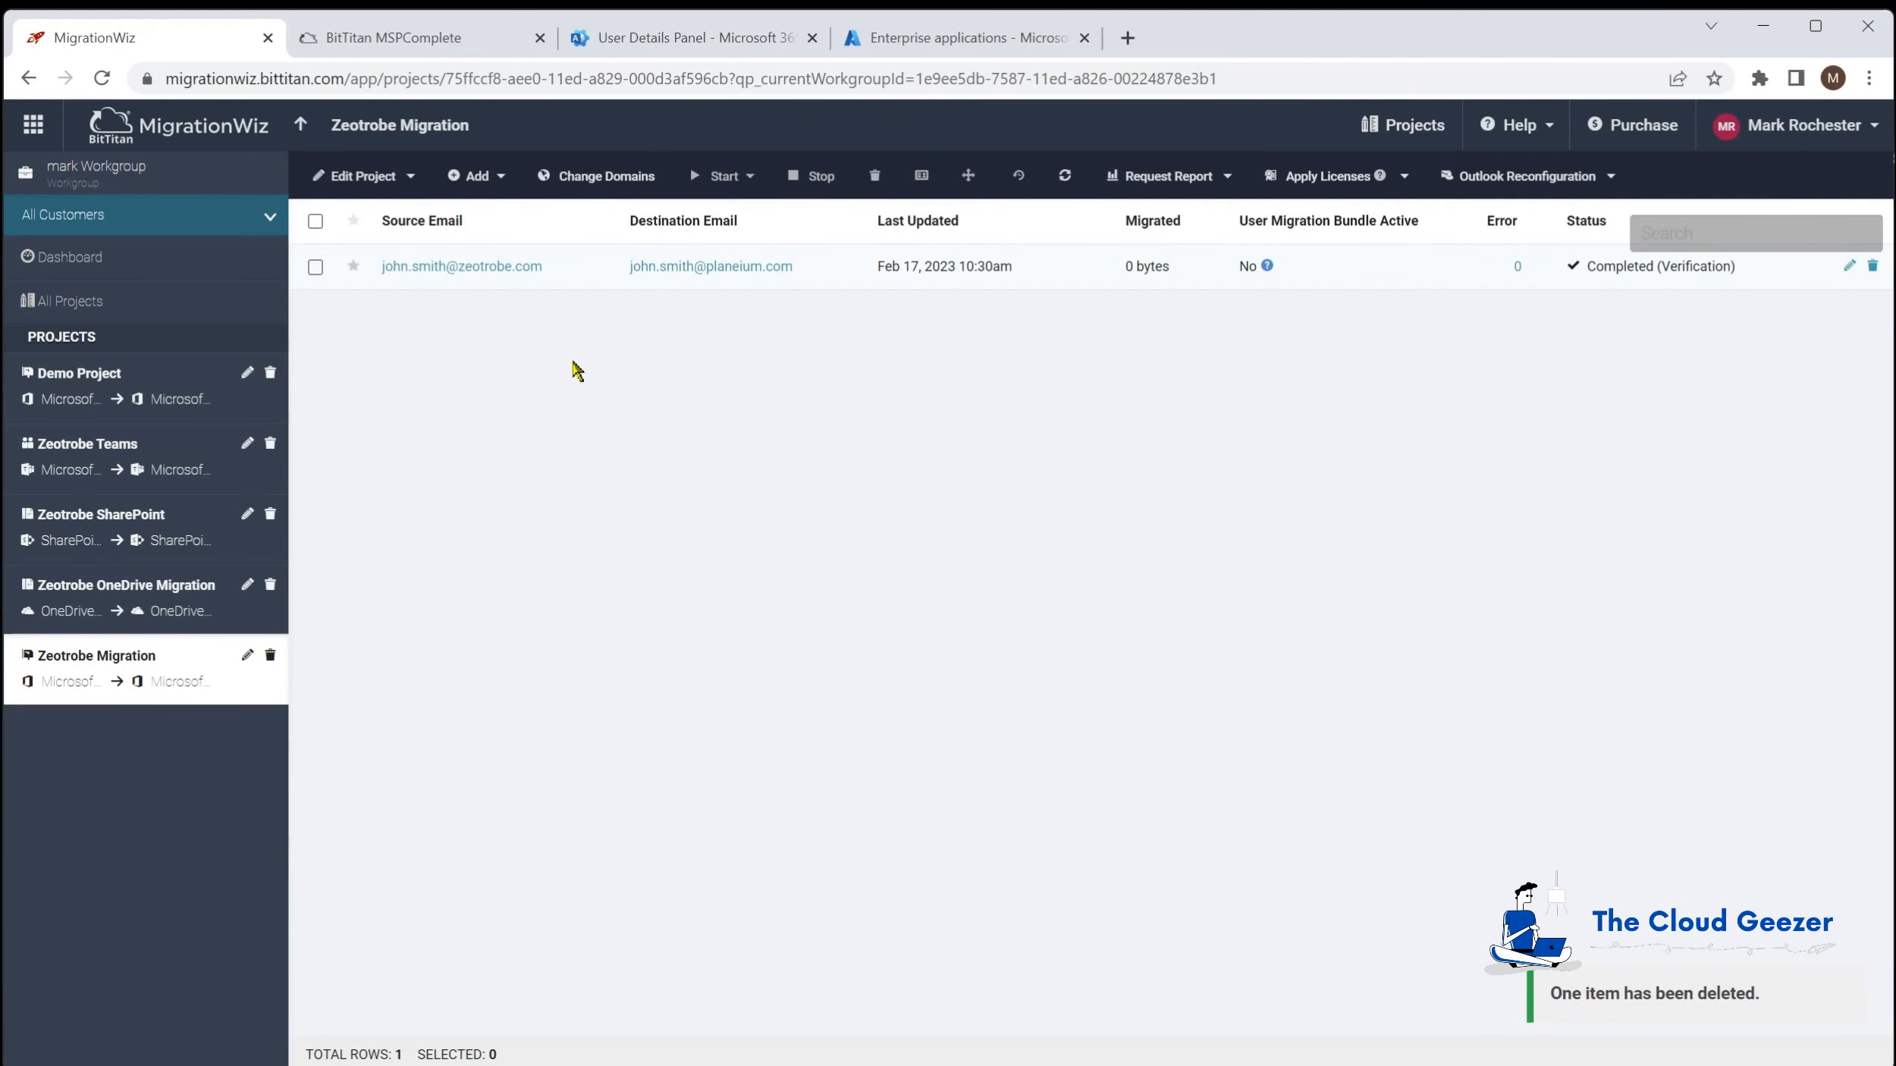
Step: Run Autodiscover on the source tenant and import the three discovered mailboxes
click(485, 182)
click(516, 361)
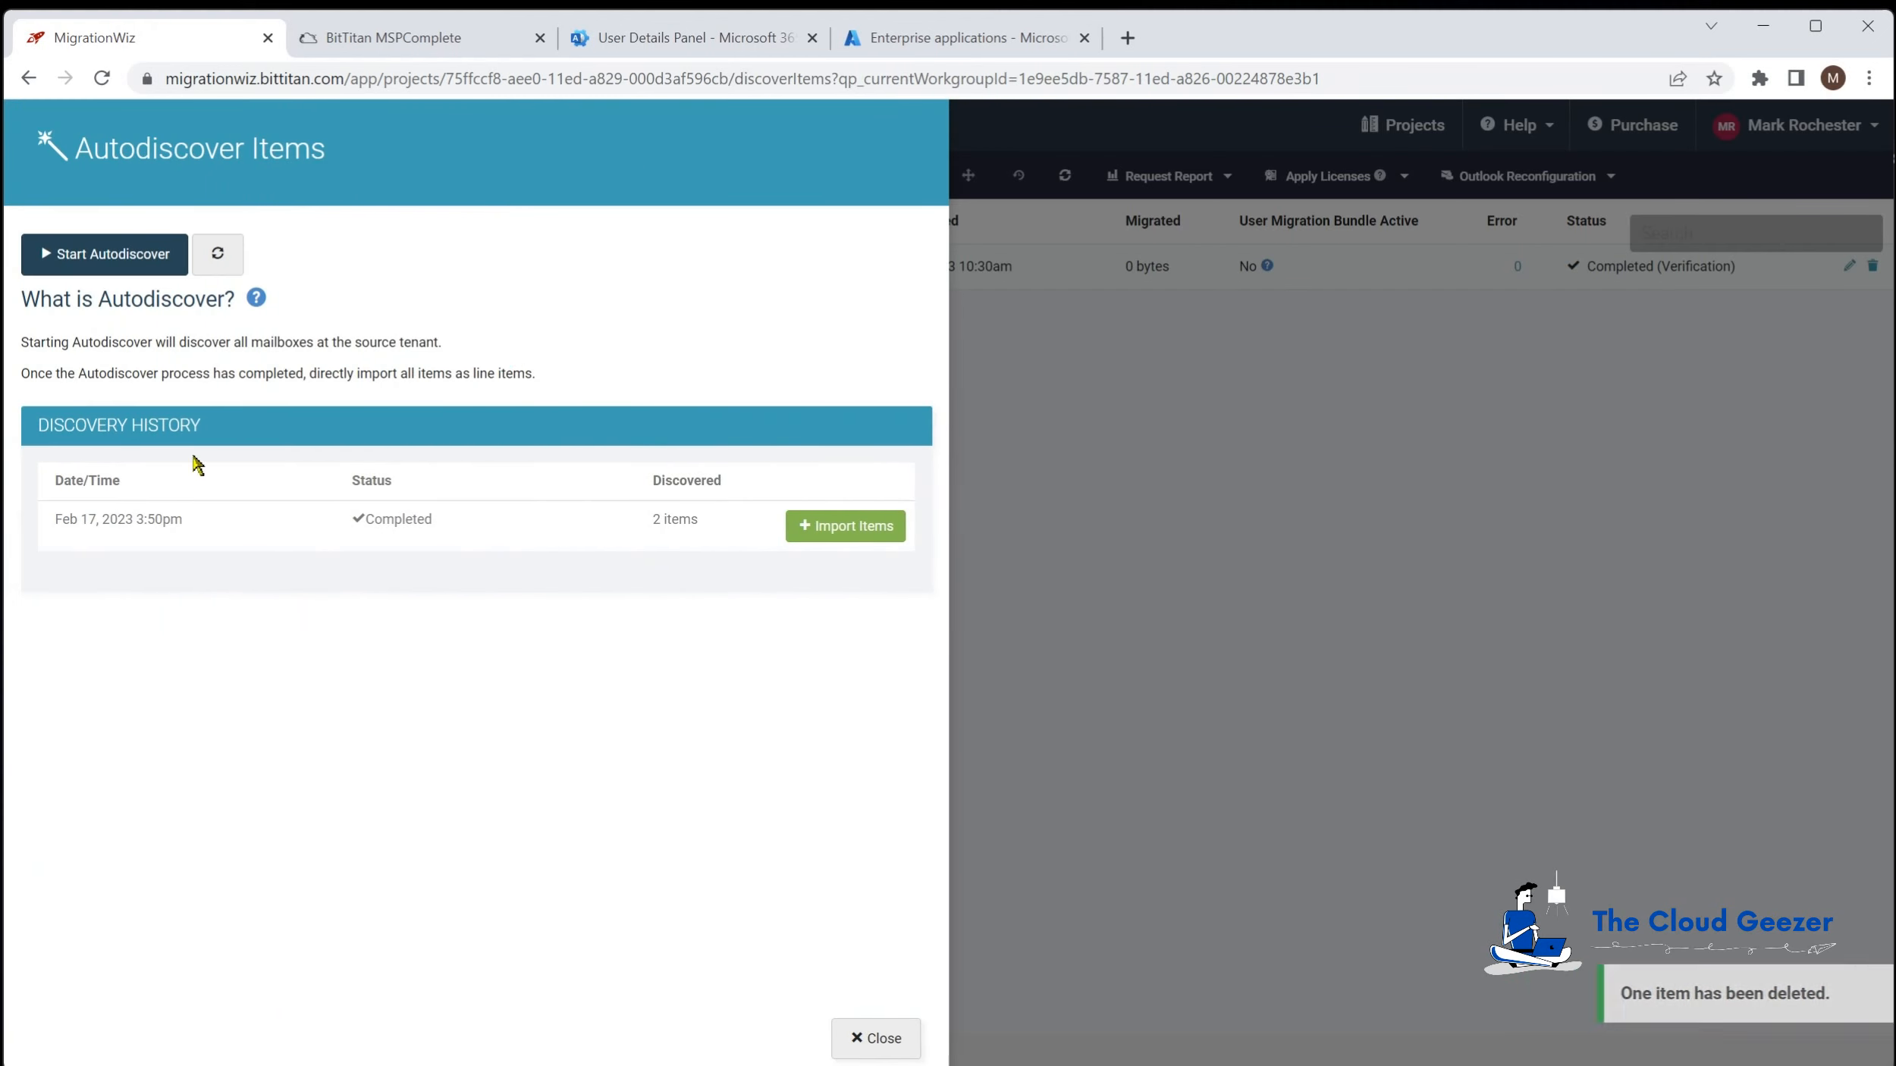
click(172, 263)
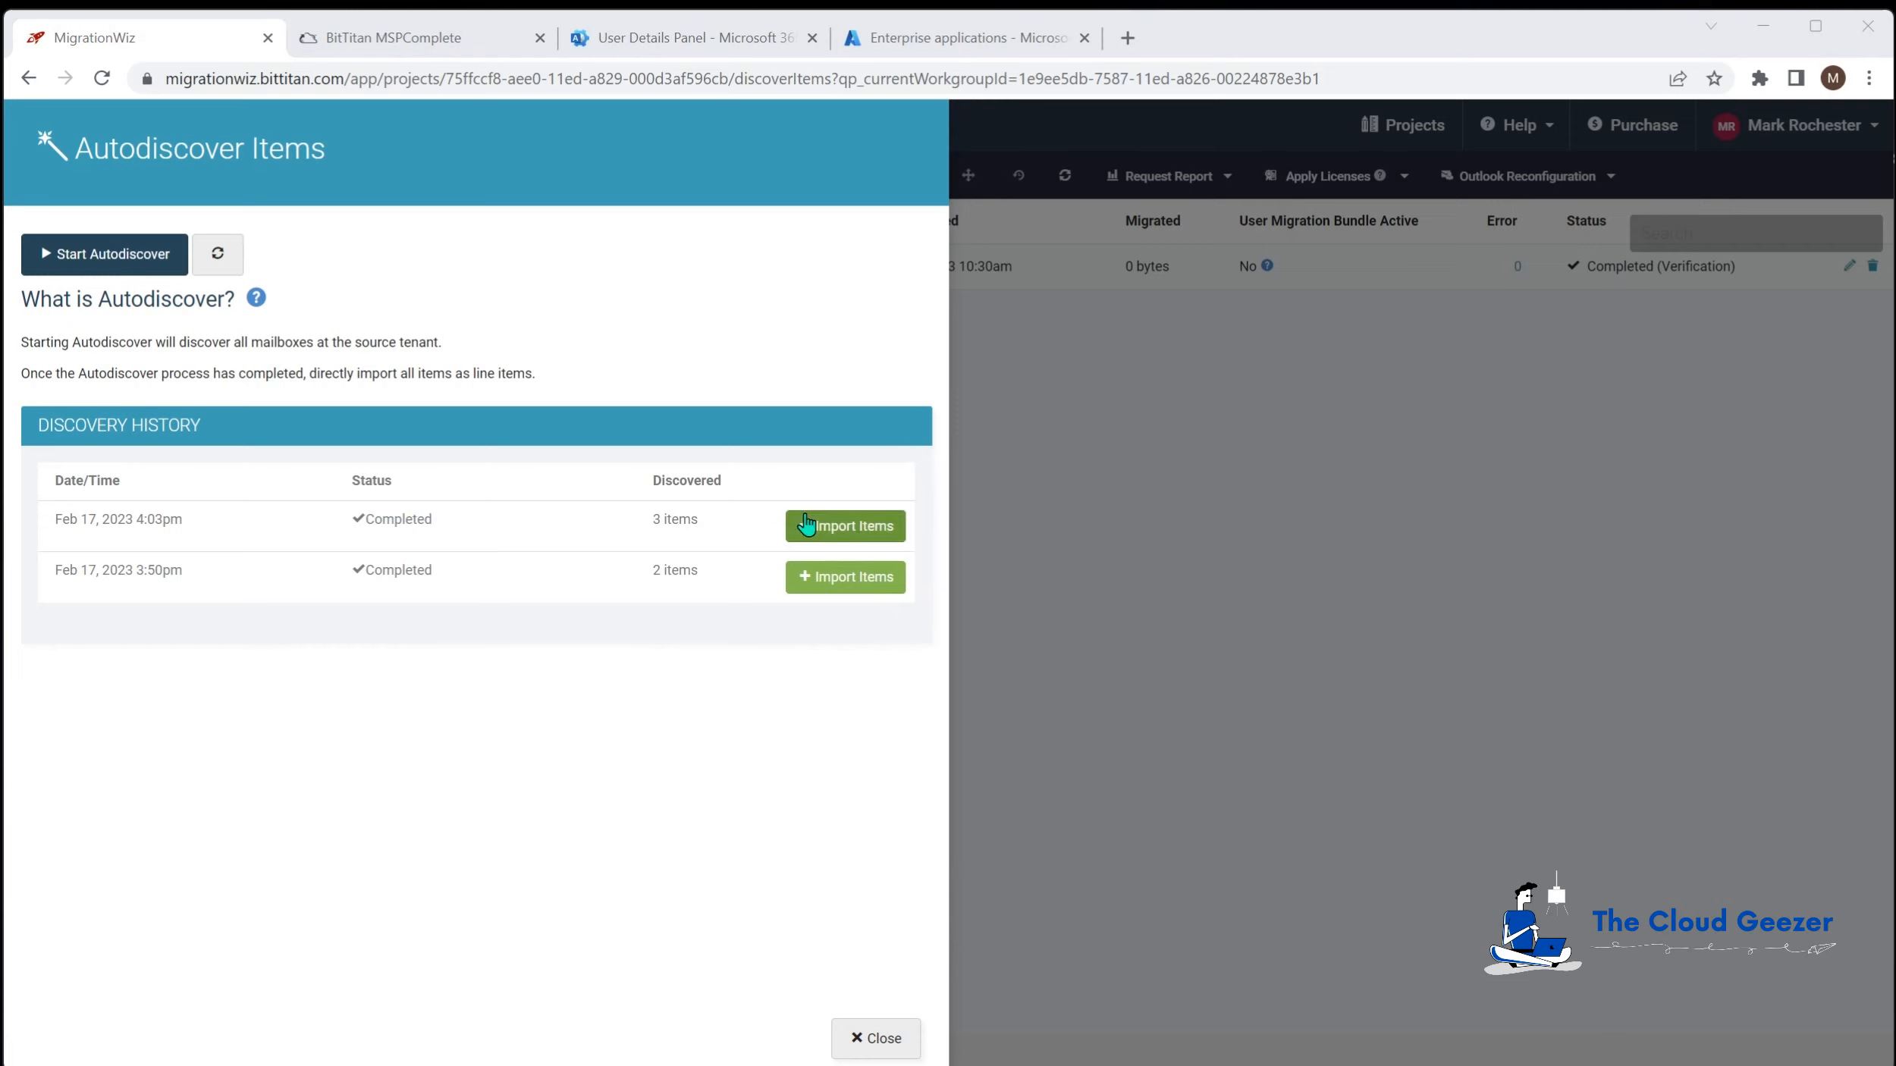
click(874, 532)
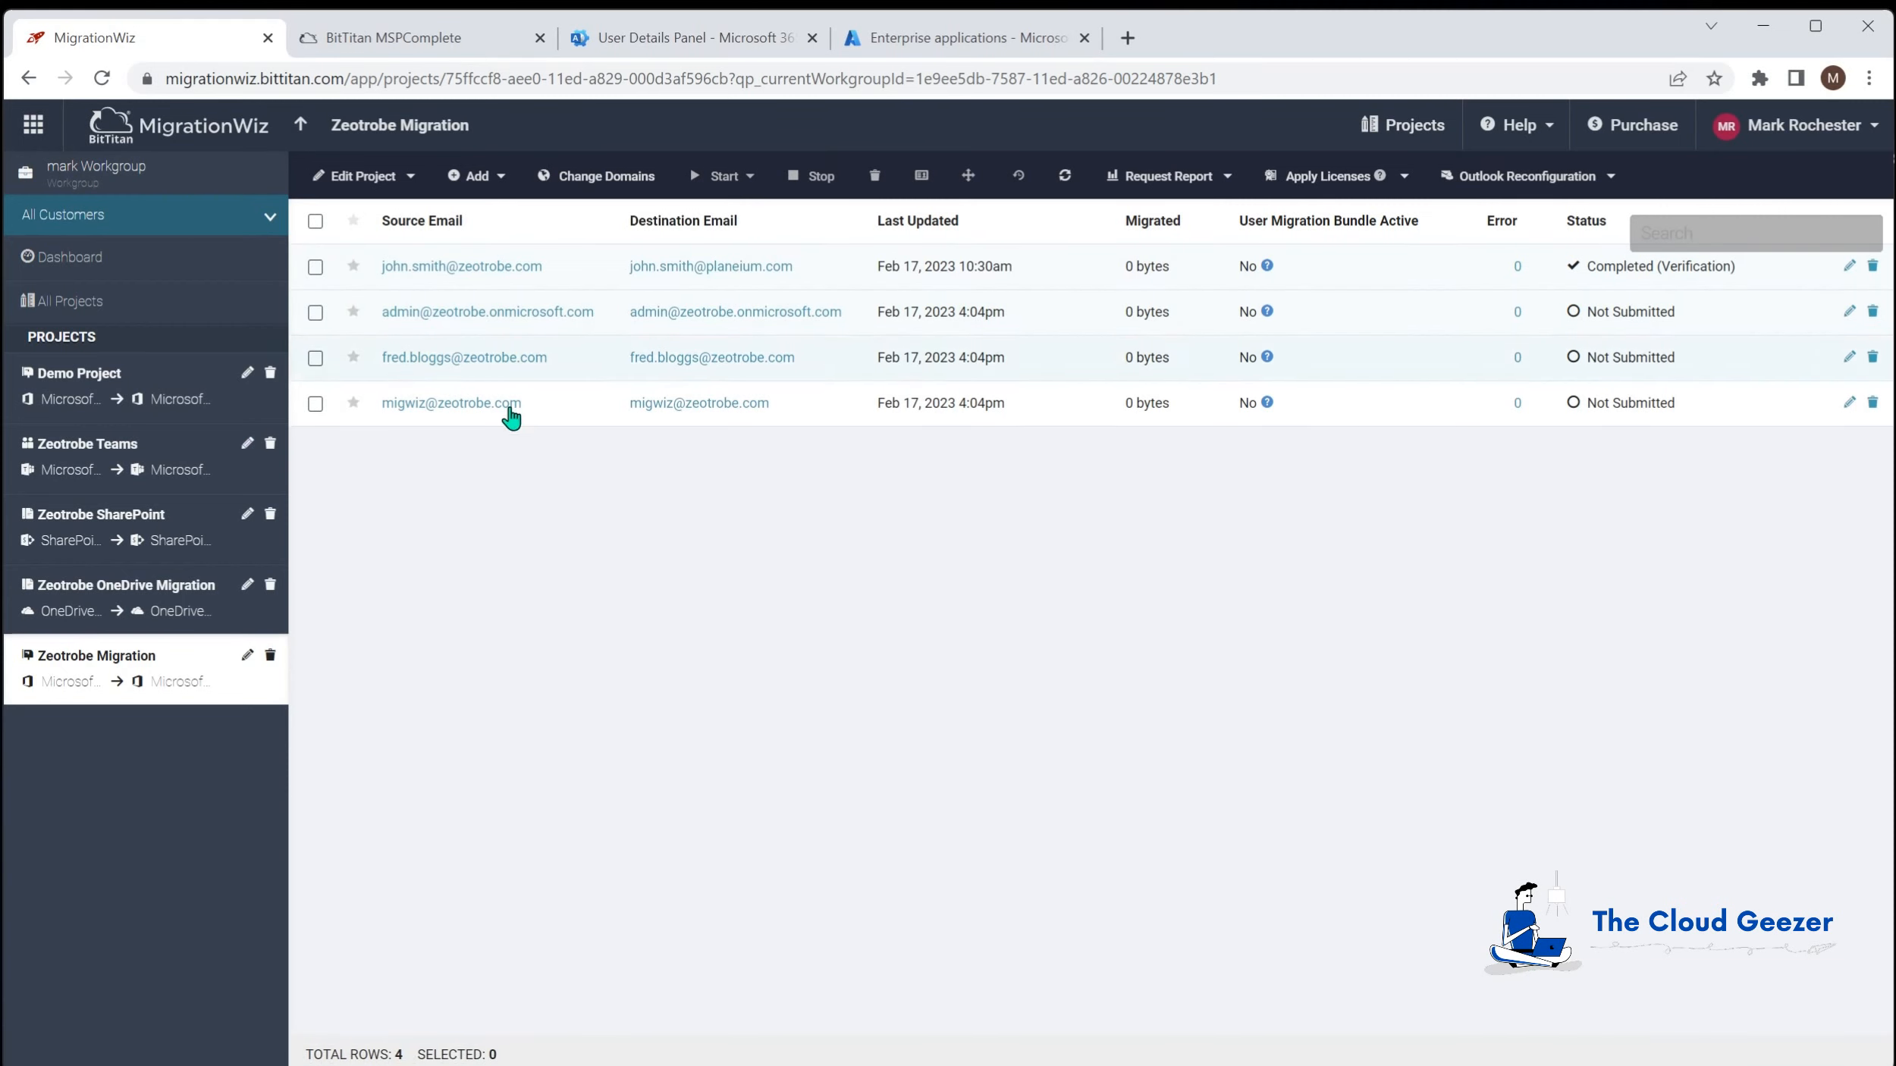
Step: Delete the admin and migwiz mailbox rows and confirm the removal
click(315, 311)
click(315, 404)
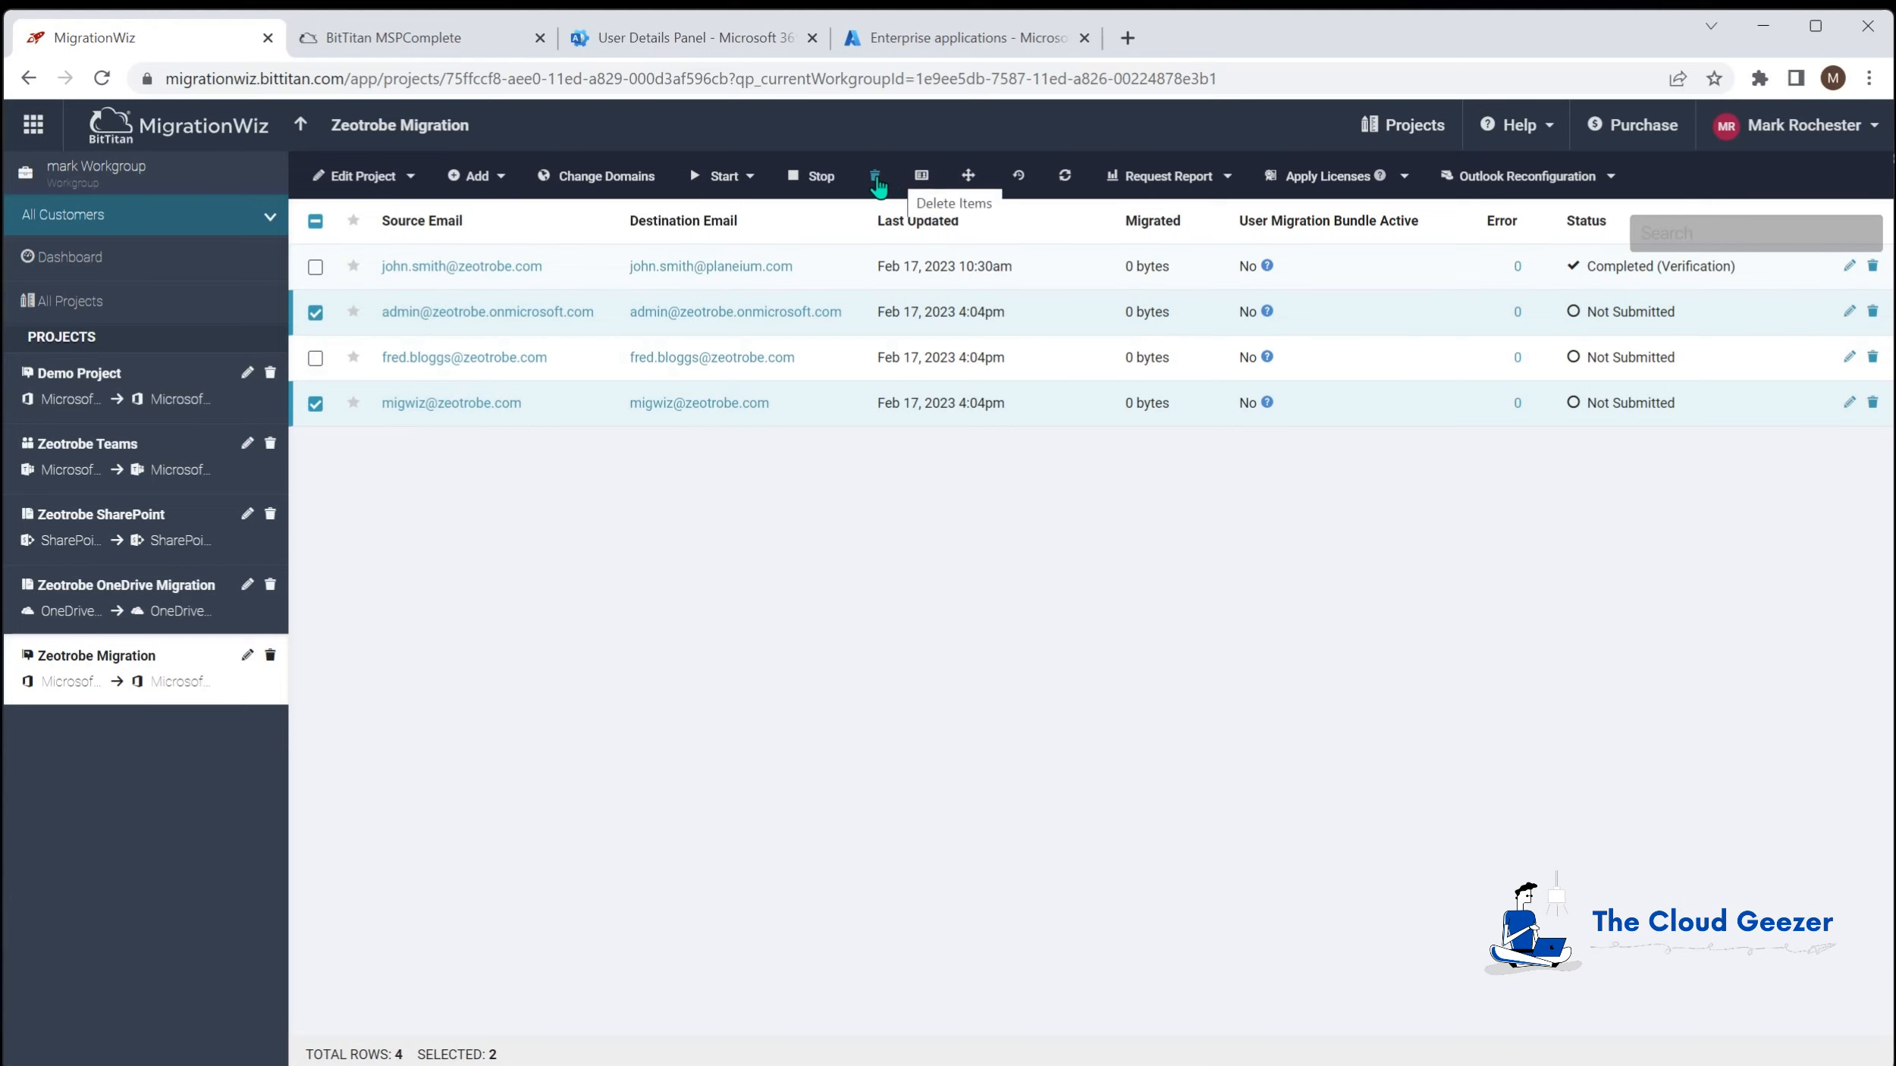
click(874, 176)
click(987, 220)
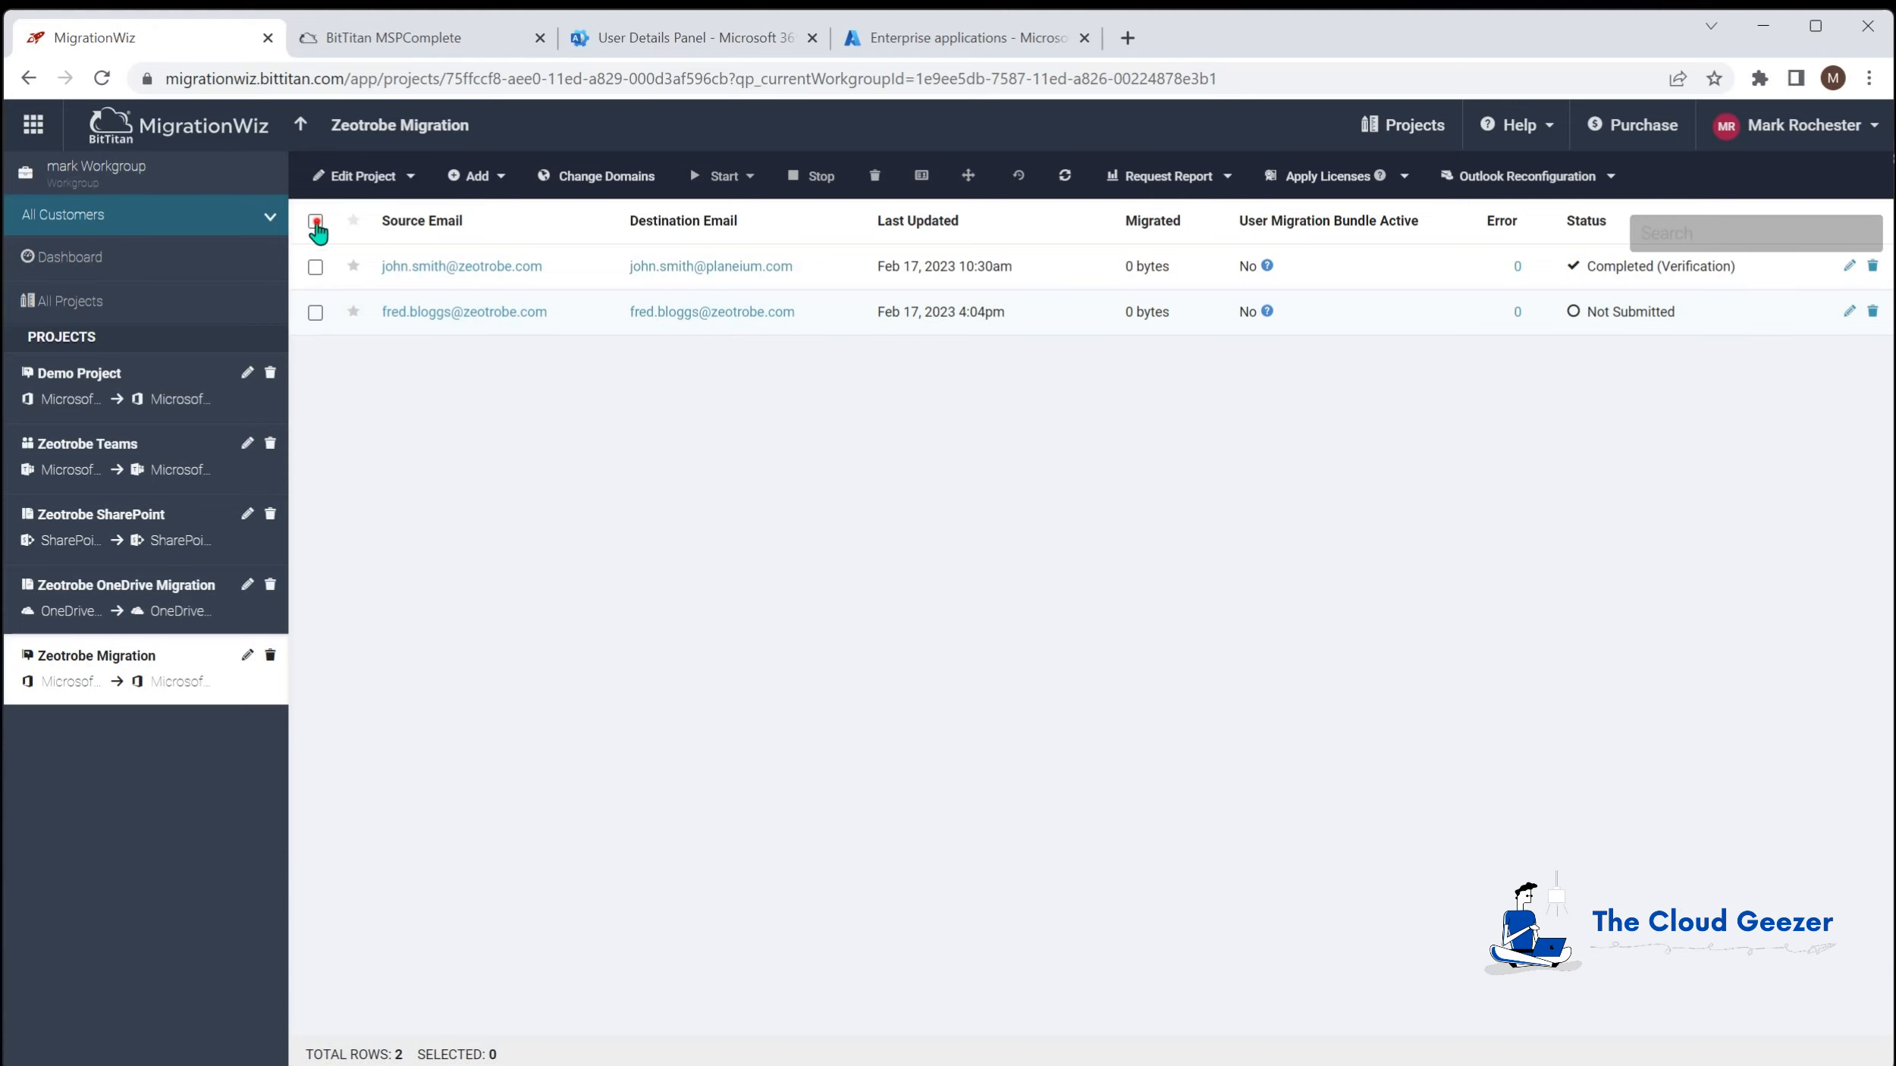
Step: For the second user's row only, switch the destination domain to planeium.com
click(316, 221)
click(315, 267)
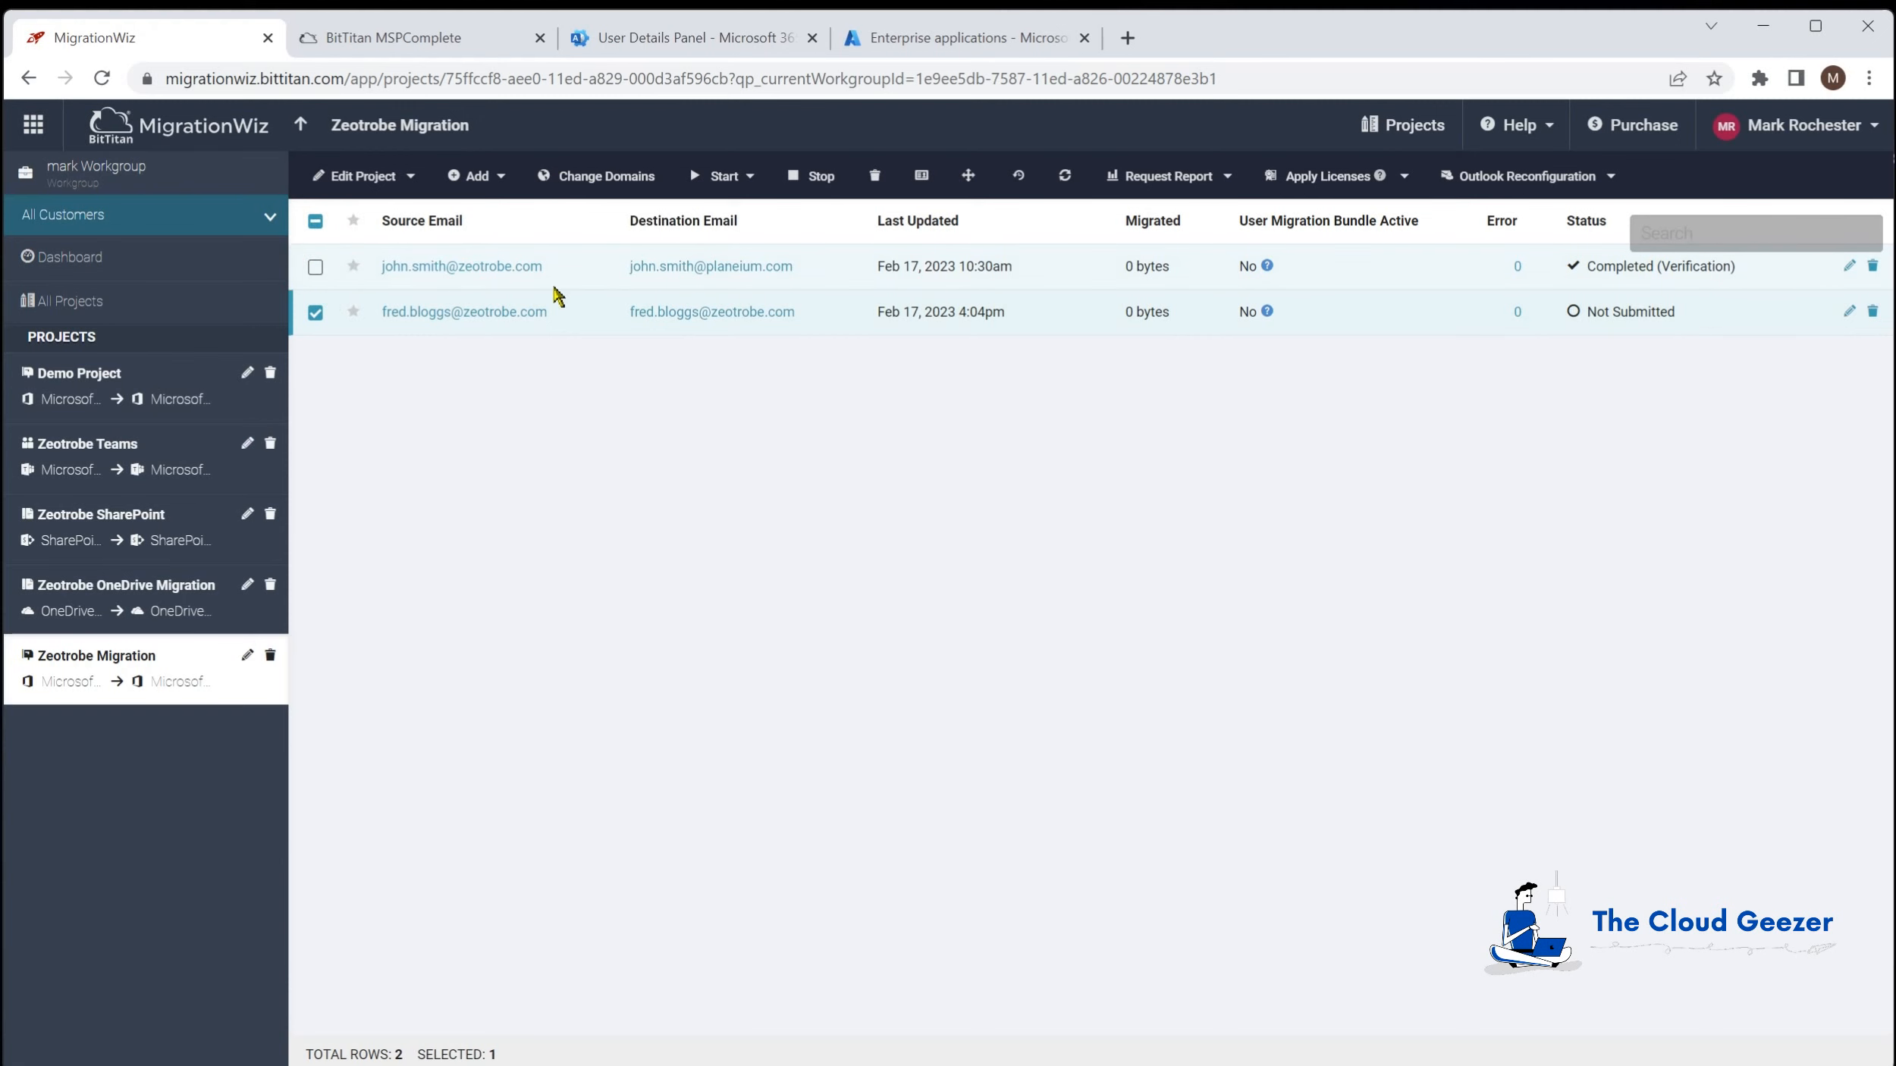
click(606, 176)
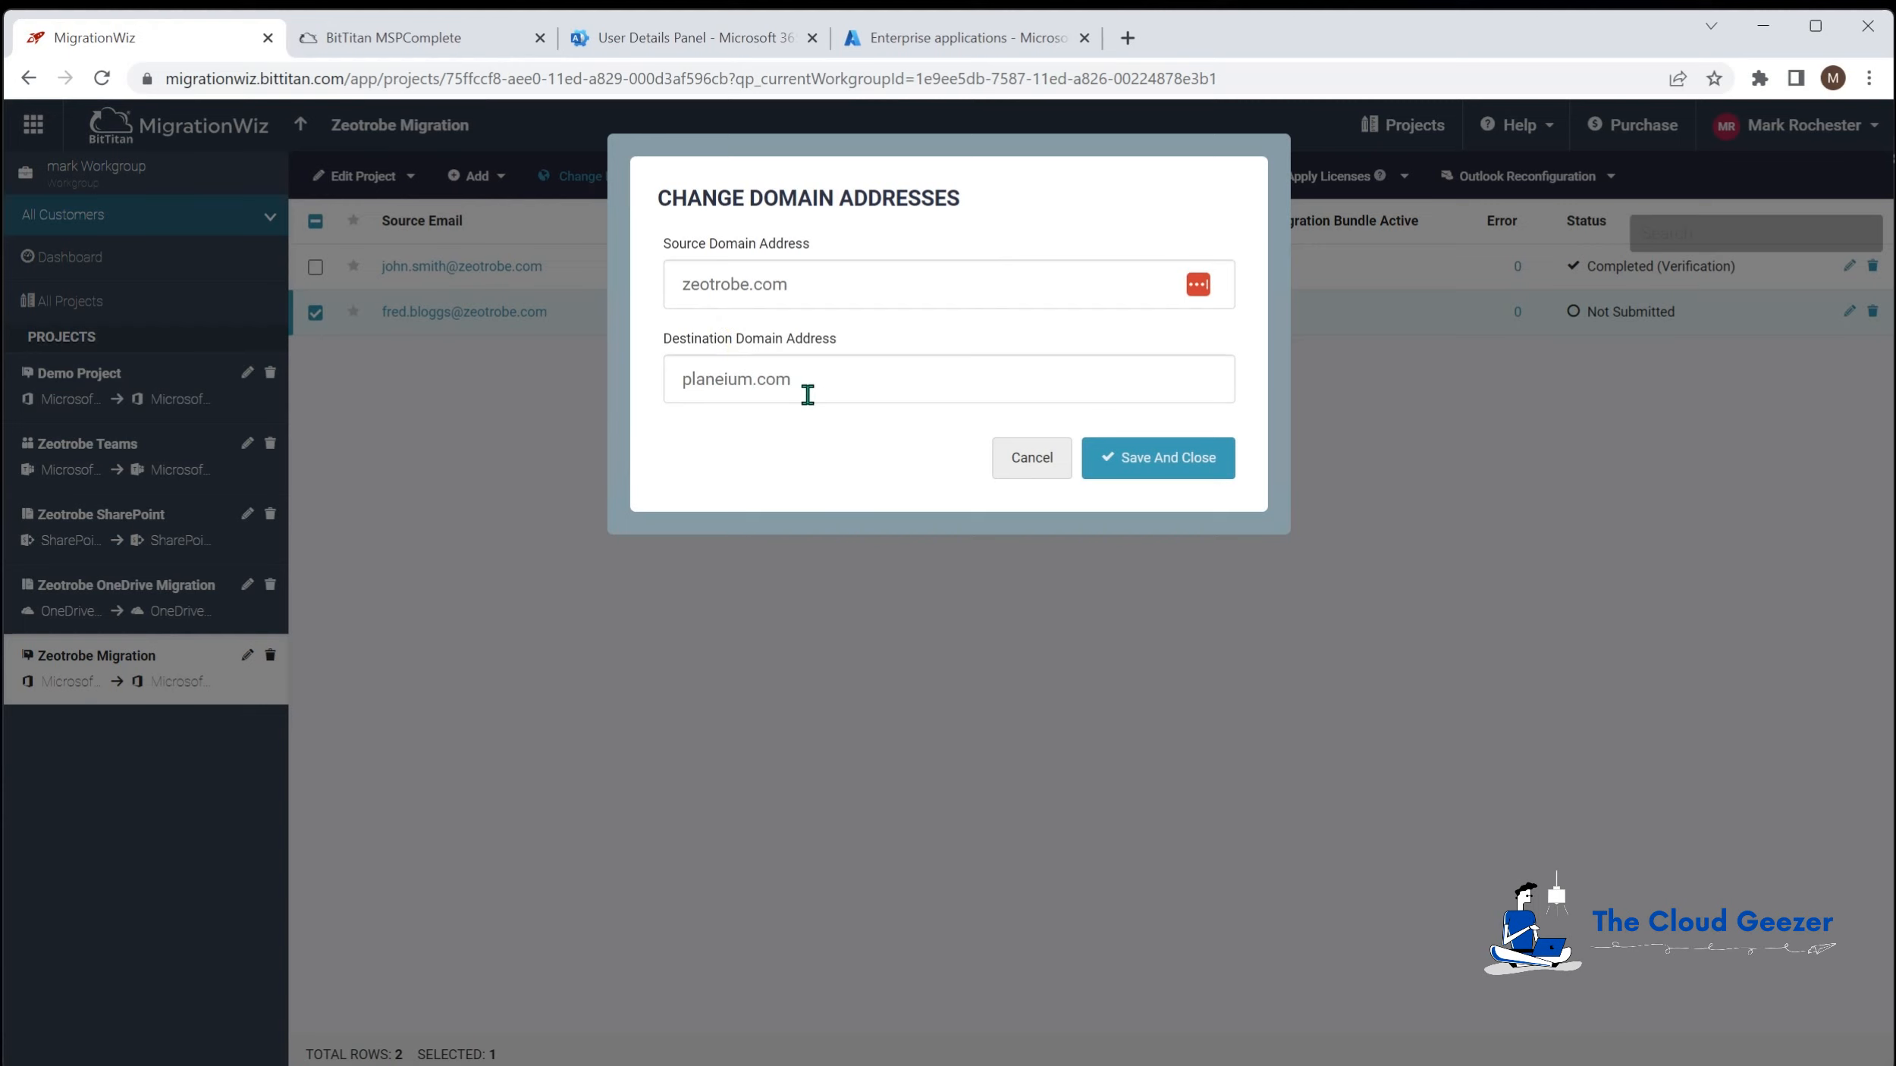
click(1141, 458)
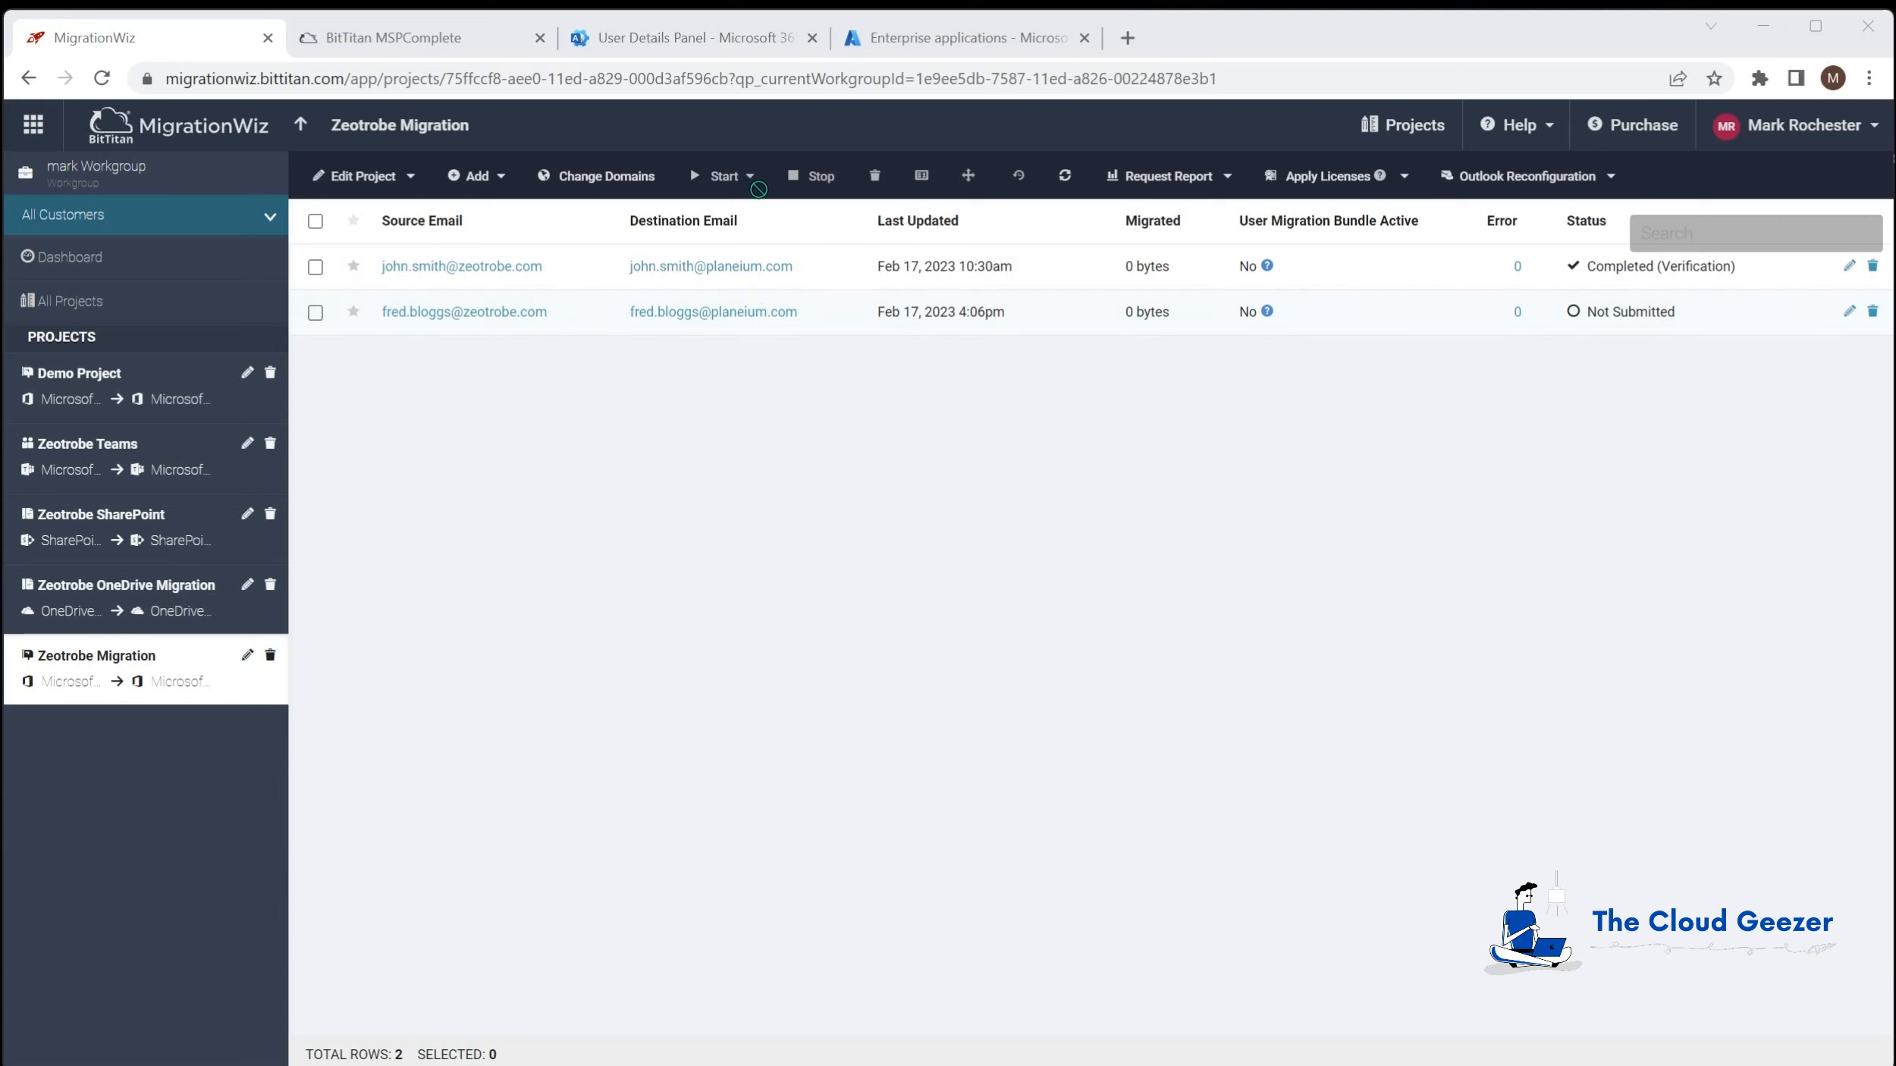
click(316, 267)
click(724, 176)
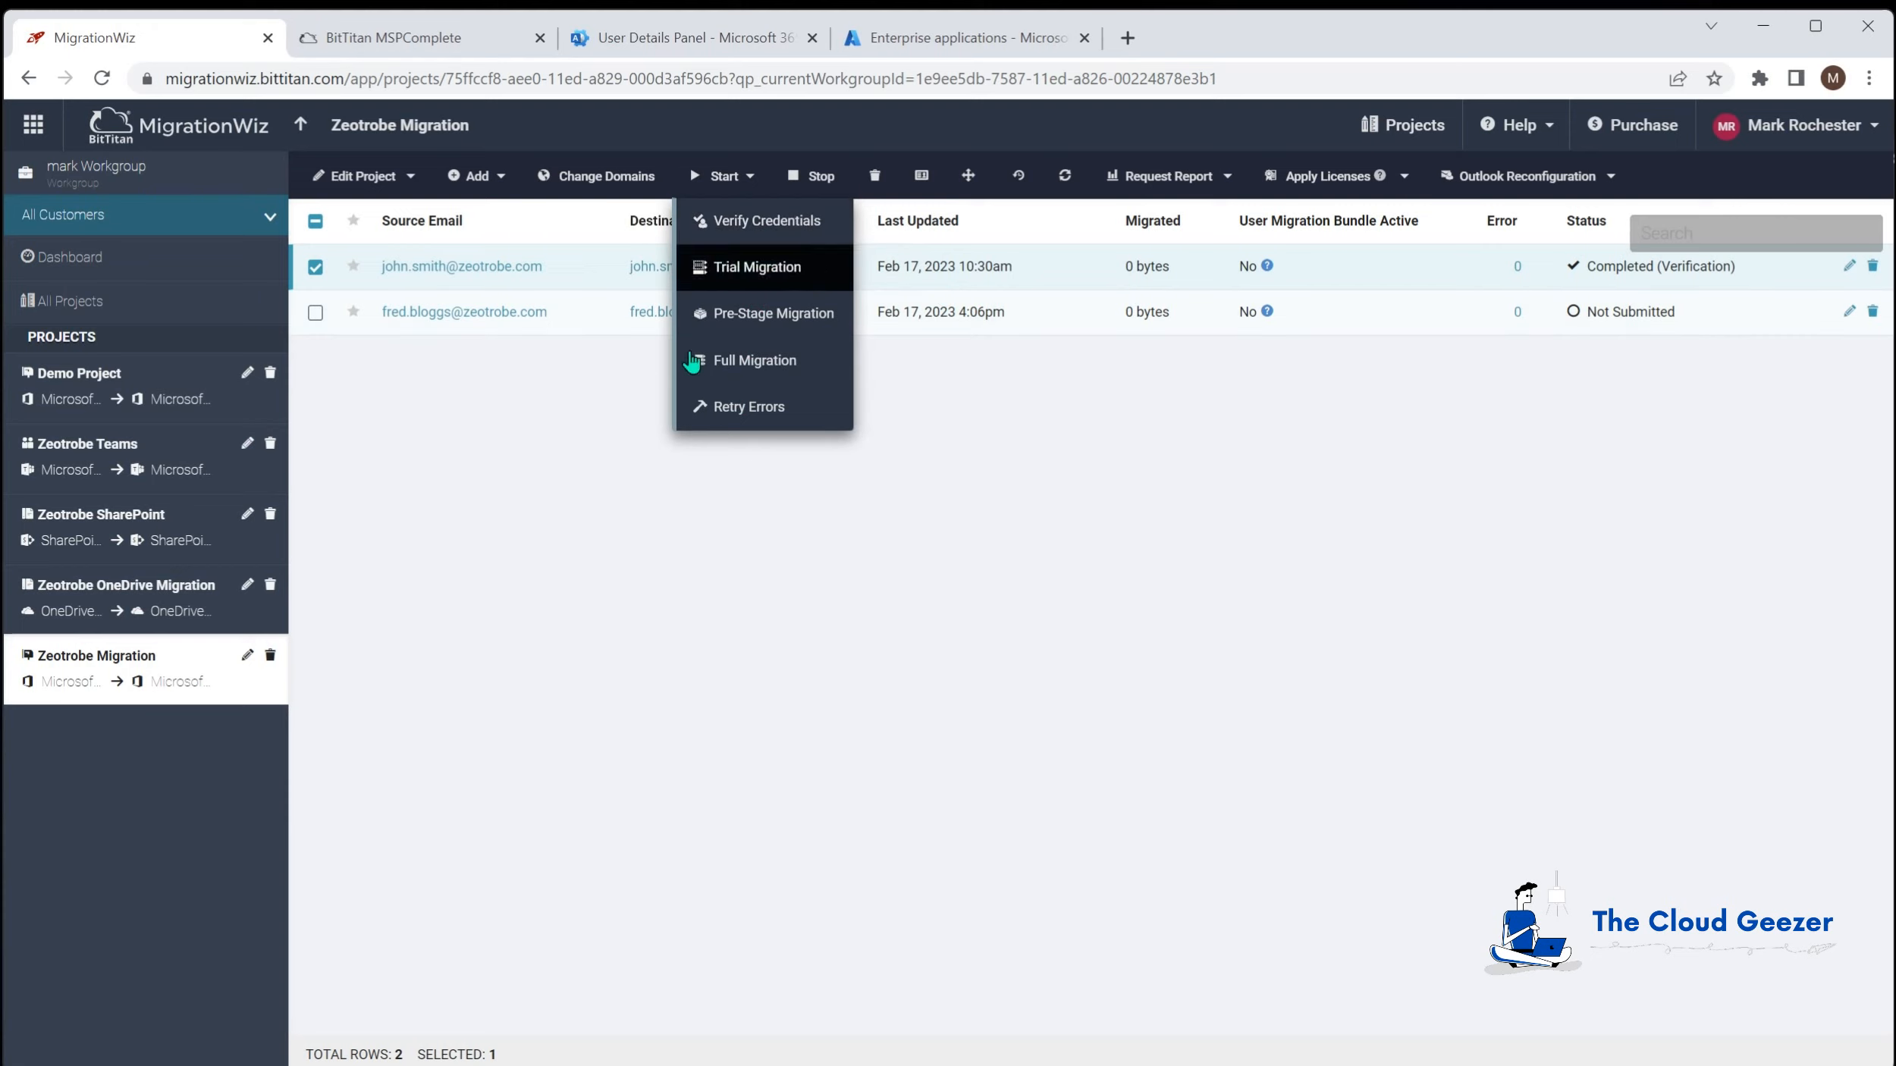
click(571, 435)
click(316, 267)
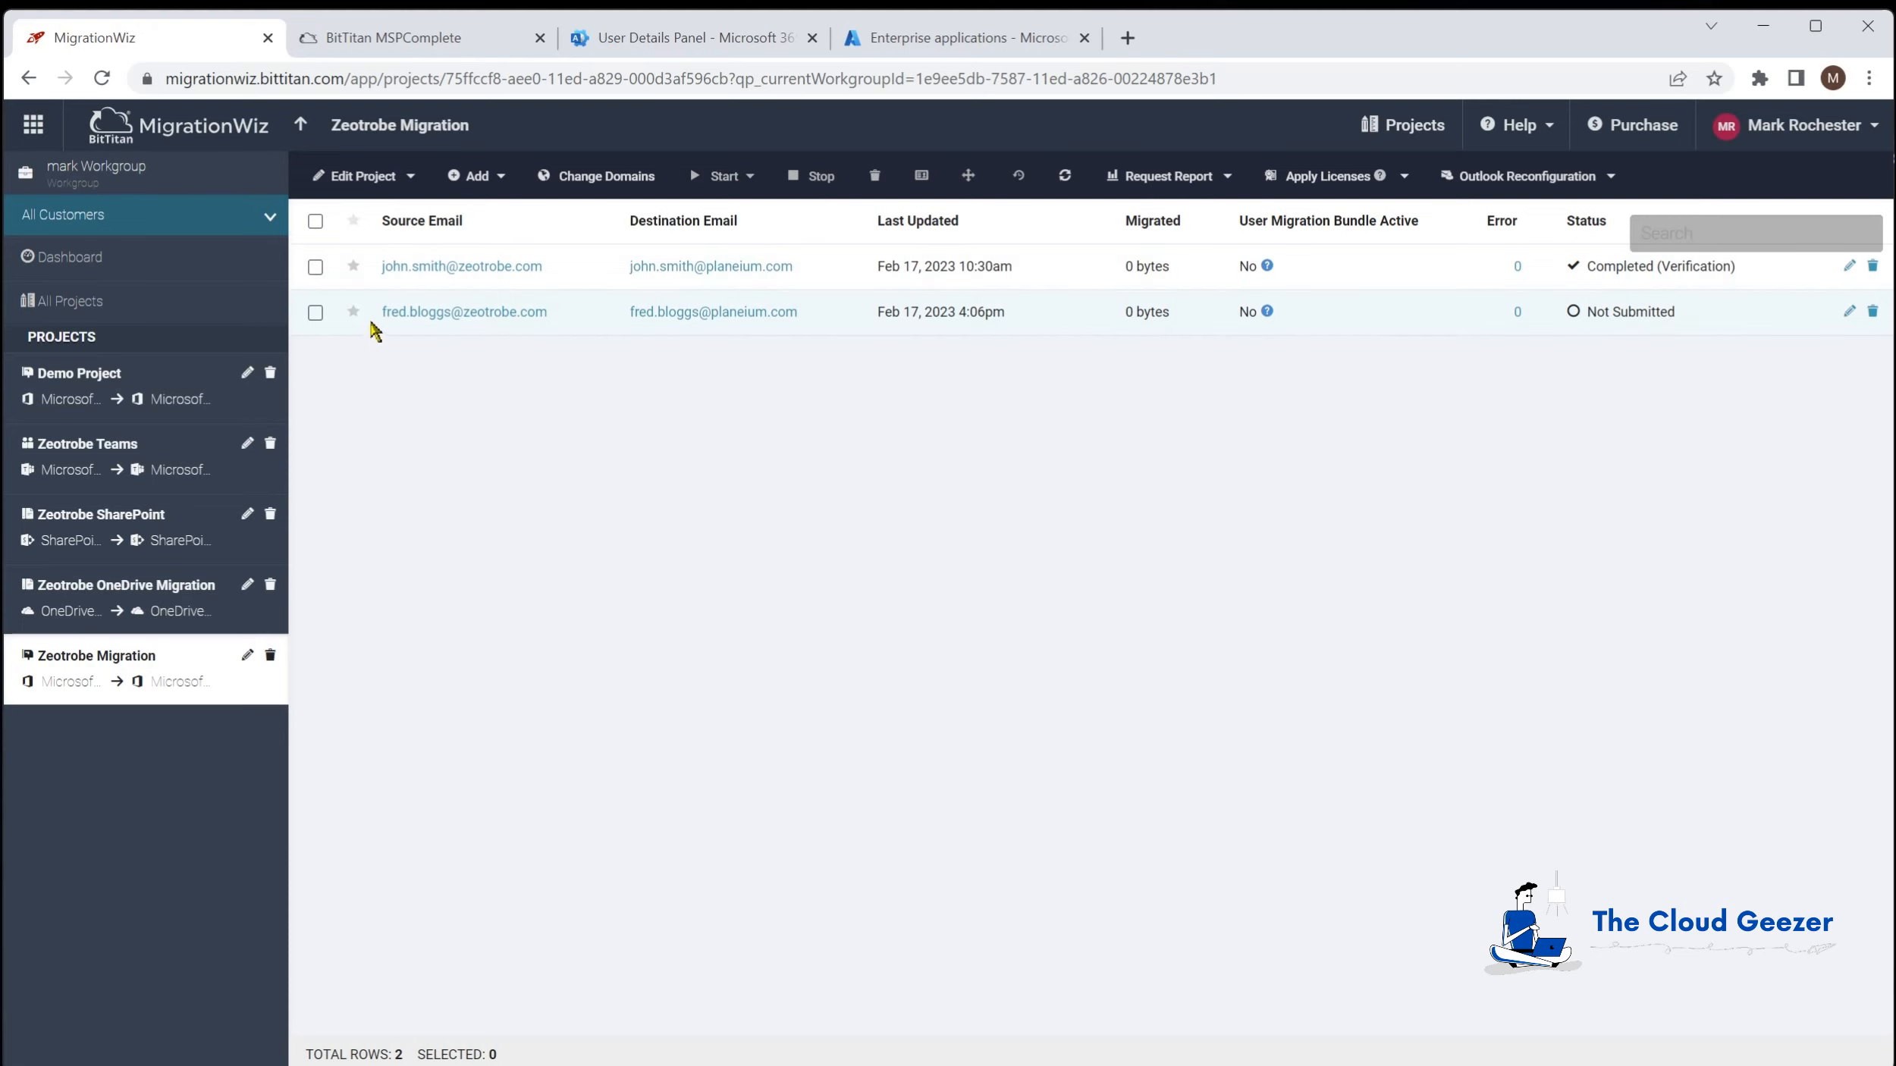
click(316, 312)
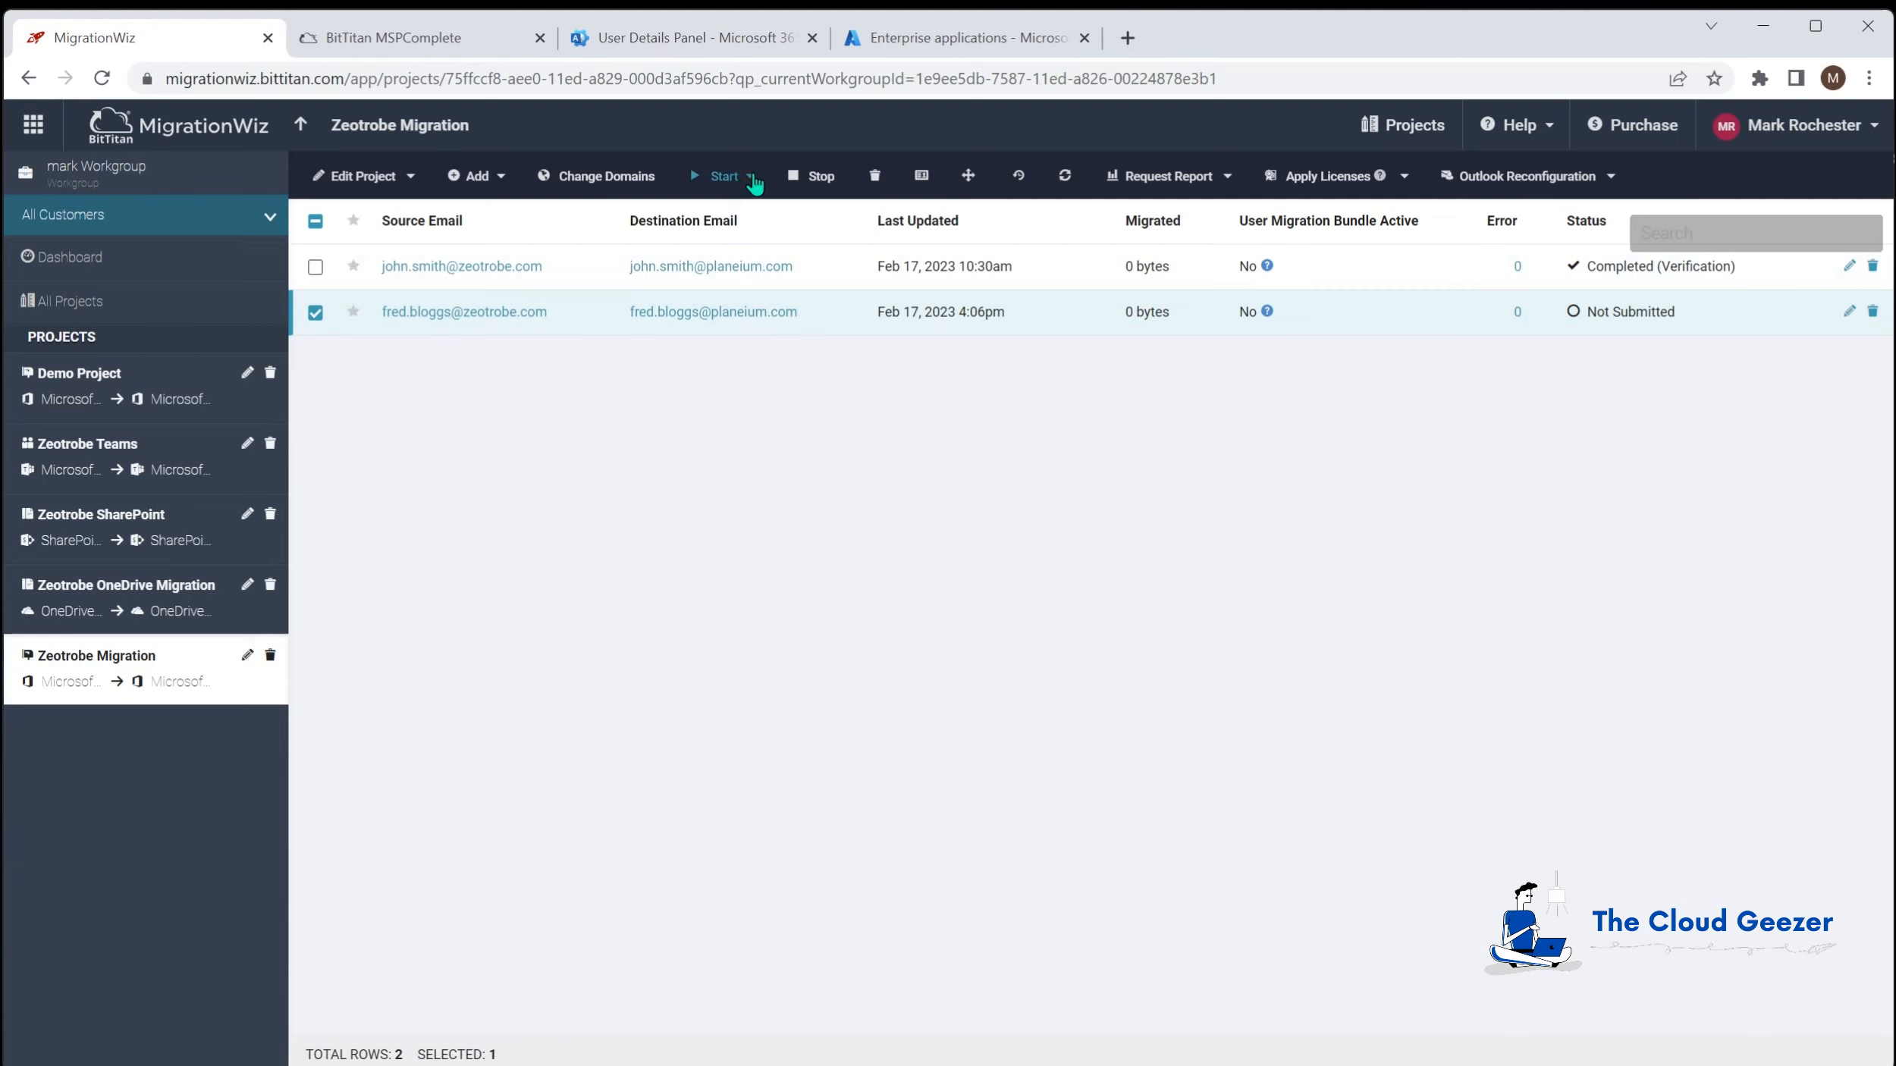
click(748, 178)
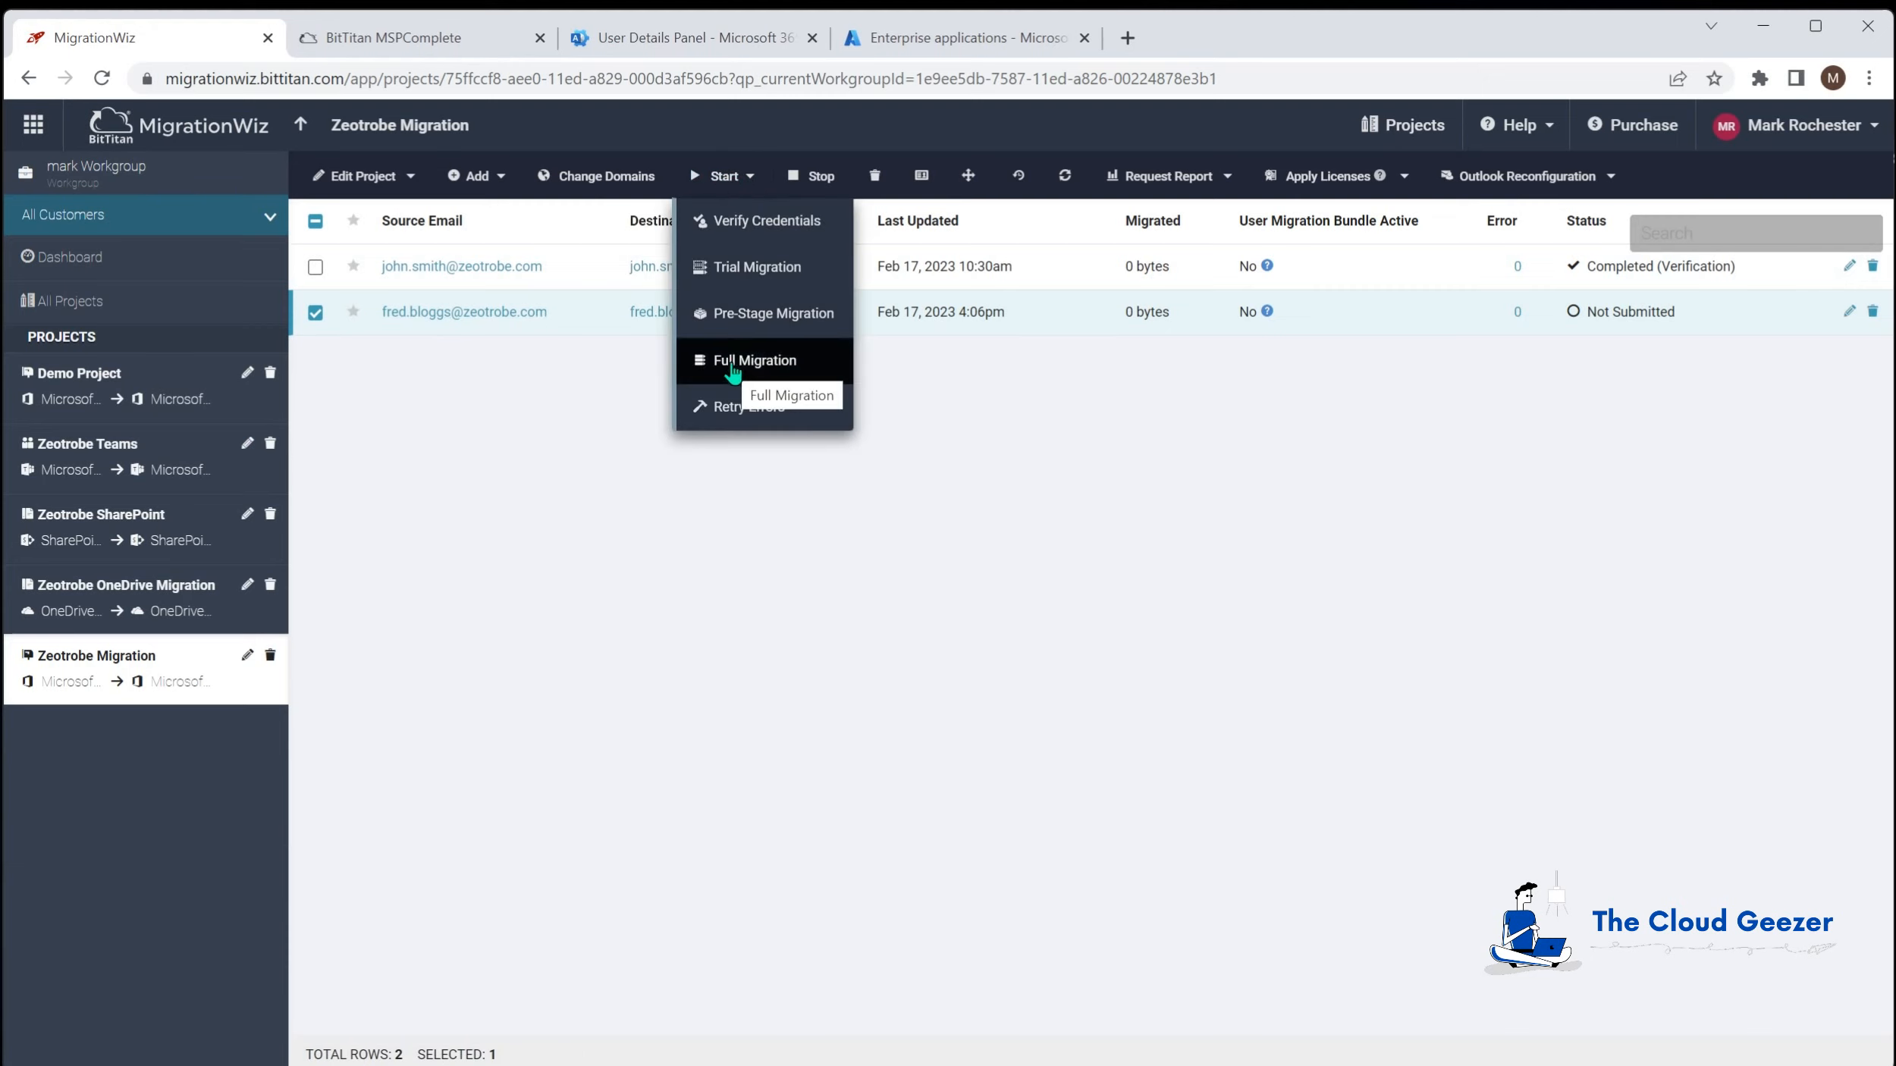
click(747, 314)
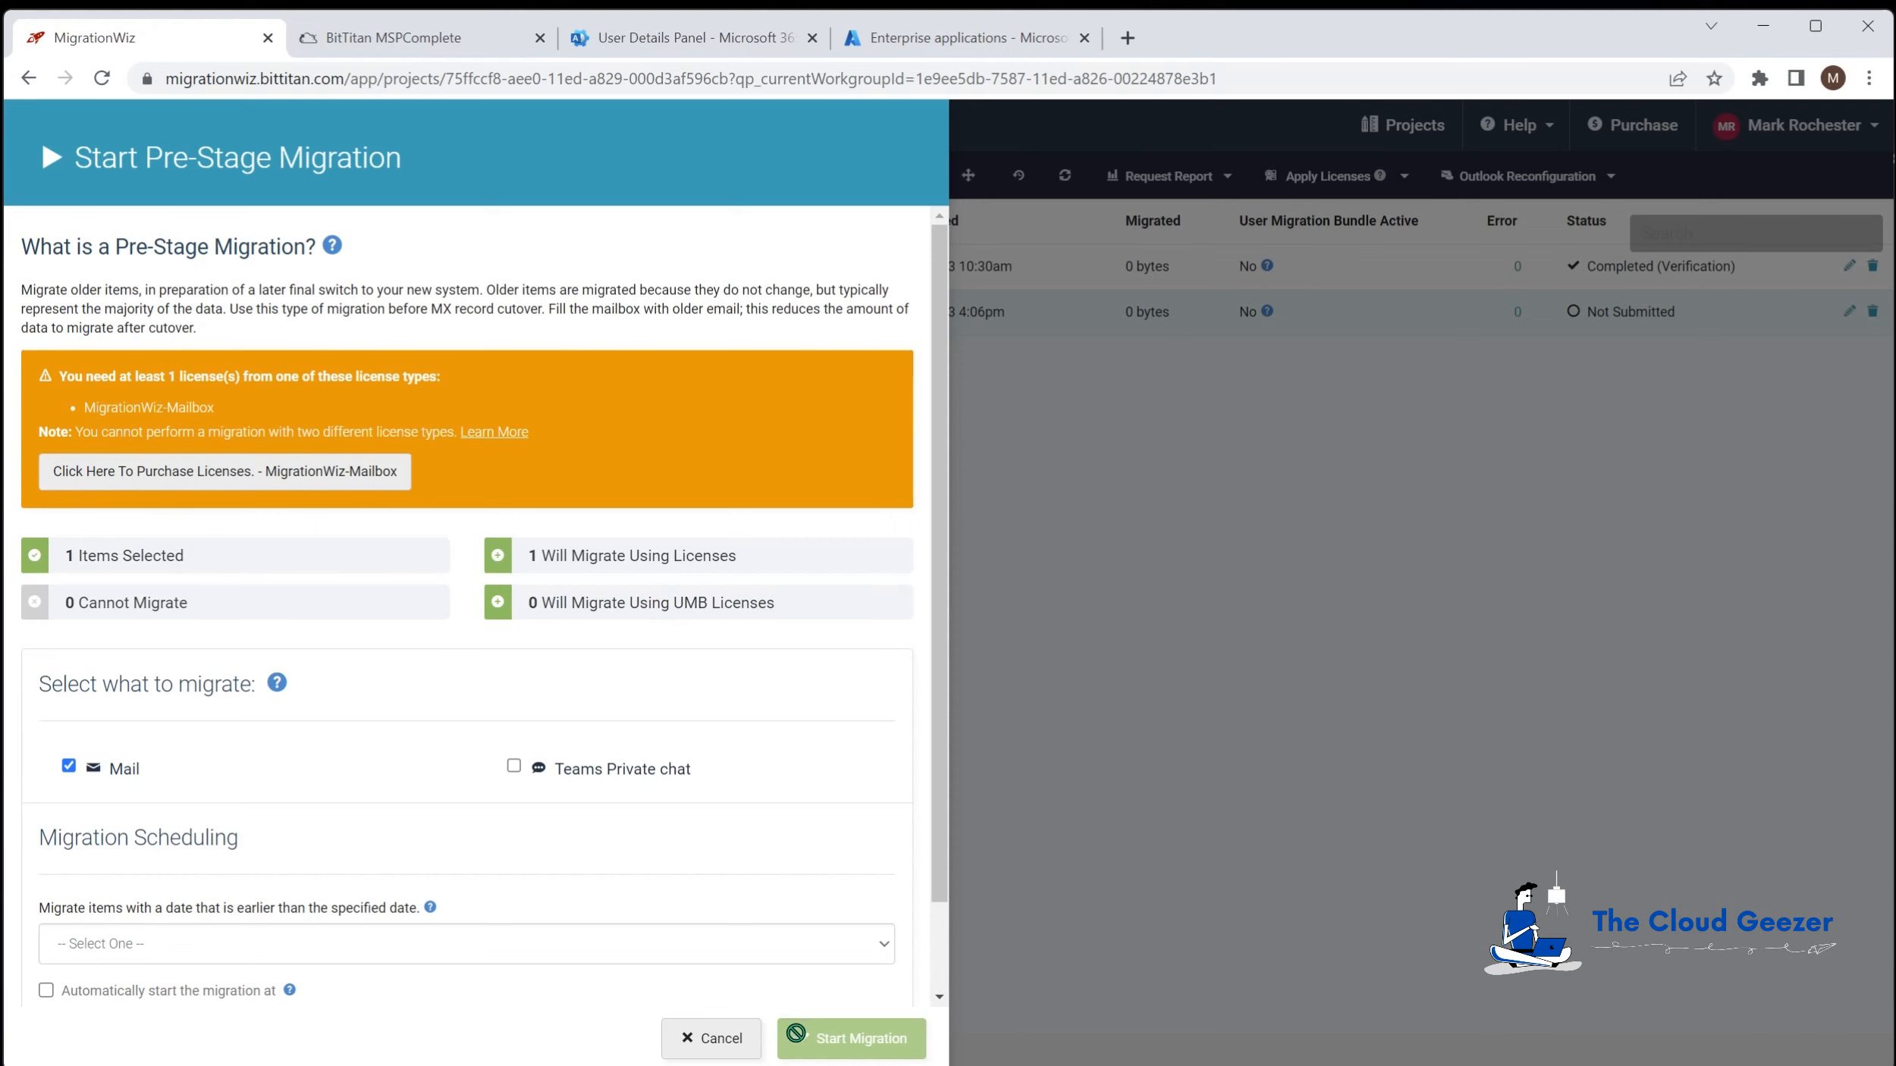
click(722, 1039)
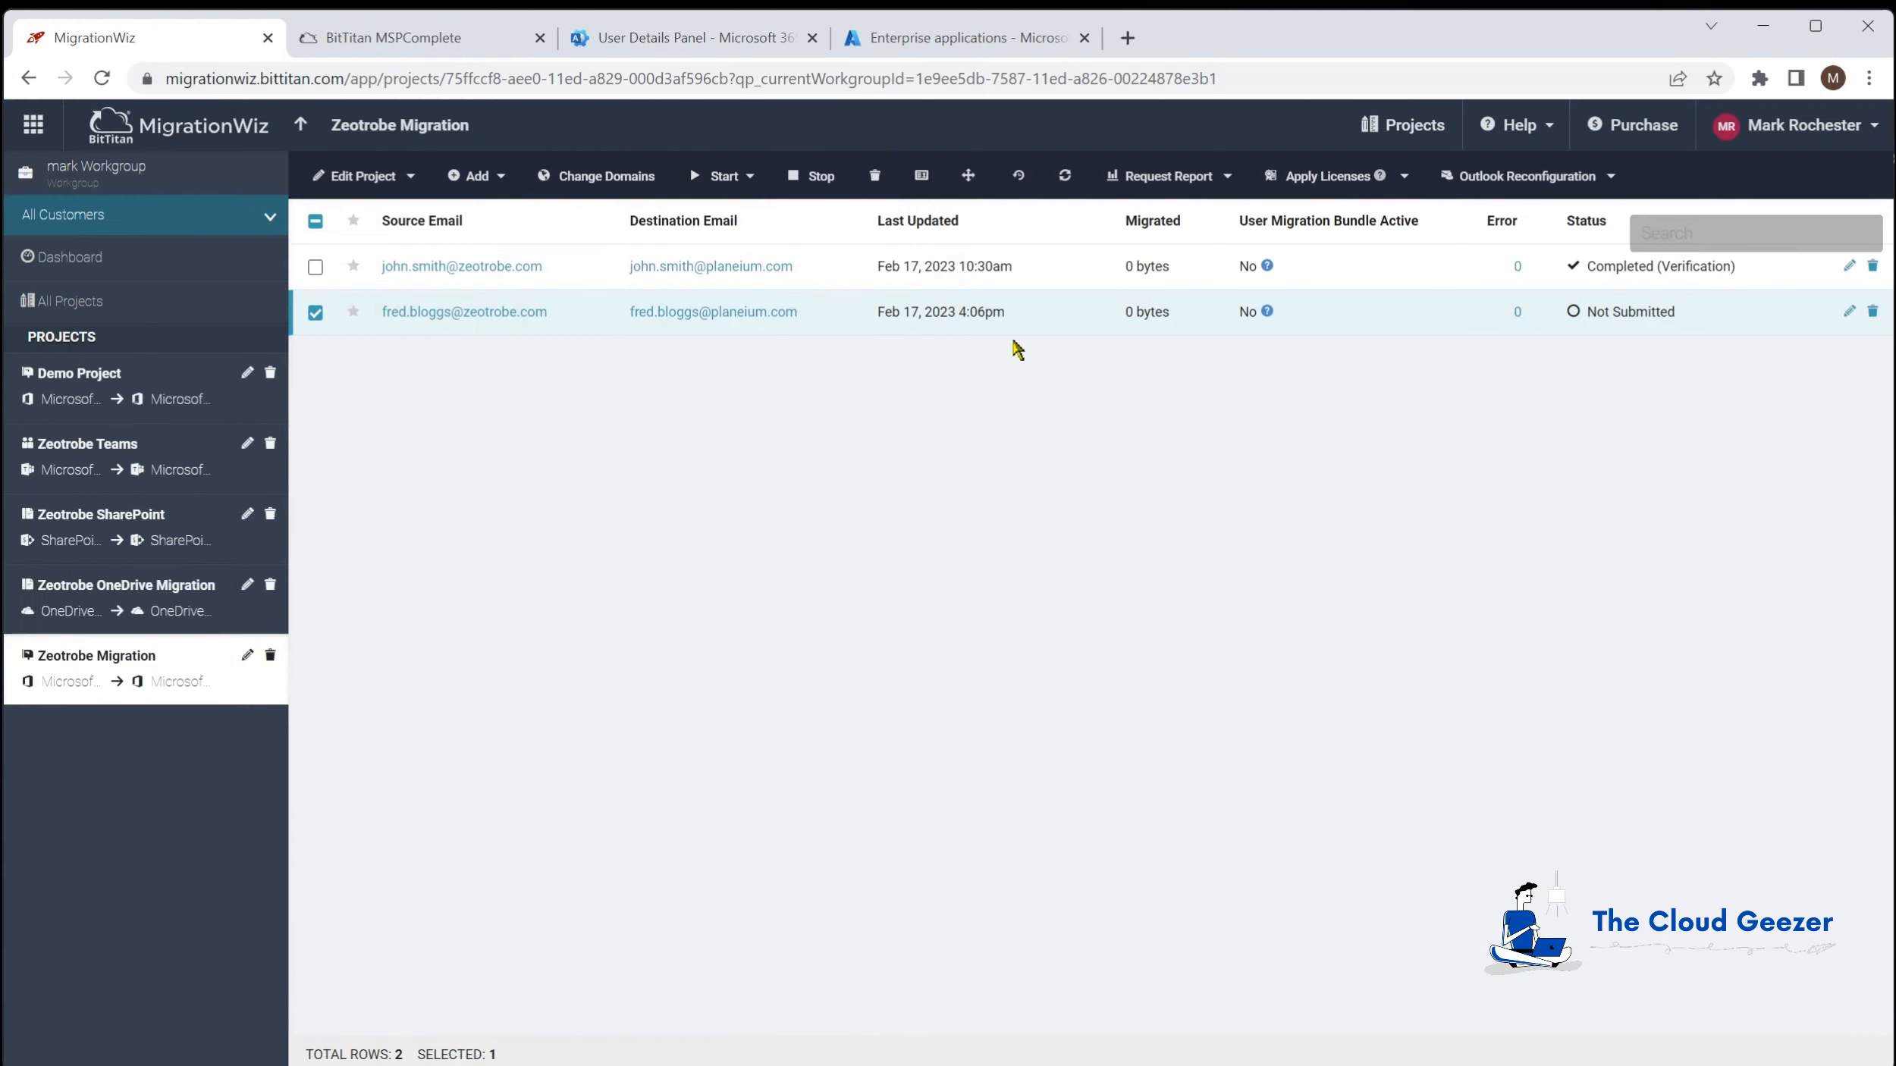
Step: Review the 8 license packs on MSPComplete's Licenses page, then open the BitTitan Store
click(1812, 135)
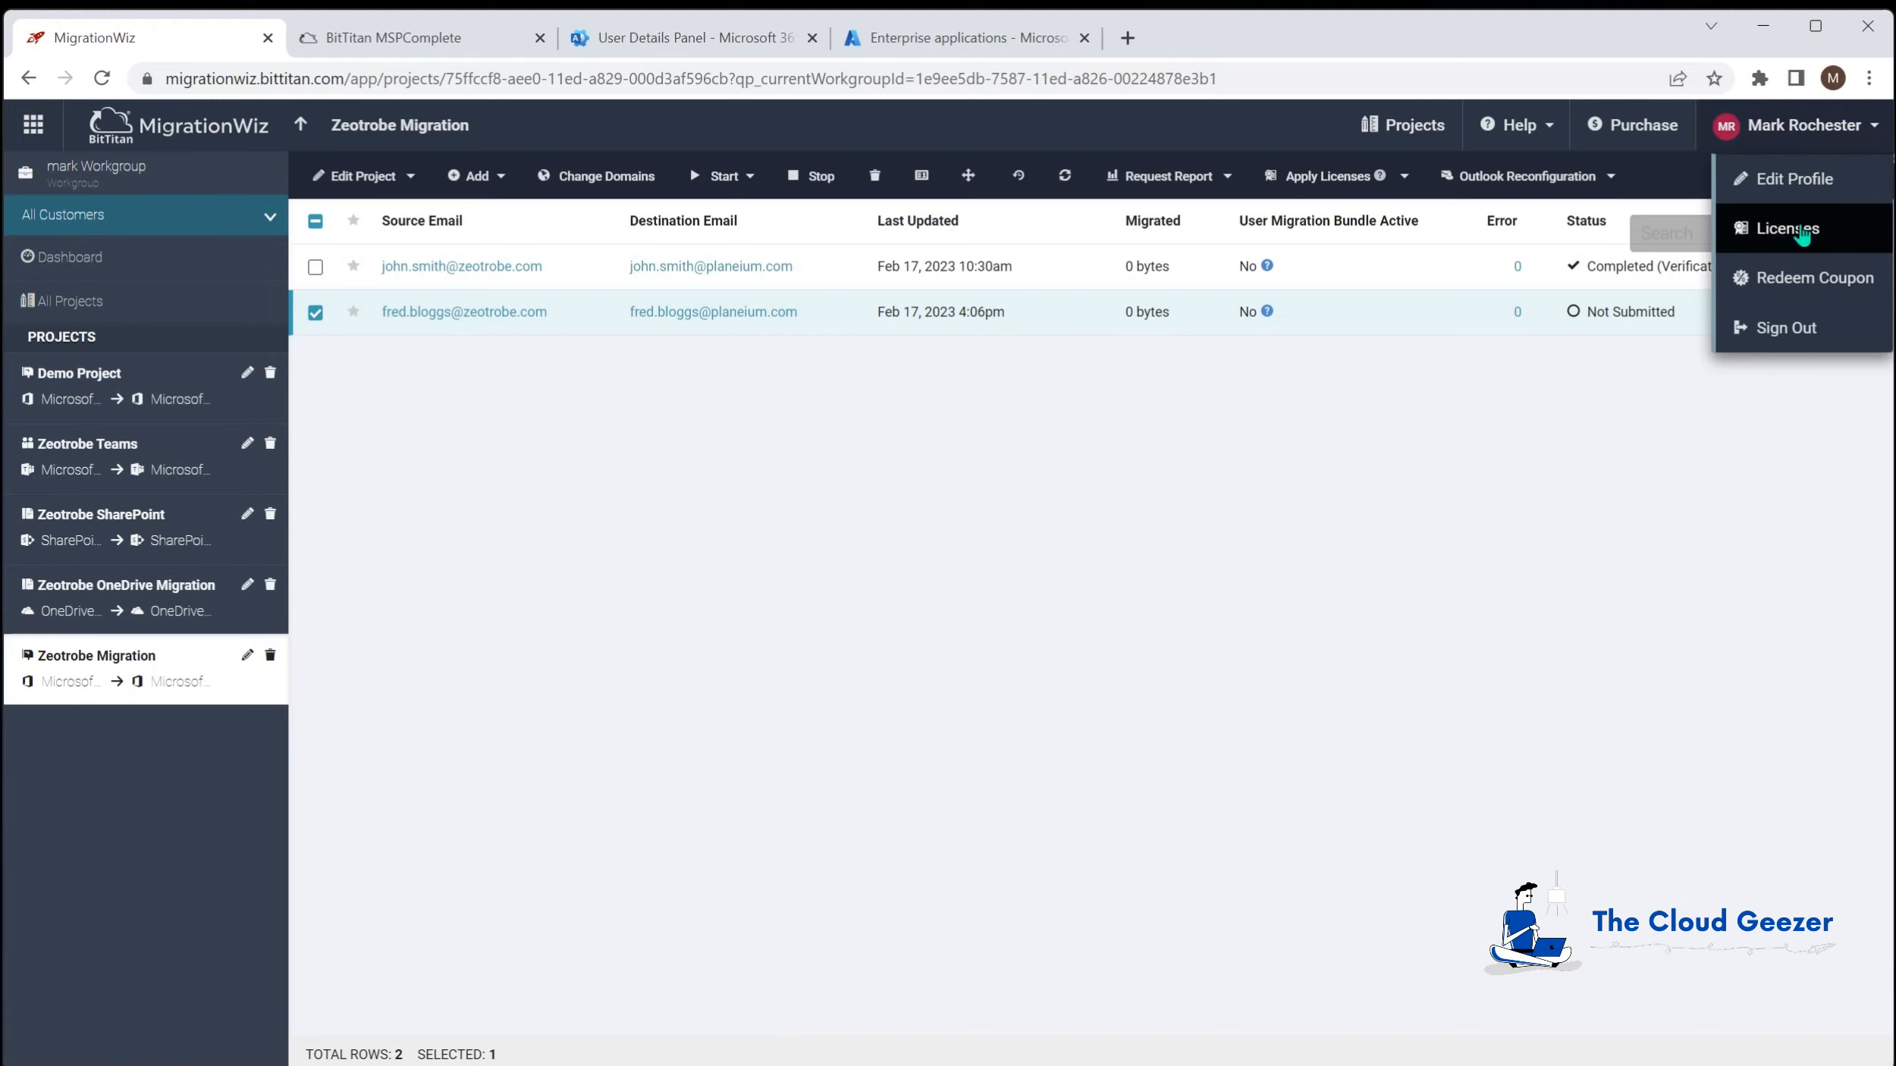
click(1787, 228)
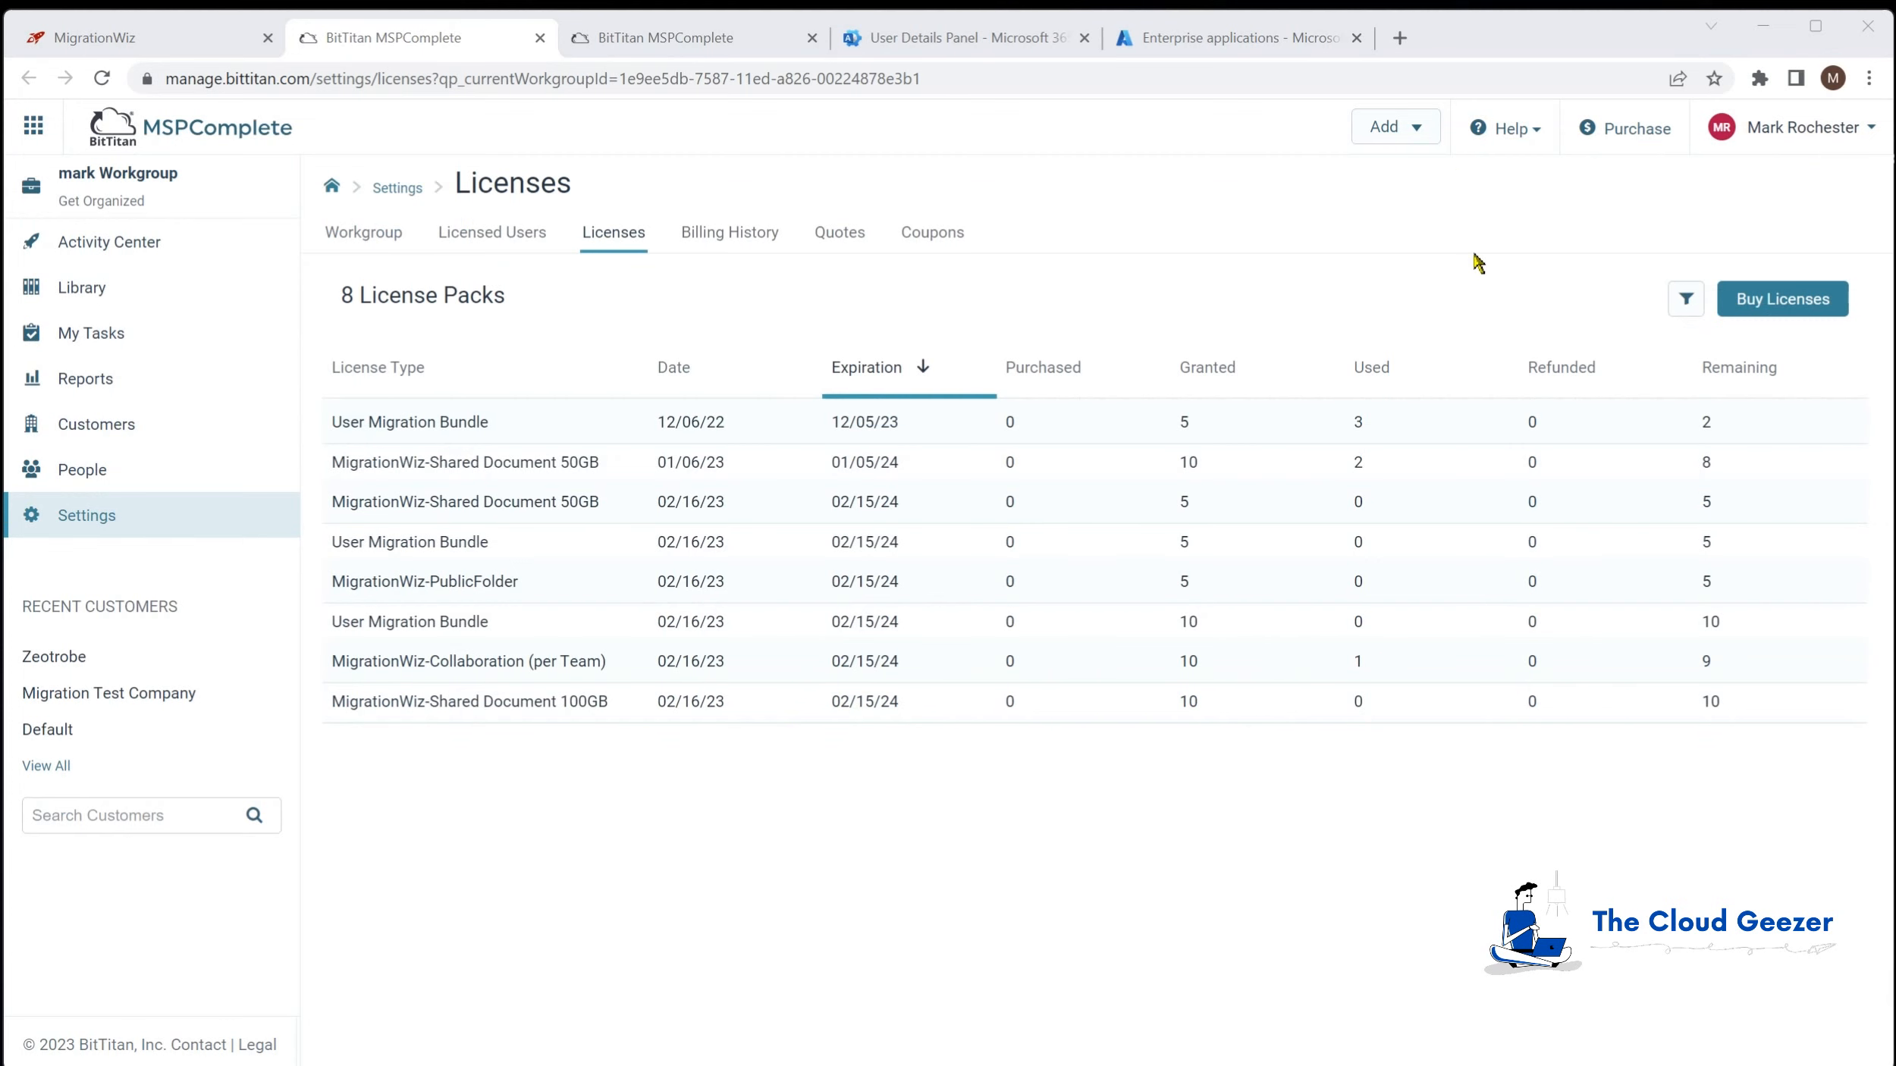
click(1622, 131)
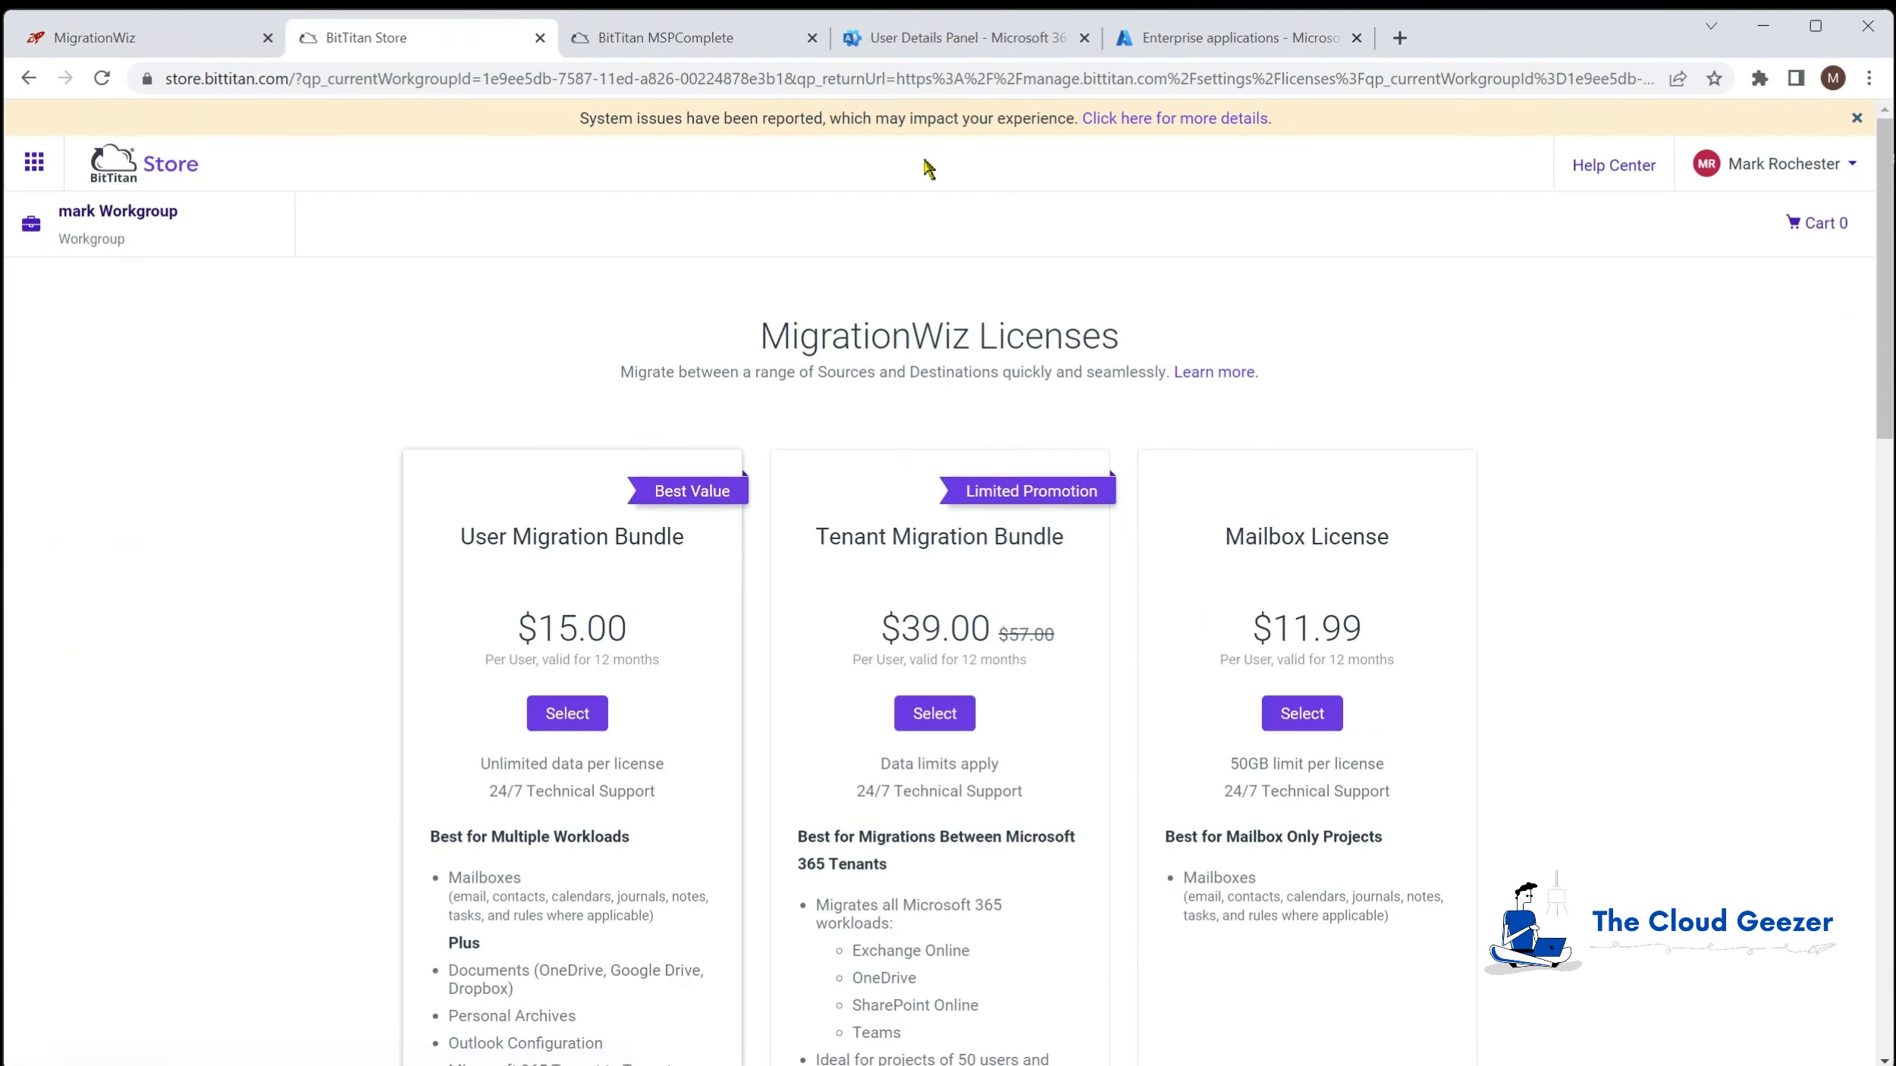
scroll(289, 576, down, 3)
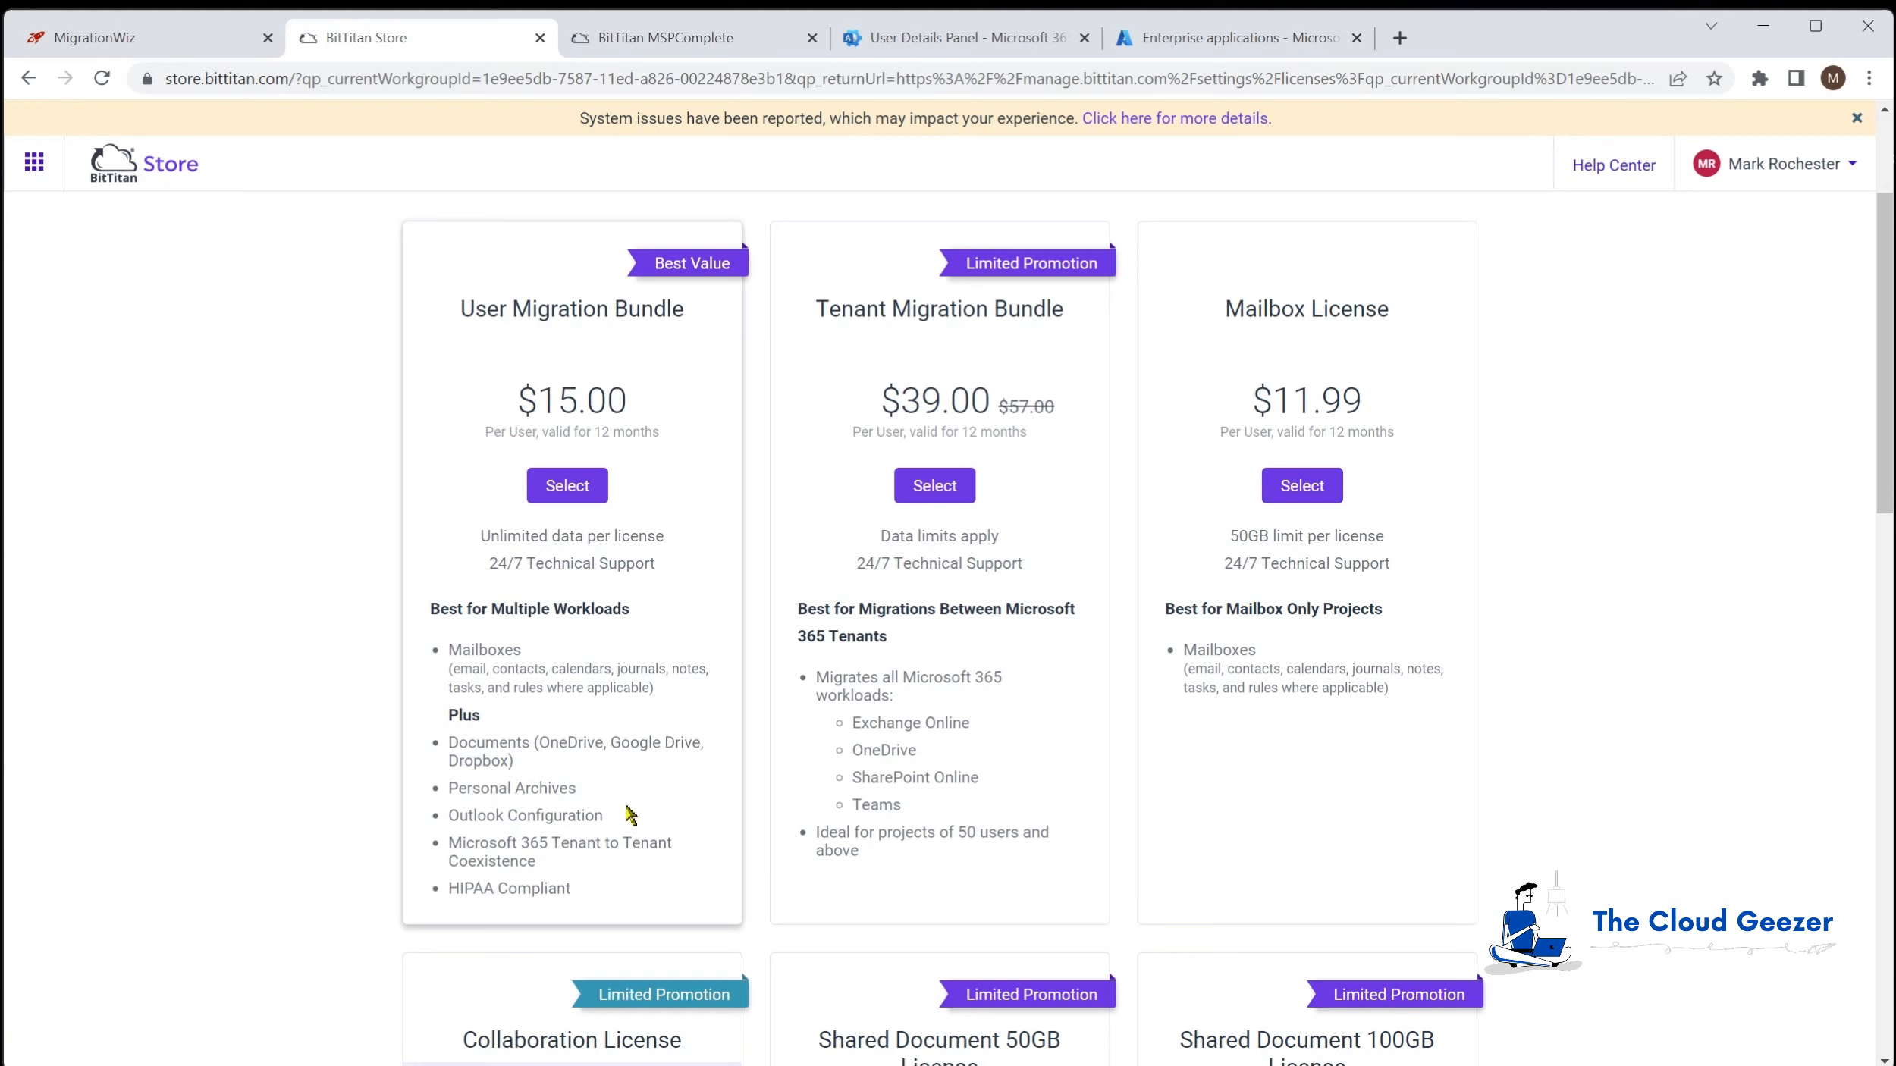
click(600, 815)
drag(600, 814, 447, 817)
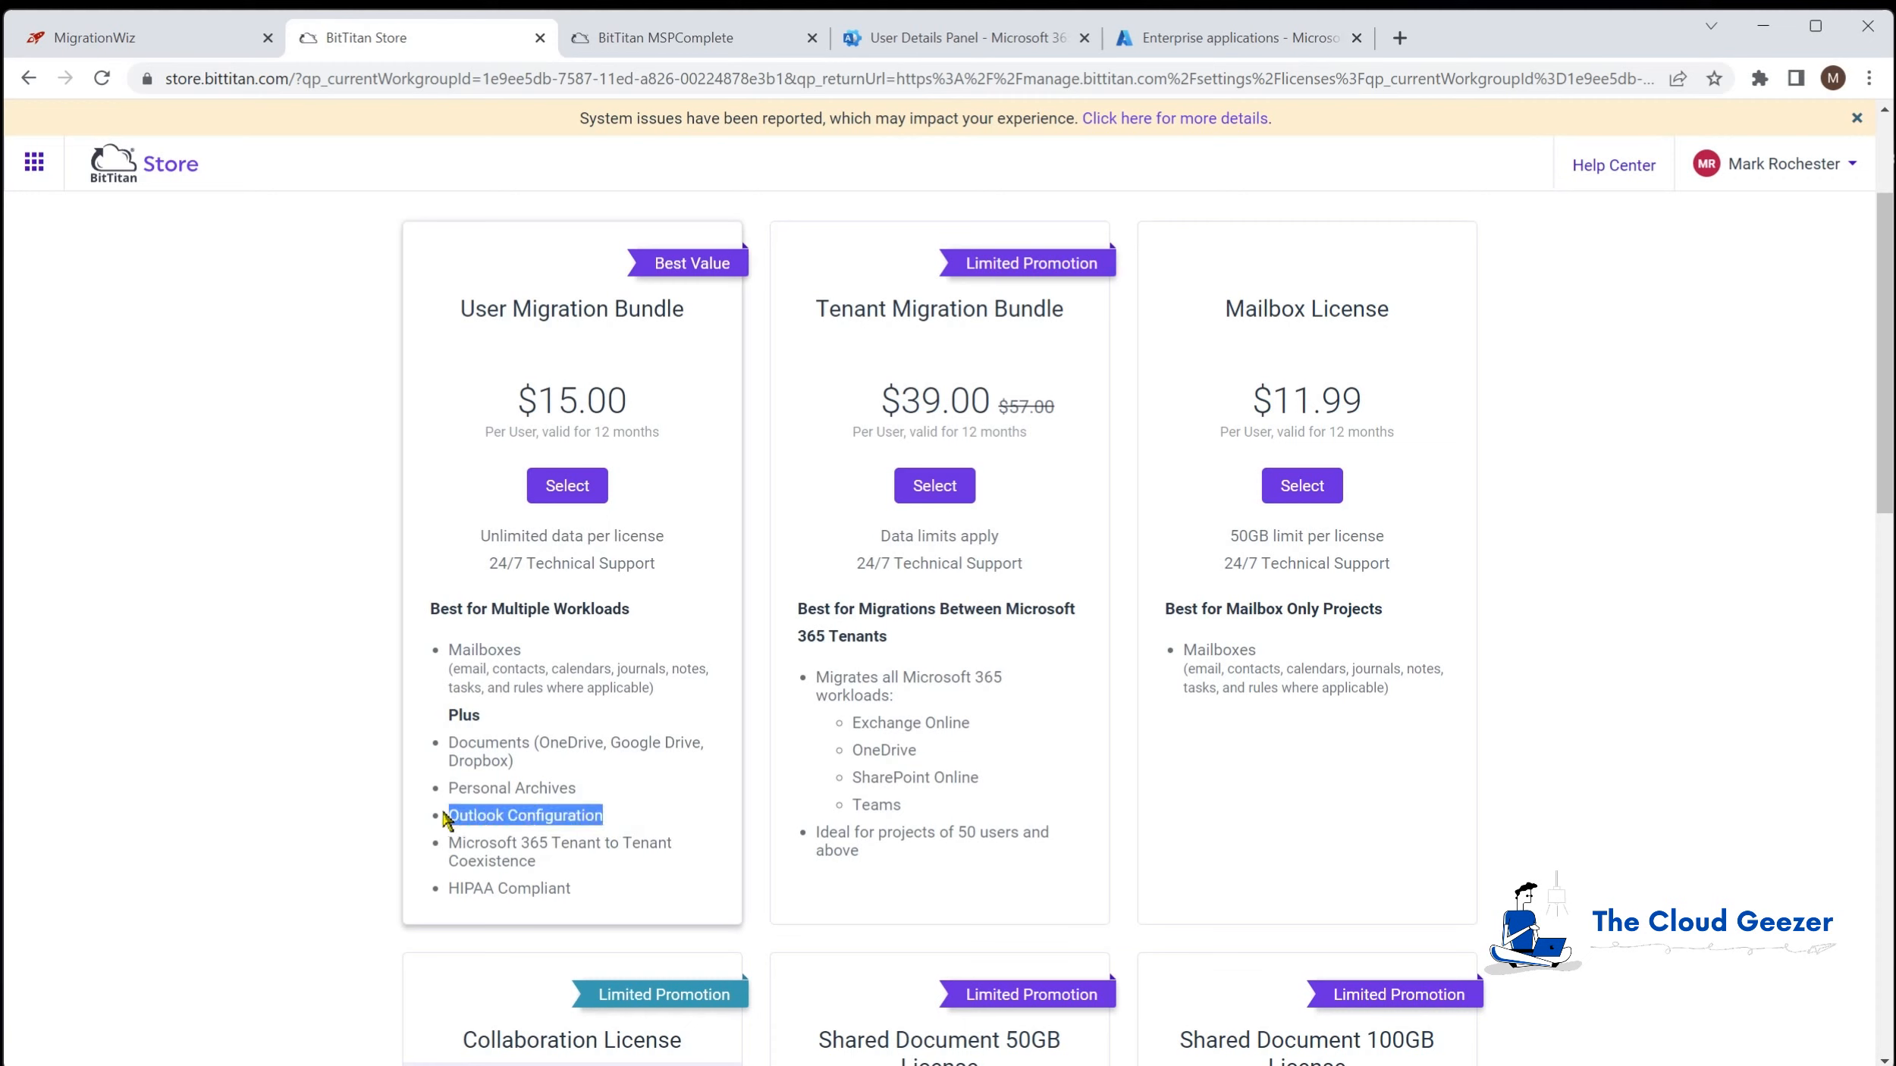
click(580, 817)
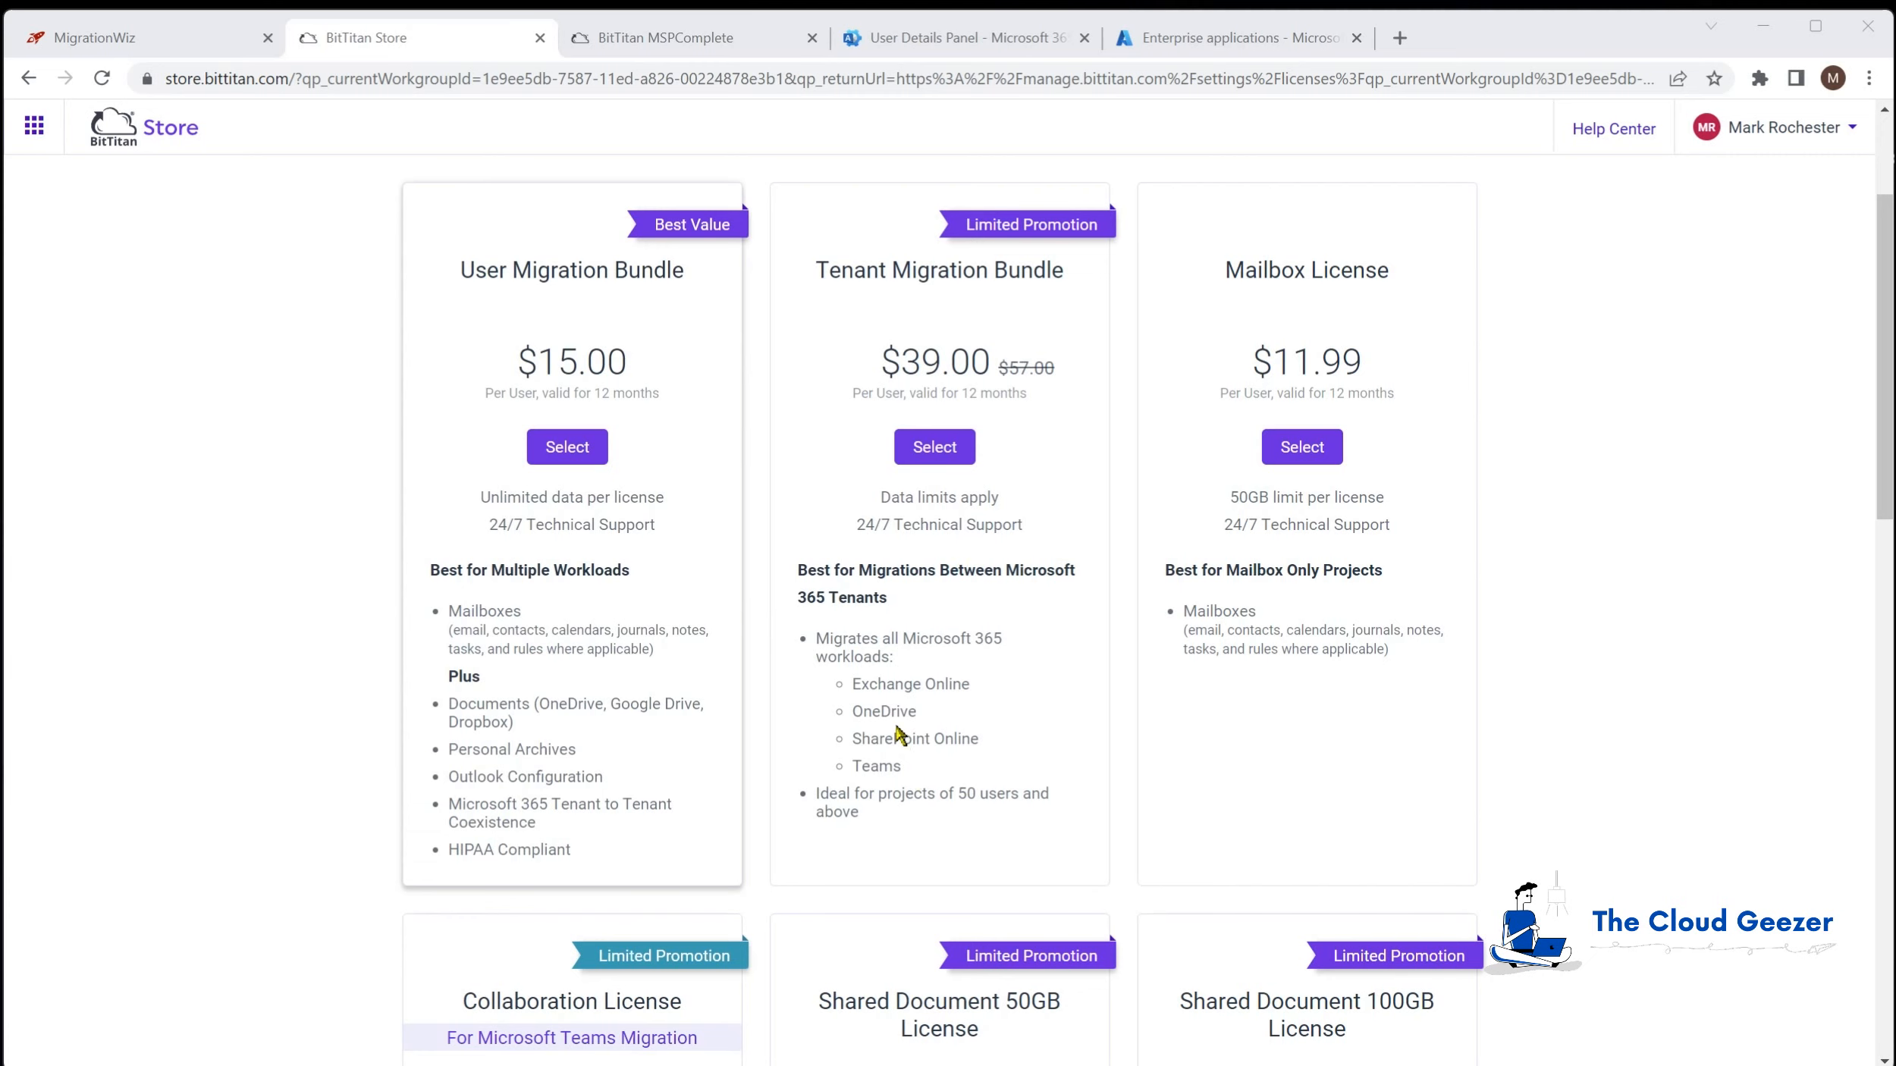
Step: Scroll through all the Store's license cards, then go back to MSPComplete's Licenses page
scroll(898, 736, down, 4)
scroll(897, 737, down, 4)
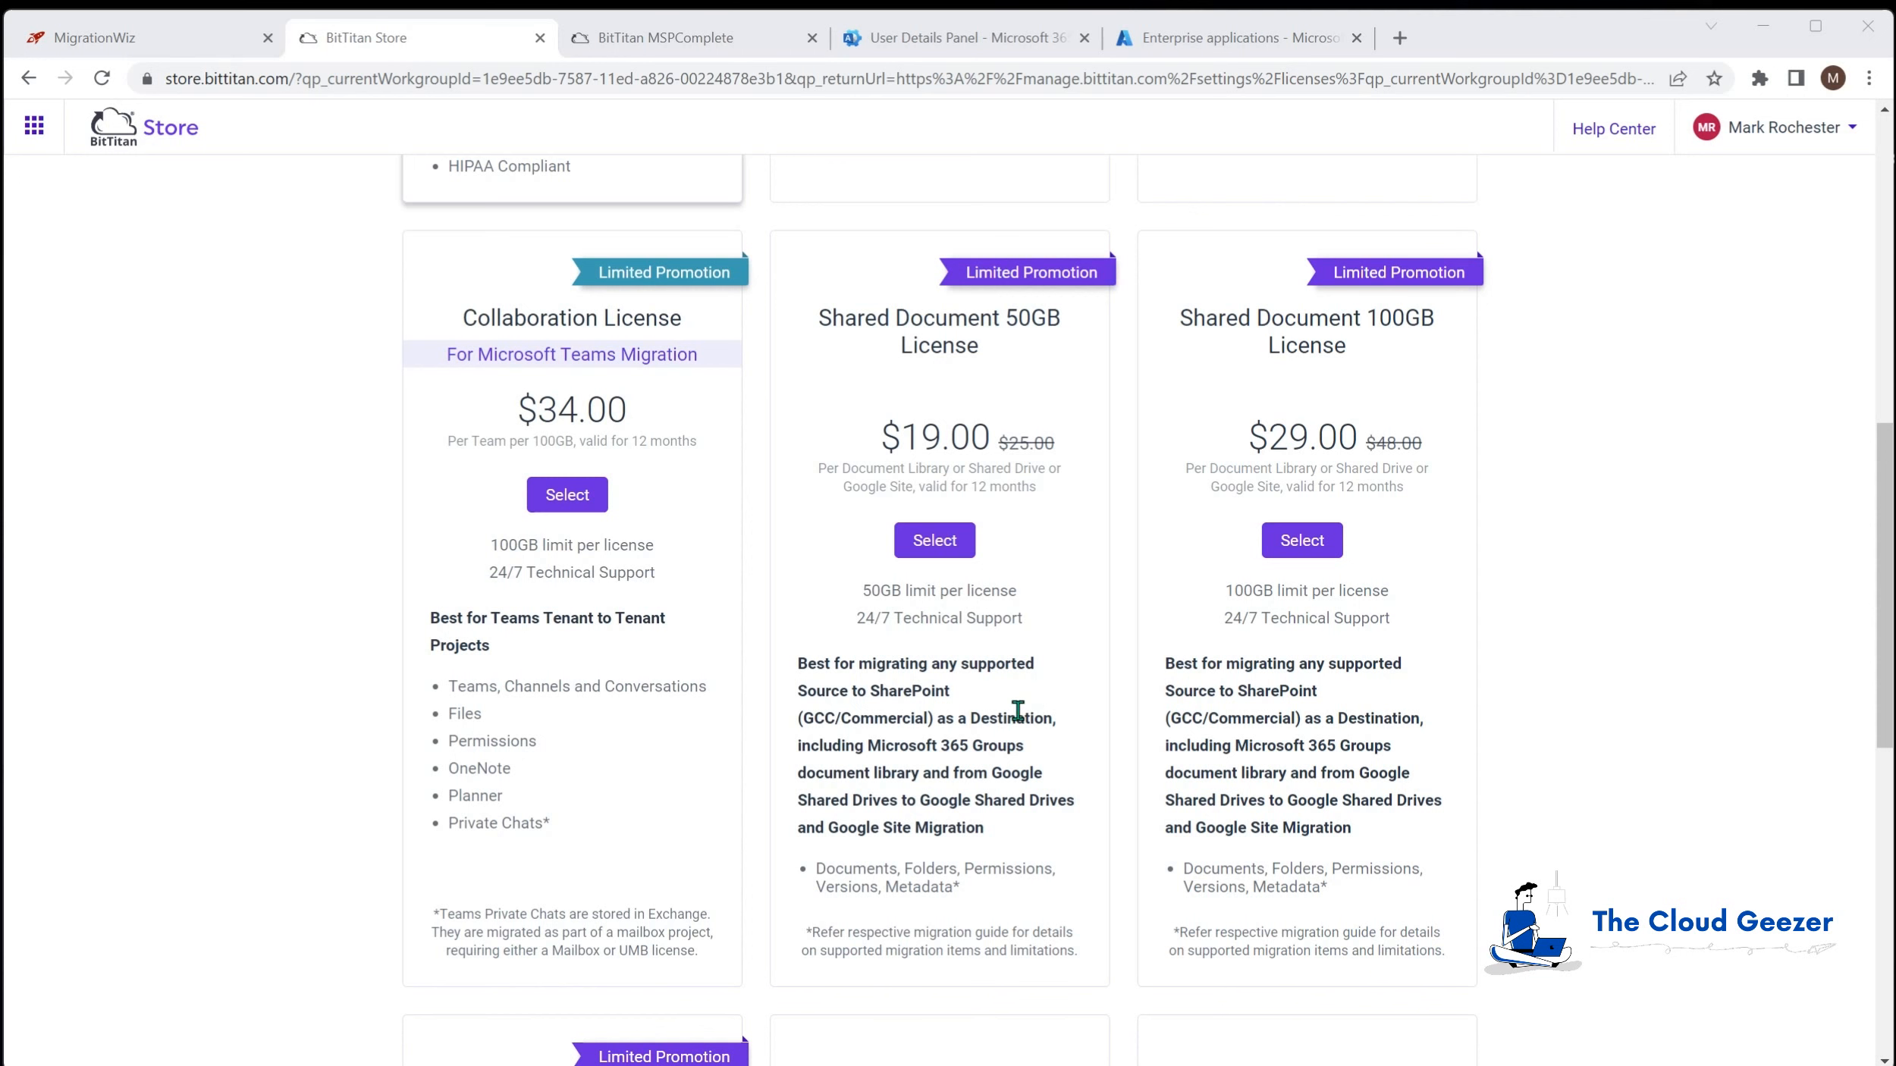
scroll(1017, 711, down, 1)
scroll(1017, 709, down, 1)
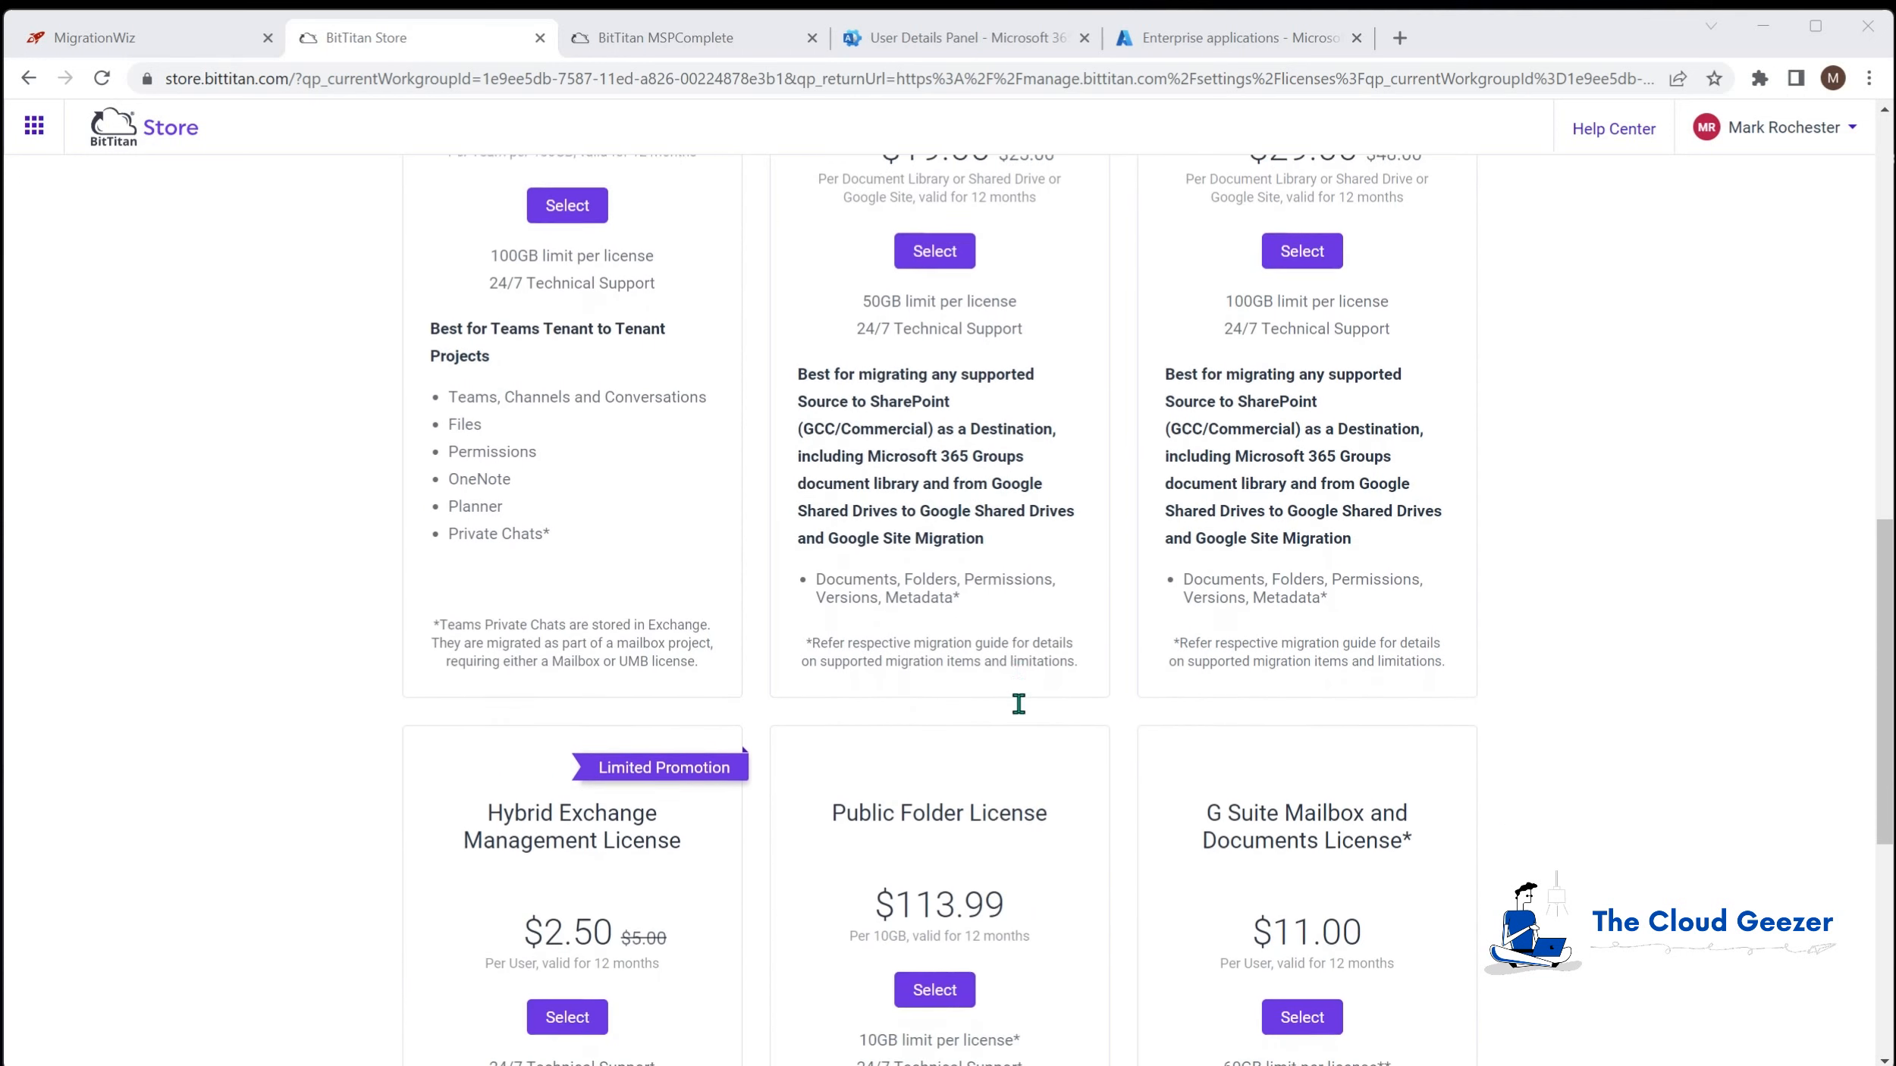
scroll(1017, 707, down, 3)
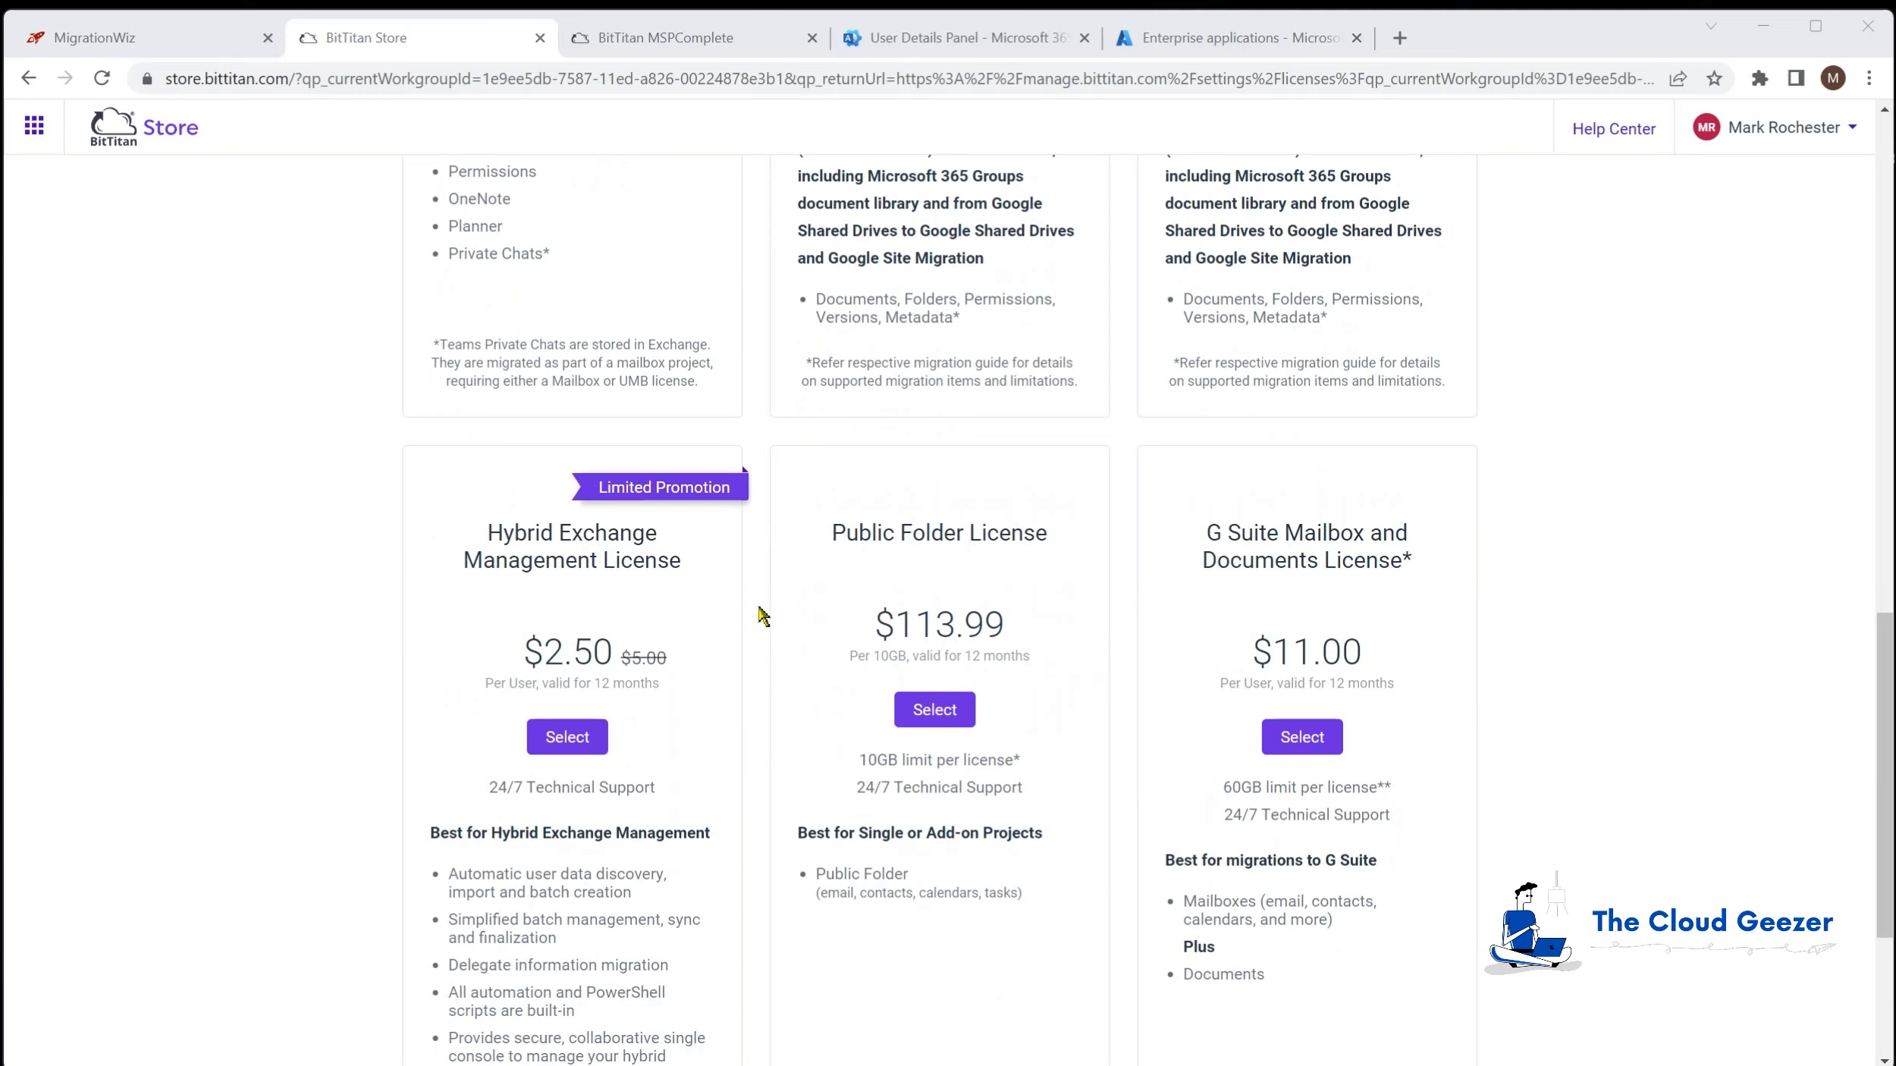
scroll(720, 686, down, 1)
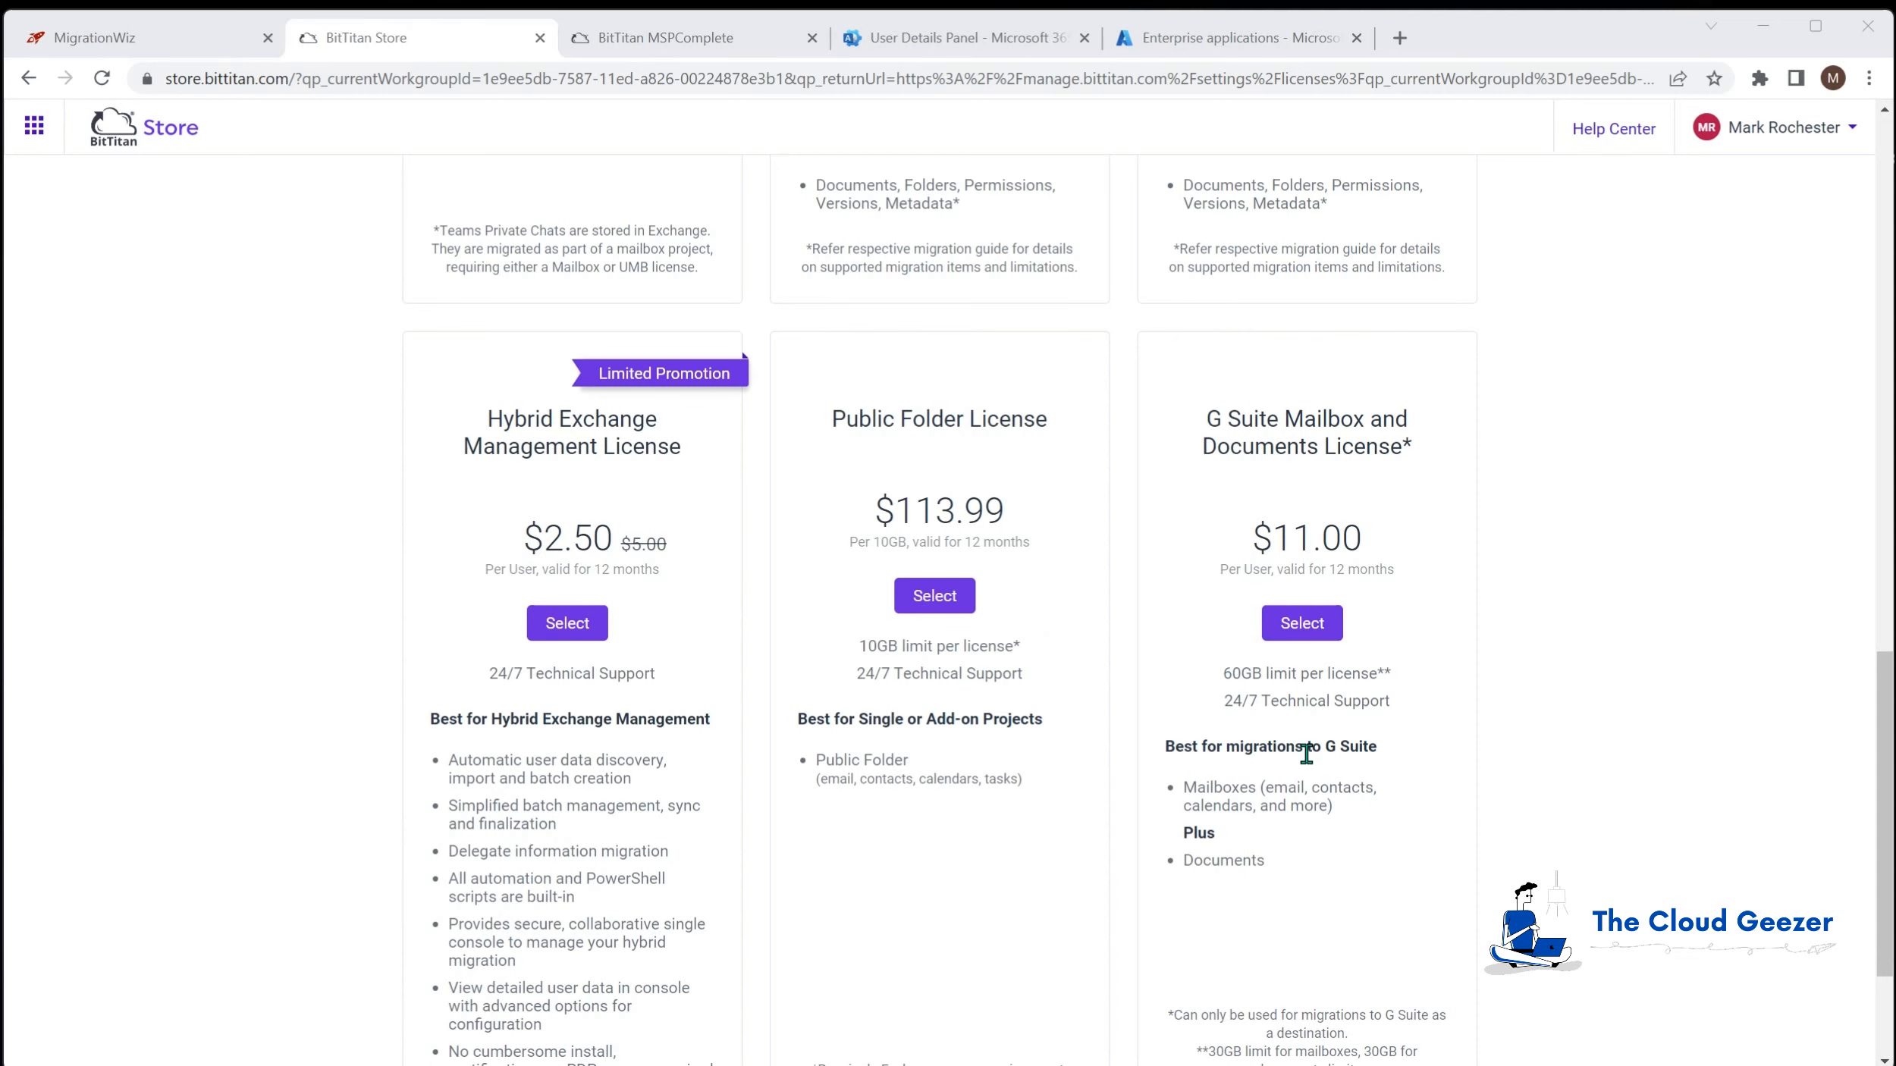
drag(1883, 711, 1660, 271)
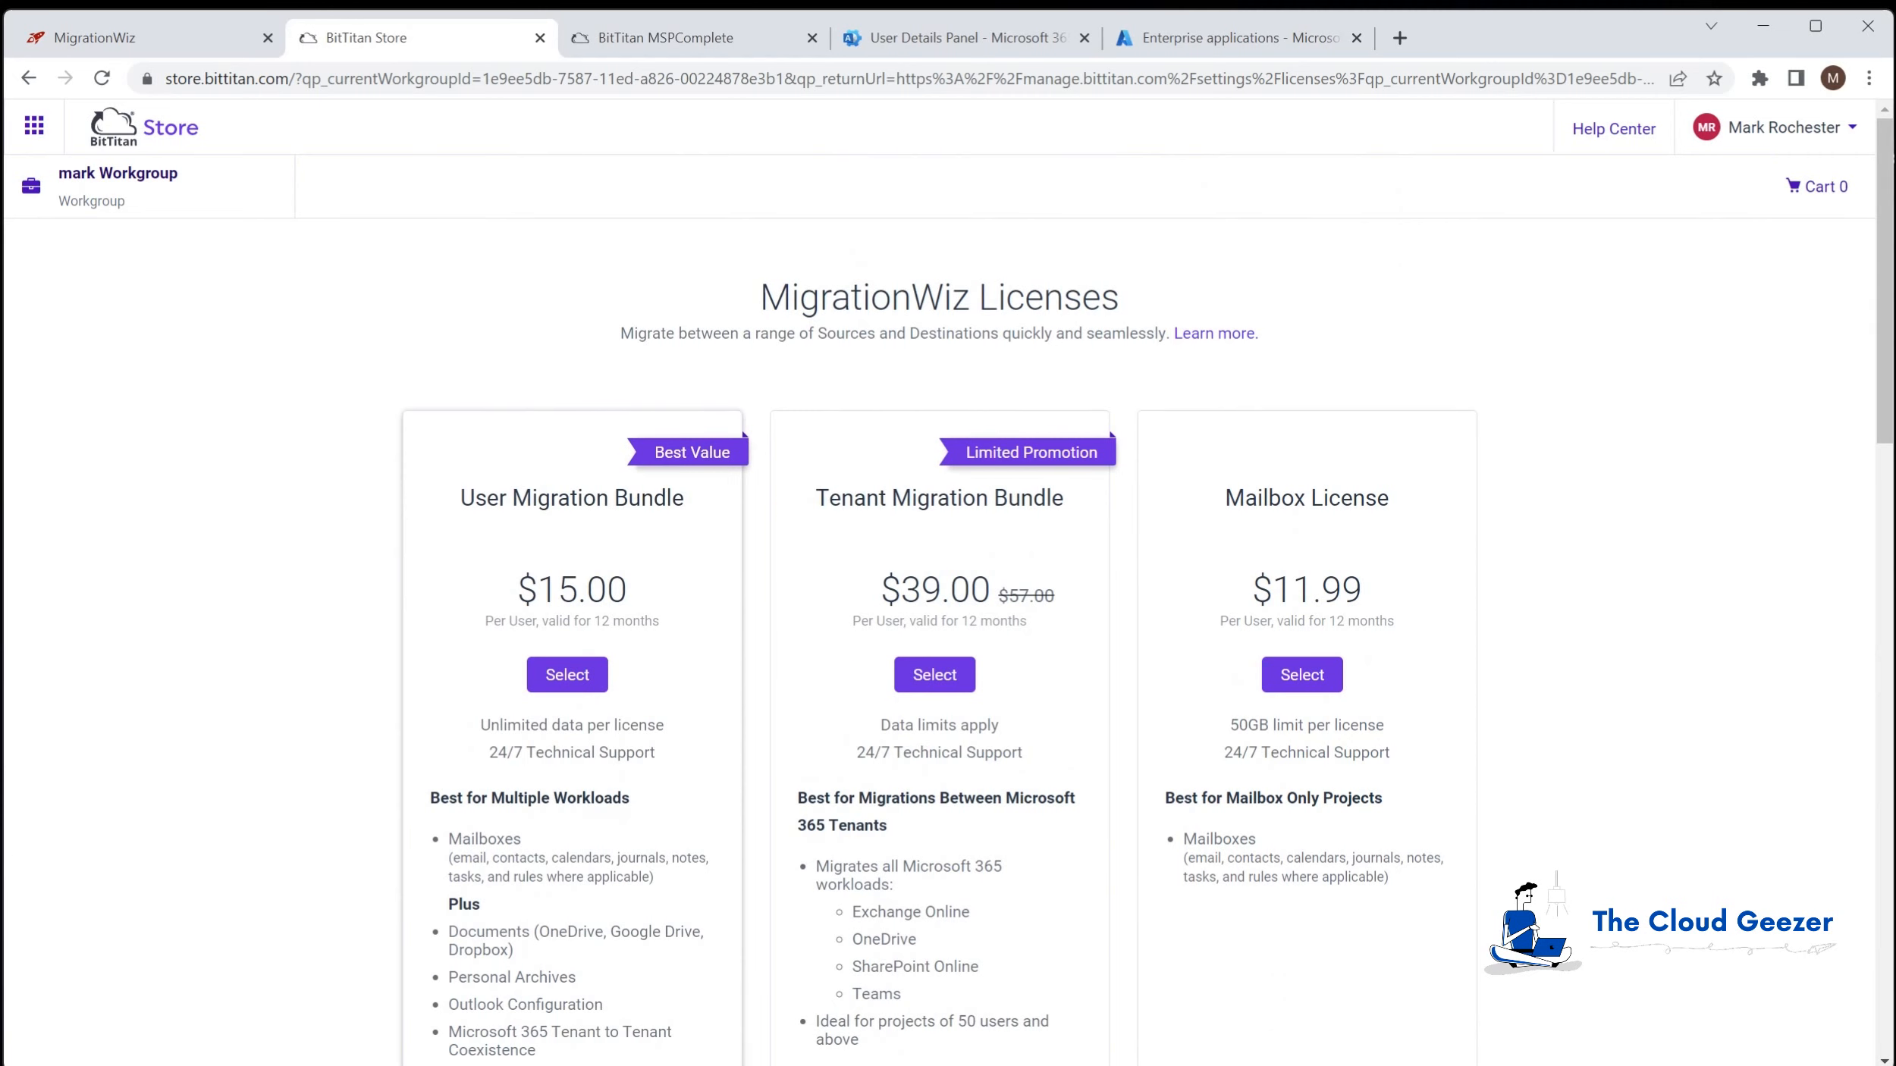
key(alt+Left)
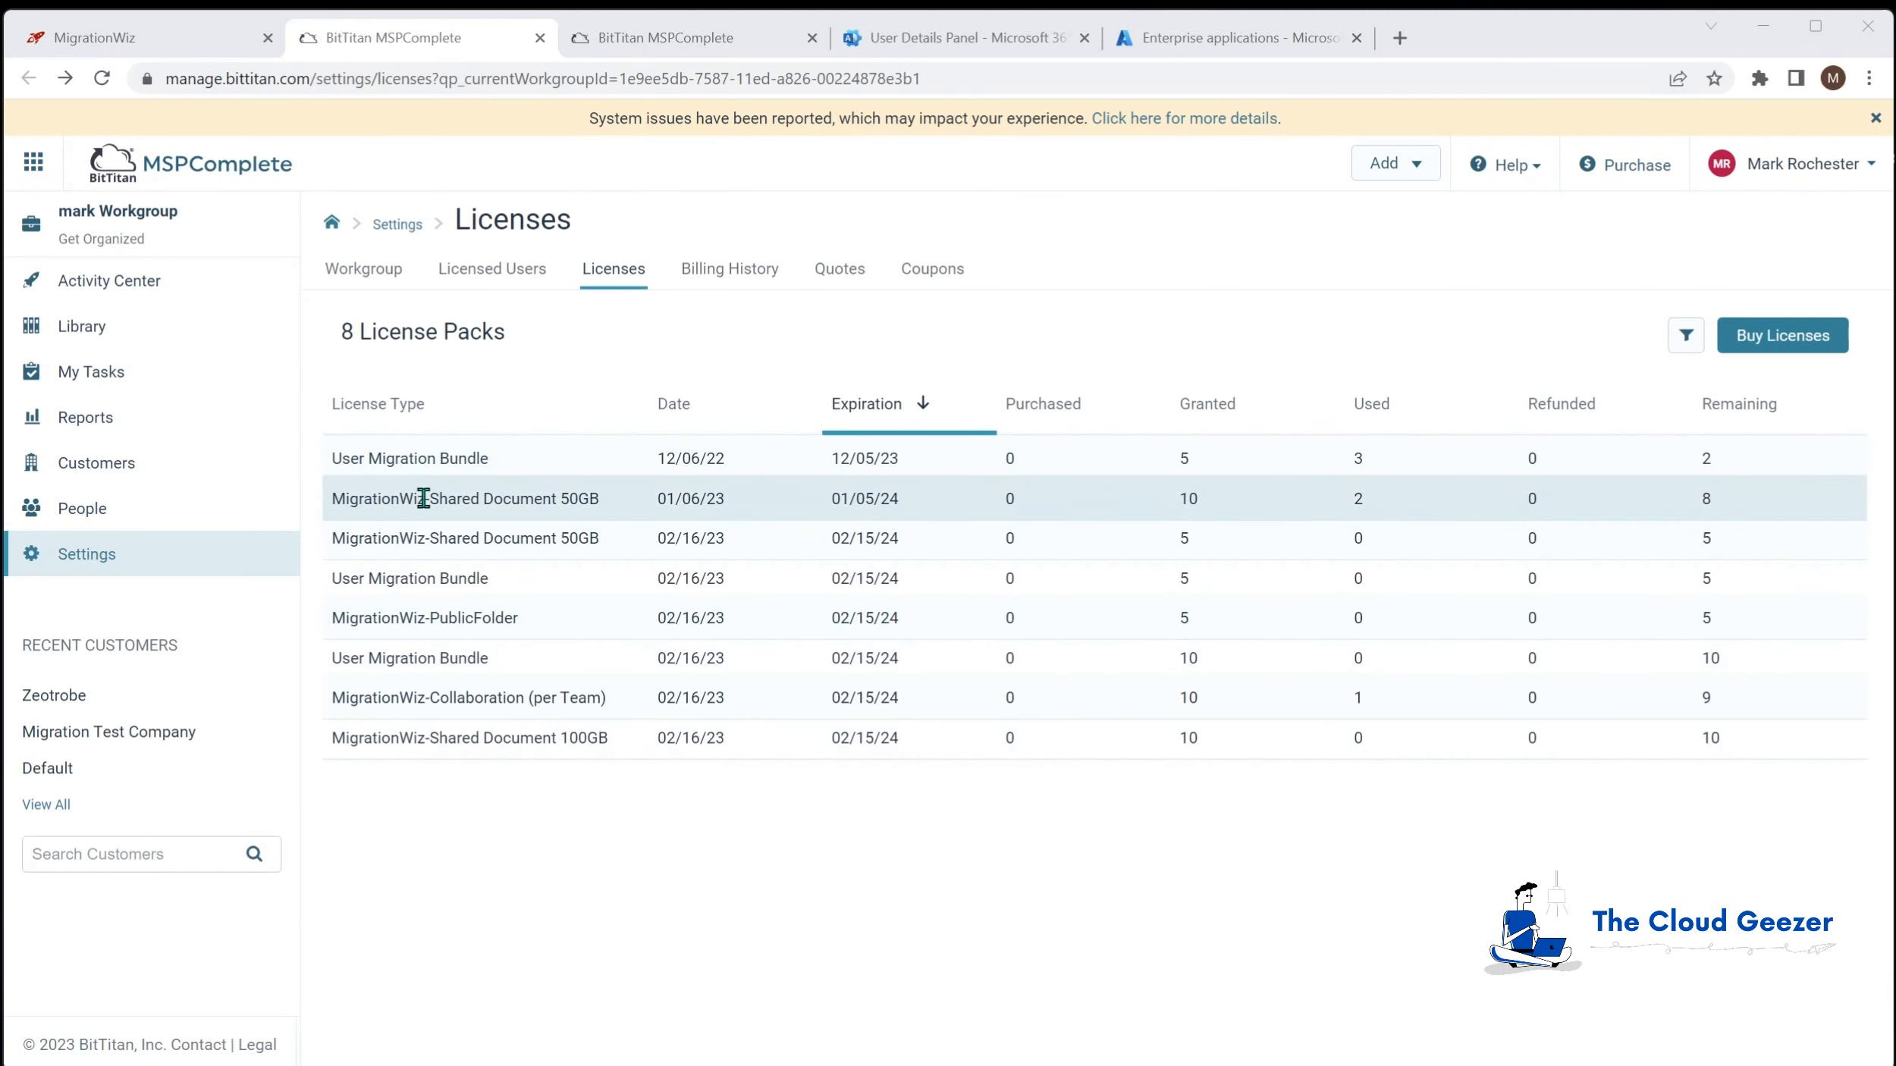
Step: Switch to the MigrationWiz tab showing the Zeotrobe Migration project
click(170, 45)
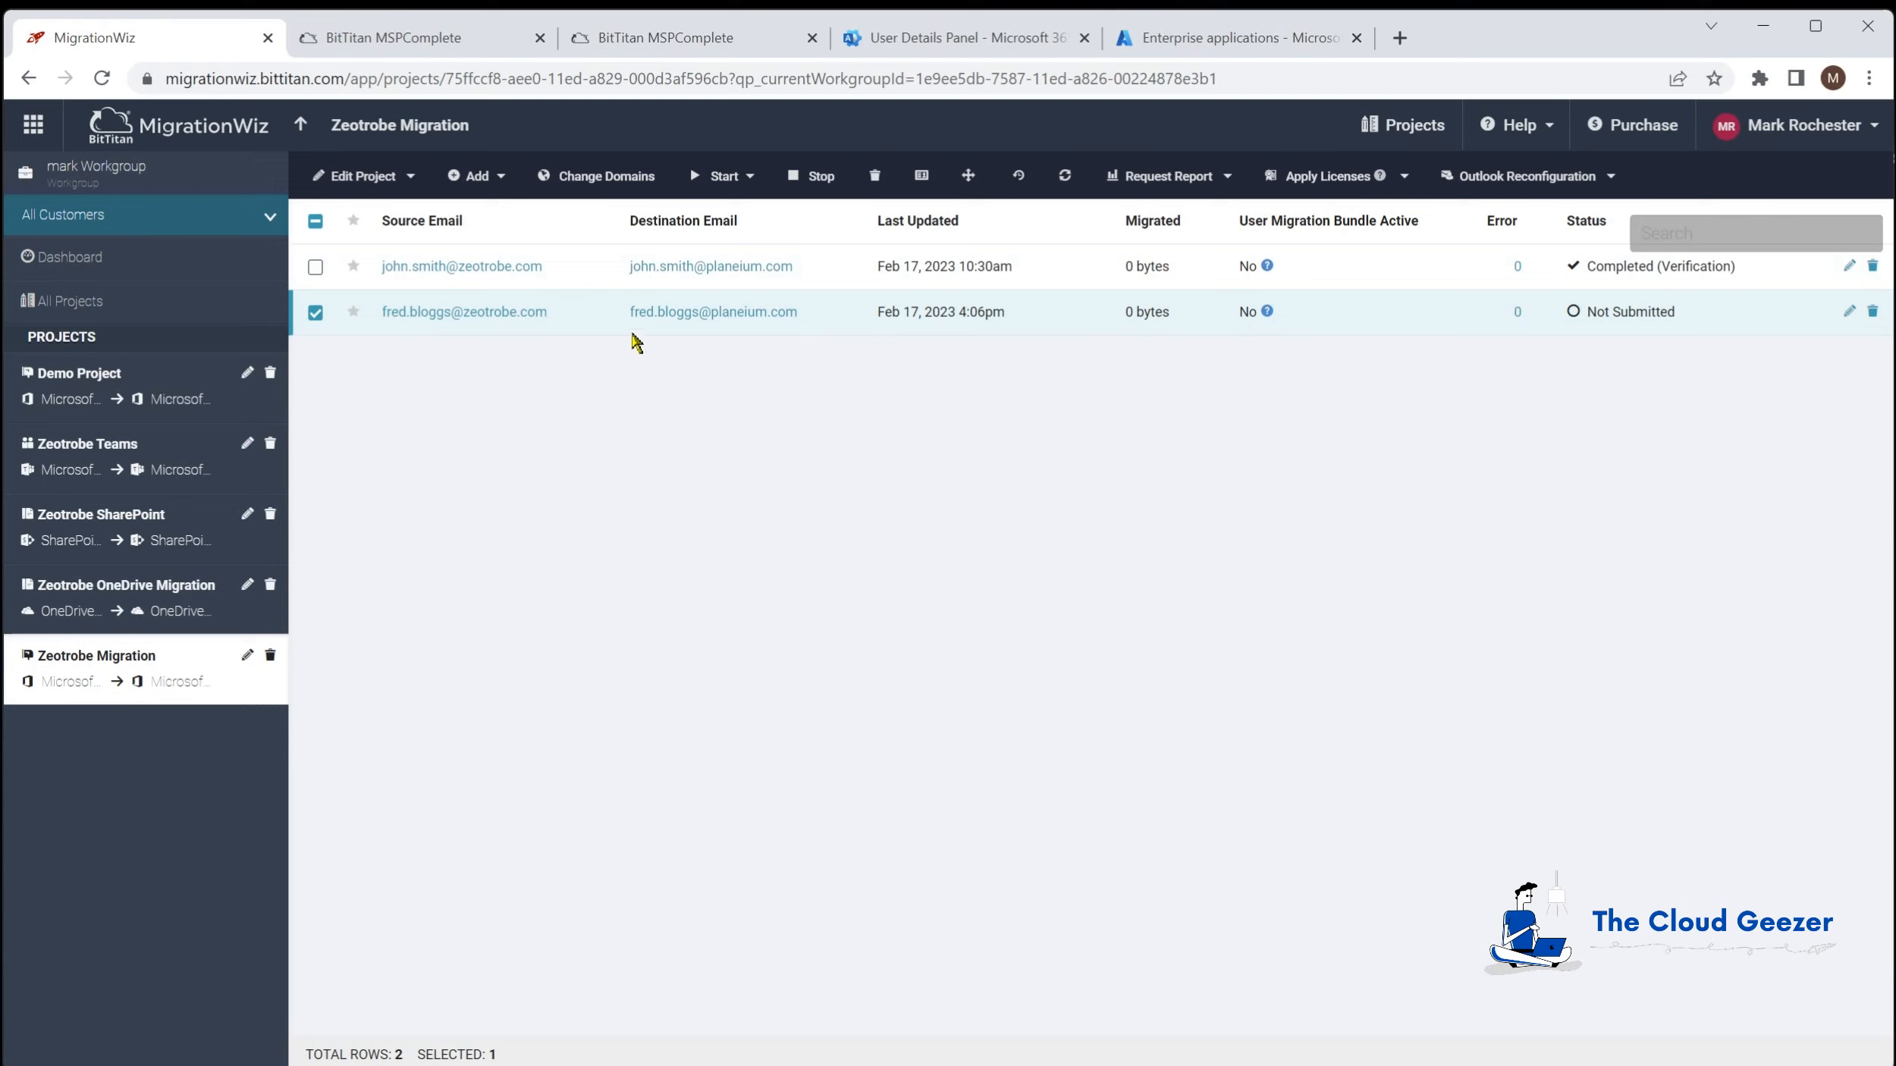
Step: Apply User Migration Bundle licenses to both Zeotrobe Migration users
click(315, 269)
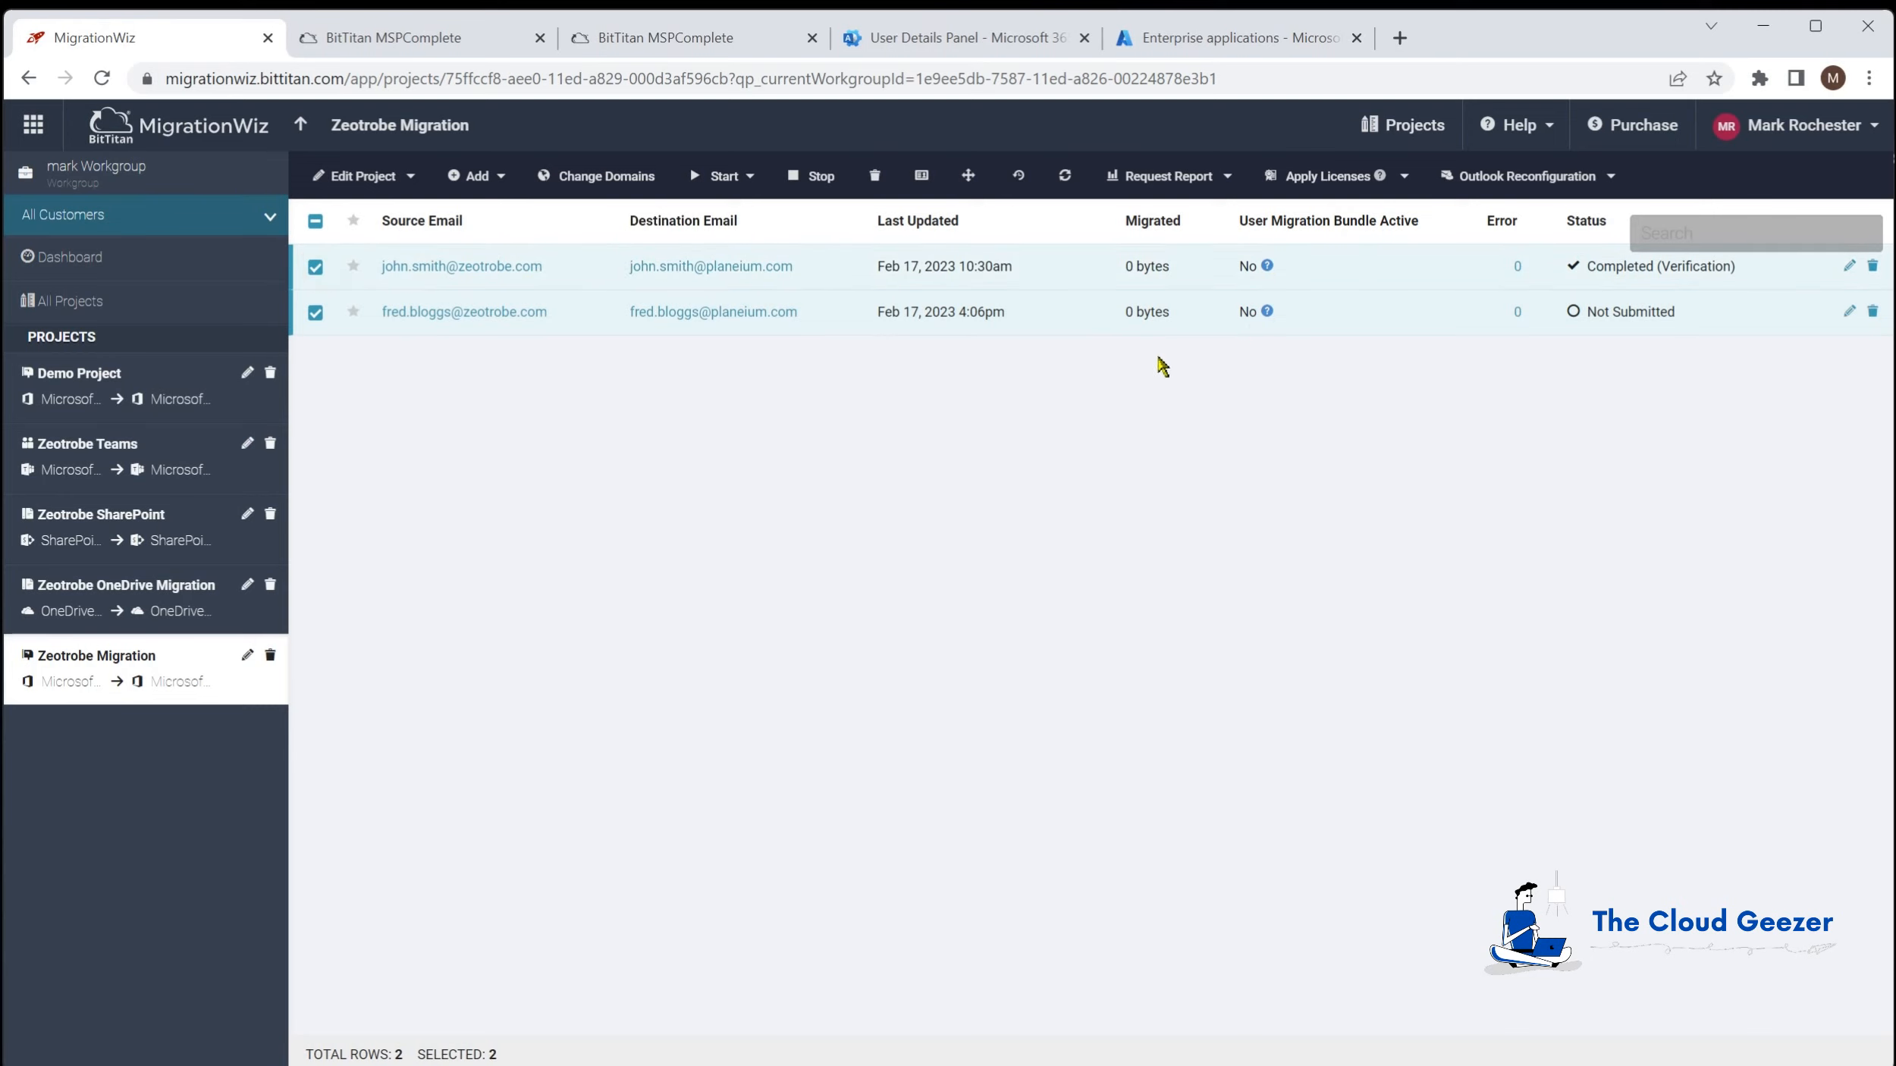
click(1327, 178)
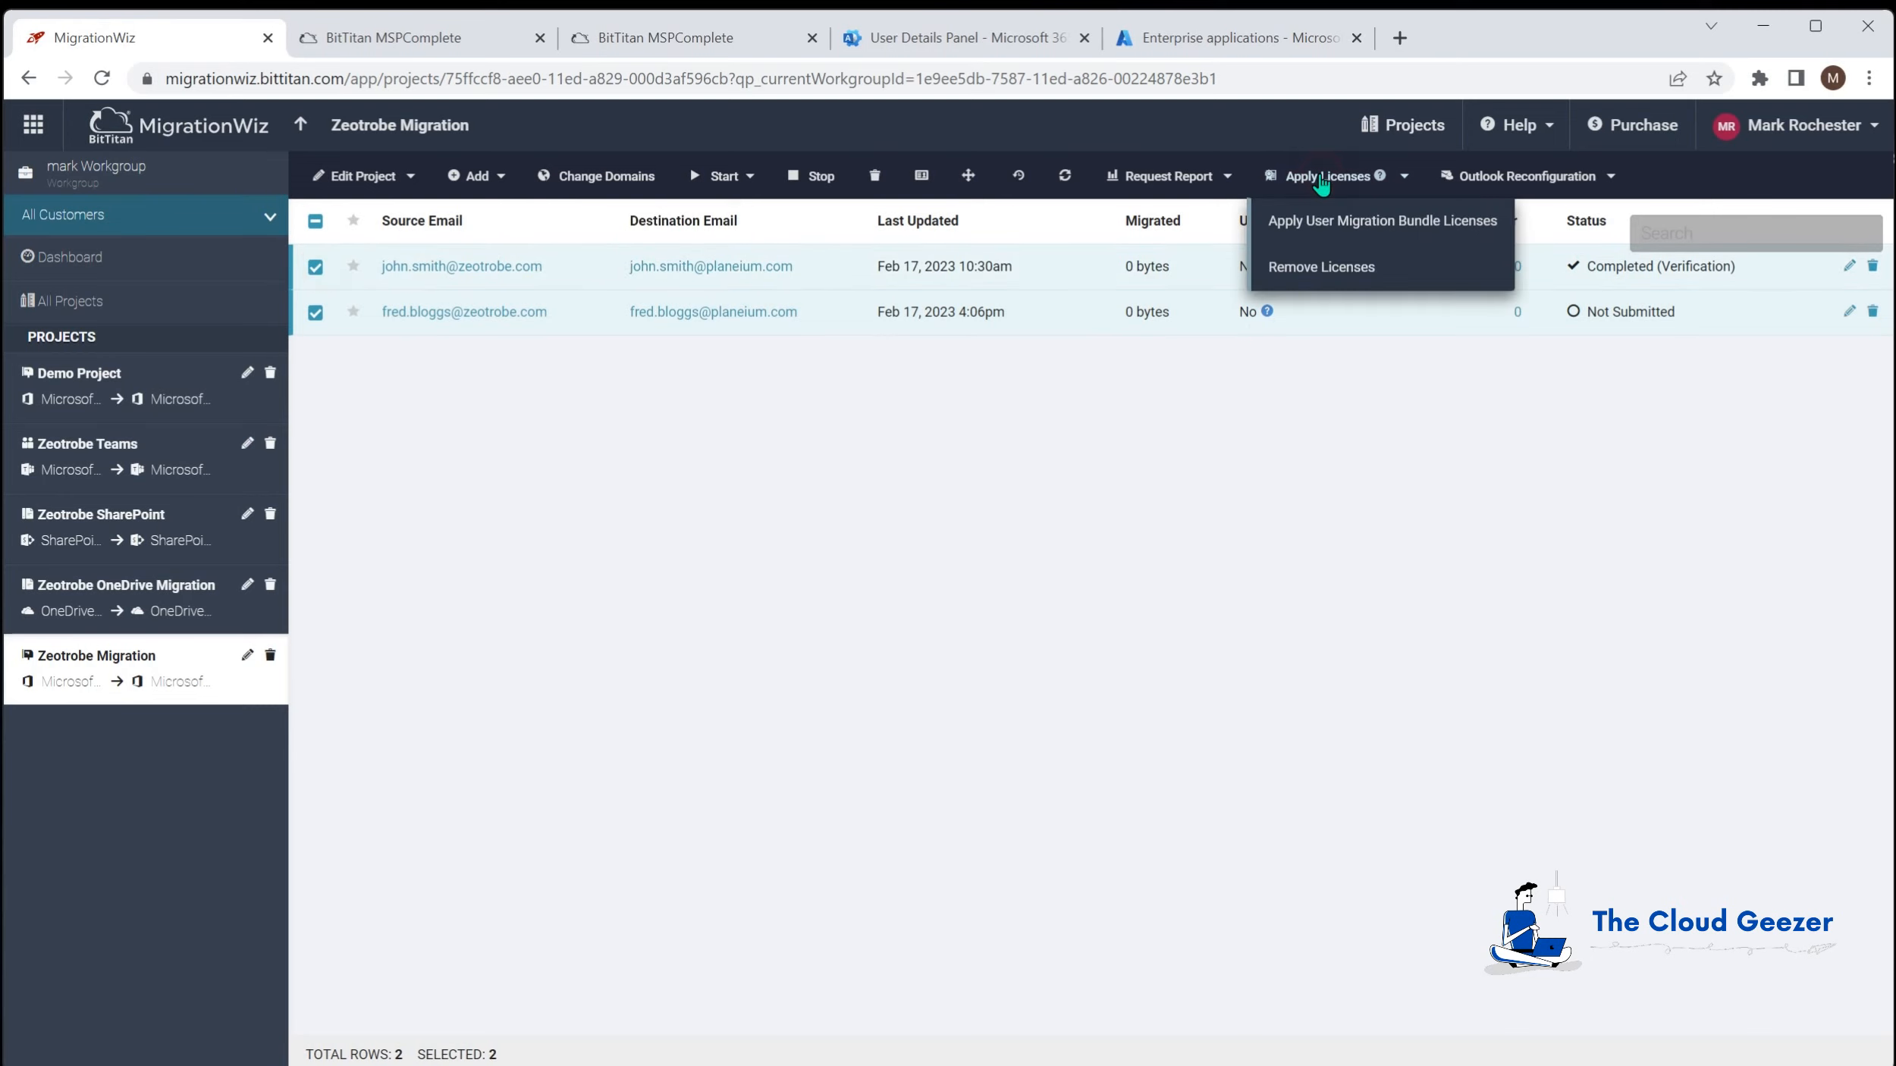
click(1396, 222)
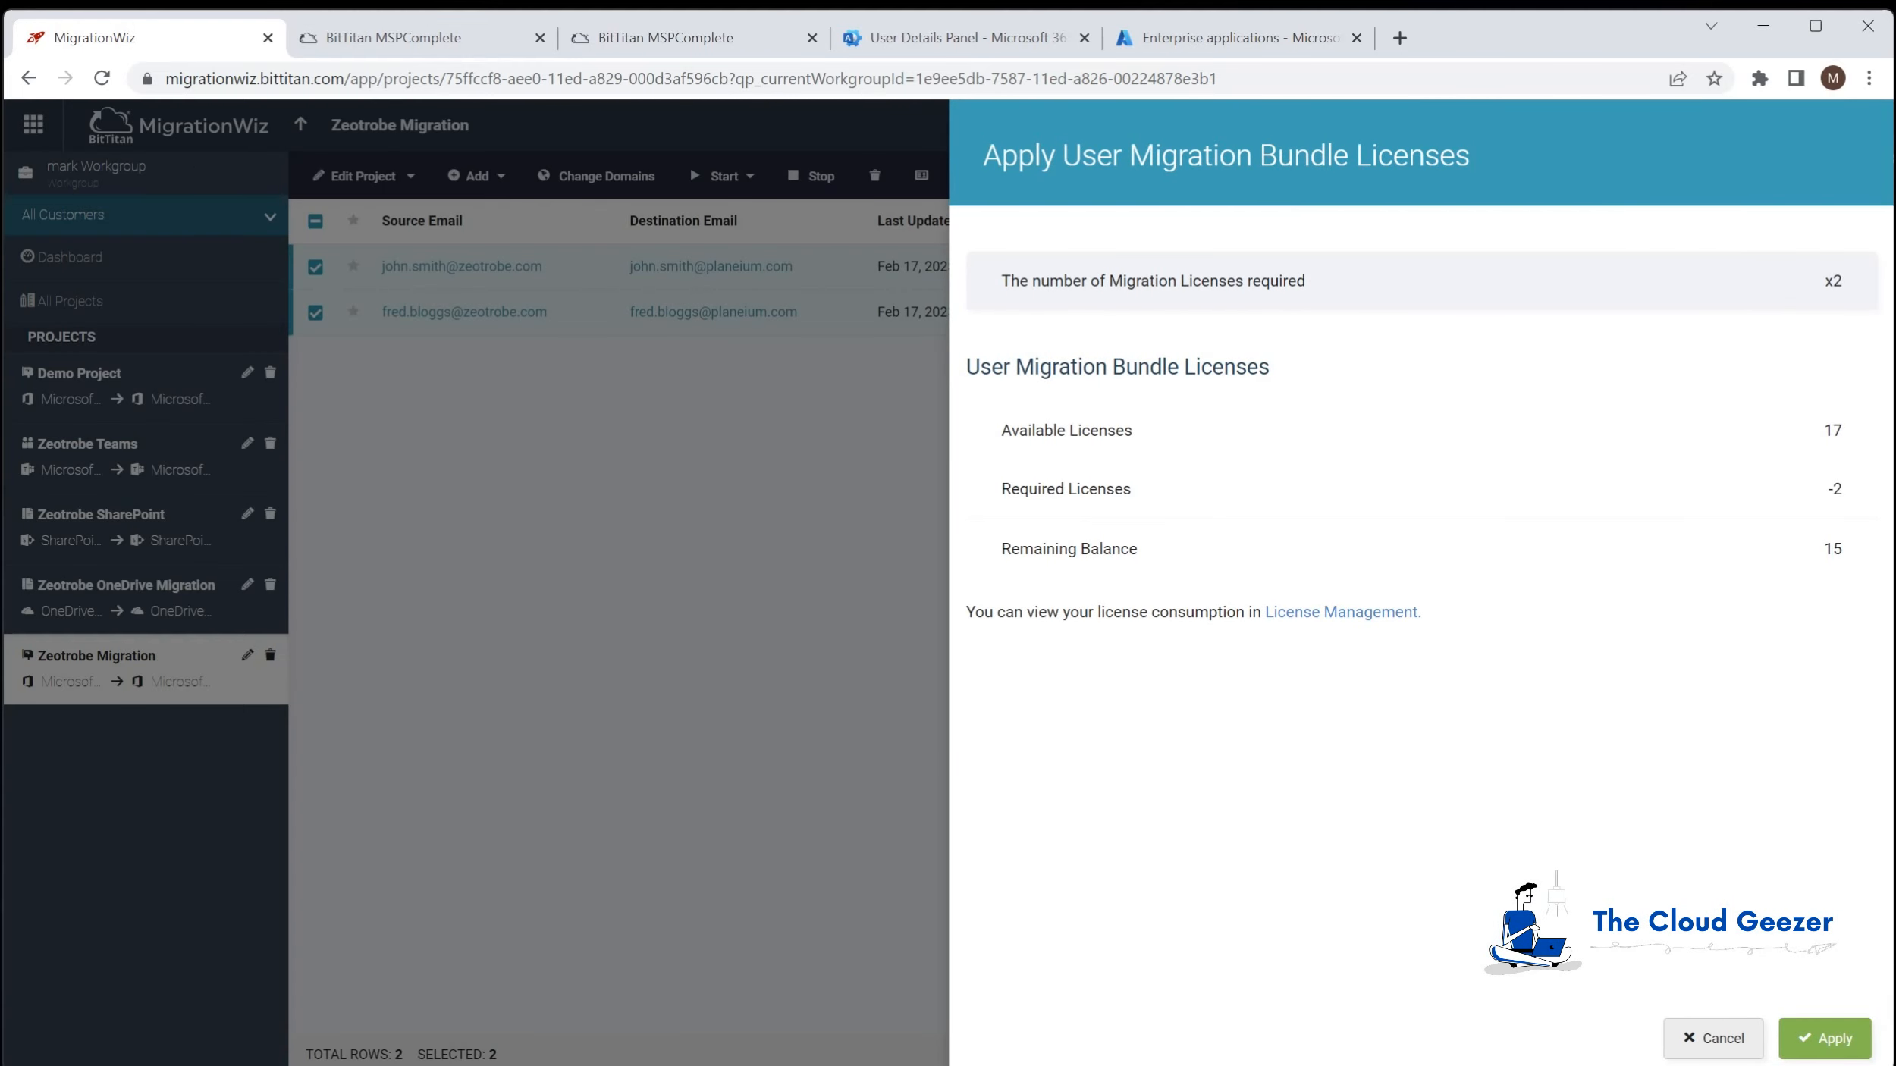
click(1855, 1033)
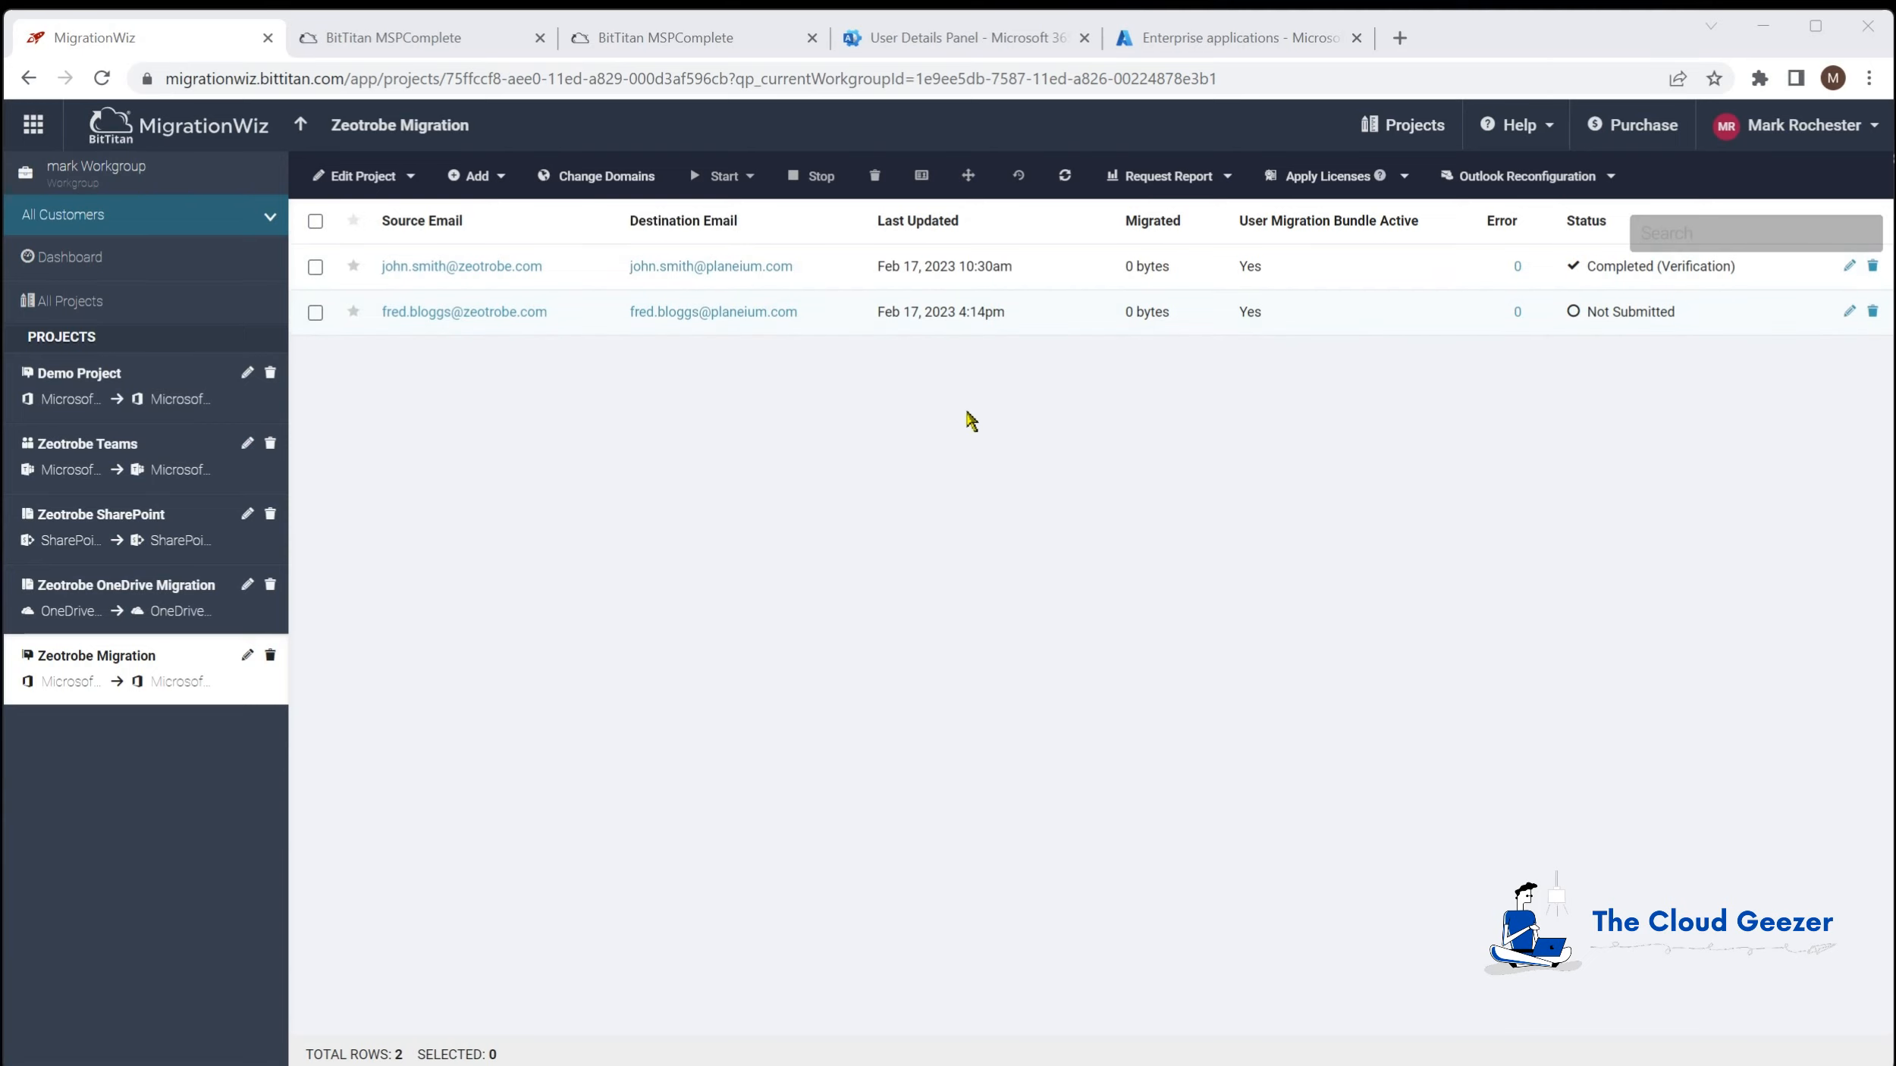
Step: Submit a pre-stage migration for the second Zeotrobe Migration mailbox
click(316, 312)
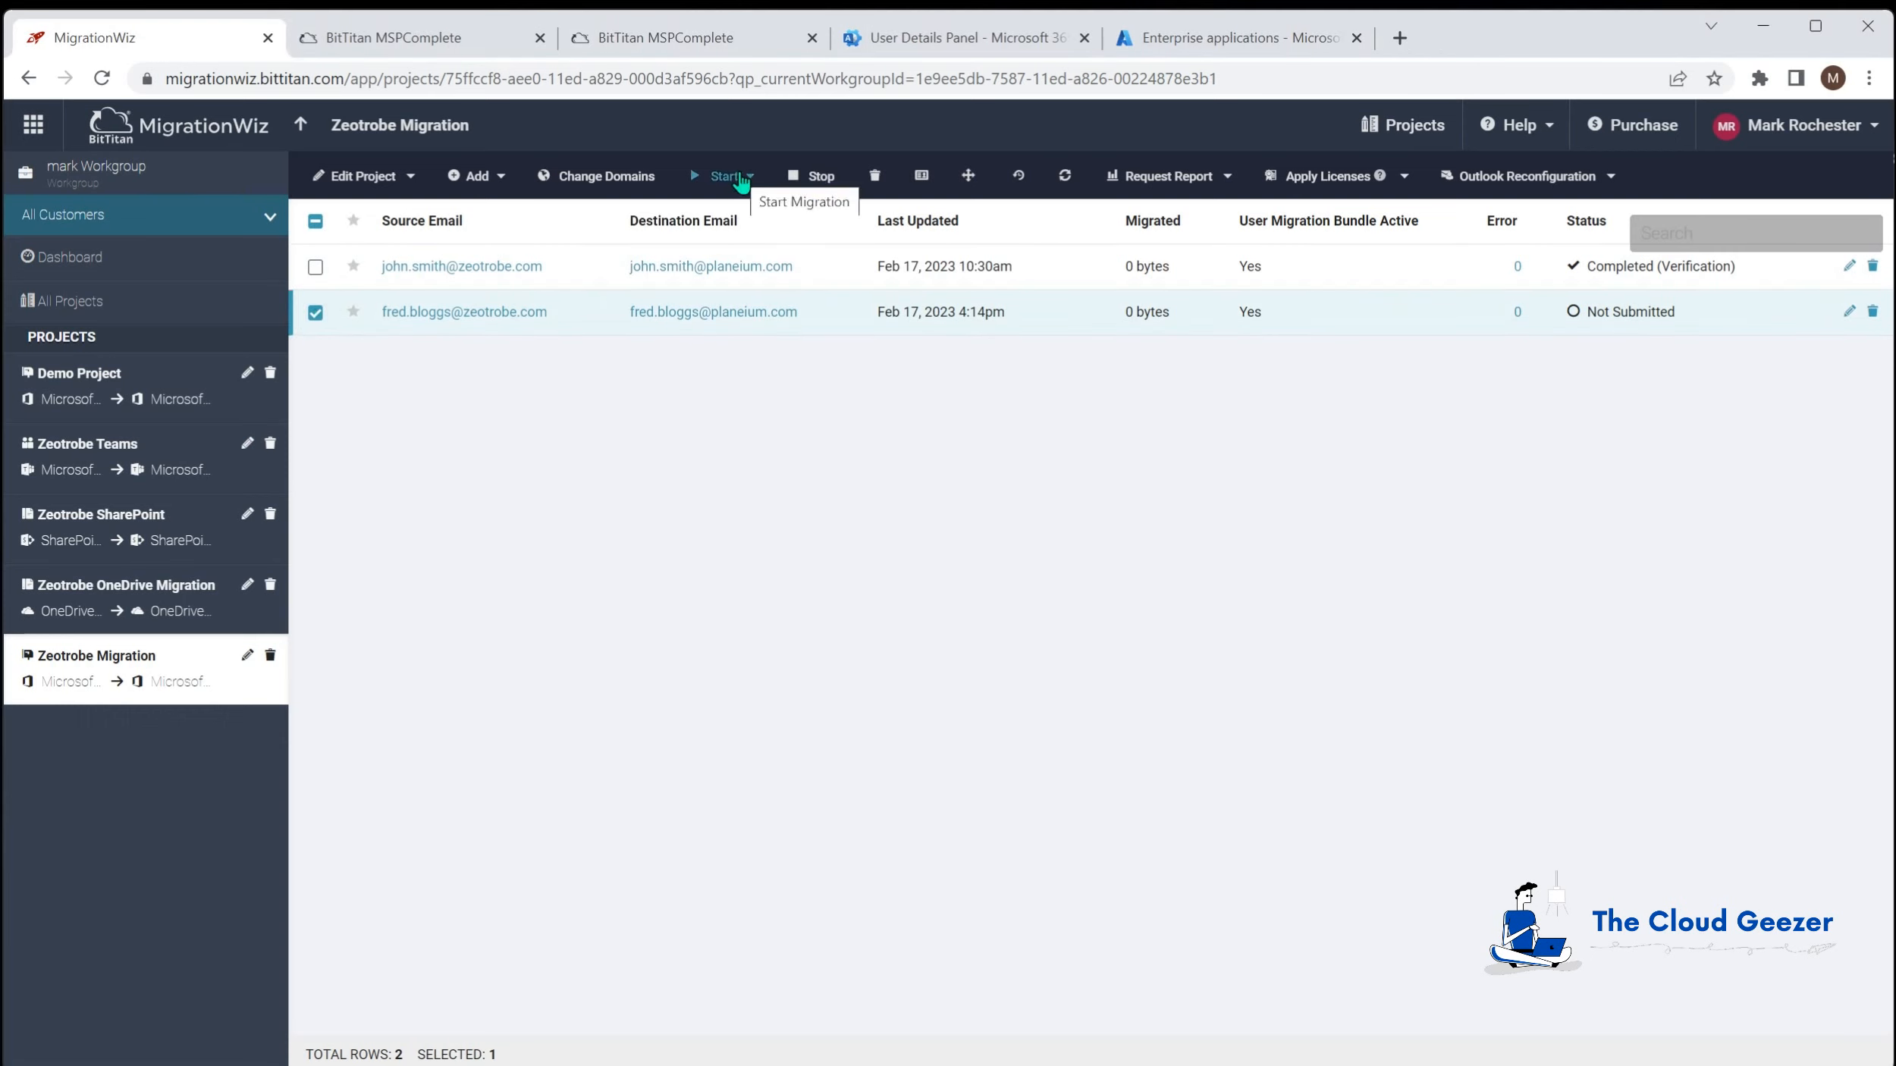
click(724, 176)
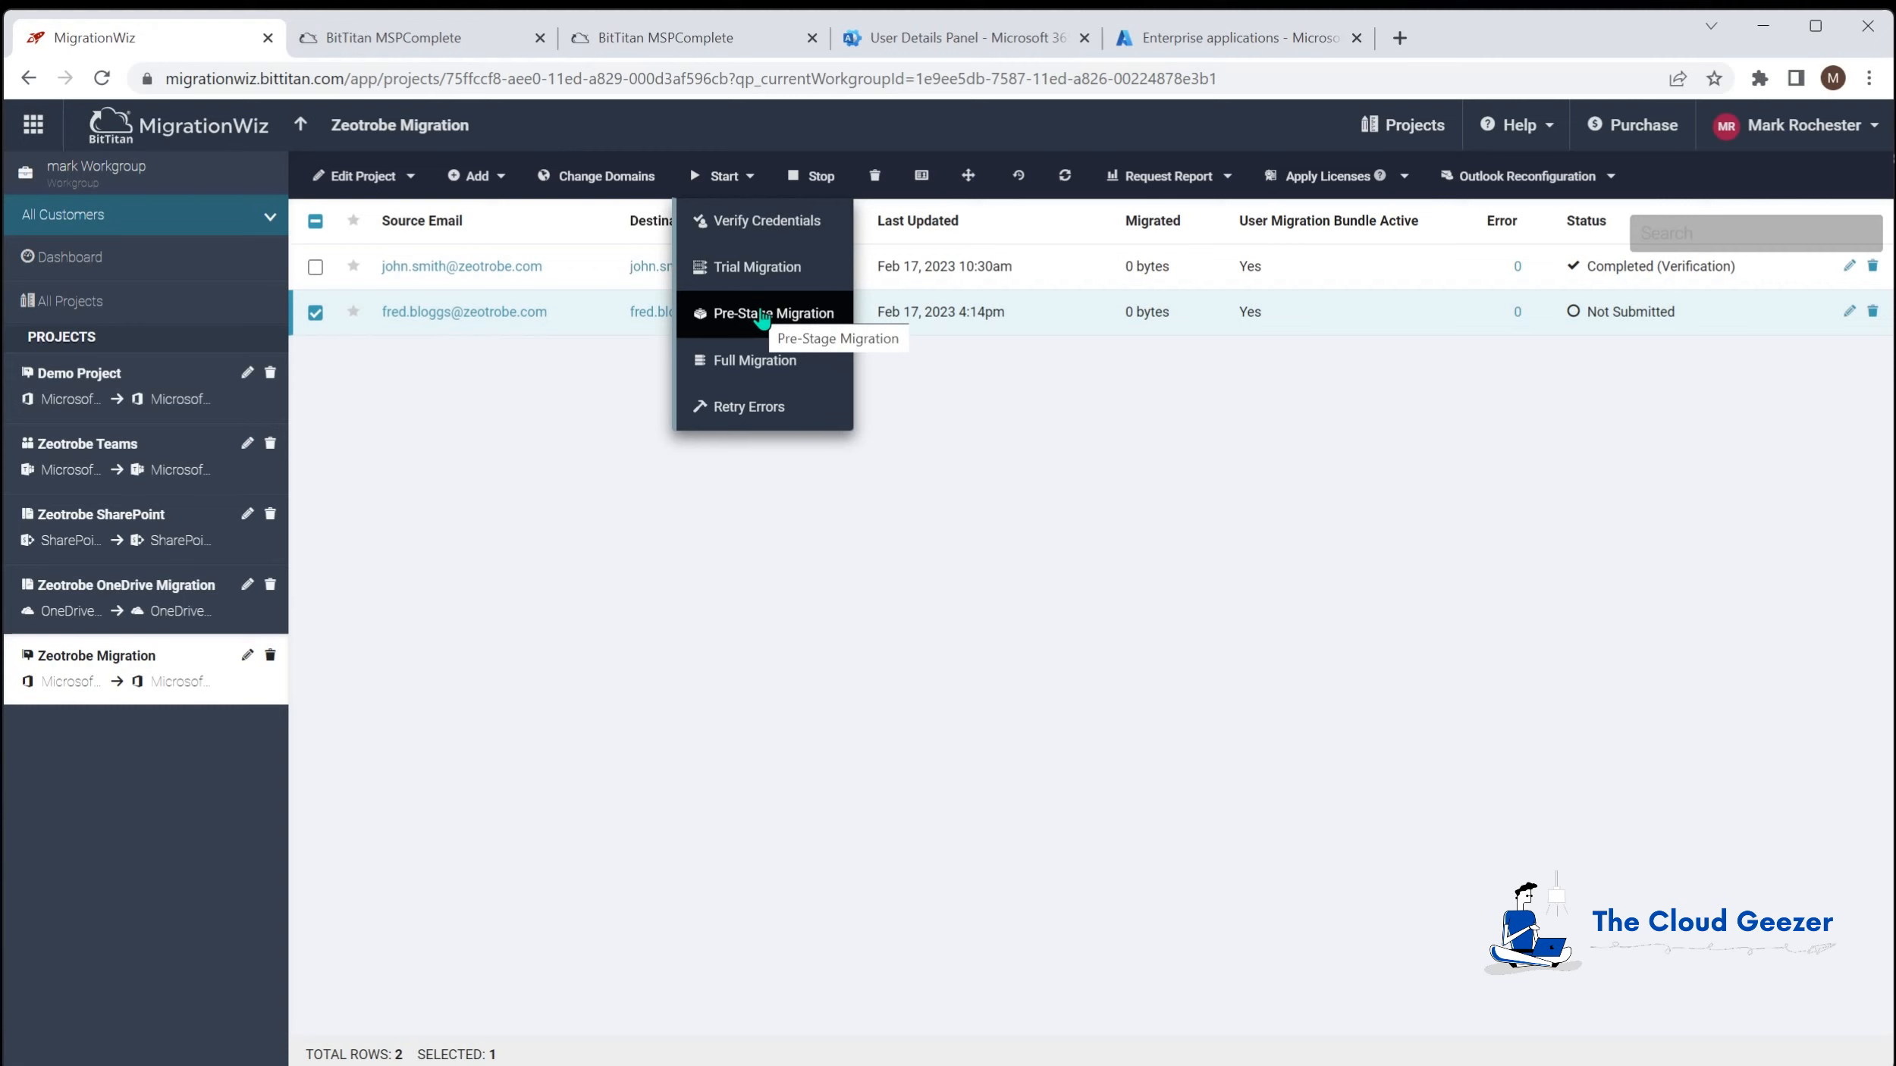
click(762, 317)
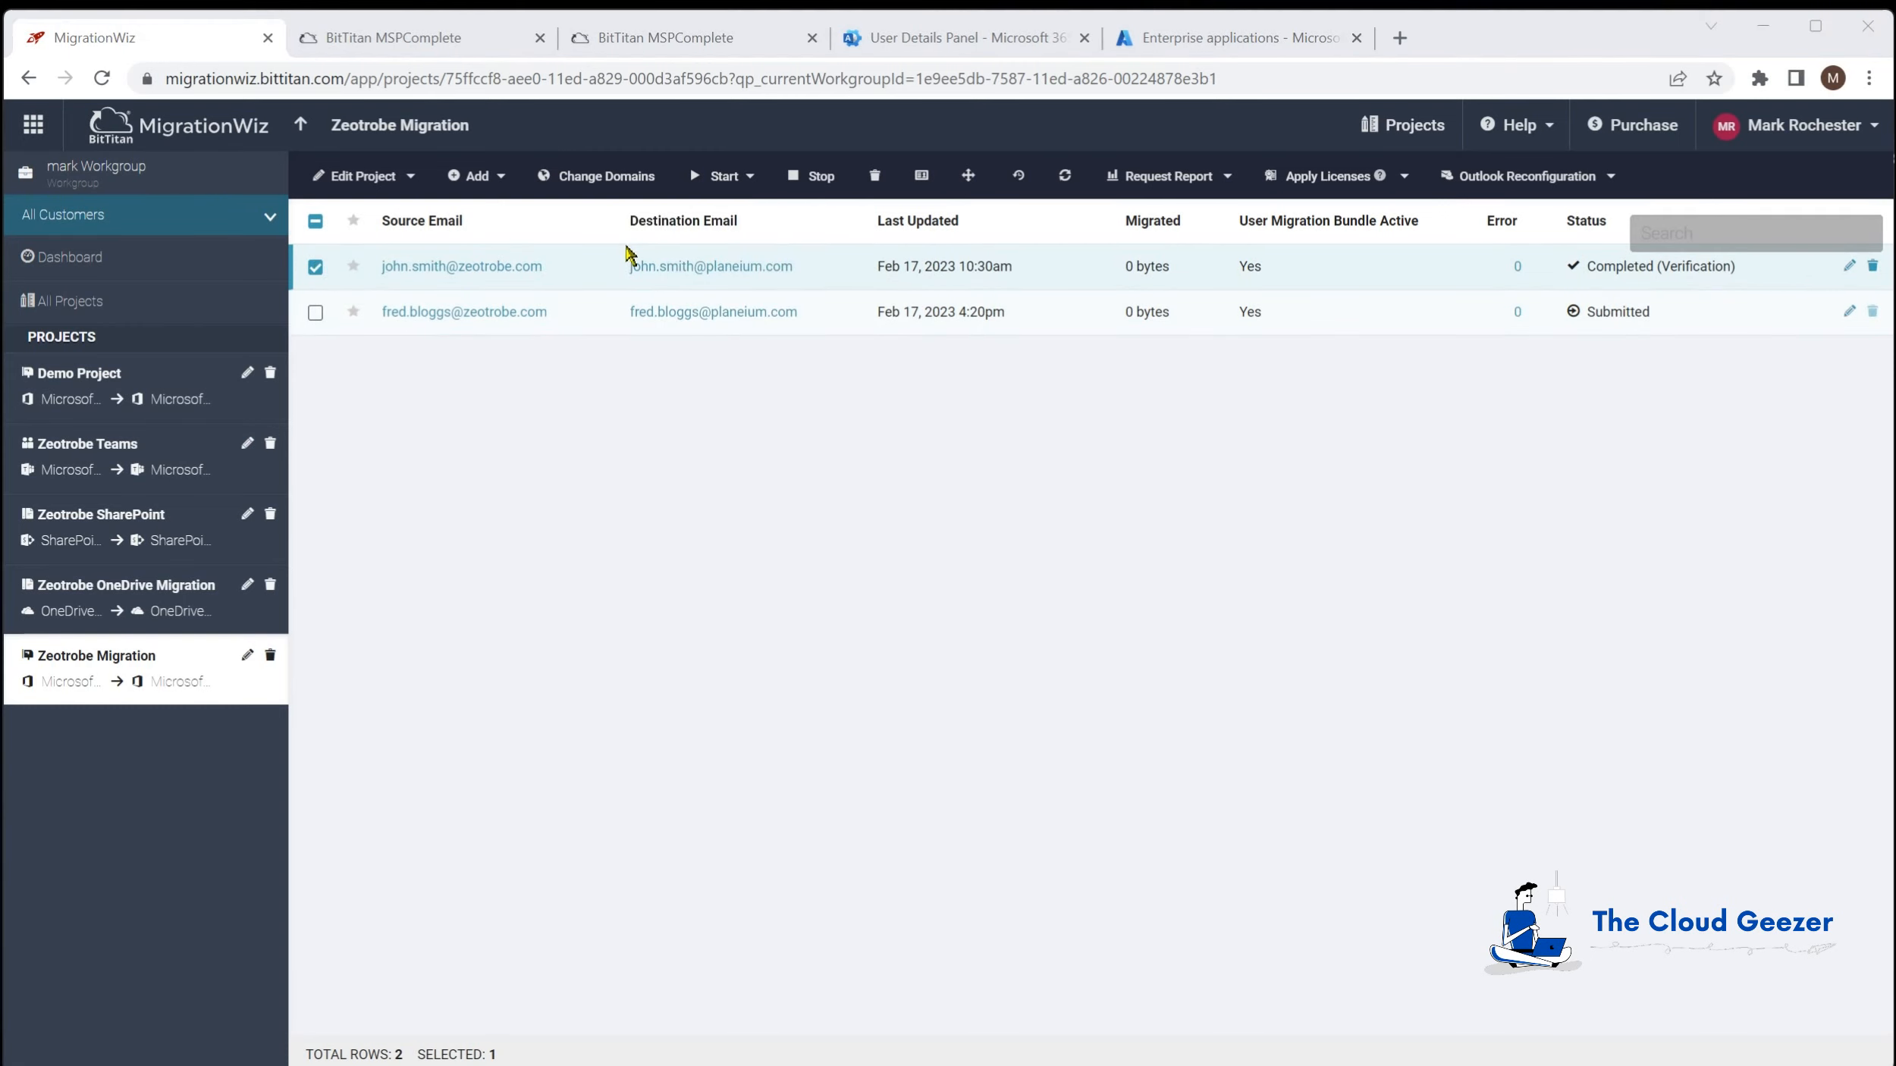
click(746, 182)
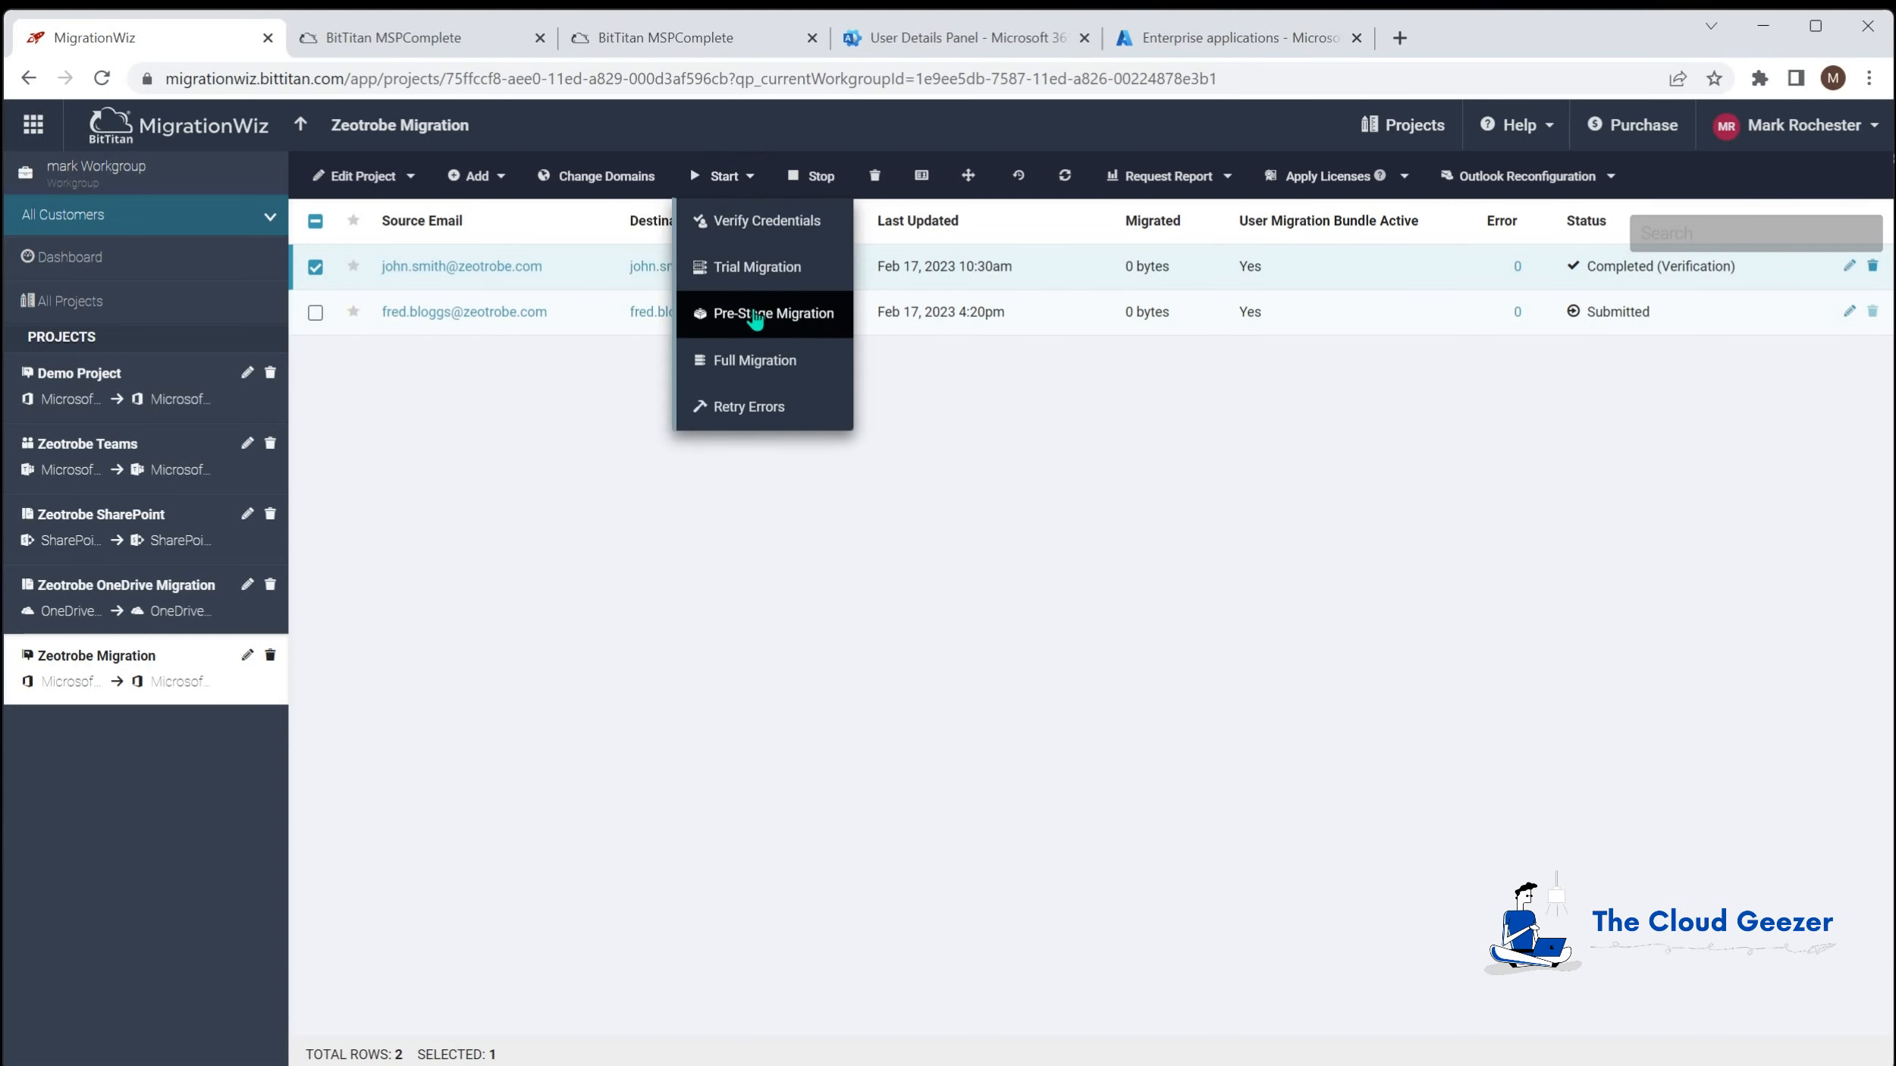
click(762, 317)
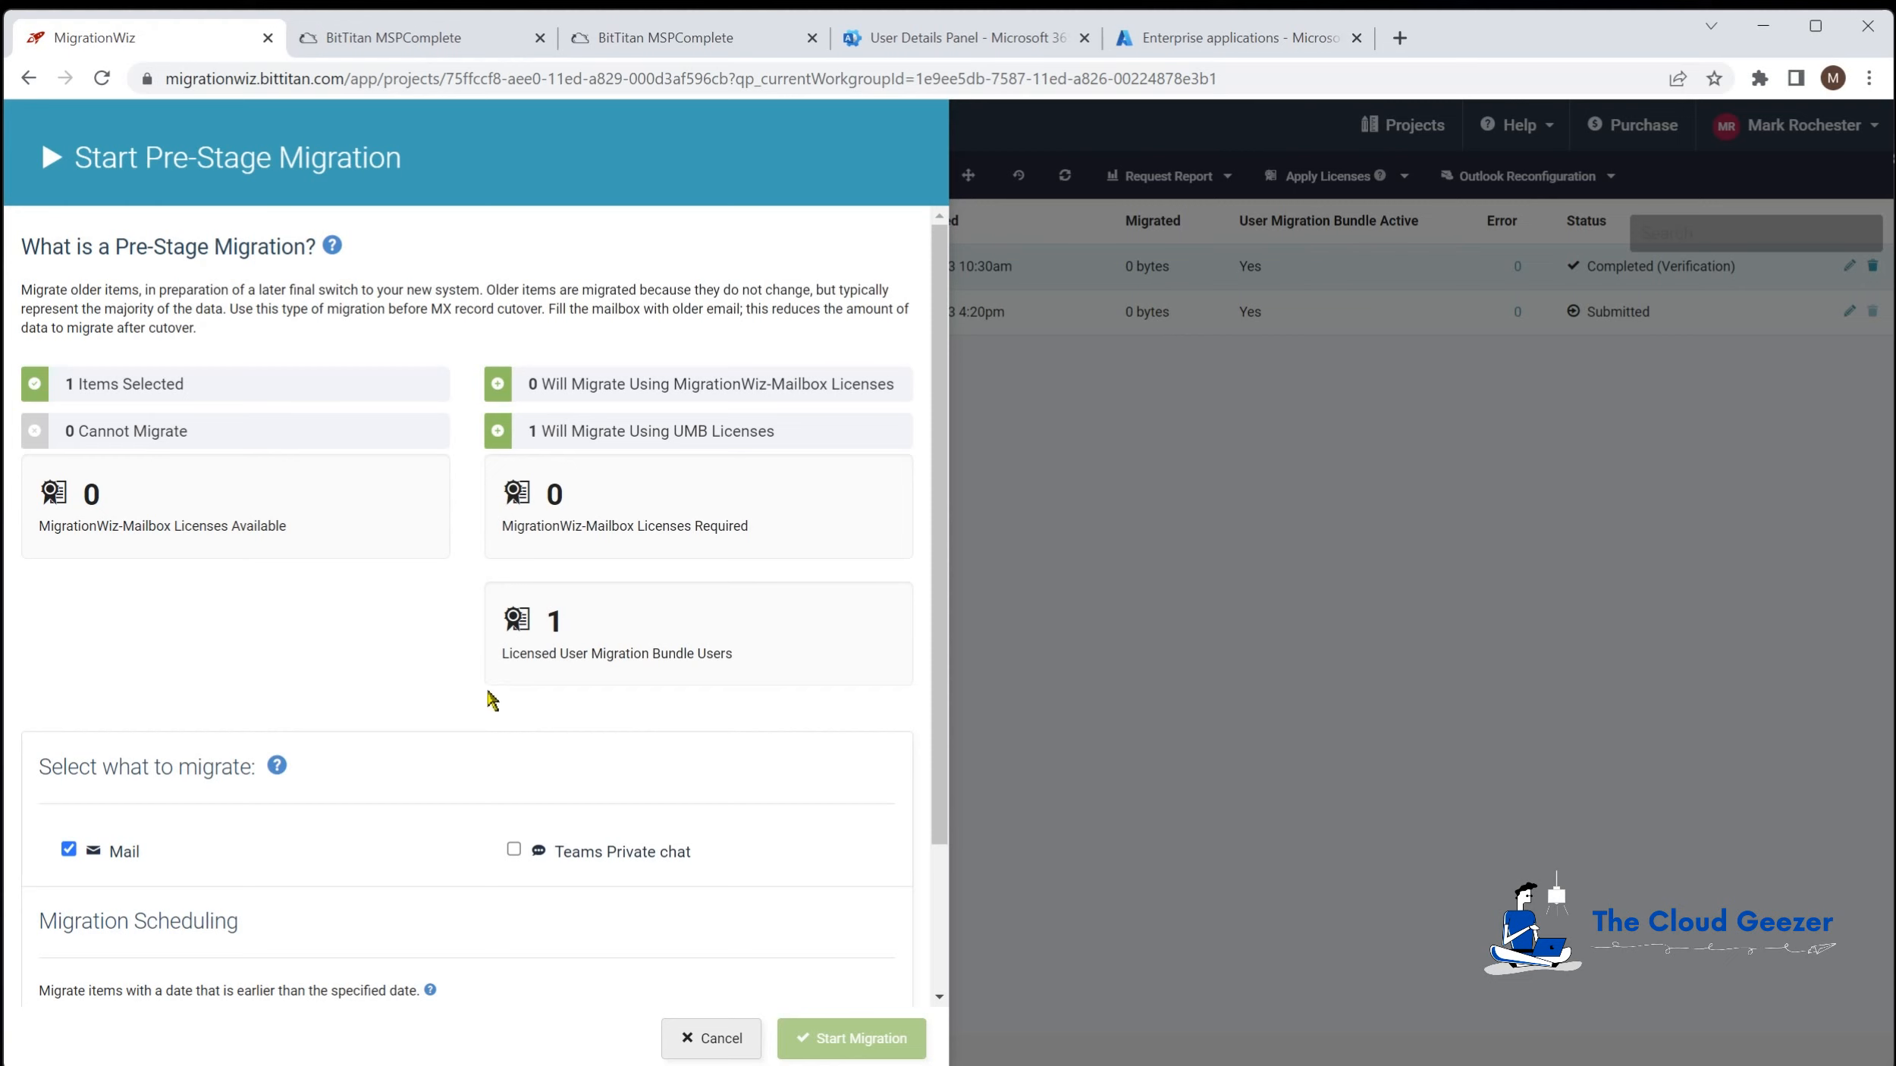
scroll(478, 711, down, 3)
click(168, 857)
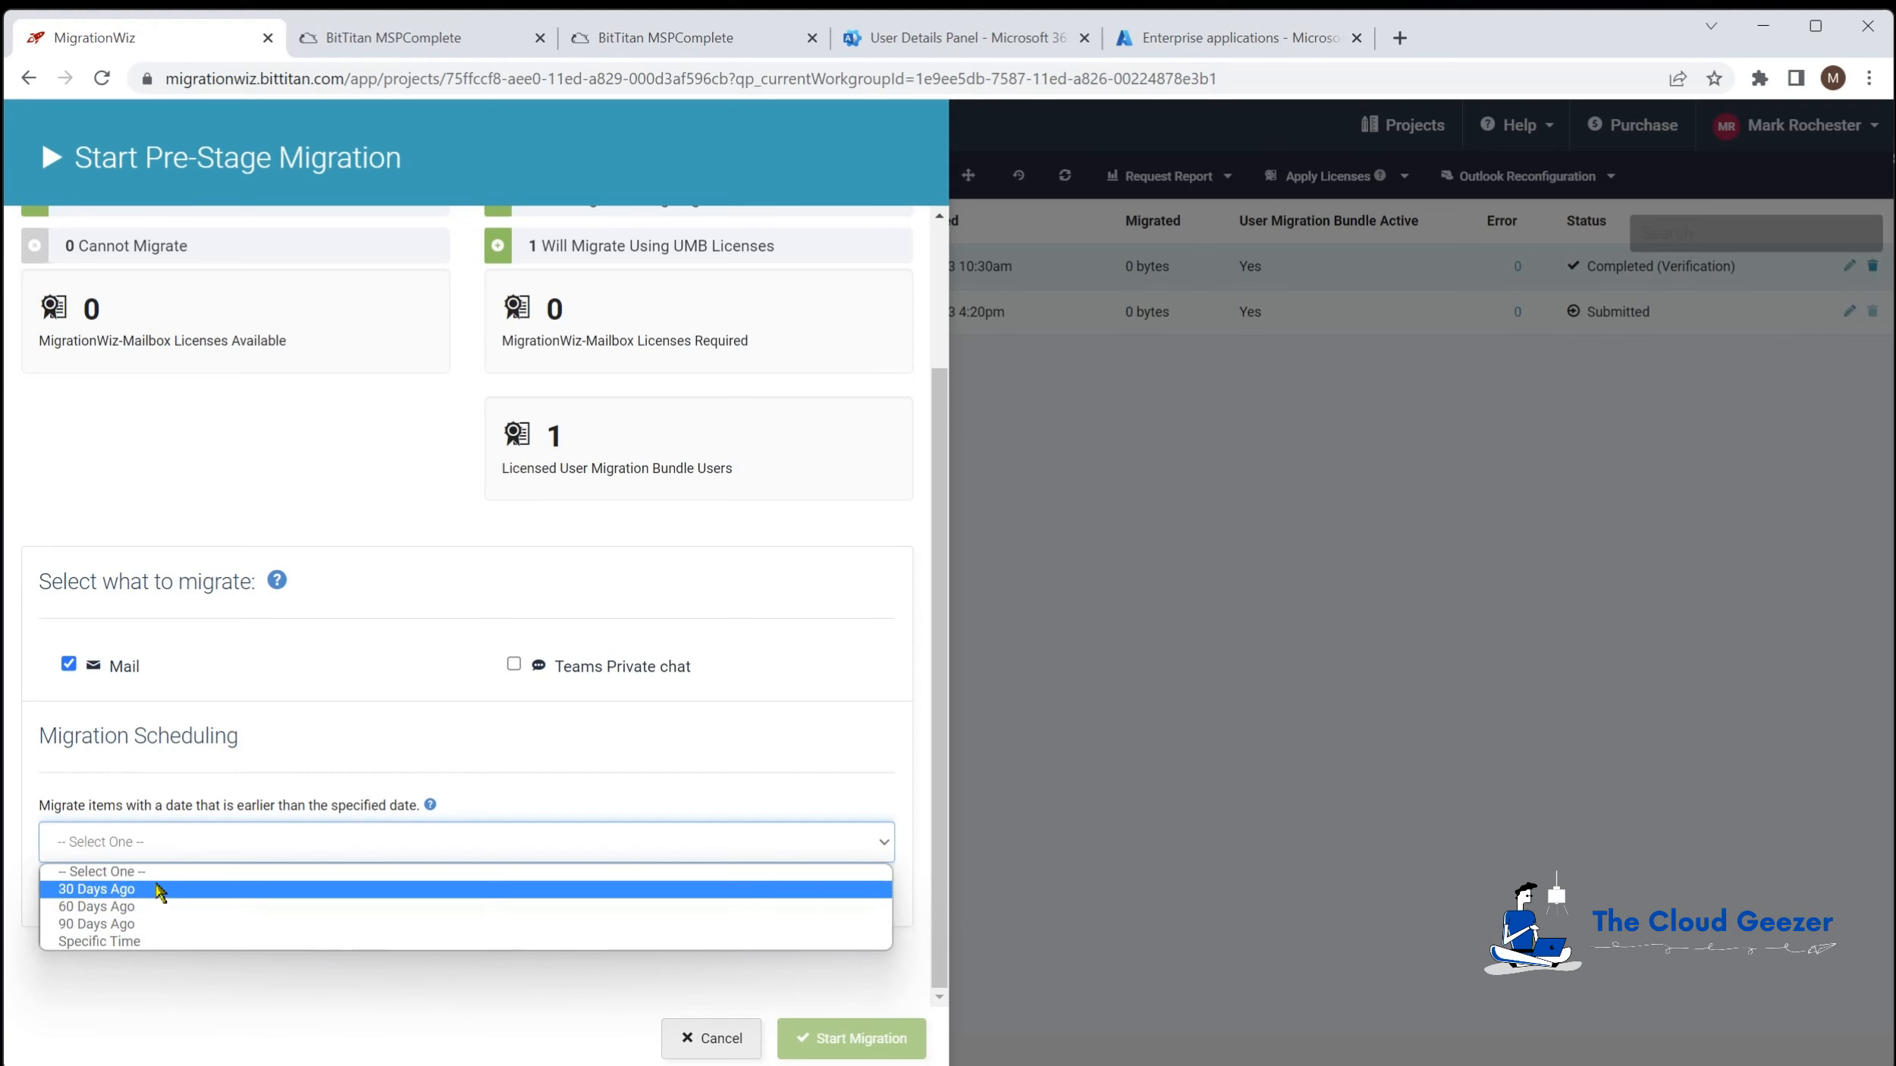
click(161, 890)
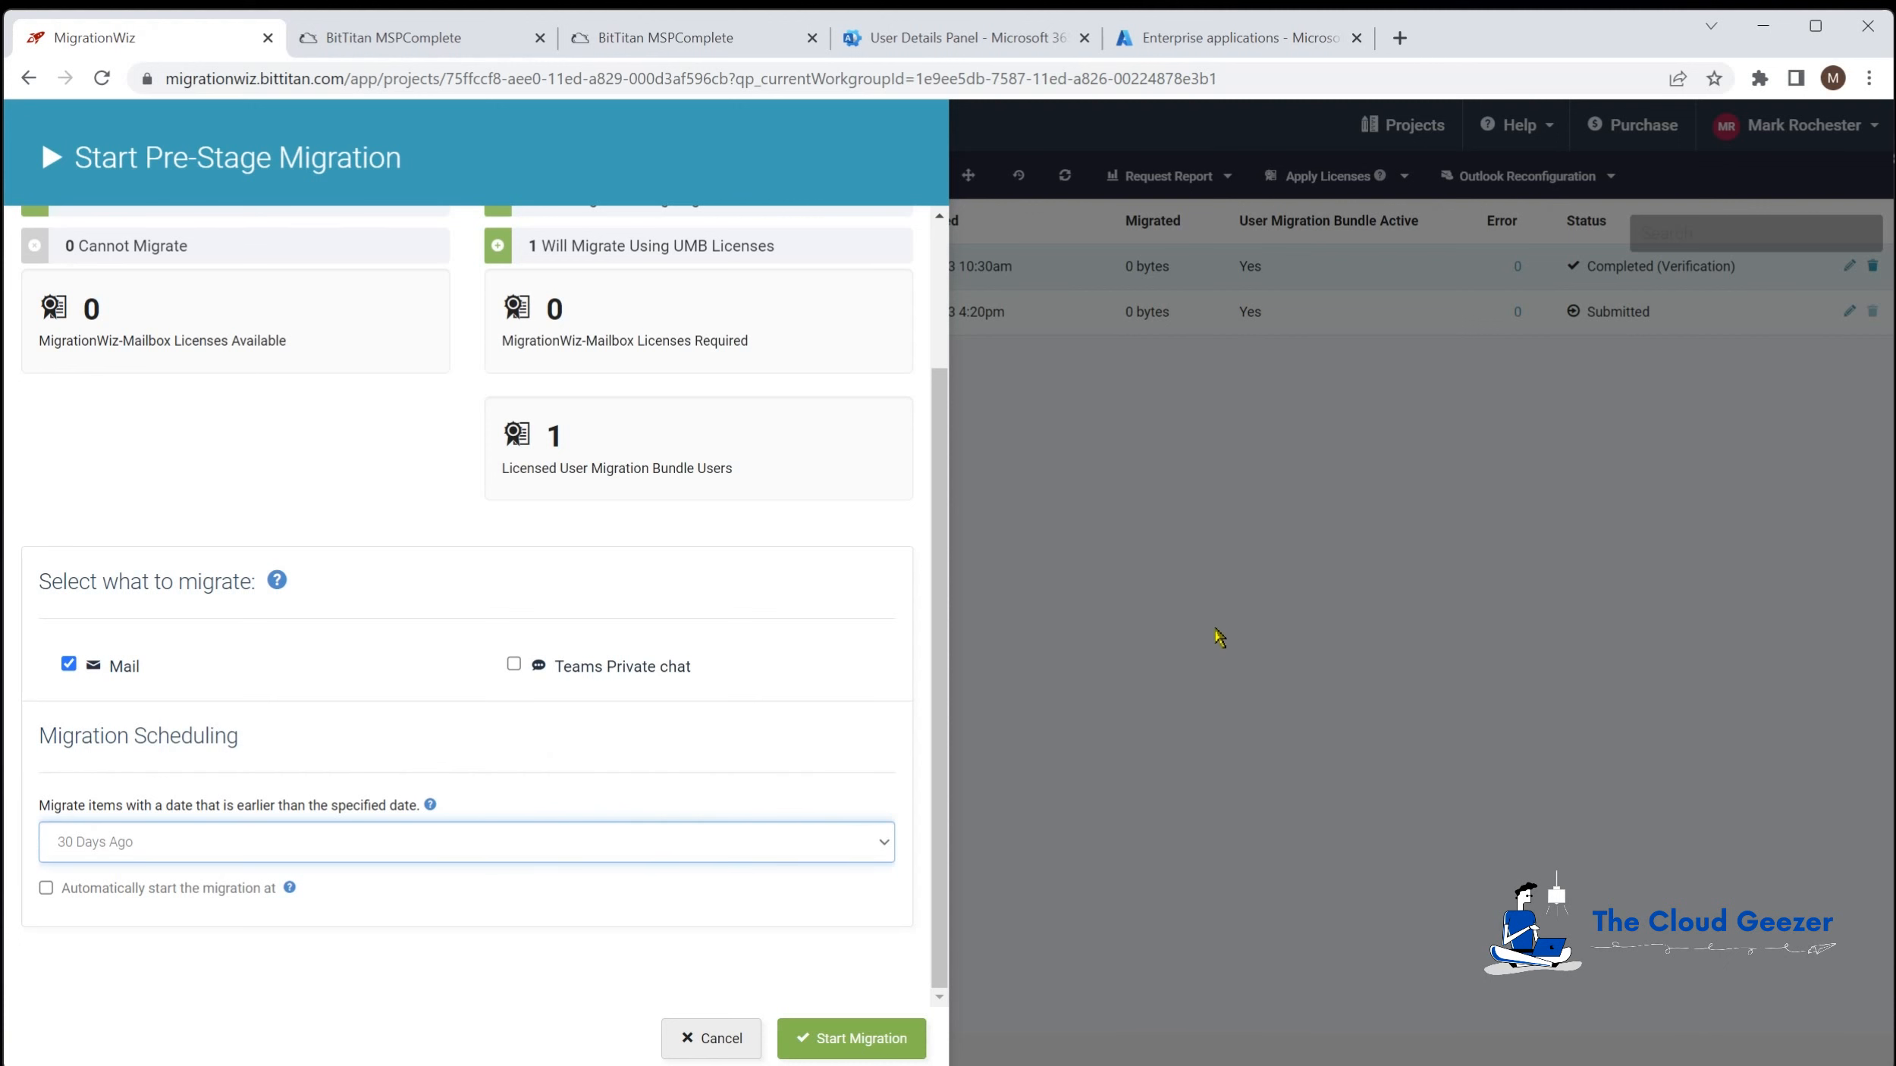
click(1107, 587)
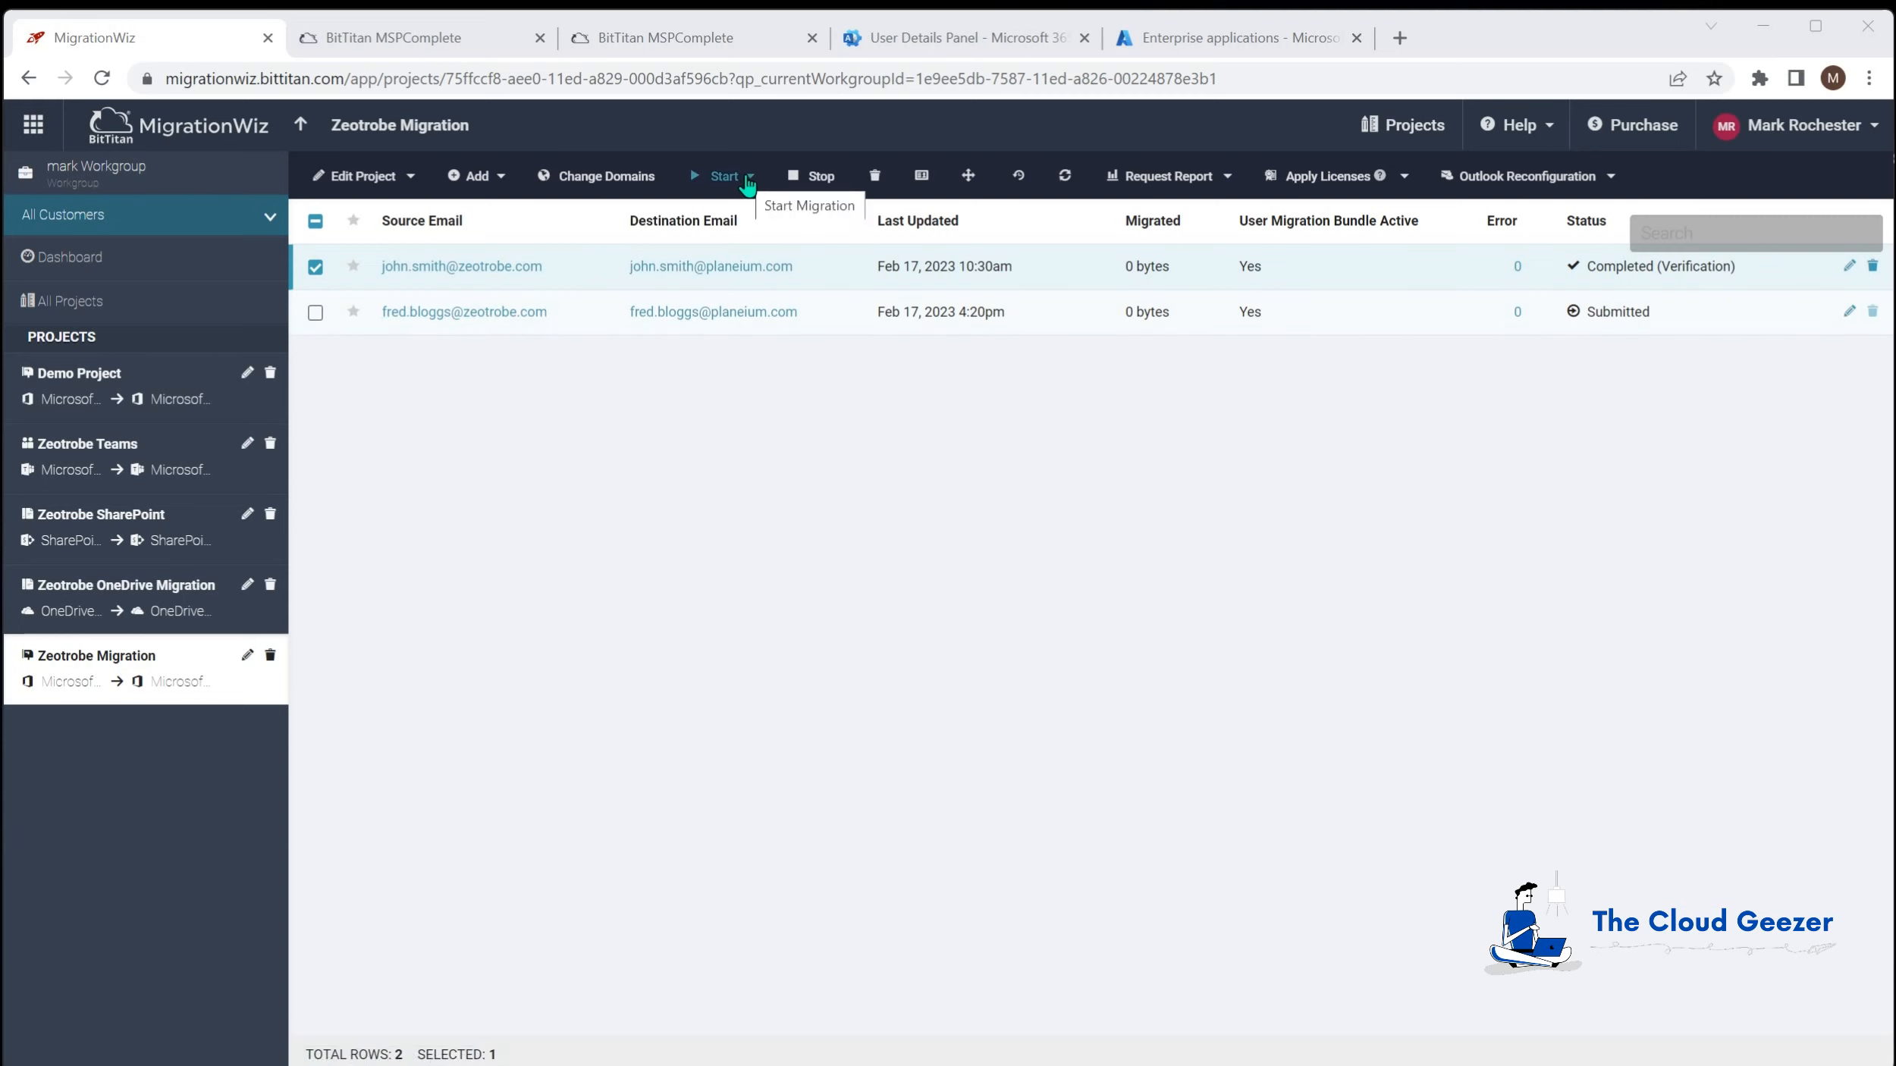
Step: Schedule a full migration of the first user to start automatically on Feb 18, 2023
click(747, 185)
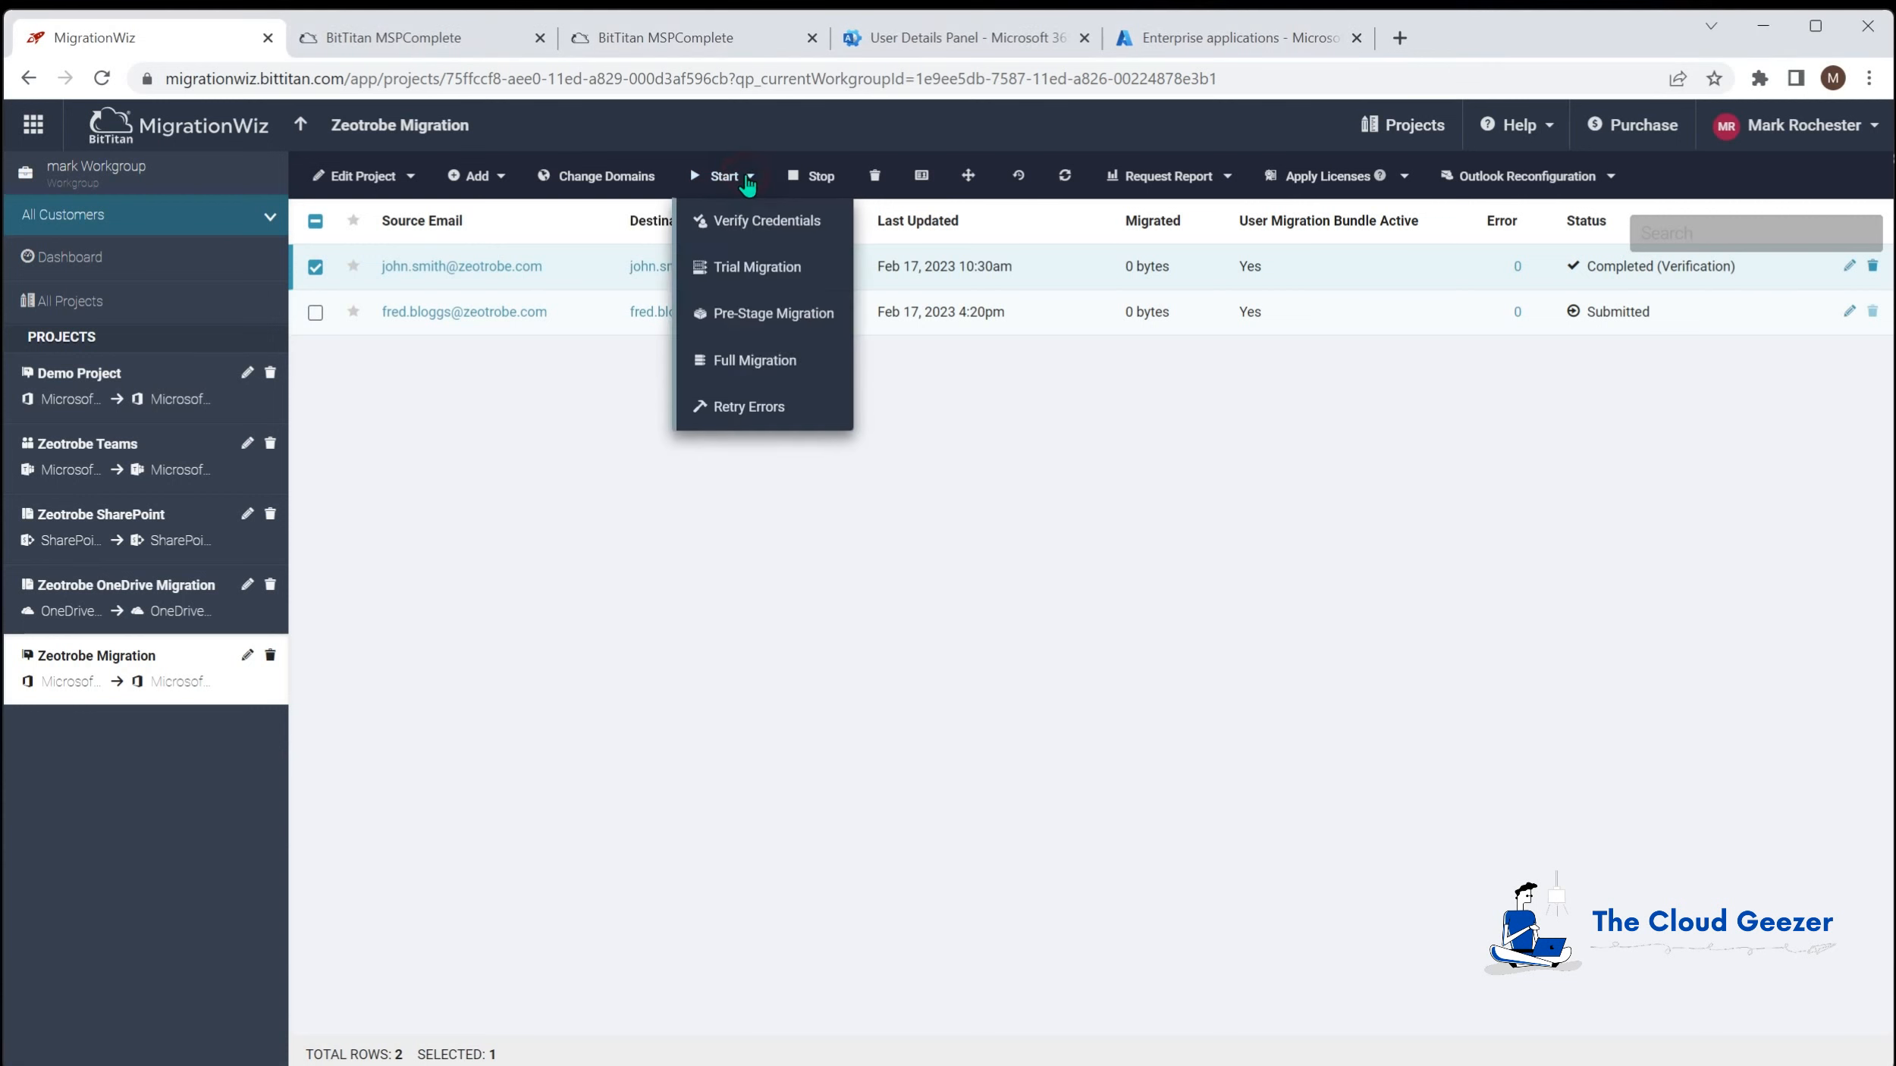
click(776, 363)
scroll(398, 539, down, 1)
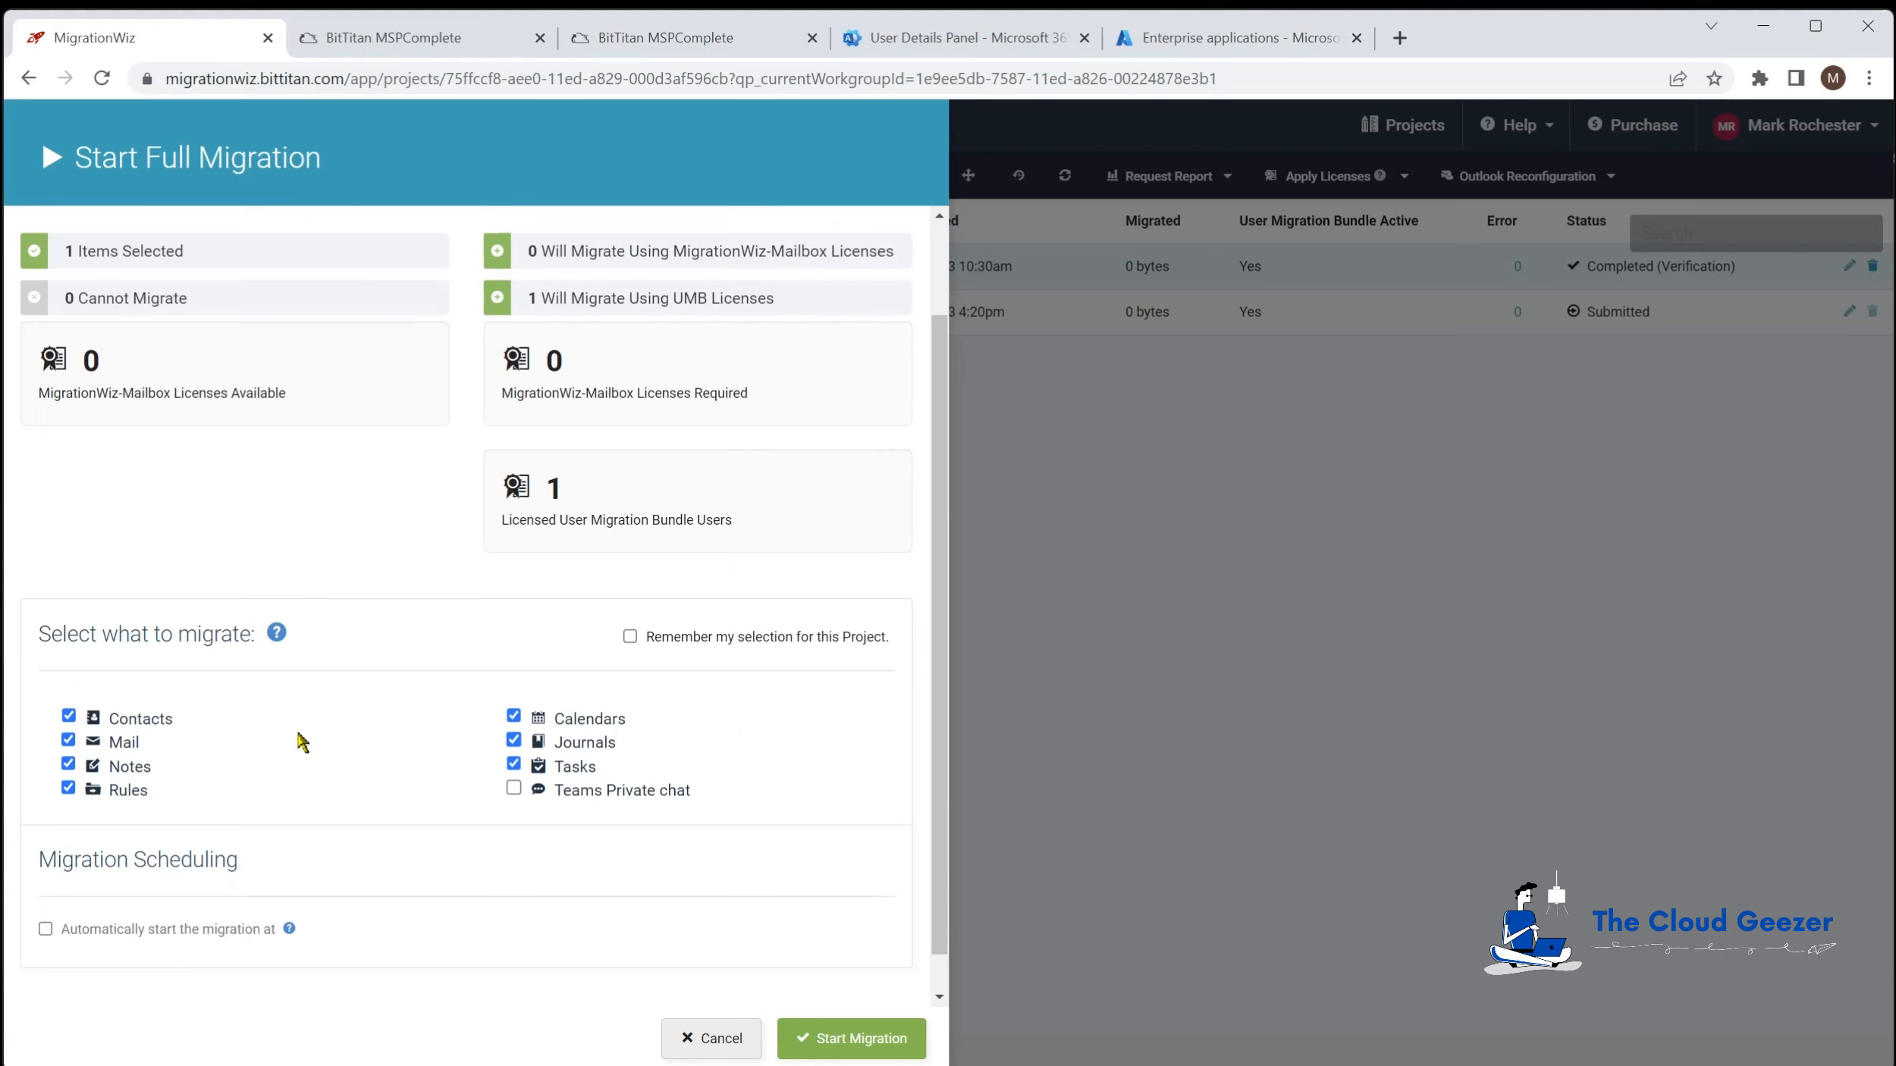
scroll(364, 789, down, 1)
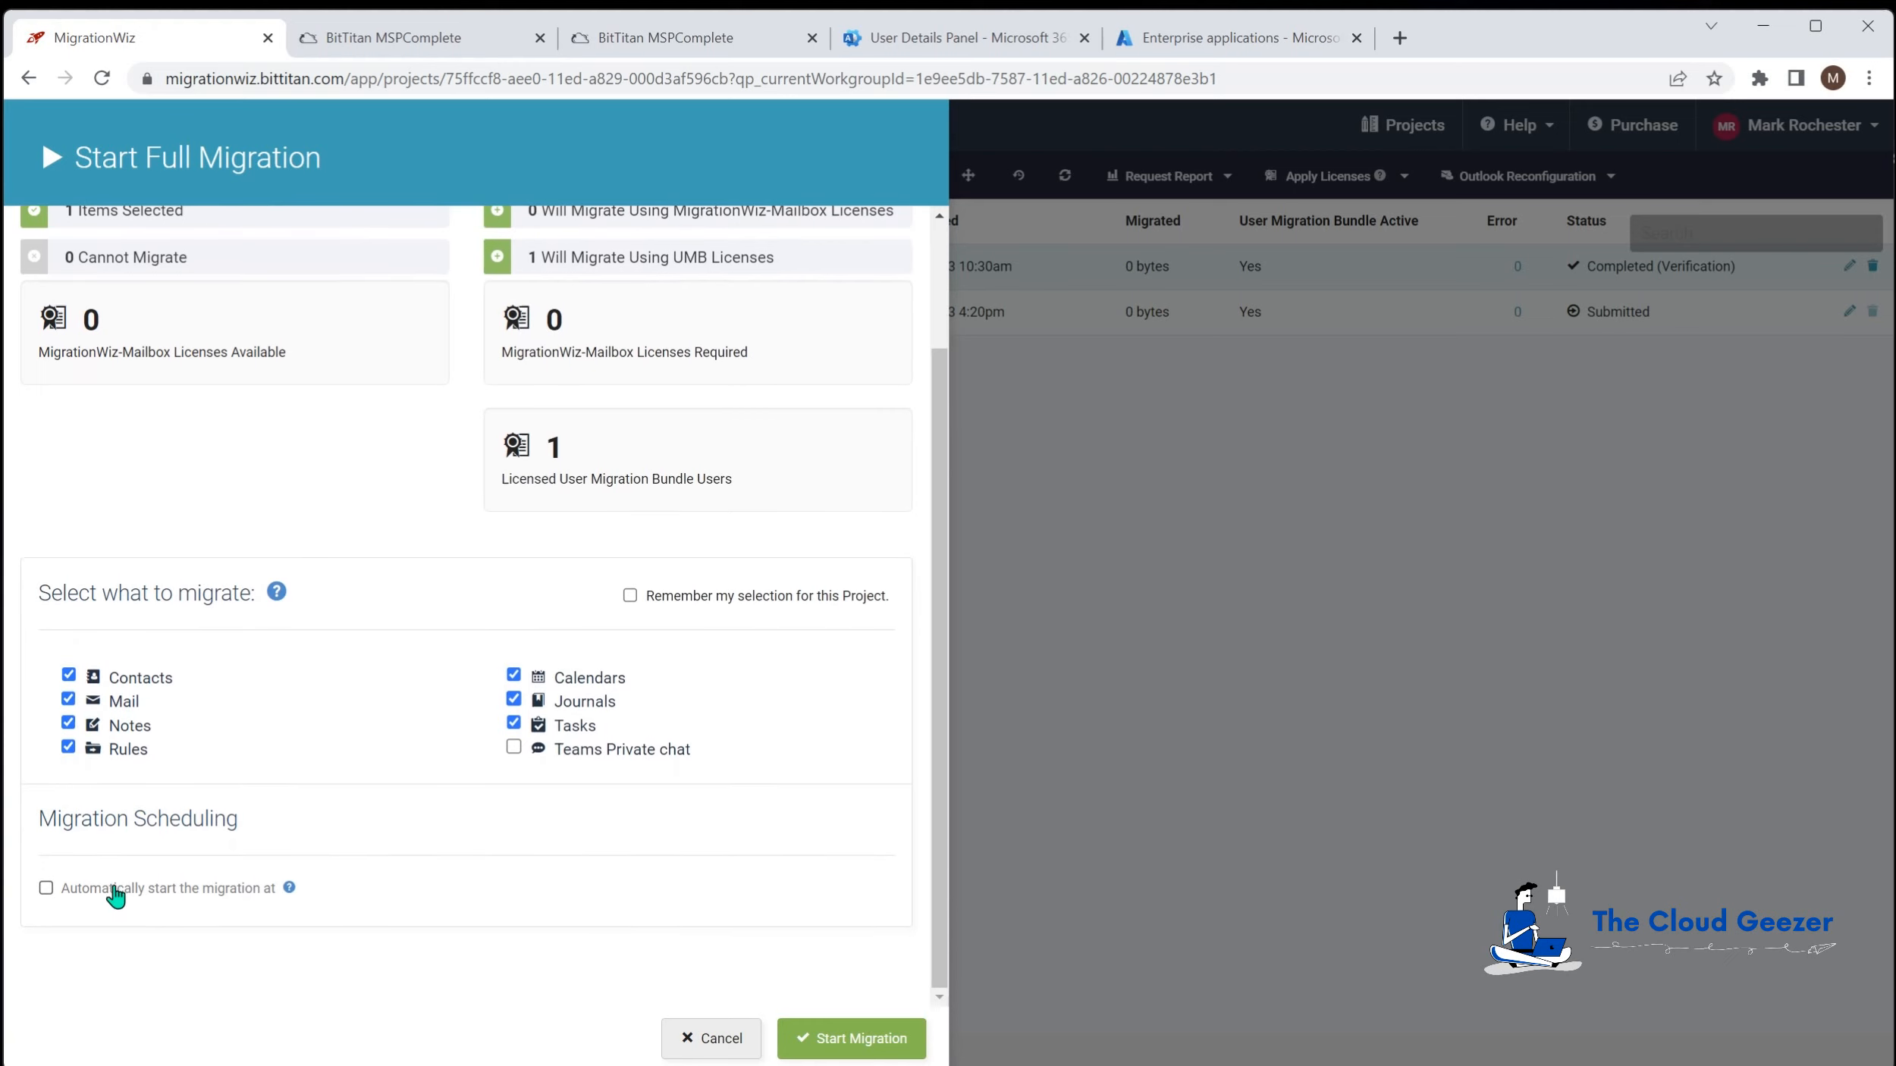
click(46, 888)
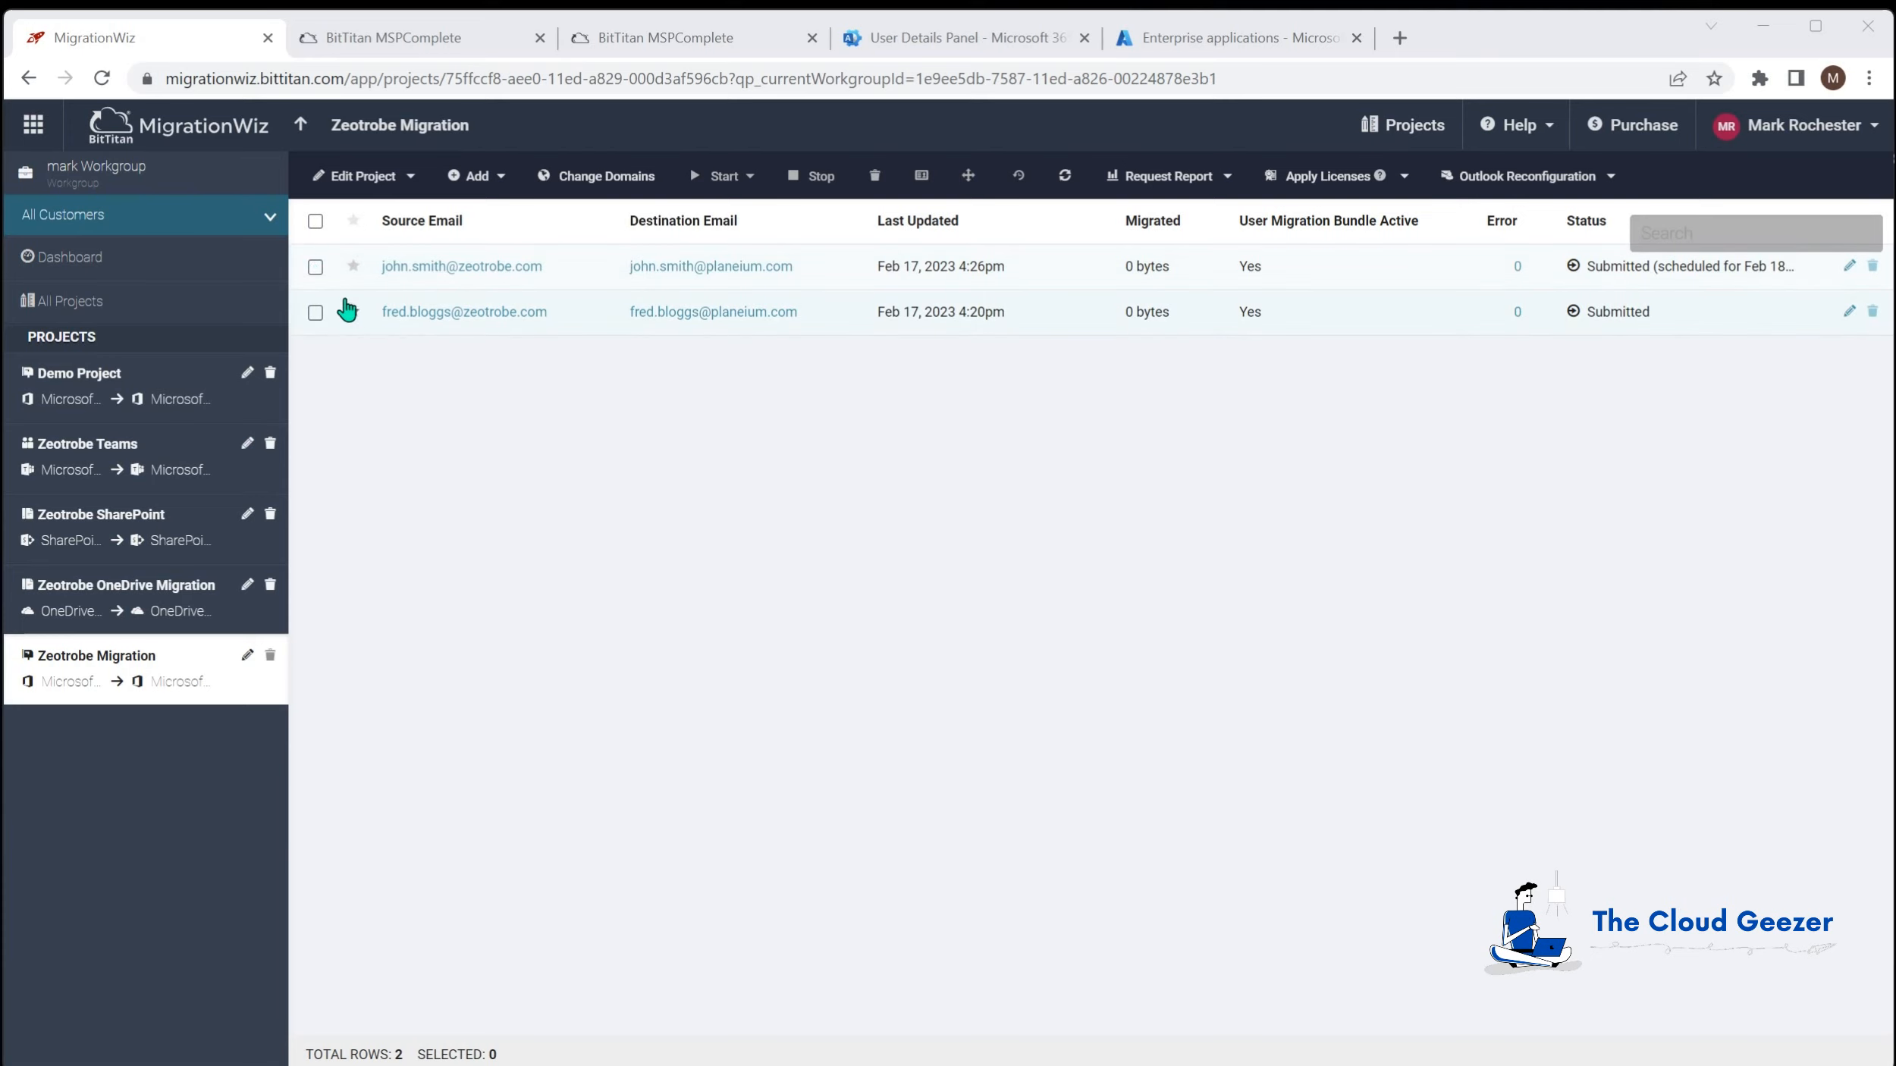
click(315, 267)
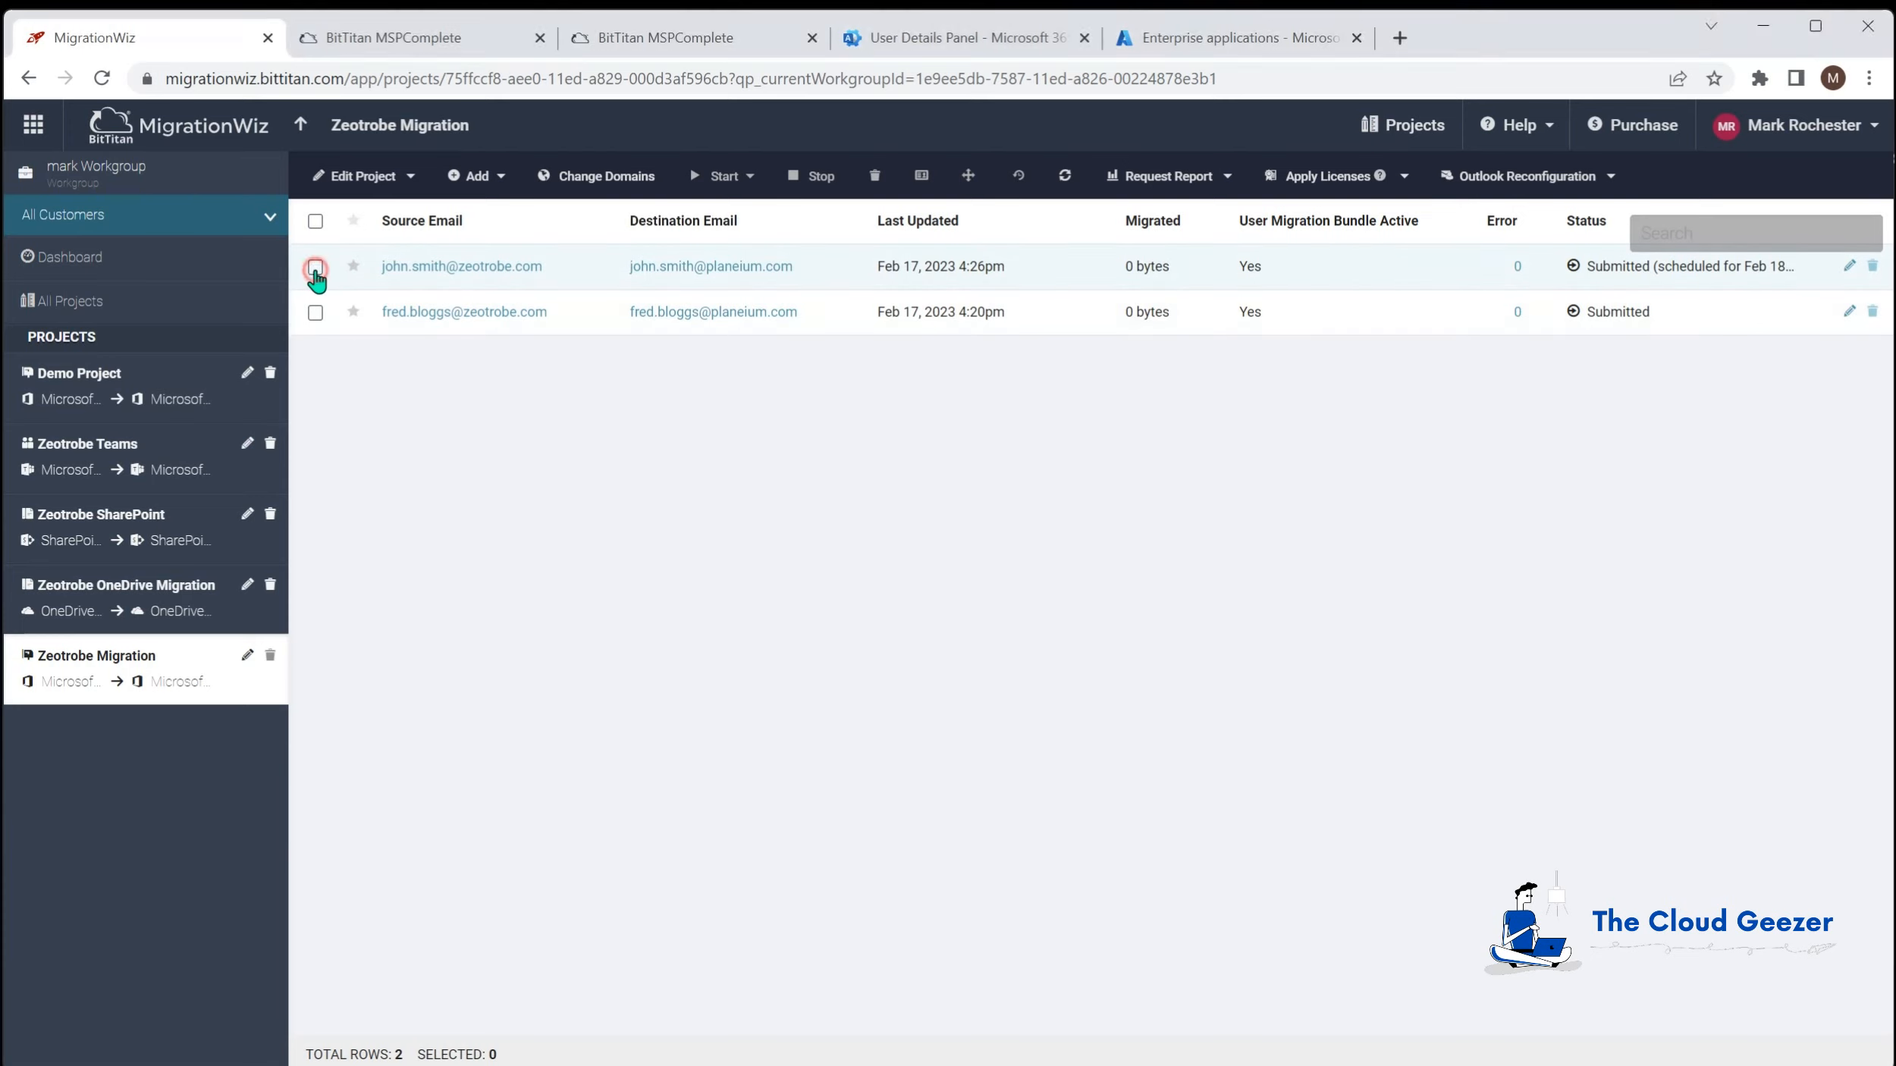
click(750, 177)
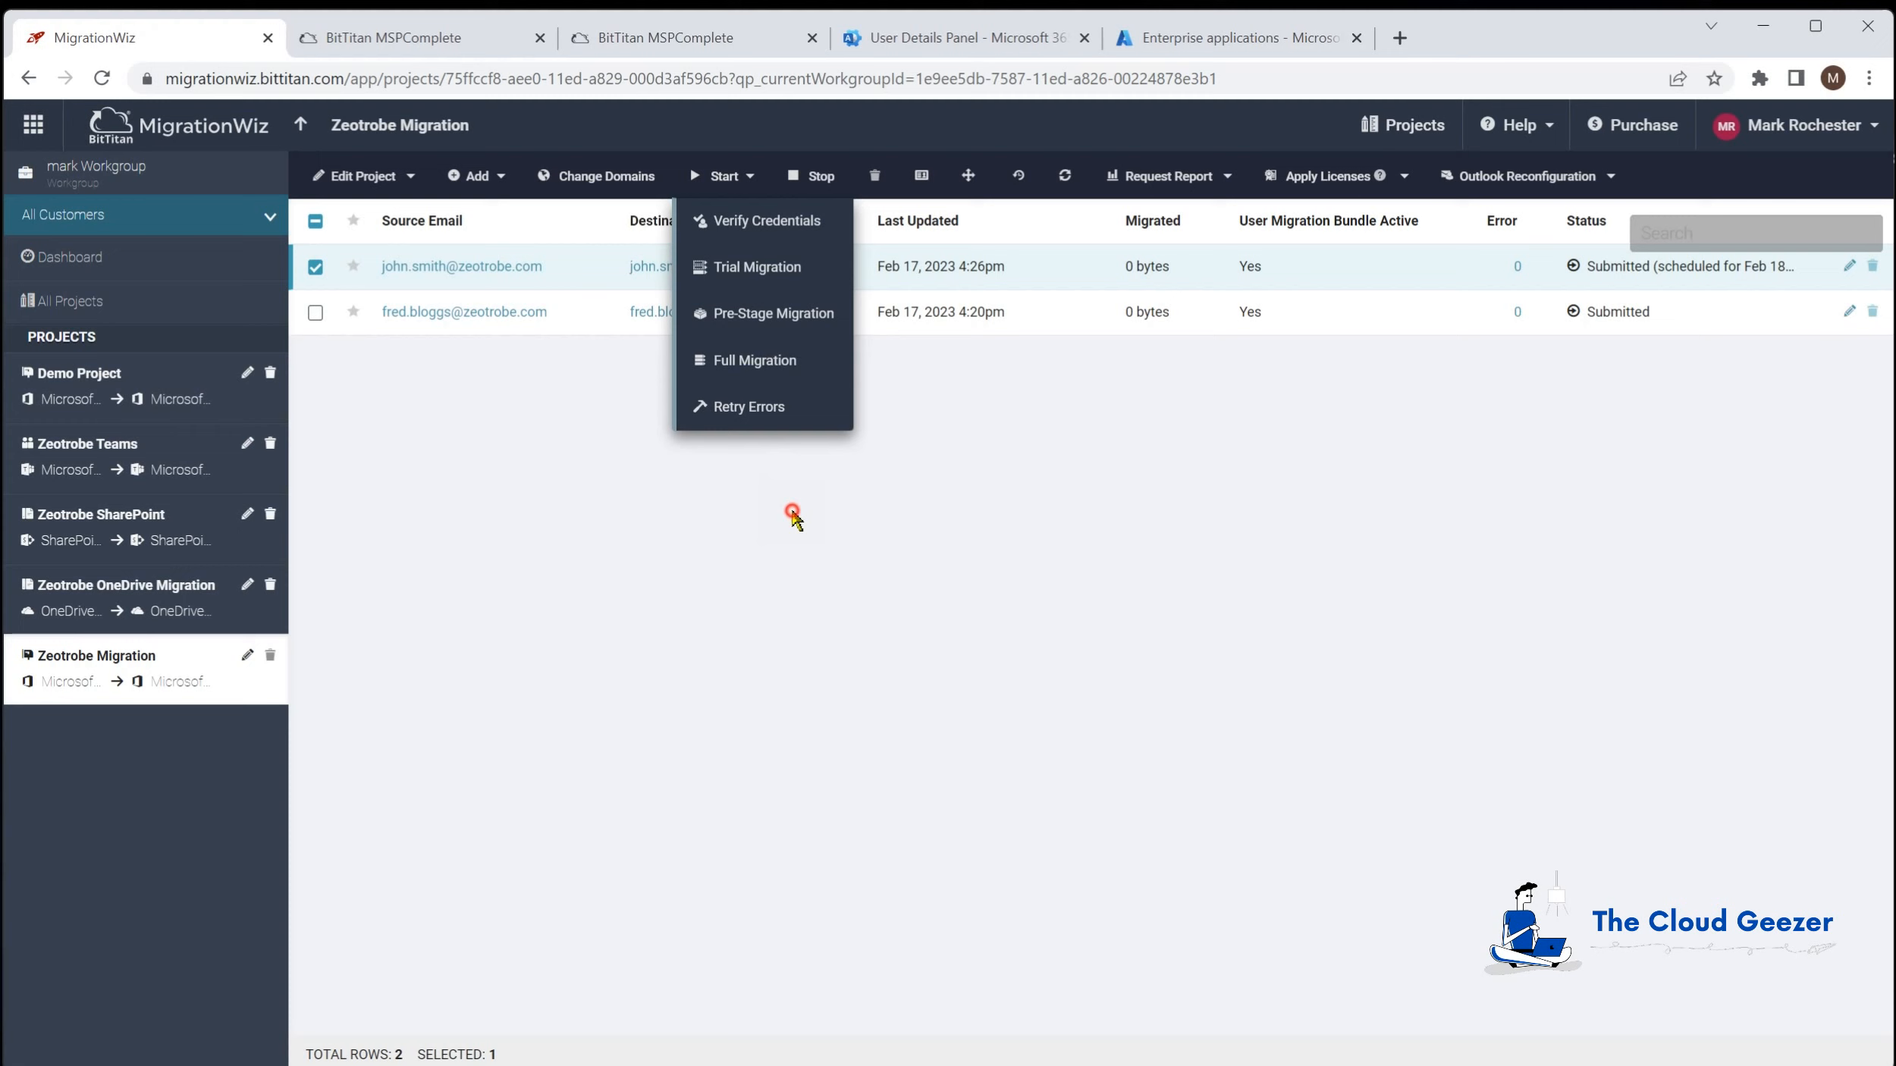
click(789, 517)
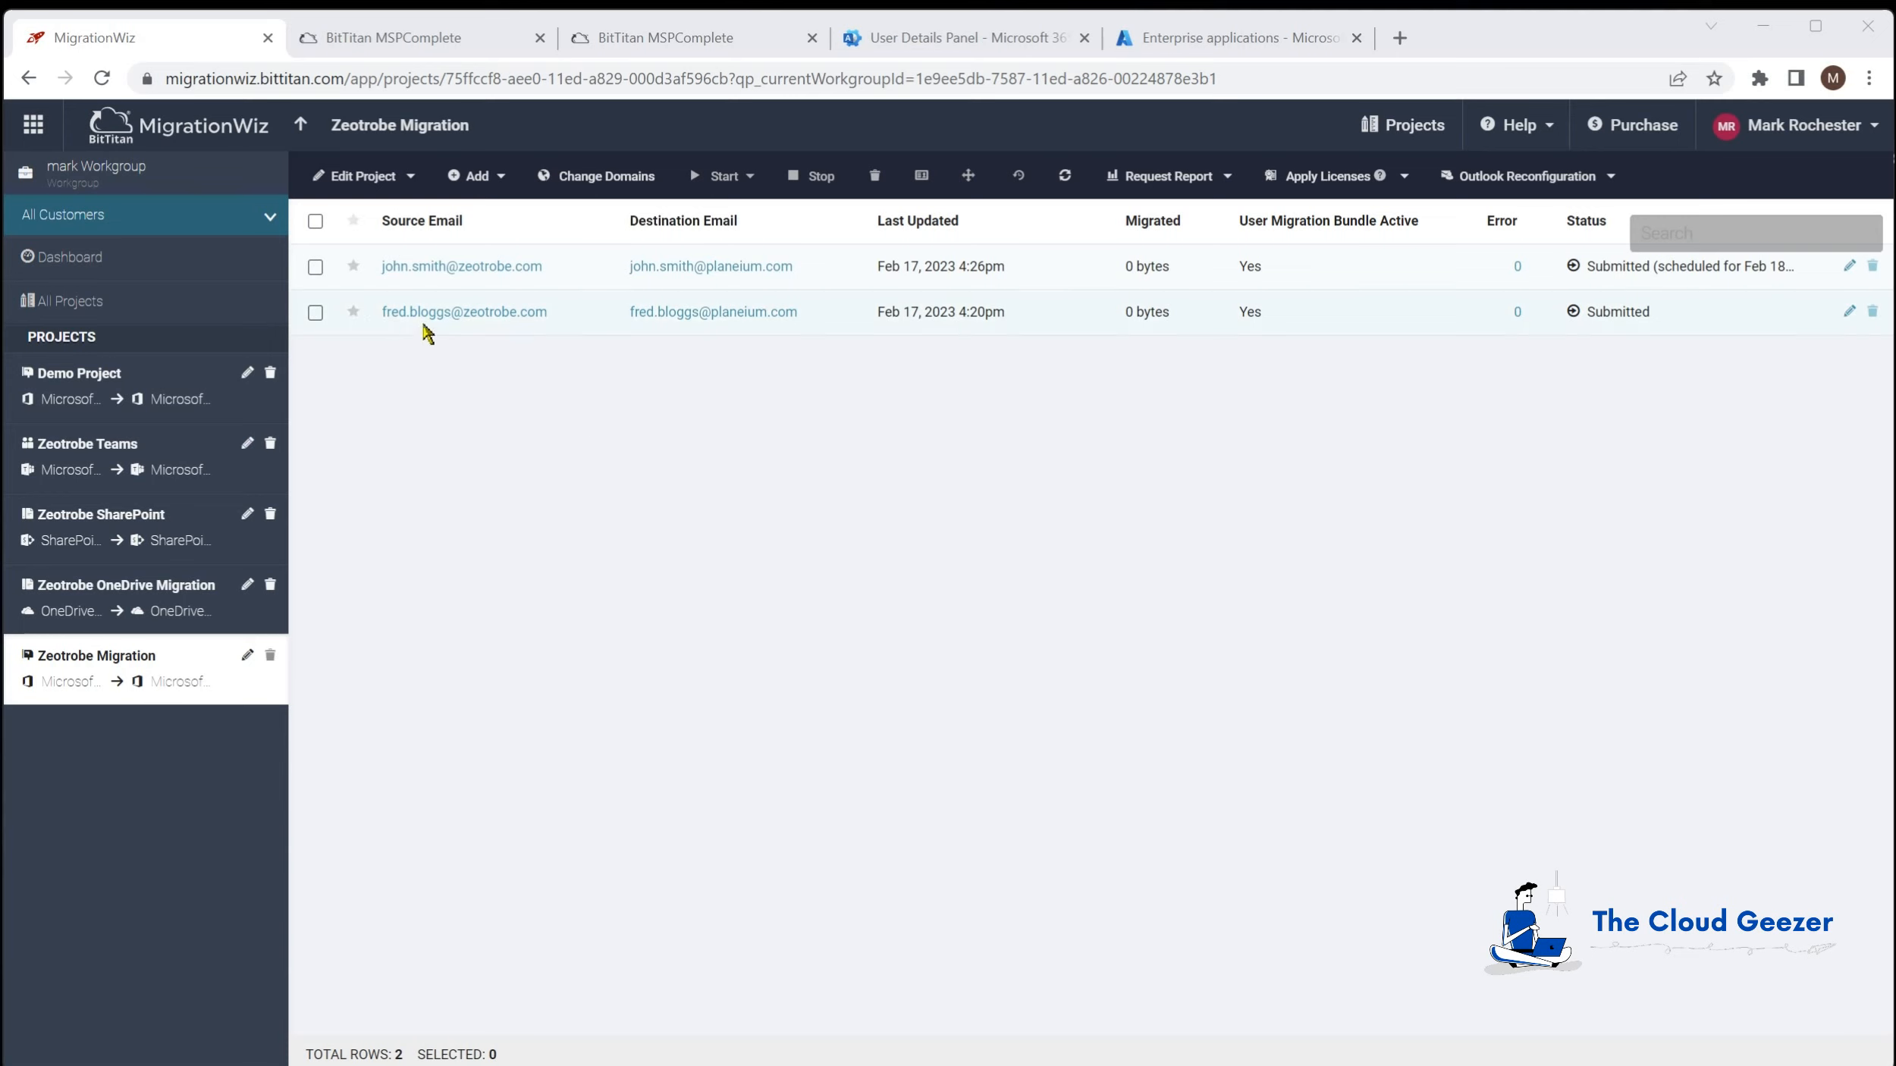
click(316, 269)
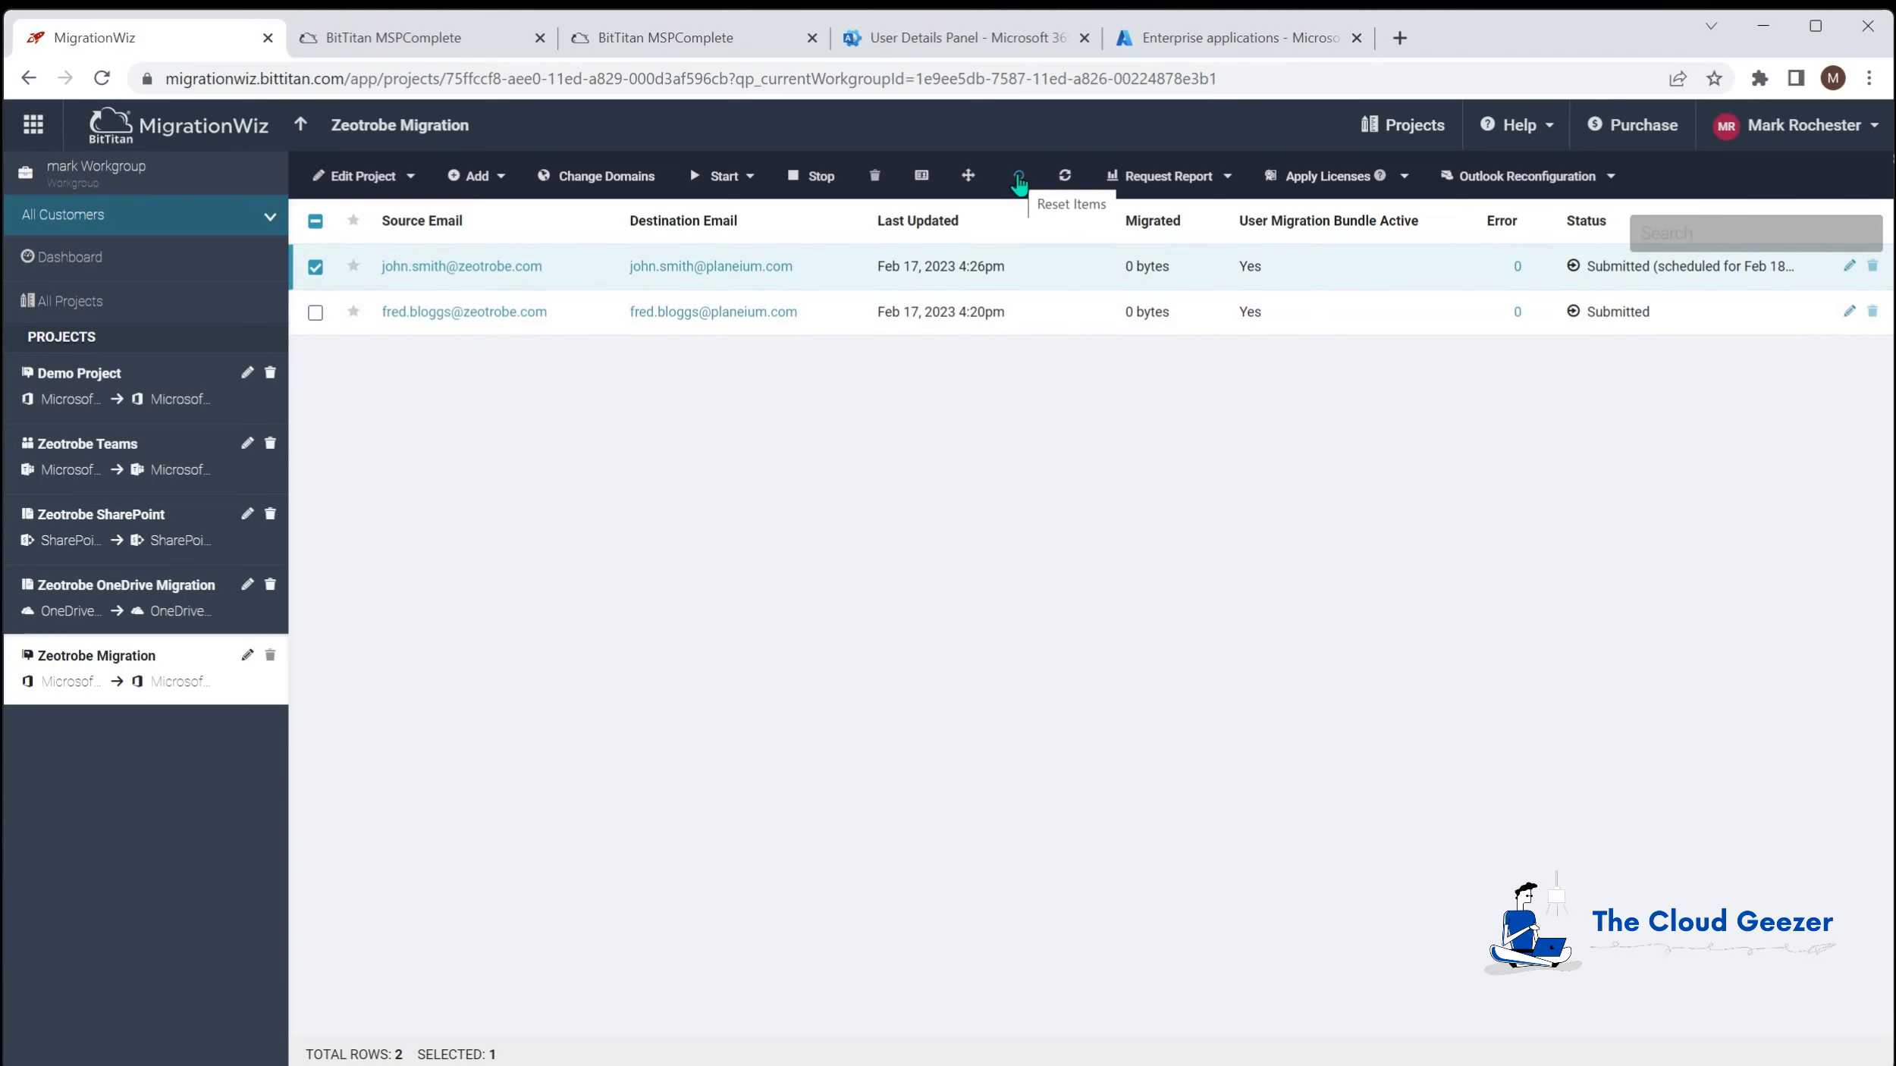
click(1017, 179)
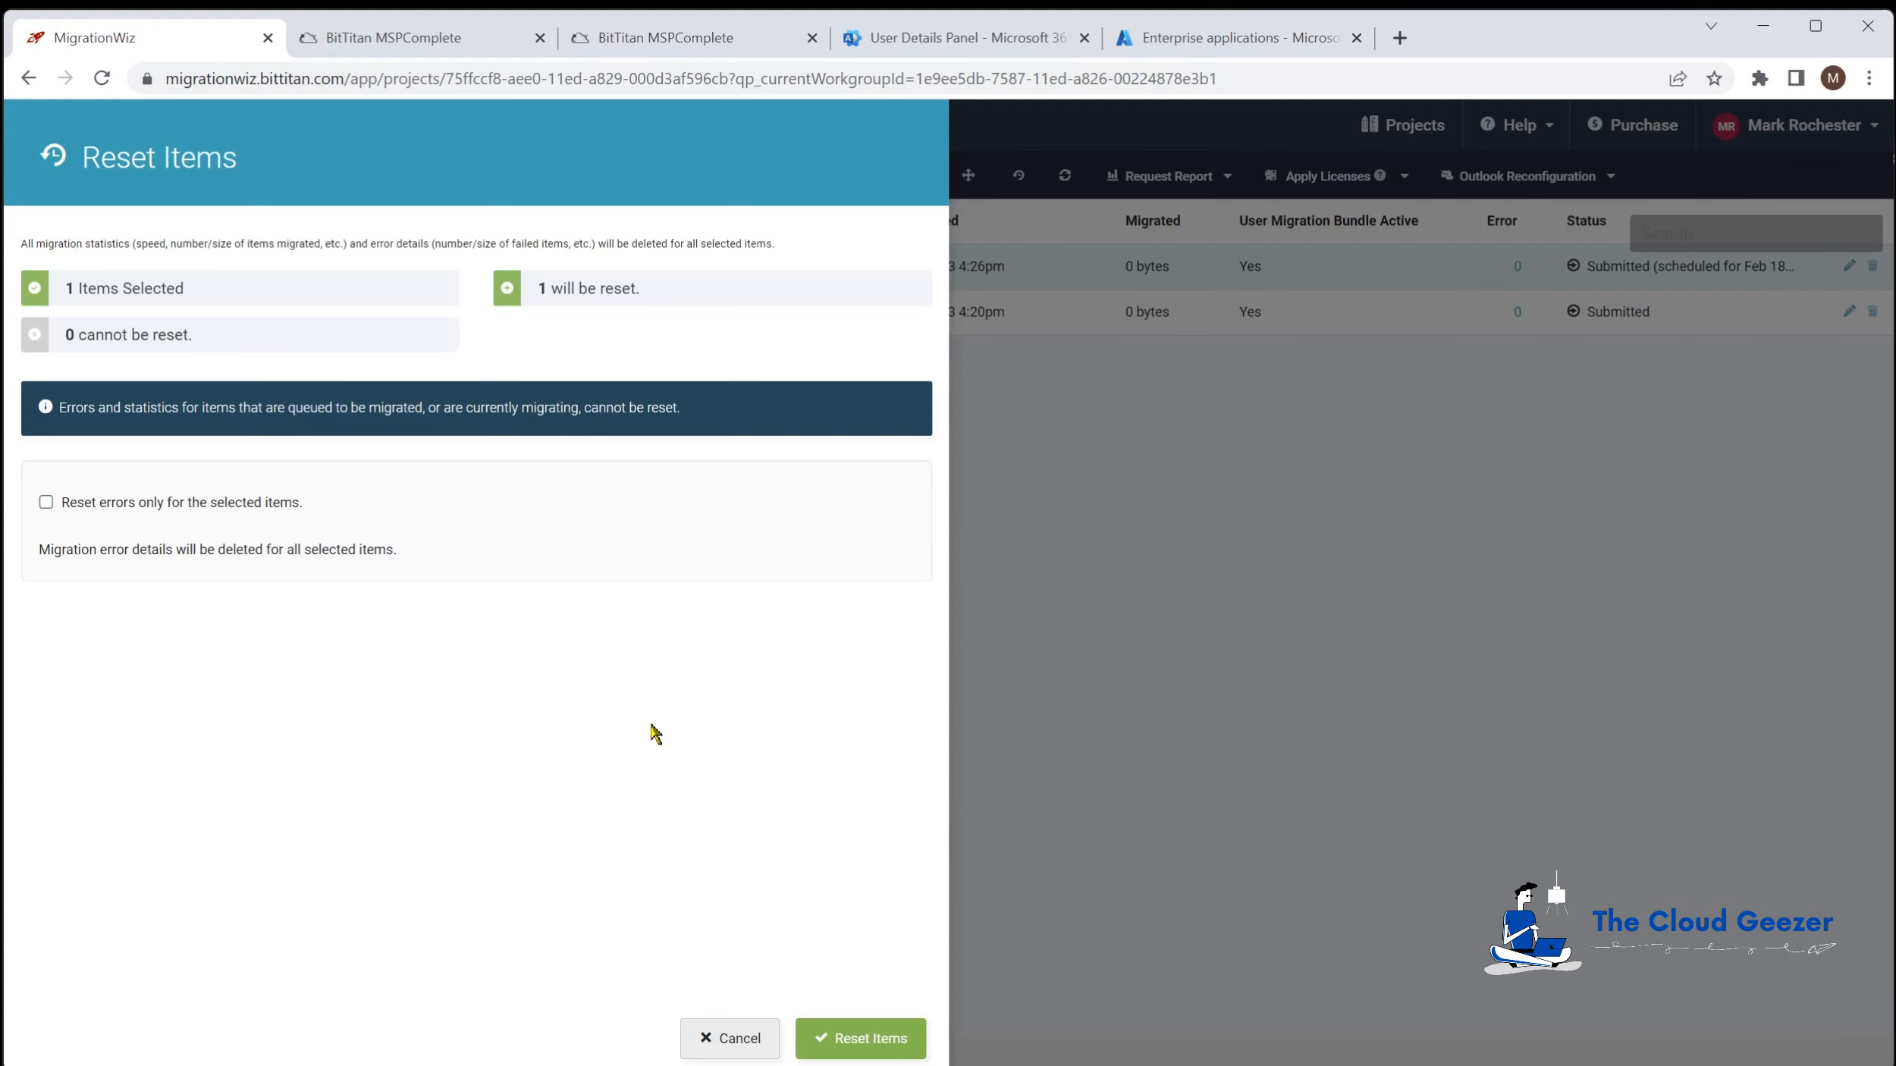
click(739, 1039)
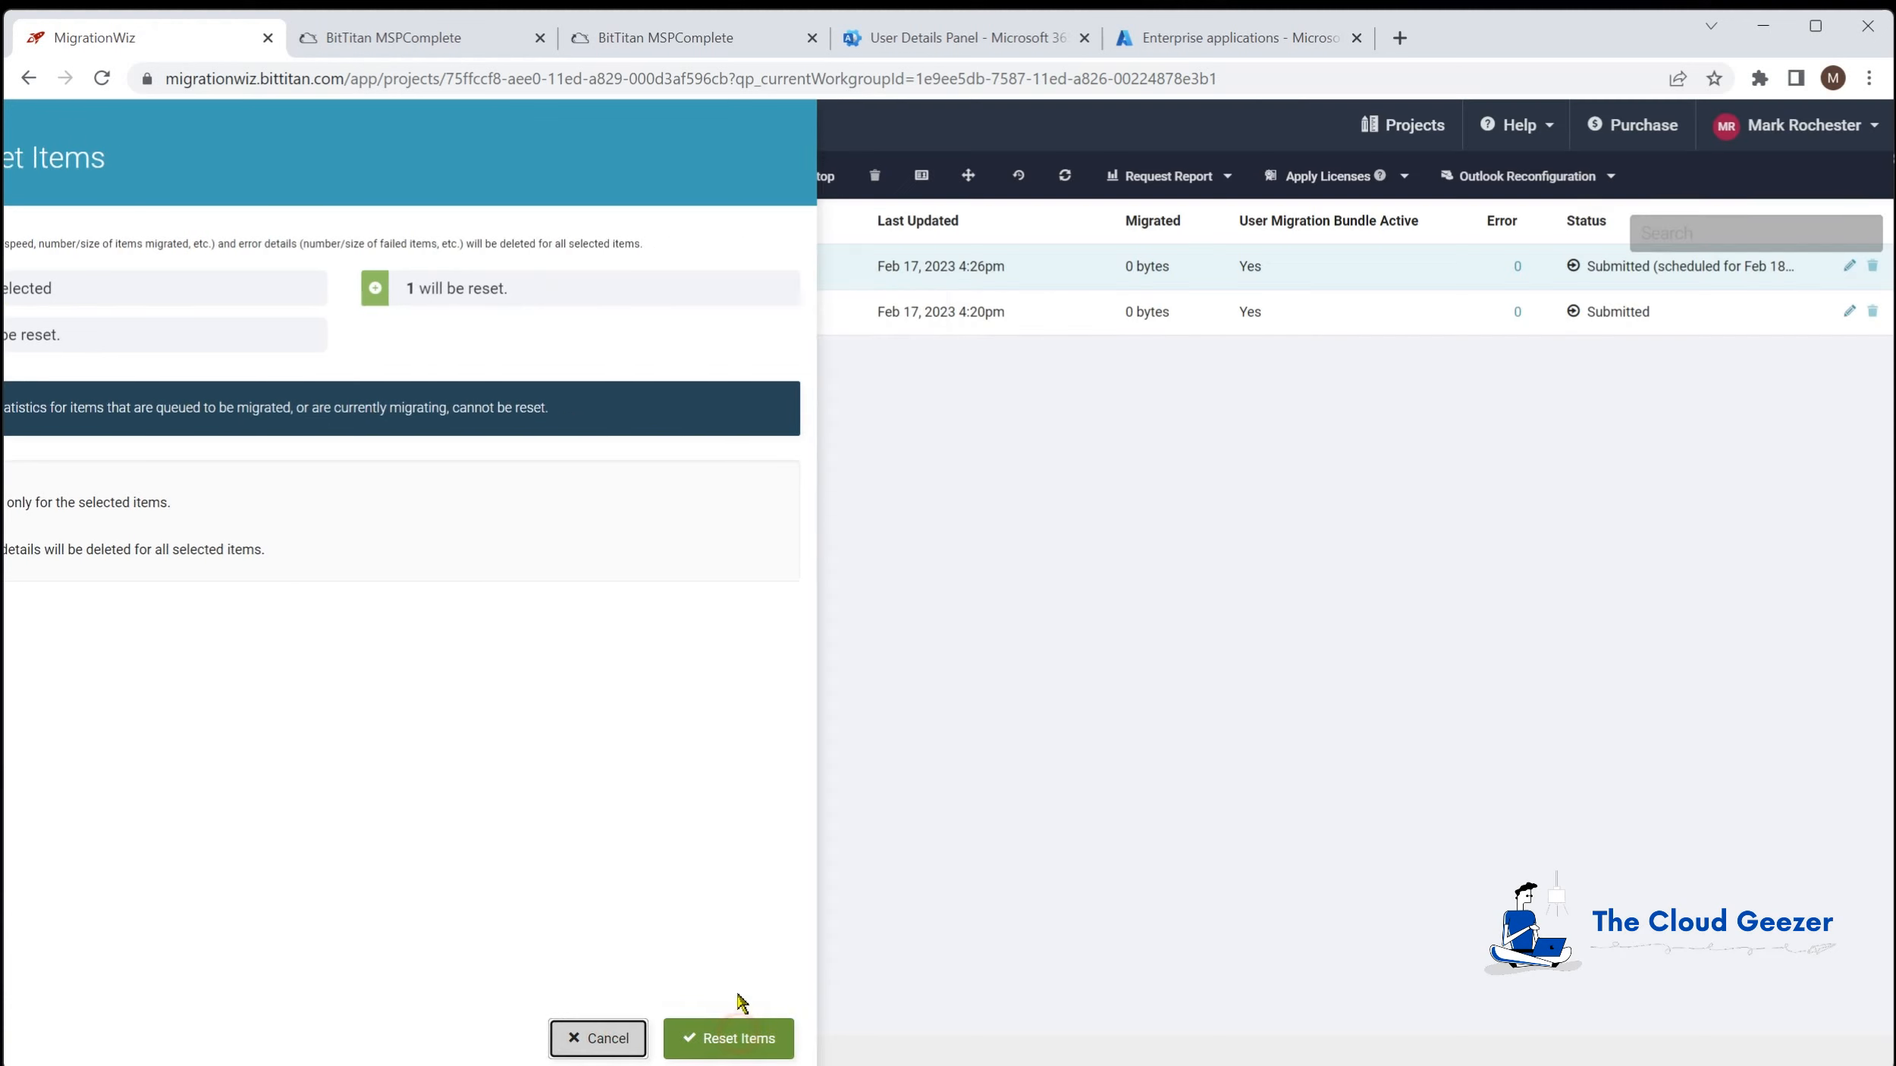
click(315, 268)
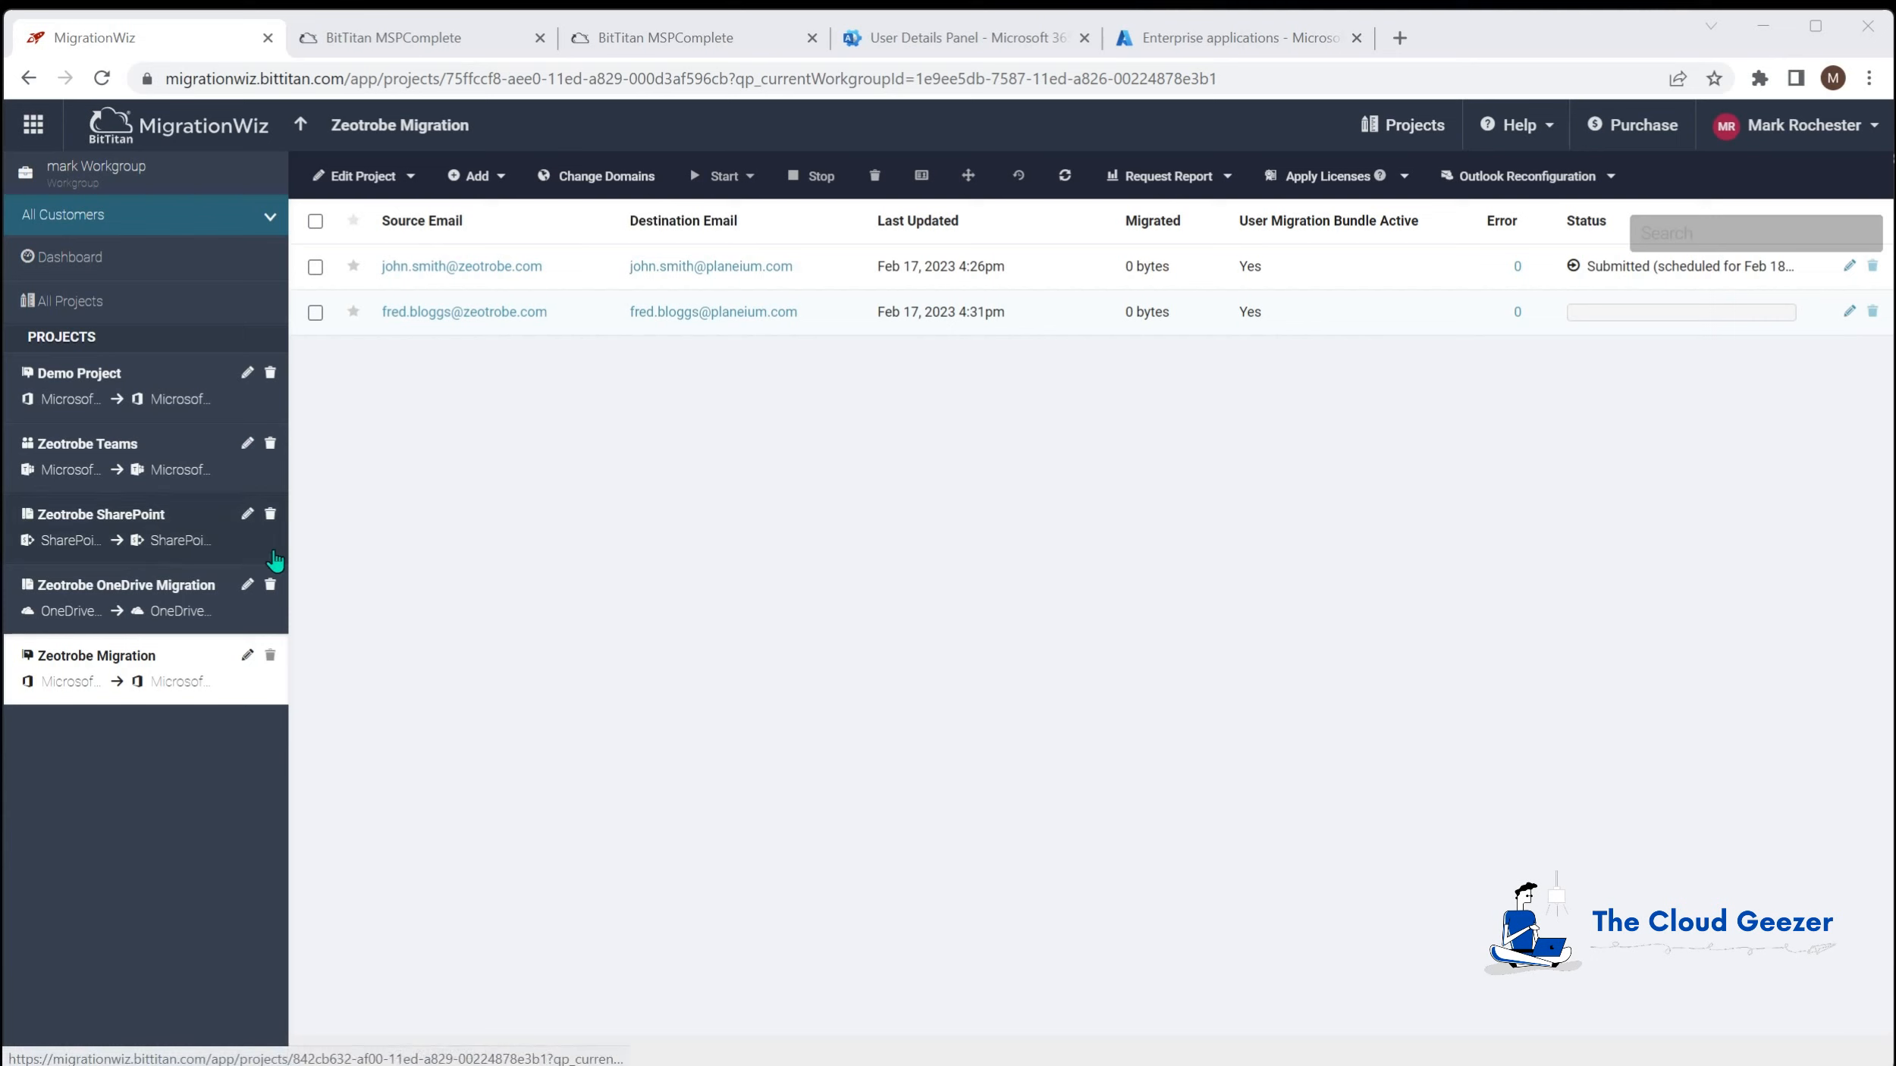
Step: Open the Zeotrobe OneDrive Migration project, then the Zeotrobe SharePoint project
click(72, 599)
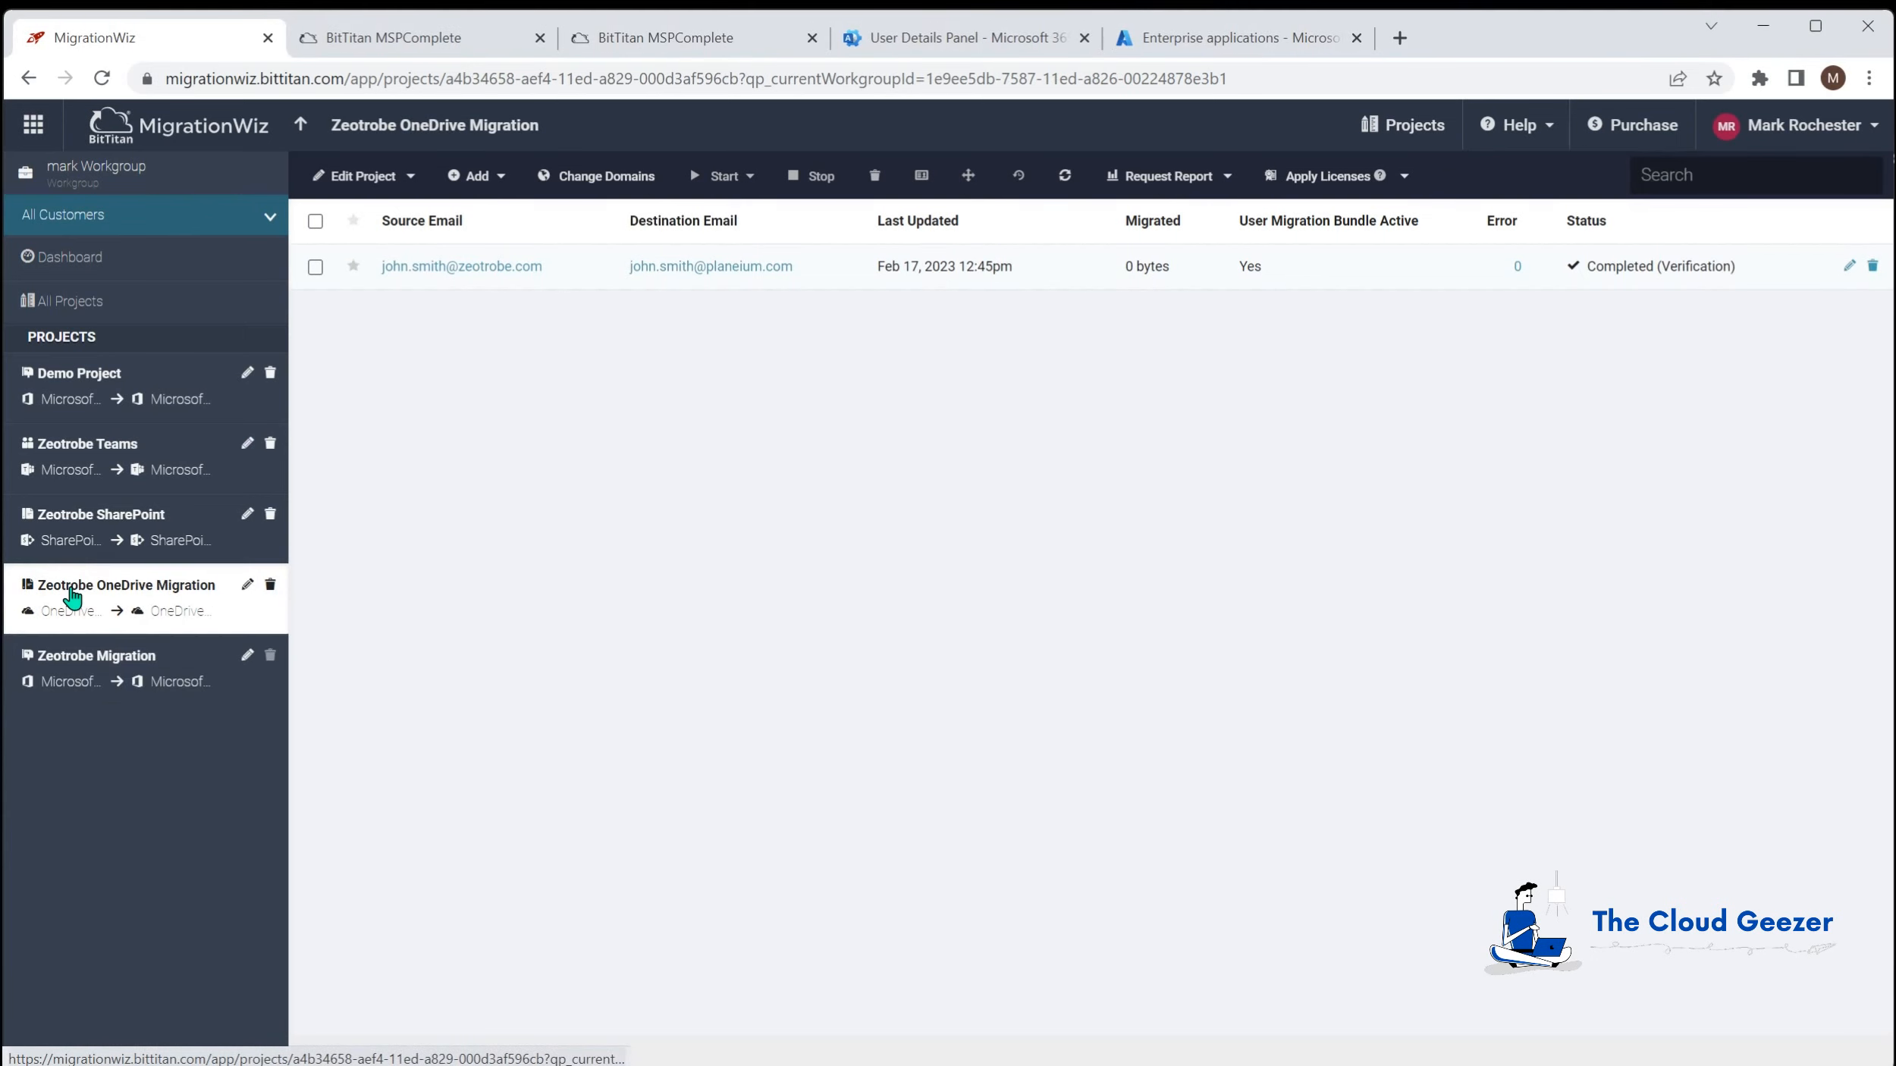
click(61, 525)
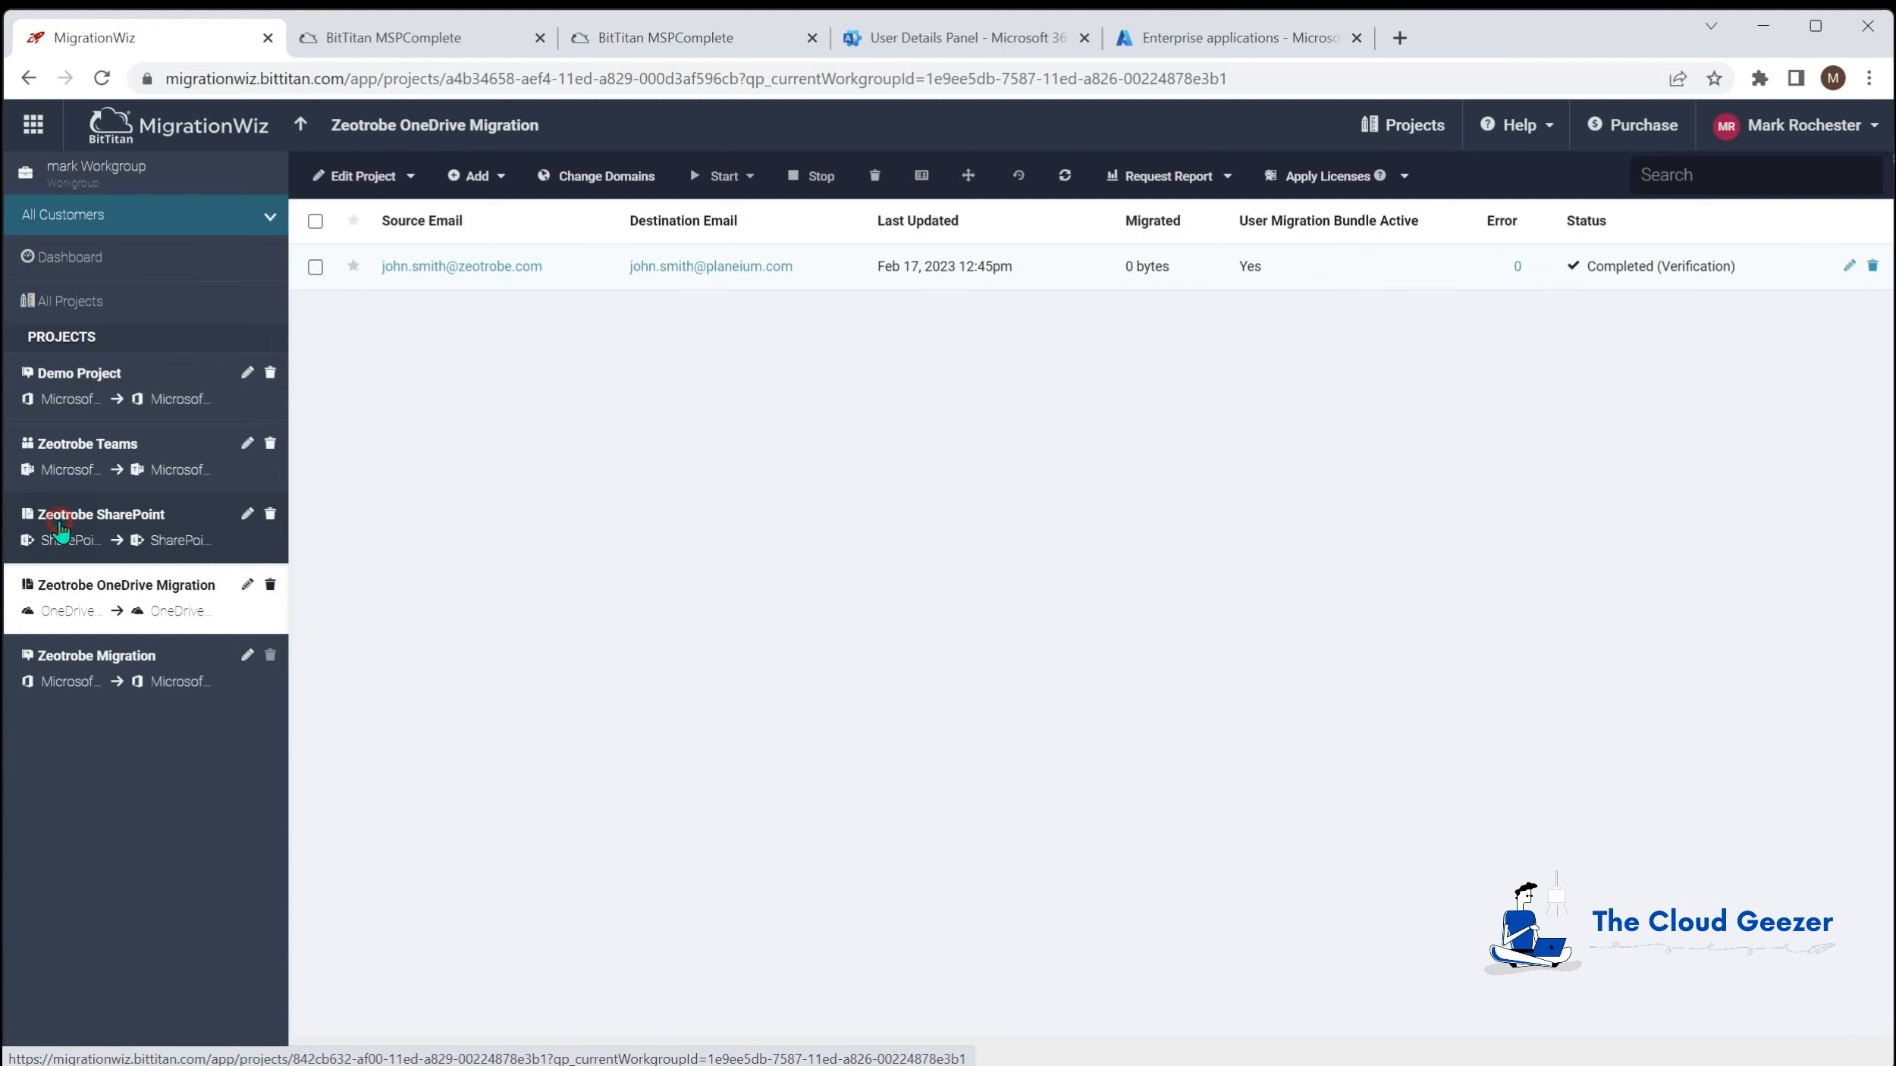